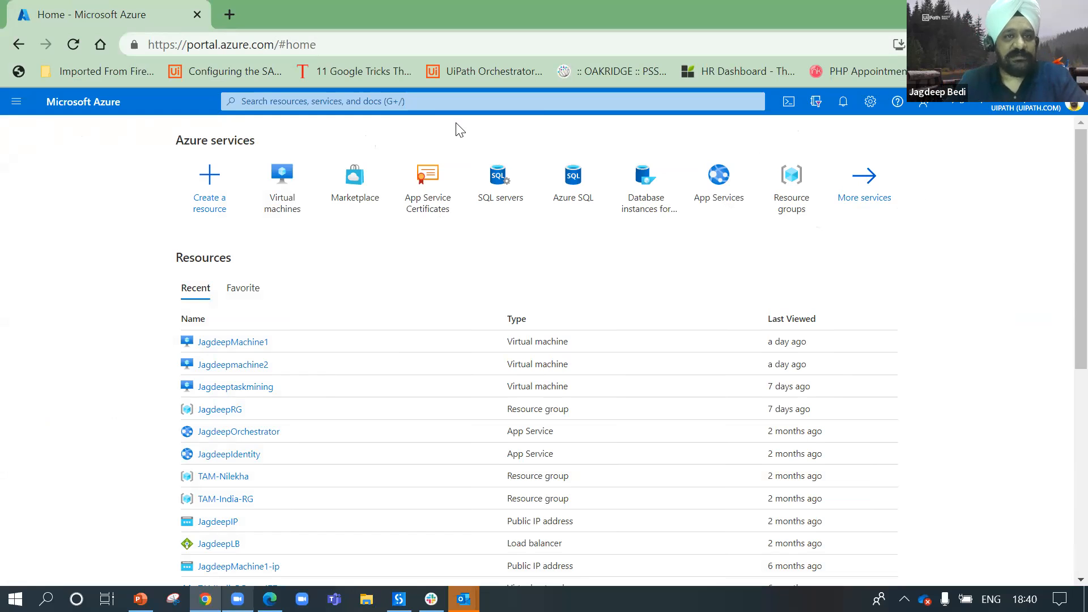
Step: Search for 'Test Manager' and open the UiPath Test Manager Marketplace offer
{"action": "left_click", "coordinate": [402, 103]}
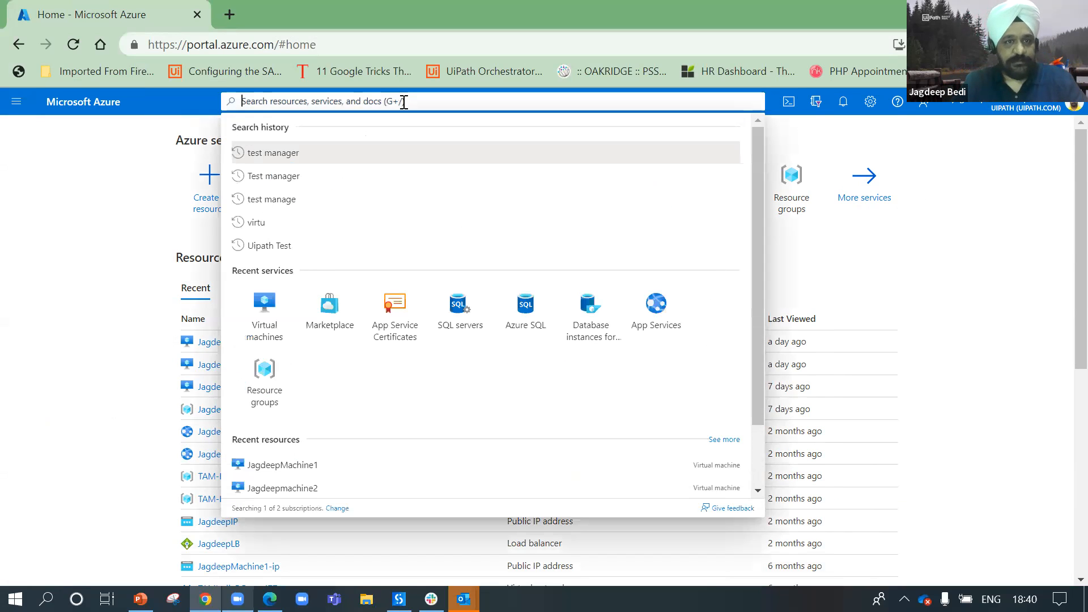
{"action": "type", "text": "Test Man"}
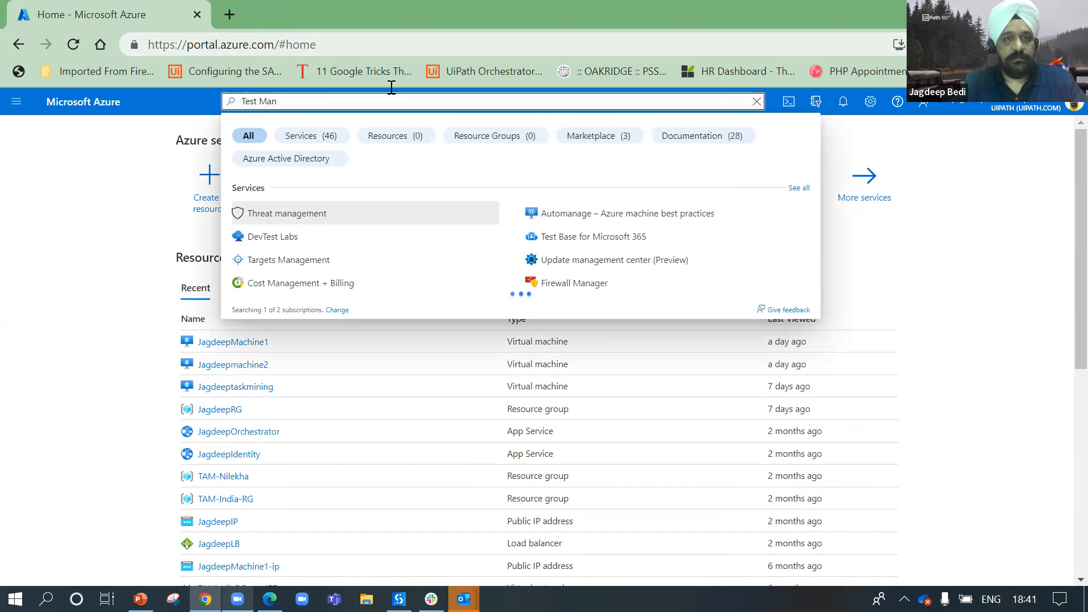
{"action": "type", "text": "ager"}
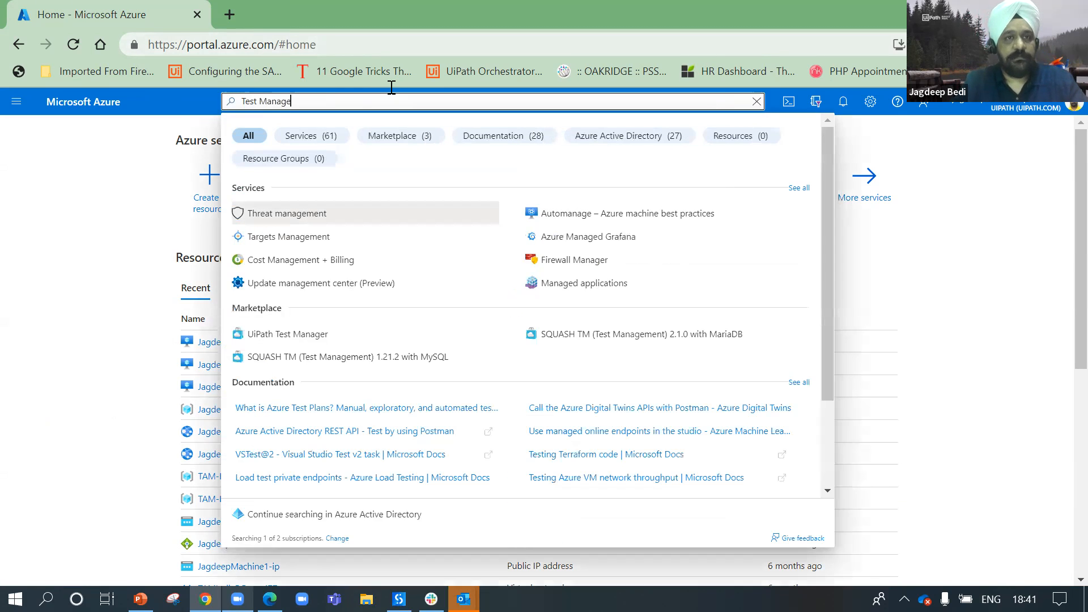
{"action": "left_click", "coordinate": [289, 337]}
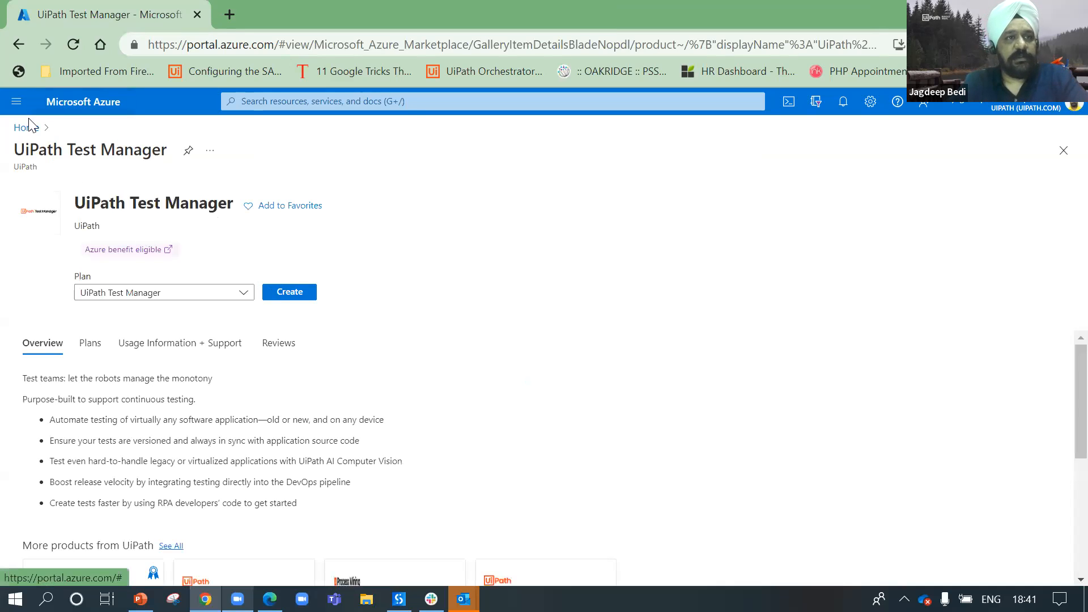
Step: Keep the UiPath Test Manager plan and start creating the deployment
{"action": "left_click", "coordinate": [219, 295]}
{"action": "left_click", "coordinate": [198, 311]}
{"action": "left_click", "coordinate": [301, 294]}
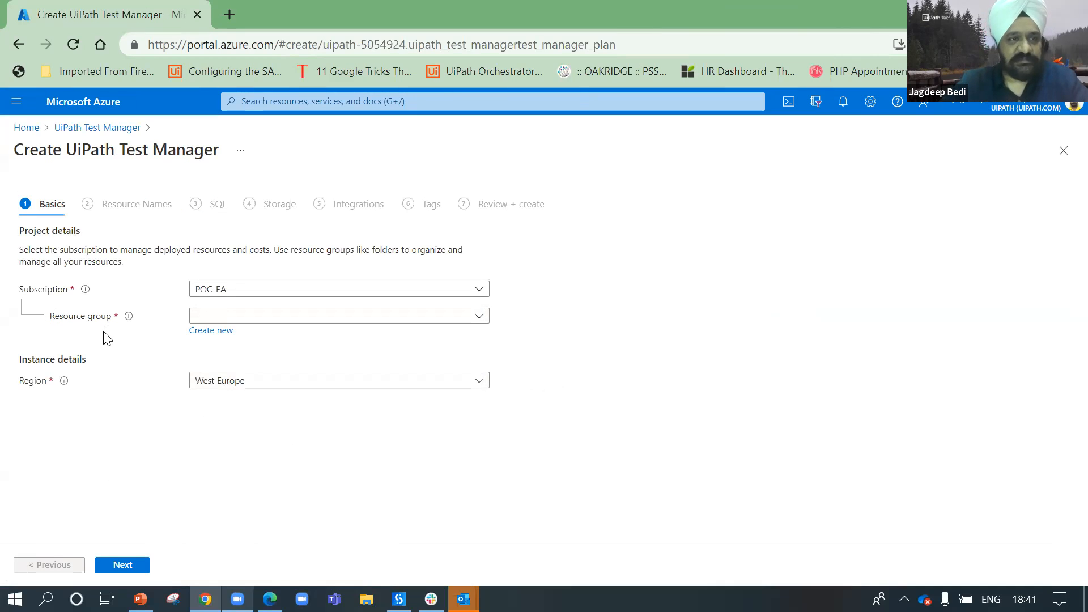
Step: Keep subscription POC-EA and select resource group JagdeepRG
{"action": "left_click", "coordinate": [214, 286]}
{"action": "left_click", "coordinate": [237, 357]}
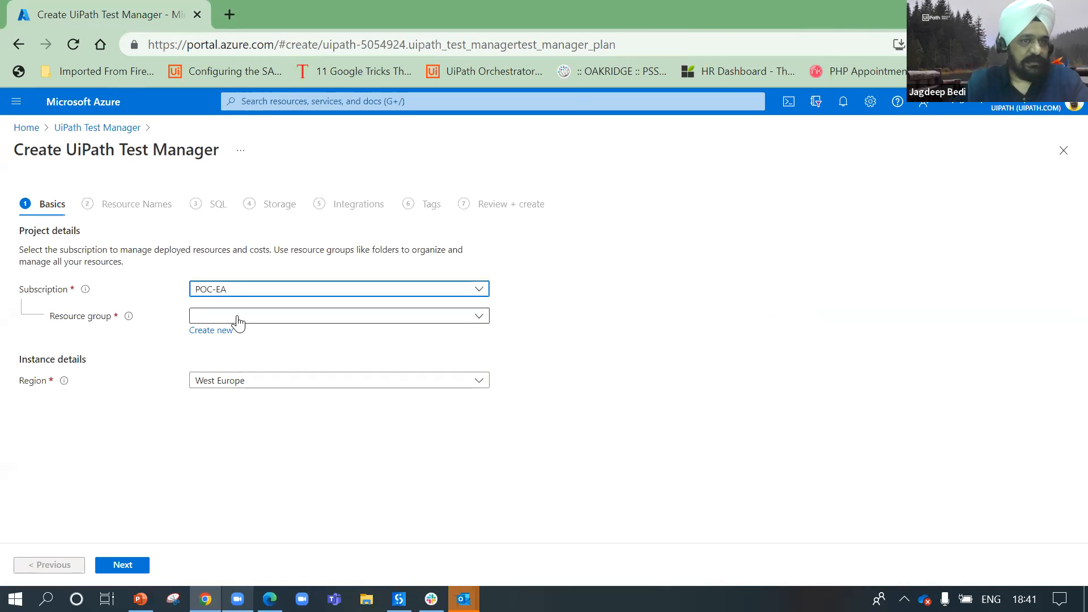
{"action": "left_click", "coordinate": [237, 317]}
{"action": "type", "text": "jagdee"}
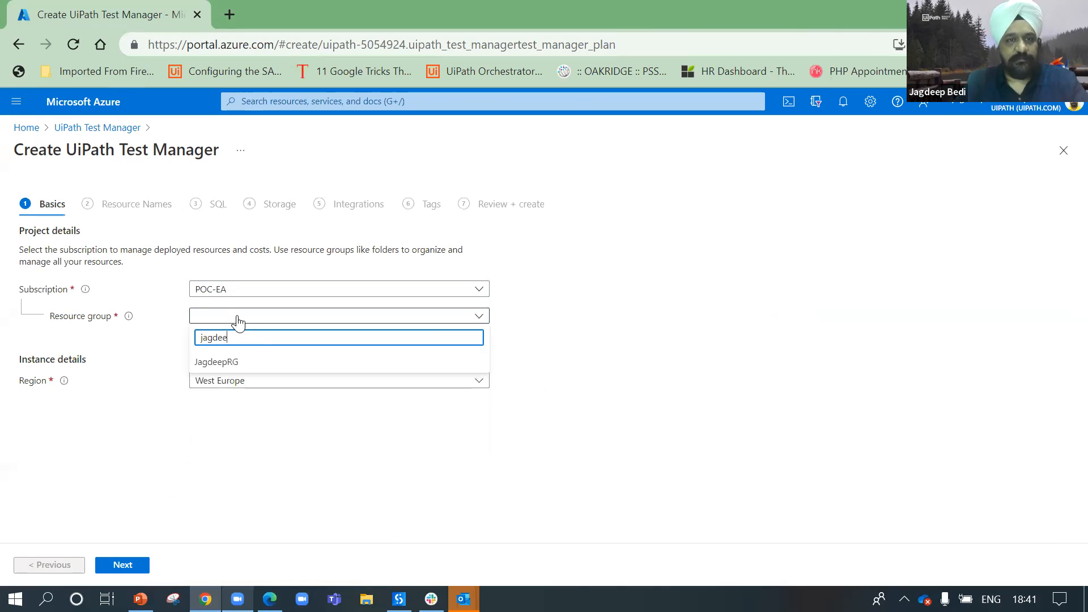
{"action": "left_click", "coordinate": [218, 363]}
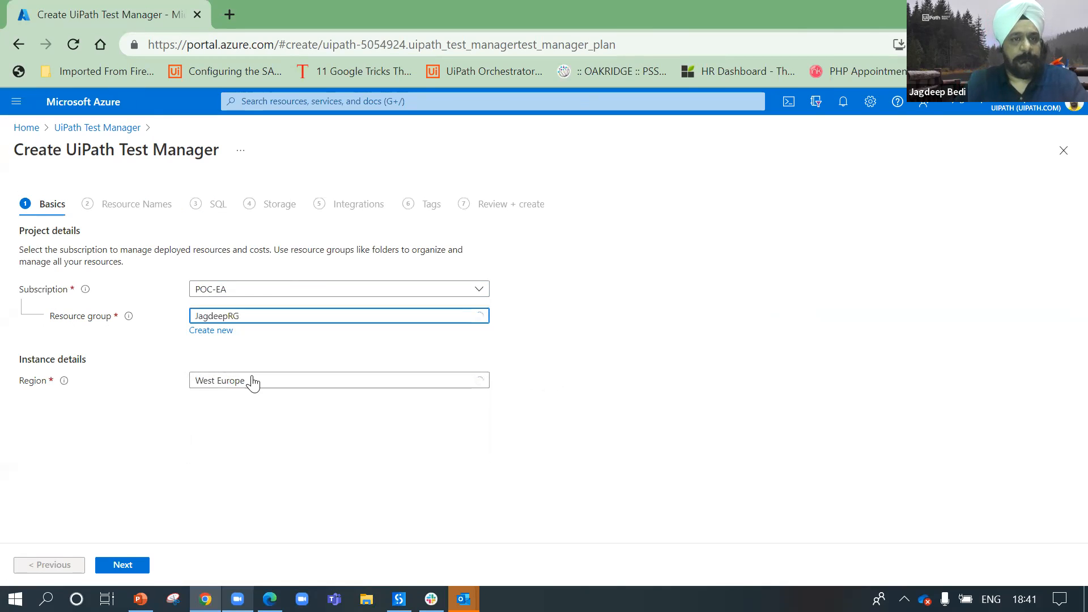
Step: Set the region to South India and continue to Resource Names
{"action": "left_click", "coordinate": [253, 381]}
{"action": "type", "text": "Sount india"}
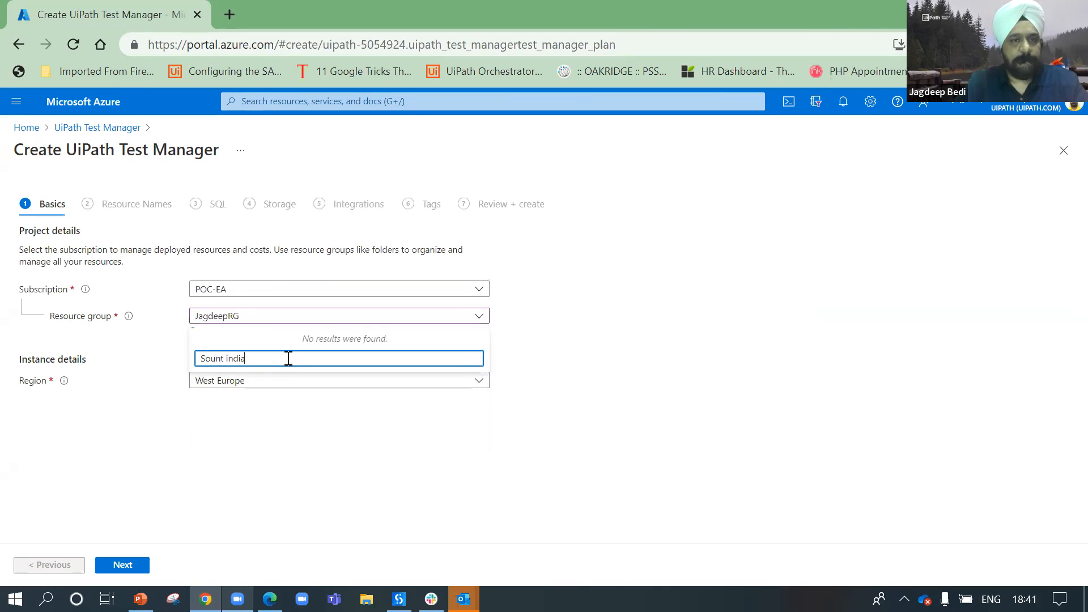
{"action": "key", "text": "Left"}
{"action": "key", "text": "BackSpace"}
{"action": "type", "text": "h"}
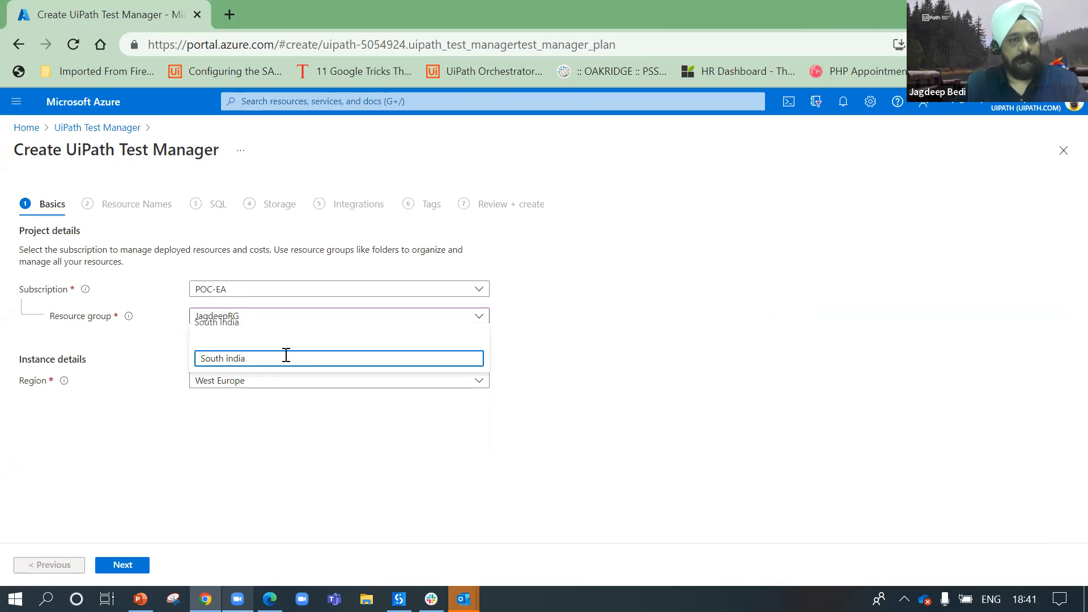
{"action": "left_click", "coordinate": [262, 324]}
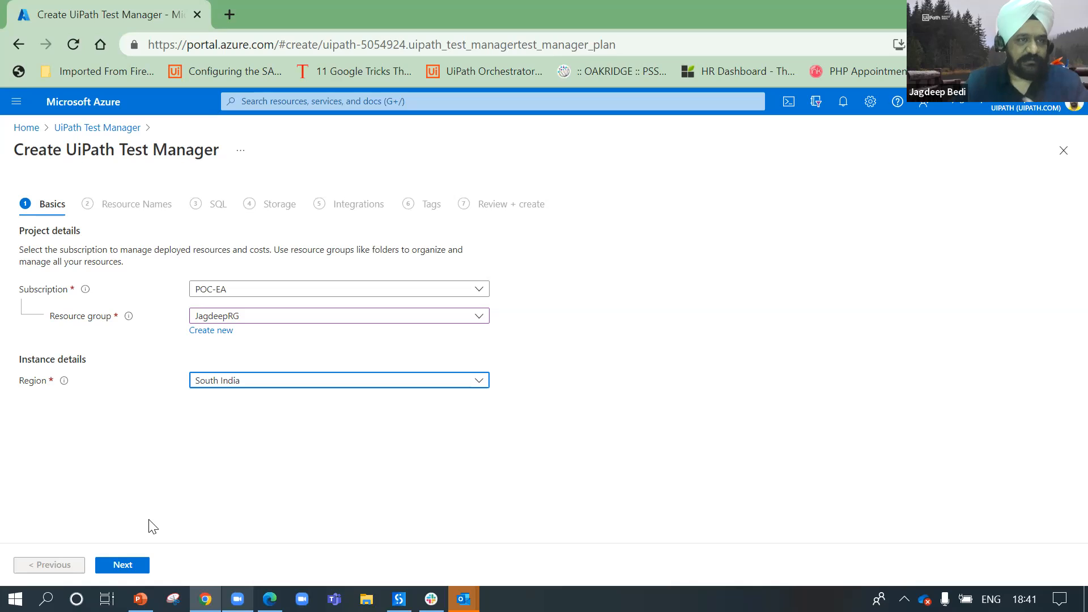
{"action": "left_click", "coordinate": [121, 569]}
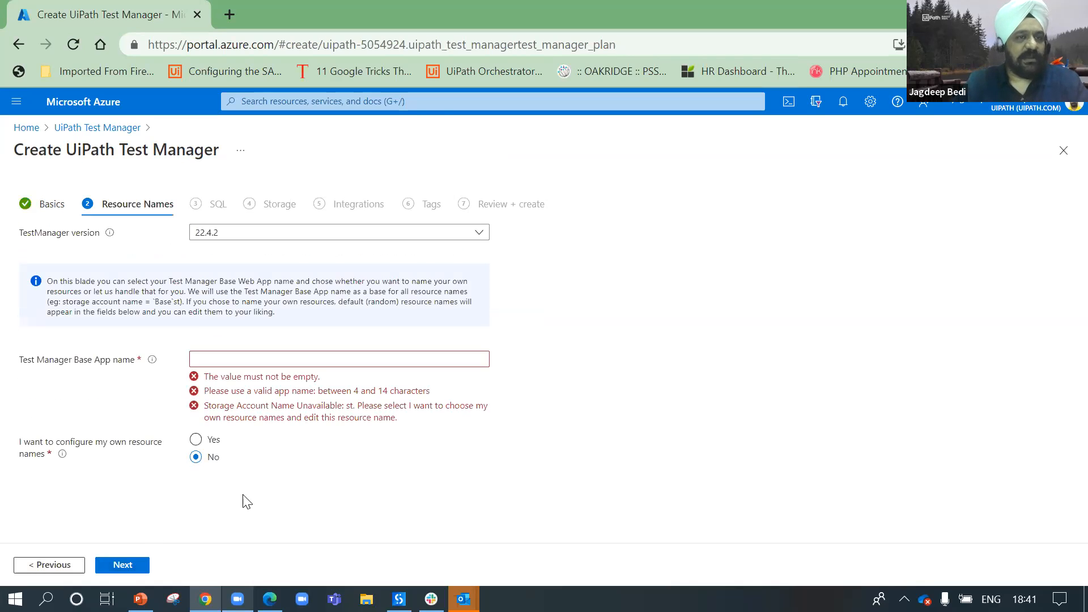
Step: Keep TestManager version 22.4.2 and name the Test Manager Base App DemoTestMgr01
{"action": "left_click", "coordinate": [298, 240]}
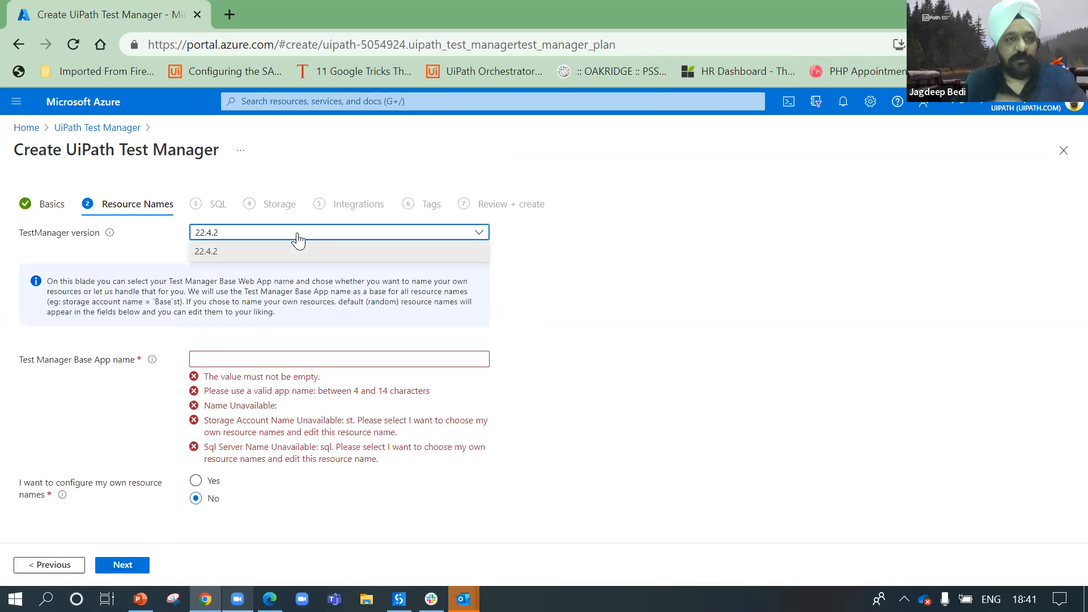
{"action": "left_click", "coordinate": [391, 251]}
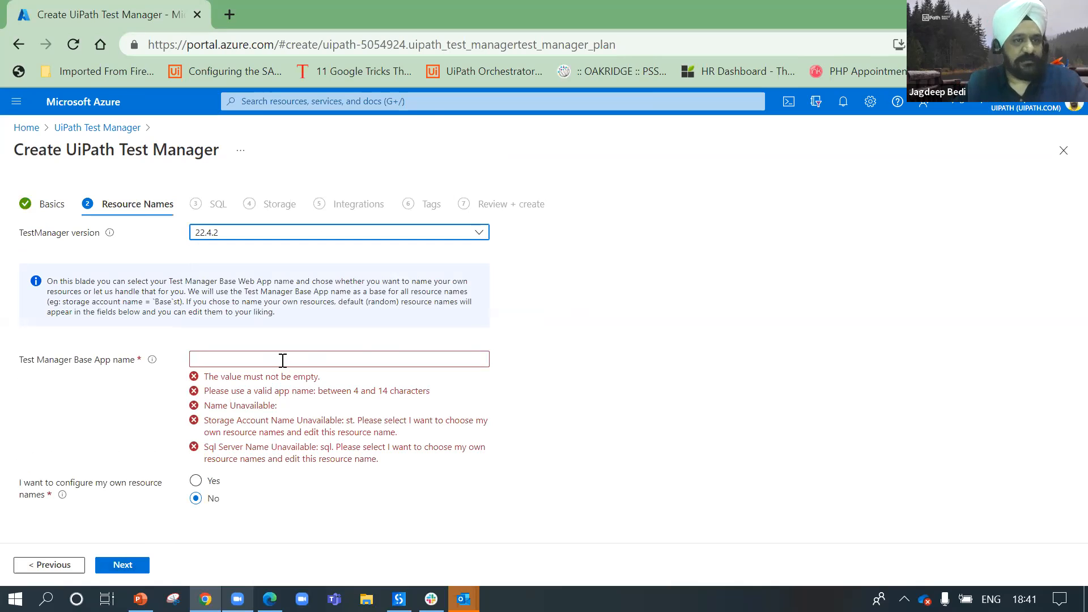
{"action": "left_click", "coordinate": [282, 359]}
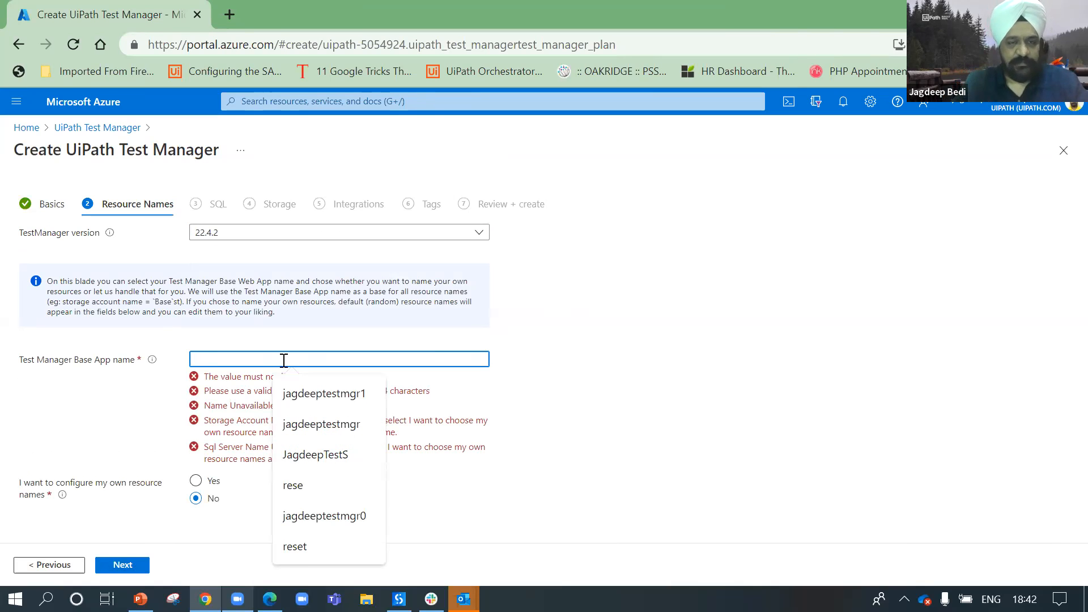
{"action": "type", "text": "DemoTestMgr"}
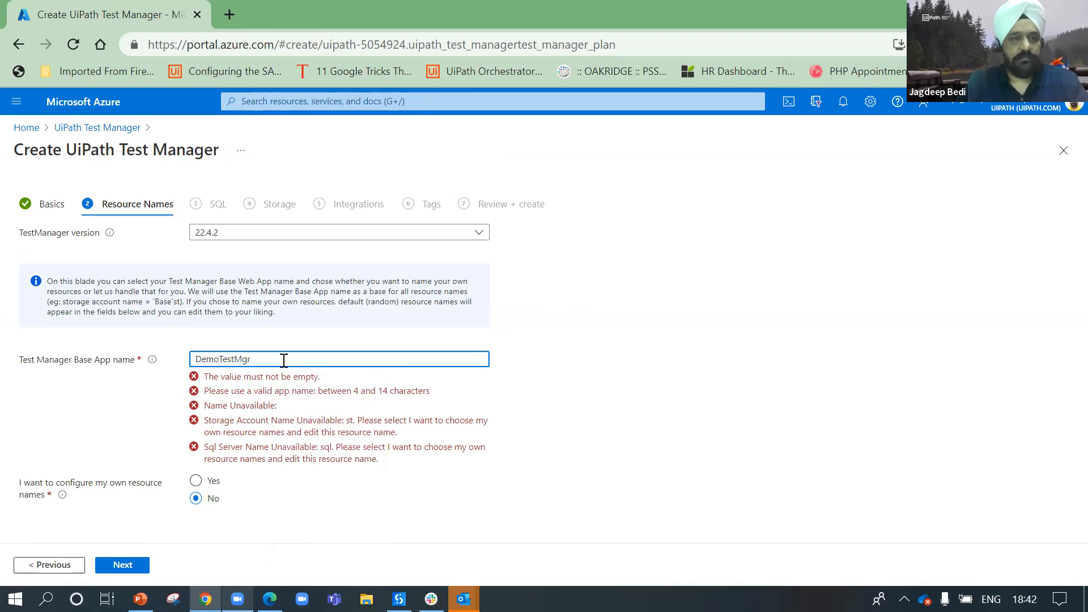
{"action": "left_click", "coordinate": [524, 428]}
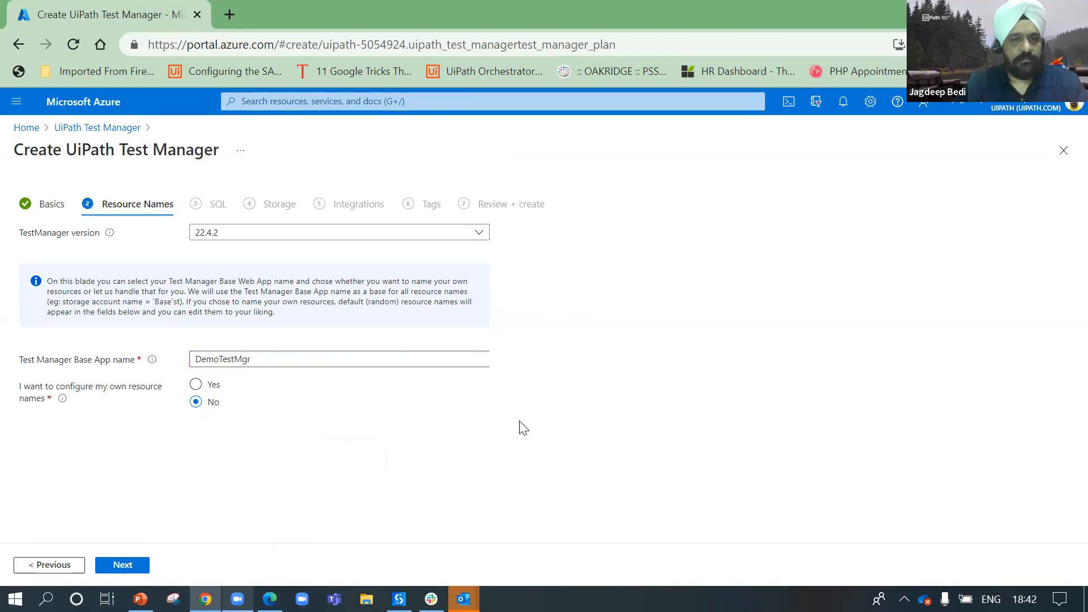
{"action": "left_click", "coordinate": [324, 356]}
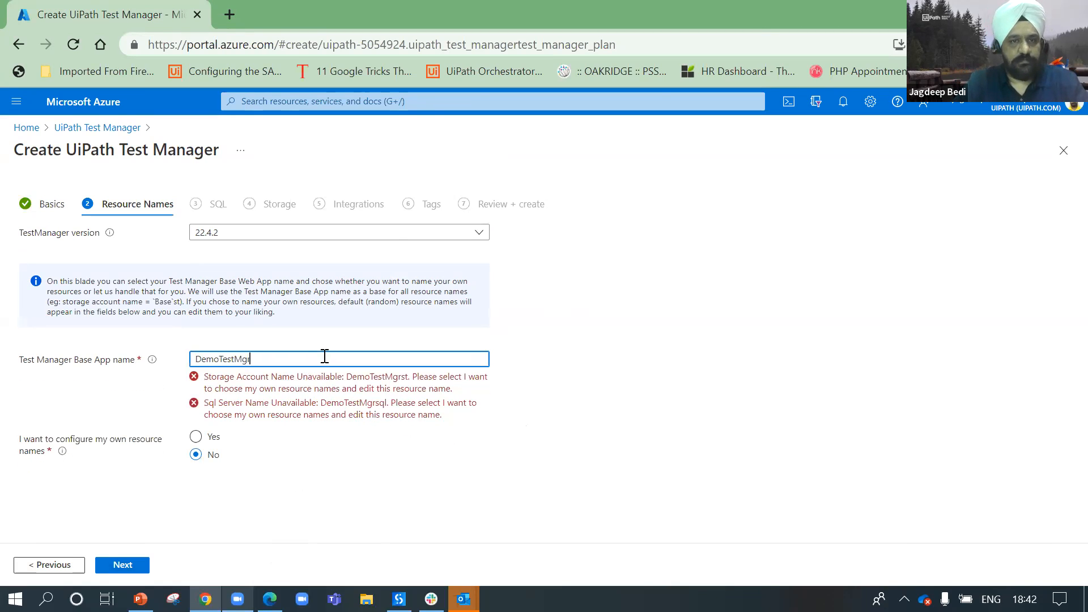
{"action": "type", "text": "01"}
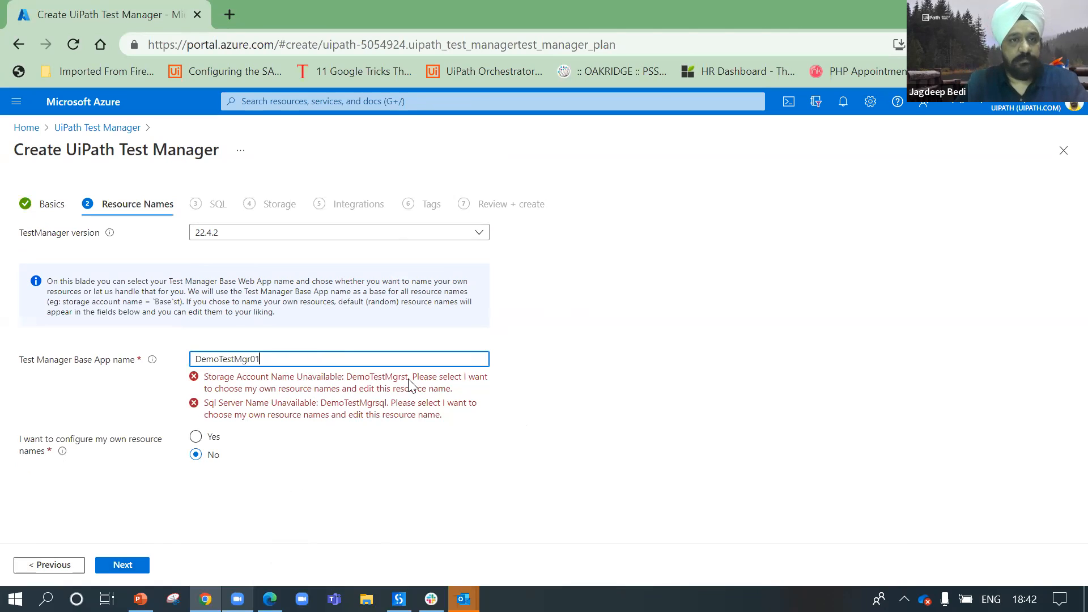
{"action": "left_click", "coordinate": [429, 435]}
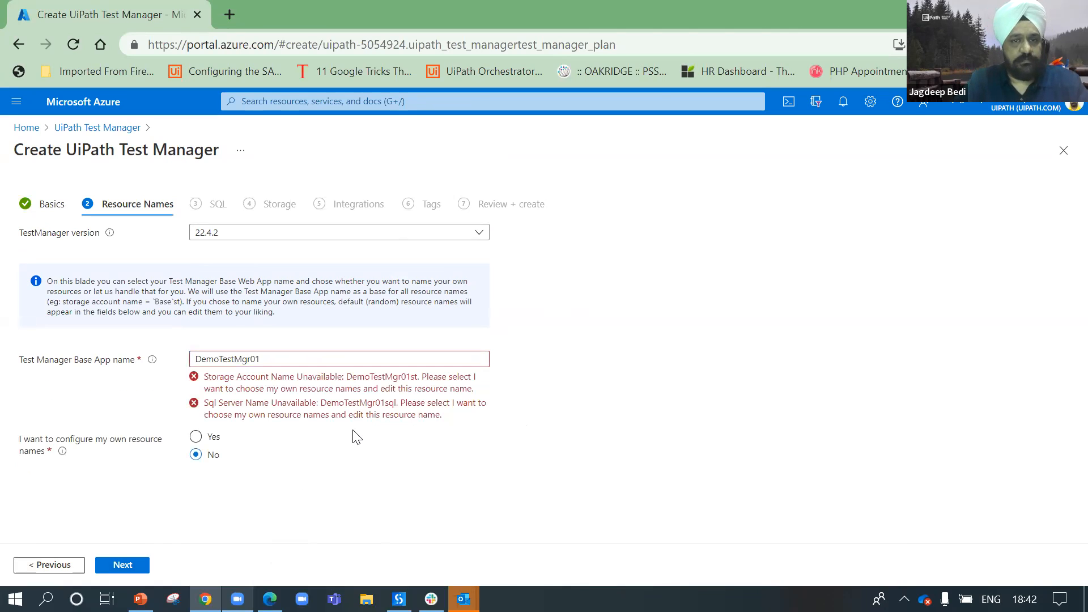
Step: Choose Yes for configuring your own resource names to reveal the SQL server, storage and other name fields
{"action": "left_click", "coordinate": [327, 355]}
{"action": "left_click", "coordinate": [195, 436]}
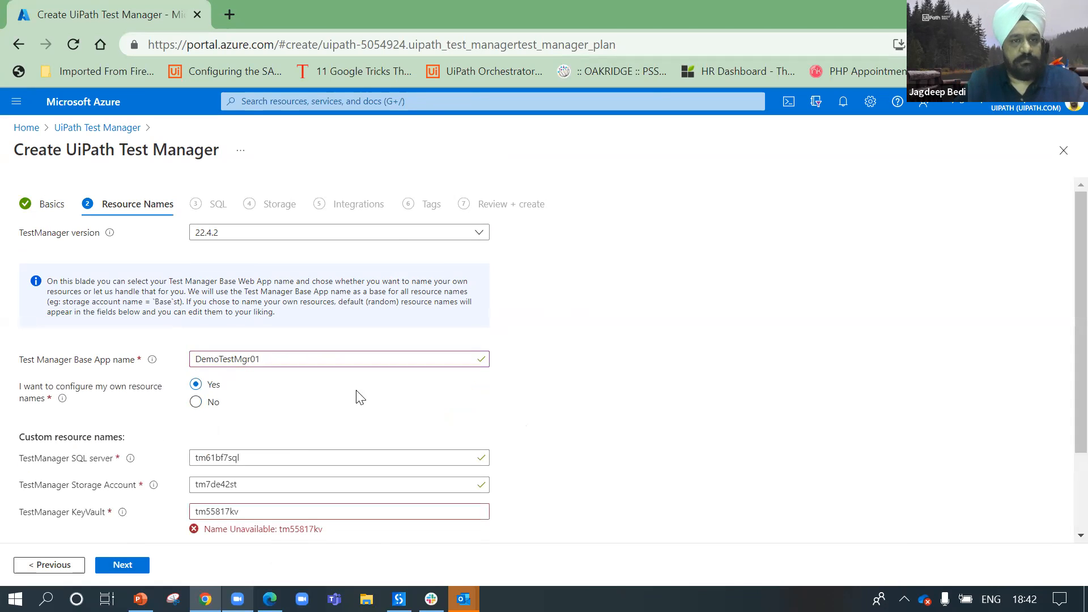
{"action": "scroll", "coordinate": [478, 393], "scroll_direction": "down", "scroll_amount": 2}
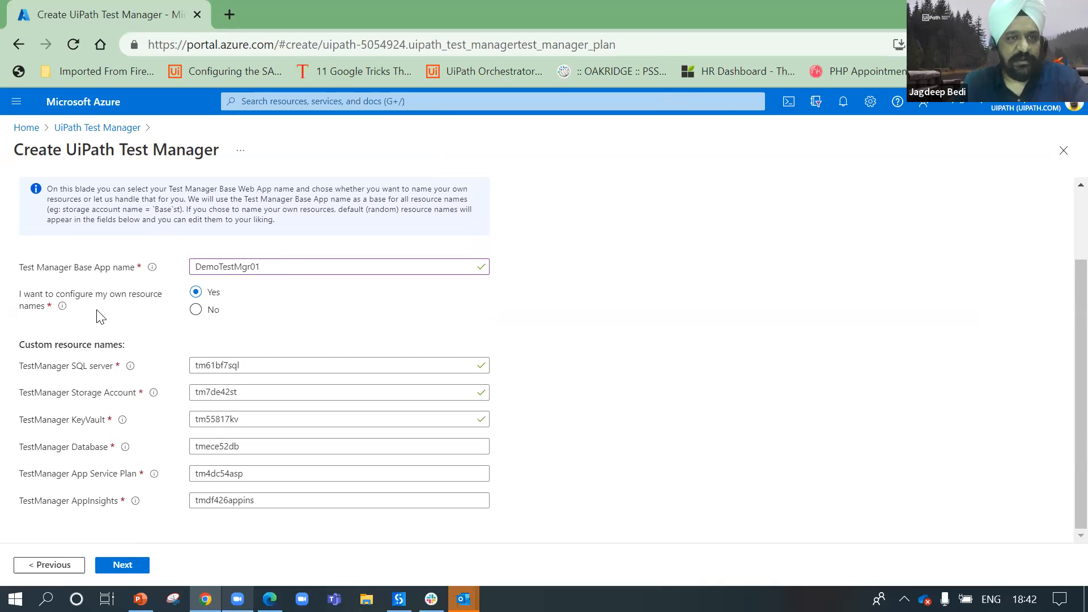
{"action": "left_click", "coordinate": [195, 310]}
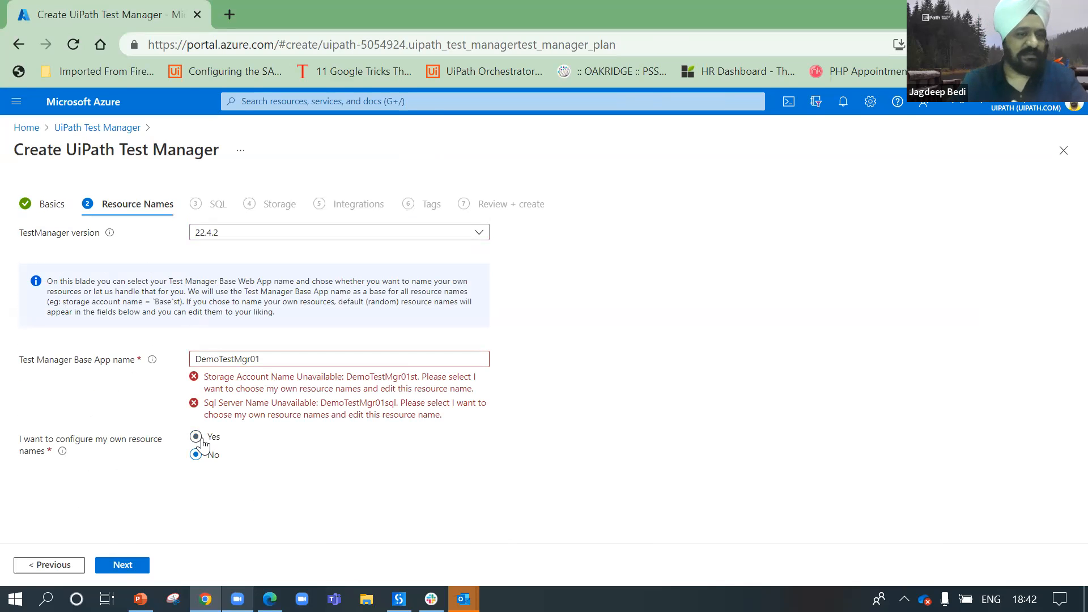
{"action": "left_click", "coordinate": [195, 436]}
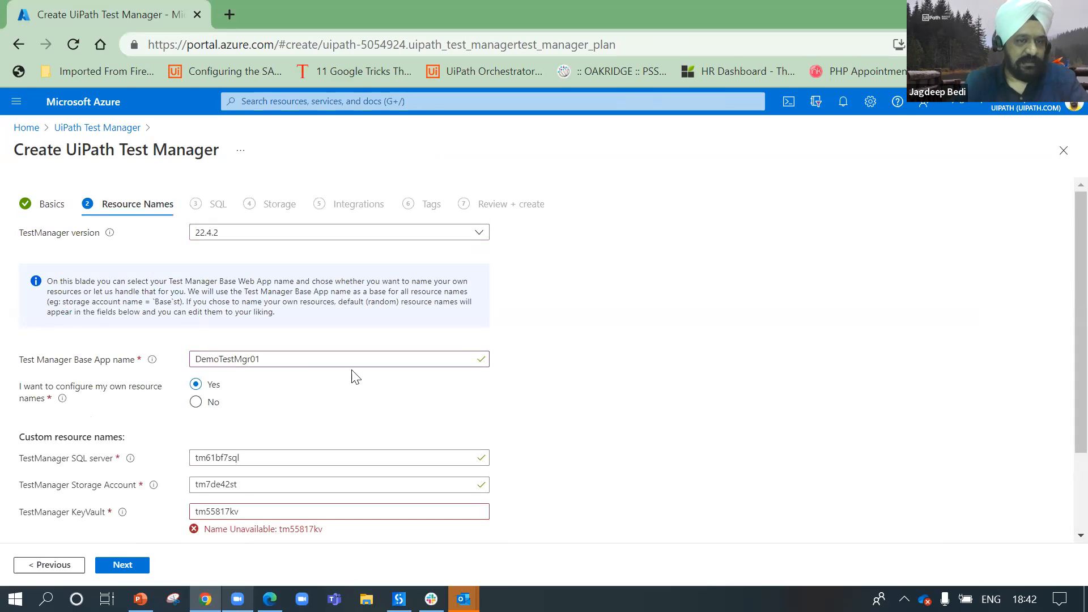
{"action": "scroll", "coordinate": [286, 440], "scroll_direction": "down", "scroll_amount": 2}
{"action": "left_click", "coordinate": [199, 365]}
Step: Prefix the SQL server, storage account and KeyVault names with TestMgr_
{"action": "type", "text": "TestMgr_"}
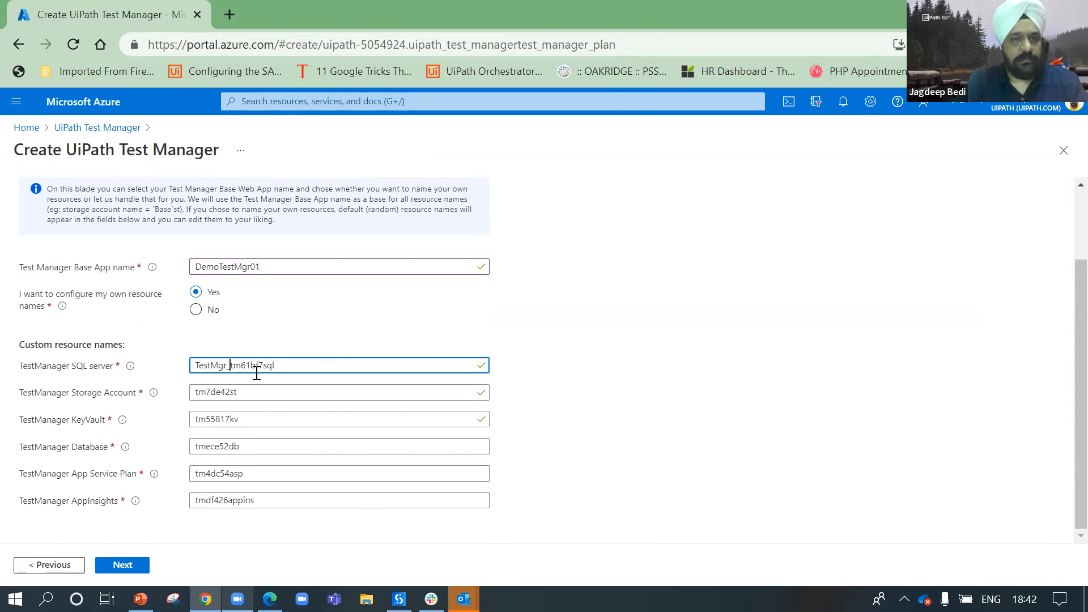
{"action": "left_click_drag", "start_coordinate": [230, 364], "coordinate": [193, 365]}
{"action": "key", "text": "ctrl+c"}
{"action": "left_click", "coordinate": [196, 392]}
{"action": "key", "text": "ctrl+v"}
{"action": "left_click", "coordinate": [213, 481]}
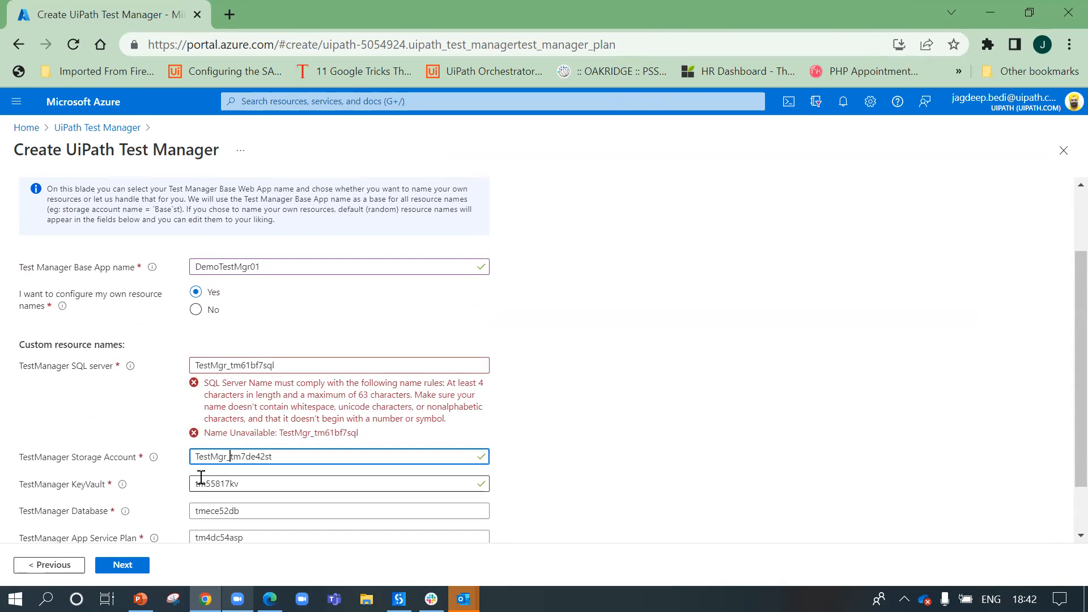
{"action": "scroll", "coordinate": [270, 457], "scroll_direction": "down", "scroll_amount": 1}
{"action": "scroll", "coordinate": [270, 456], "scroll_direction": "down", "scroll_amount": 1}
{"action": "key", "text": "ctrl+v"}
Step: Prefix the database, App Service Plan and AppInsights names with TestMgr_
{"action": "left_click", "coordinate": [201, 449]}
{"action": "key", "text": "ctrl+v"}
{"action": "left_click", "coordinate": [196, 498]}
{"action": "key", "text": "ctrl+v"}
{"action": "scroll", "coordinate": [226, 497], "scroll_direction": "down", "scroll_amount": 1}
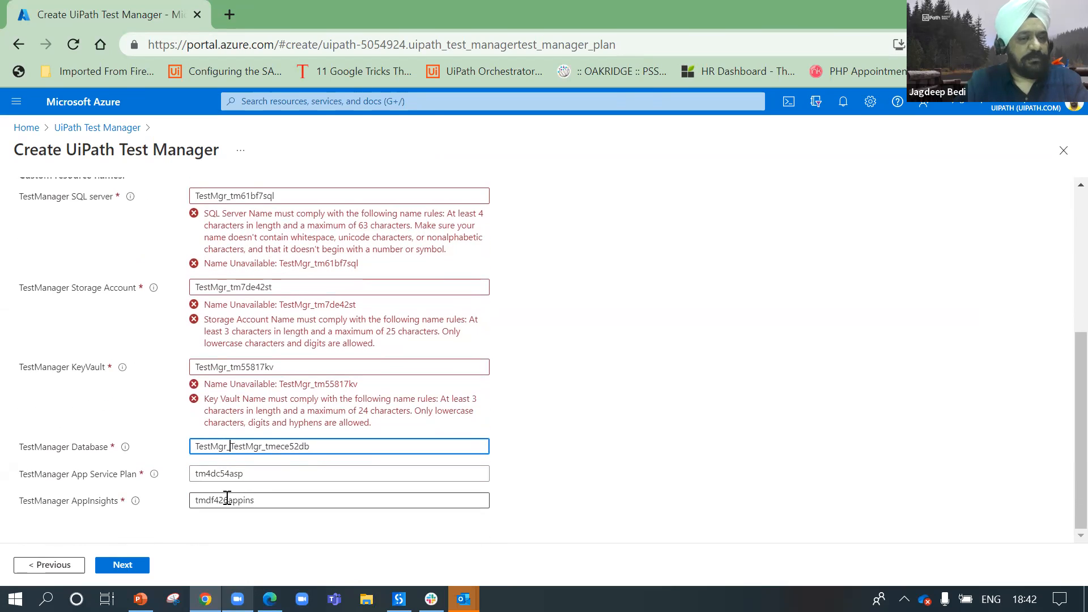
{"action": "left_click", "coordinate": [195, 474]}
{"action": "key", "text": "ctrl+v"}
{"action": "key", "text": "ctrl+minus"}
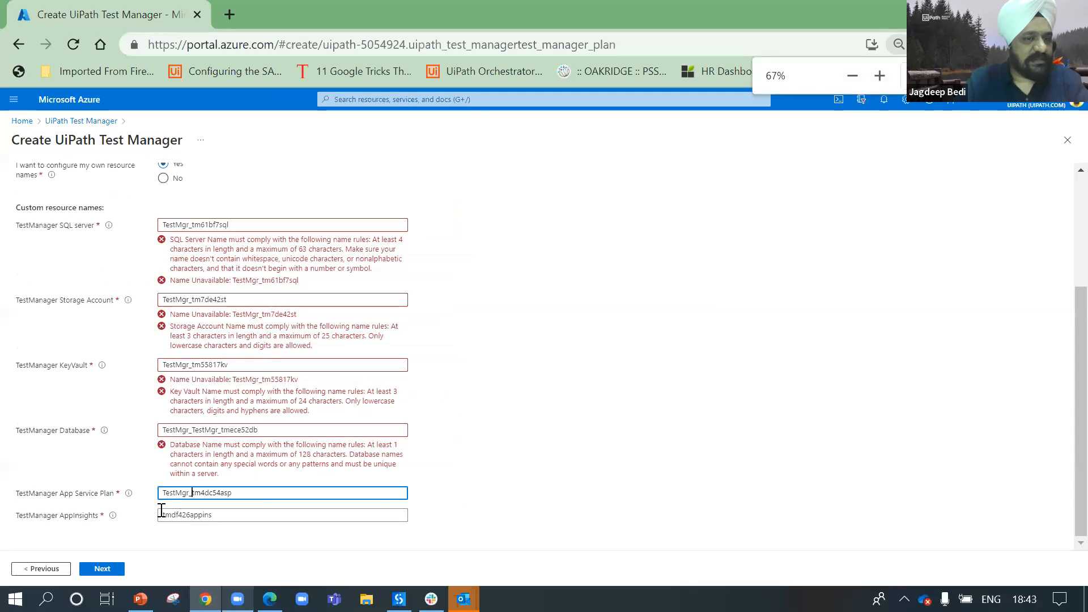
{"action": "left_click", "coordinate": [164, 516]}
{"action": "key", "text": "ctrl+v"}
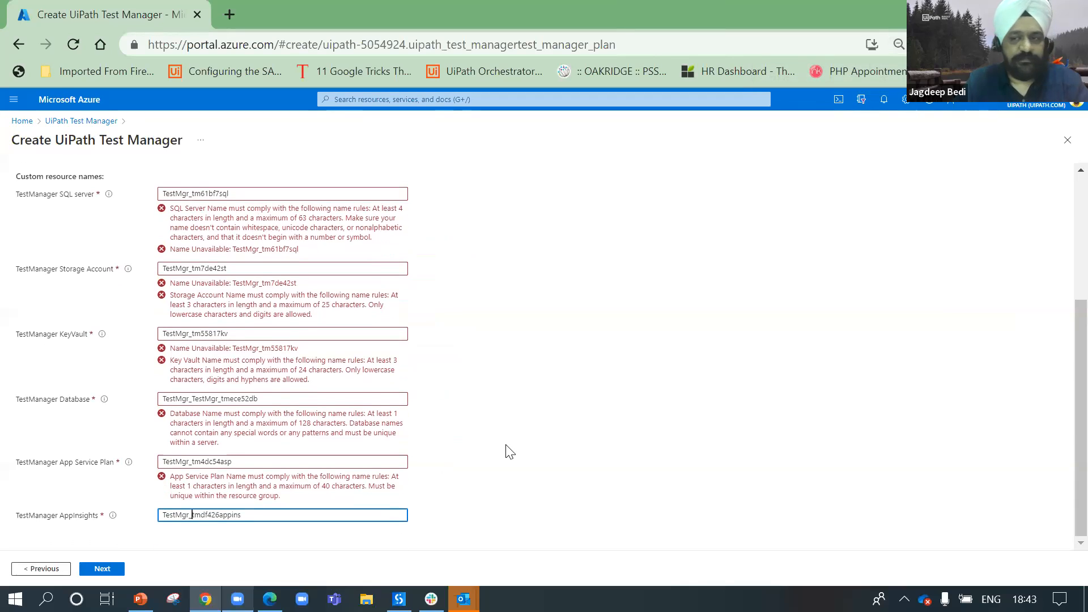
{"action": "left_click", "coordinate": [504, 444]}
Step: Trim the SQL server name to TestMgrtm61bf7sql by removing the underscore and trailing 1
{"action": "left_click", "coordinate": [257, 193]}
{"action": "type", "text": "1"}
{"action": "left_click", "coordinate": [267, 262]}
{"action": "scroll", "coordinate": [268, 263], "scroll_direction": "up", "scroll_amount": 1}
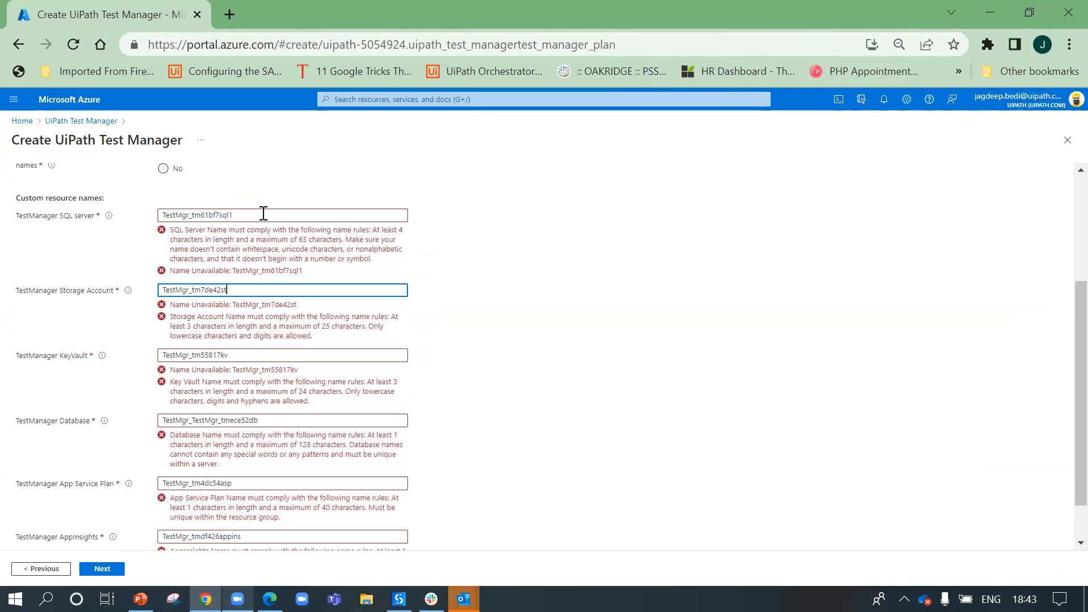
{"action": "left_click", "coordinate": [270, 210]}
{"action": "key", "text": "Left"}
{"action": "key", "text": "Left"}
{"action": "key", "text": "Left"}
{"action": "key", "text": "Left"}
{"action": "key", "text": "Left"}
{"action": "key", "text": "Left"}
{"action": "key", "text": "Left"}
{"action": "key", "text": "BackSpace"}
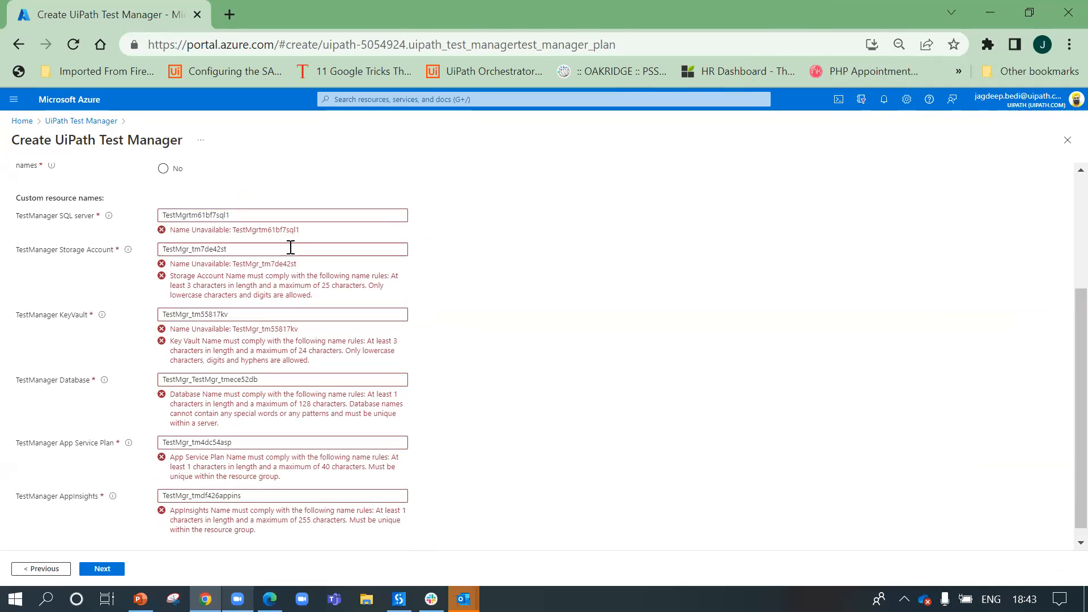
{"action": "left_click", "coordinate": [251, 216]}
{"action": "key", "text": "BackSpace"}
Step: Try SQL server names testmgr1, testmgr_demo and testmgr_demo1, checking availability each time
{"action": "left_click", "coordinate": [444, 254]}
{"action": "double_click", "coordinate": [271, 214]}
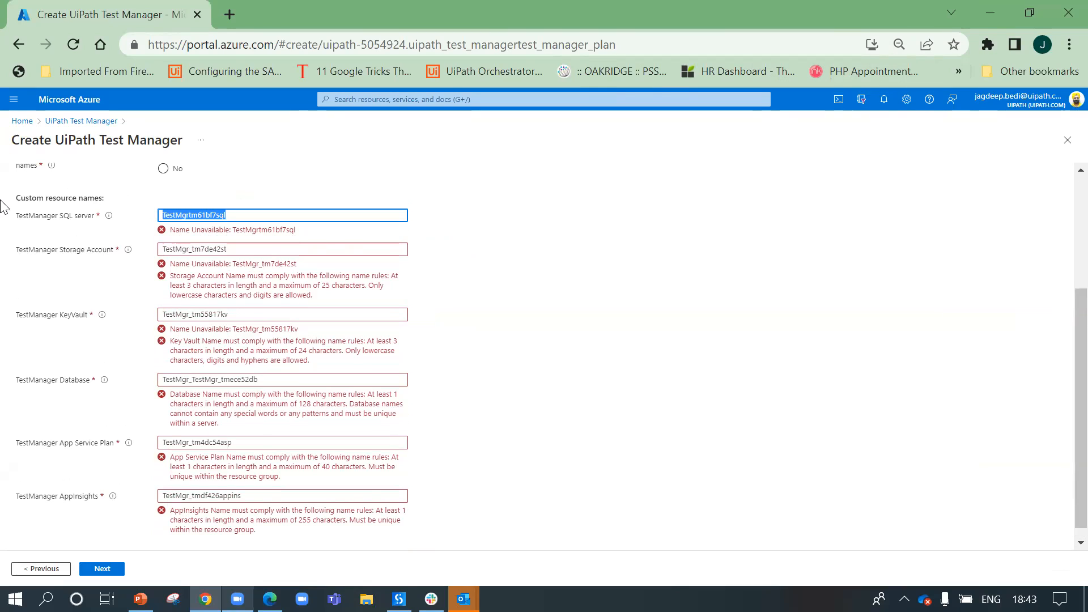
{"action": "type", "text": "testmgr1"}
{"action": "left_click", "coordinate": [451, 248]}
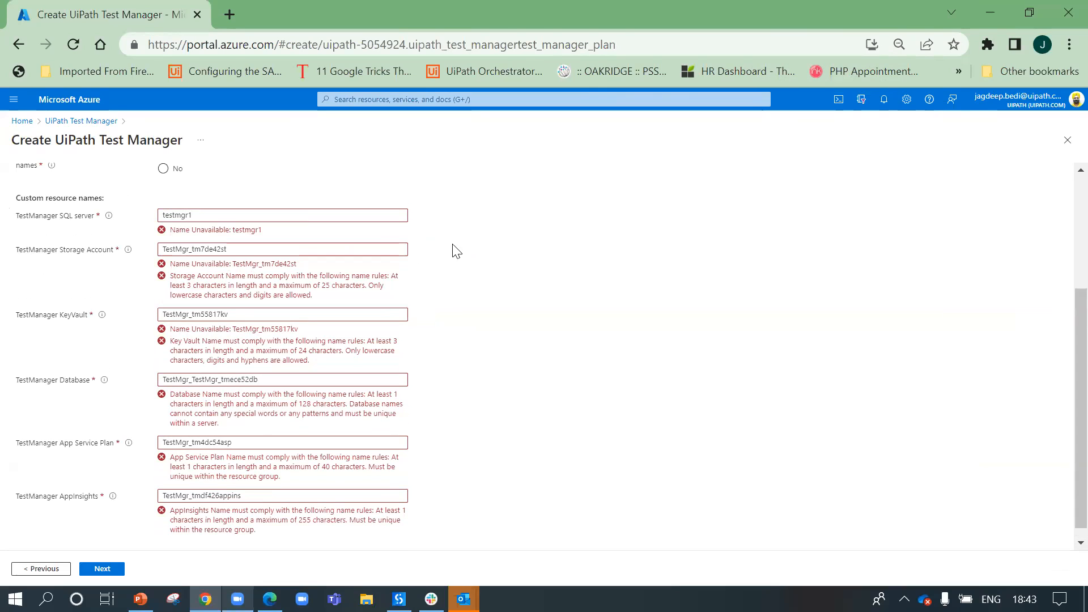
{"action": "left_click", "coordinate": [304, 216]}
{"action": "key", "text": "BackSpace"}
{"action": "type", "text": "_"}
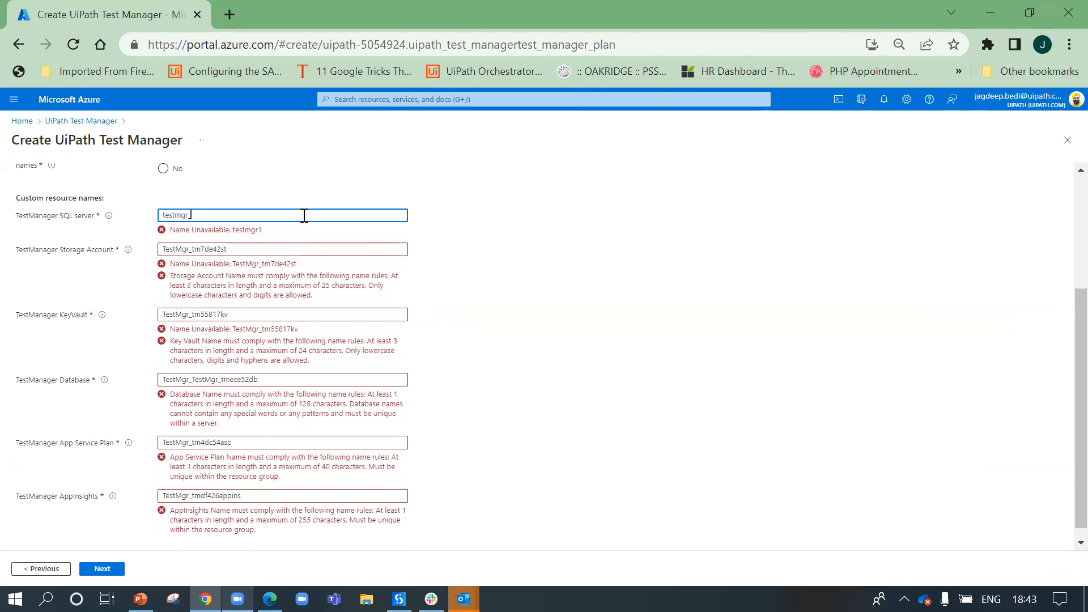
{"action": "type", "text": "demi1"}
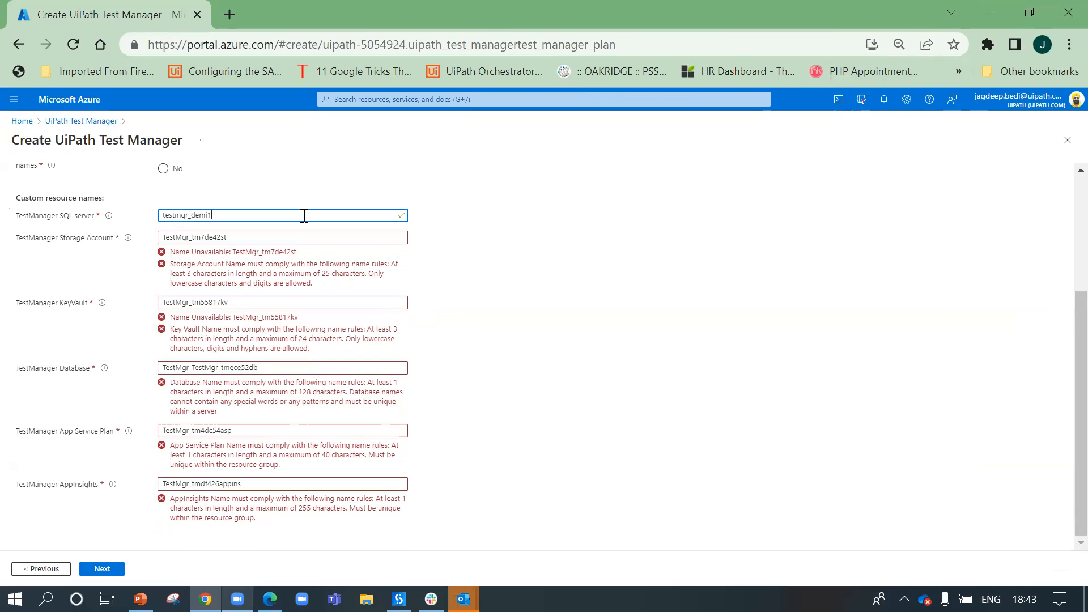
{"action": "left_click", "coordinate": [460, 244]}
{"action": "left_click", "coordinate": [361, 213]}
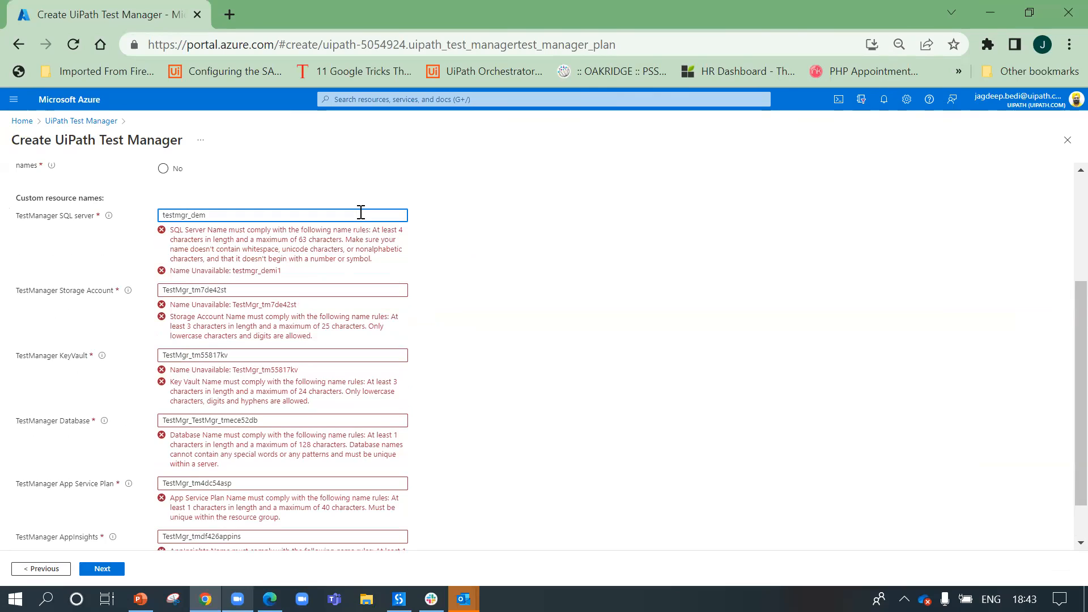
{"action": "type", "text": "o"}
{"action": "left_click", "coordinate": [586, 252]}
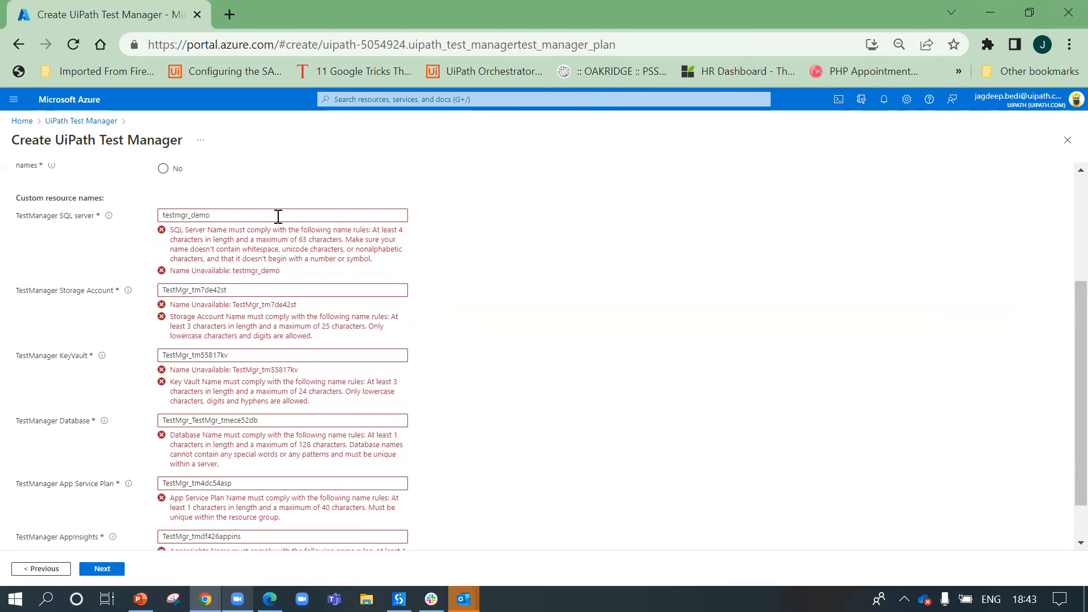
{"action": "double_click", "coordinate": [170, 215]}
{"action": "type", "text": "te"}
{"action": "mouse_move", "coordinate": [113, 221]}
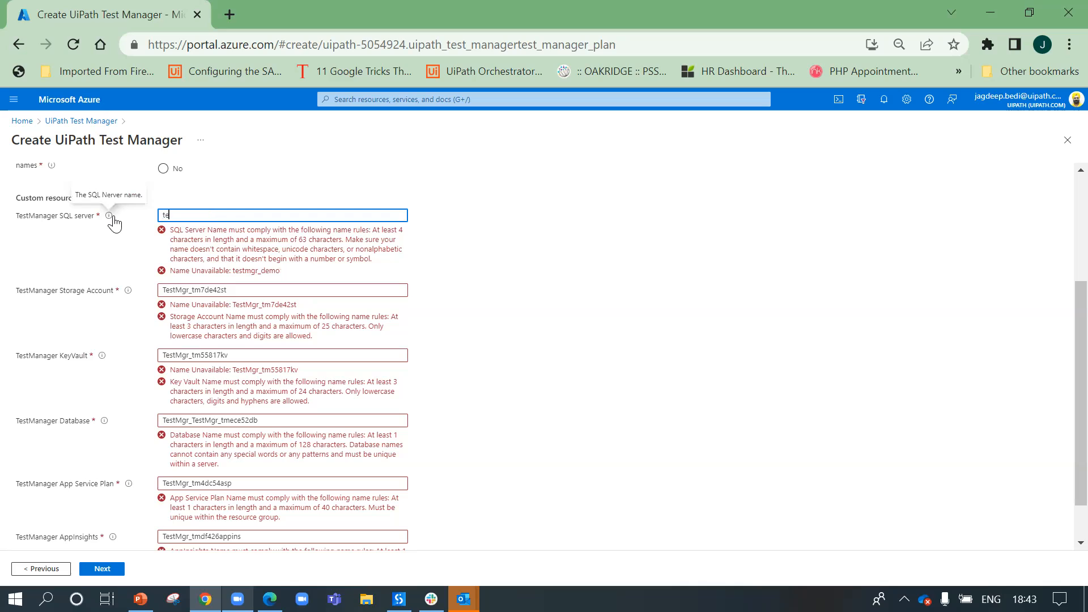
{"action": "type", "text": "stmgr_demo1"}
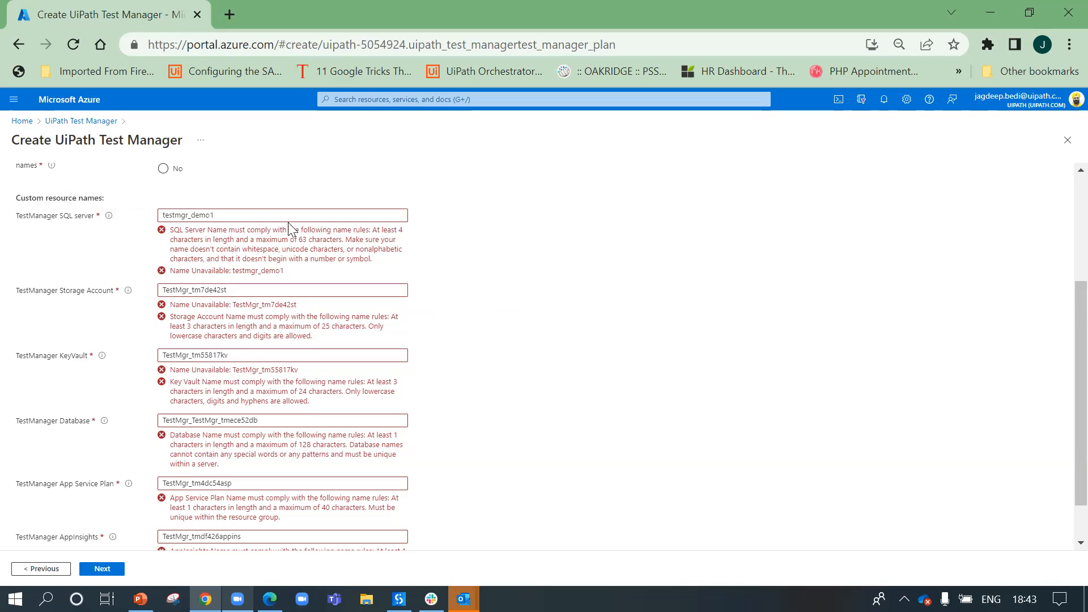
Step: Retype the SQL server name so it ends in testmgr11 and passes validation
{"action": "left_click", "coordinate": [59, 215]}
{"action": "key", "text": "BackSpace"}
{"action": "type", "text": "jagdeep"}
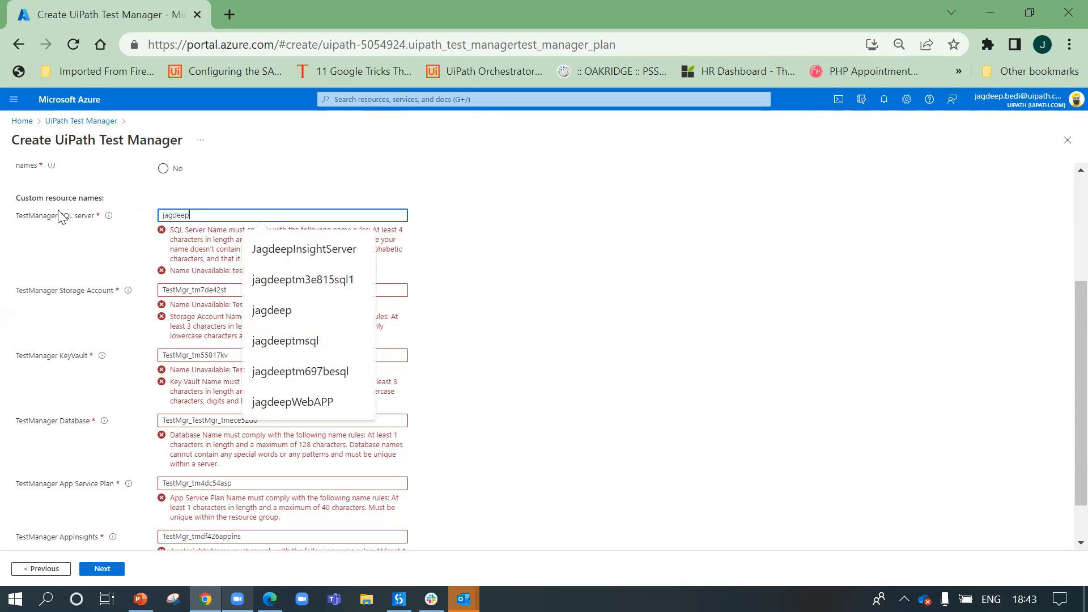
{"action": "type", "text": "testmgr1"}
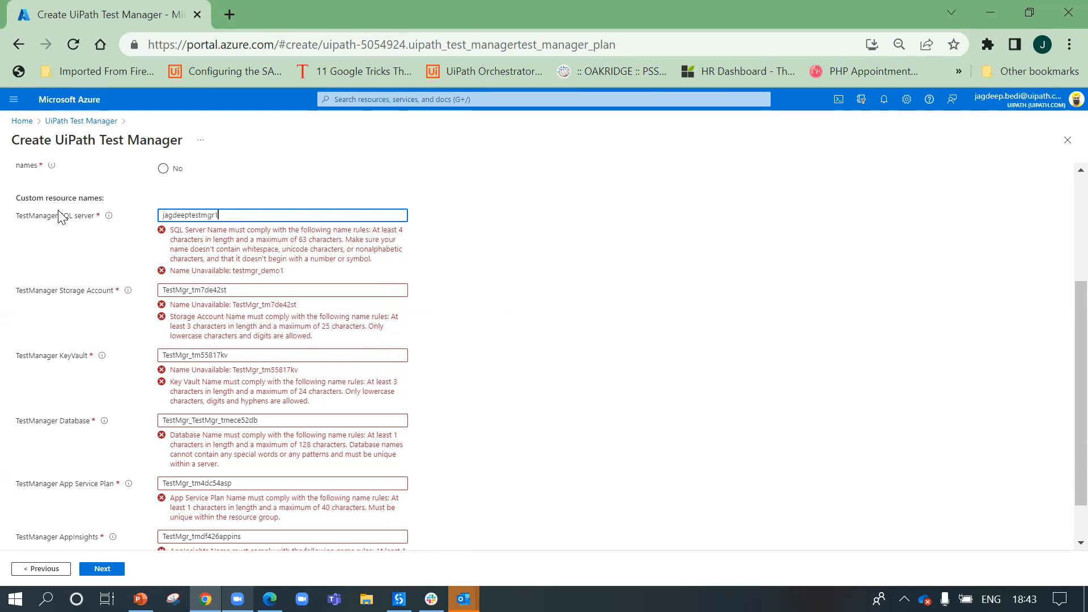
{"action": "left_click", "coordinate": [502, 253]}
{"action": "left_click", "coordinate": [278, 212]}
{"action": "double_click", "coordinate": [432, 247]}
{"action": "left_click", "coordinate": [414, 265]}
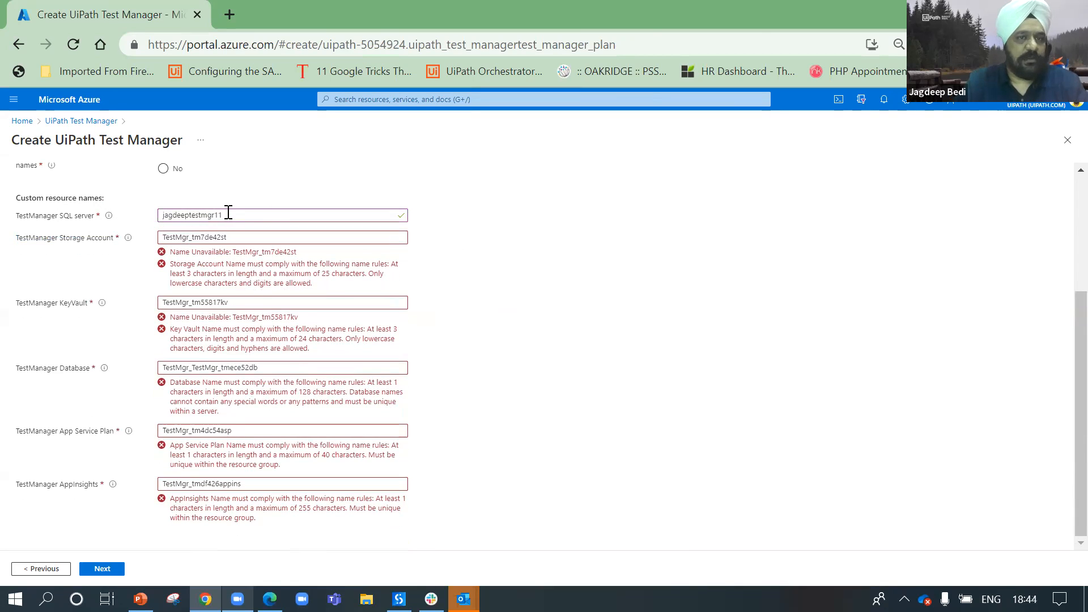
{"action": "left_click_drag", "start_coordinate": [215, 216], "coordinate": [125, 218]}
{"action": "key", "text": "ctrl+c"}
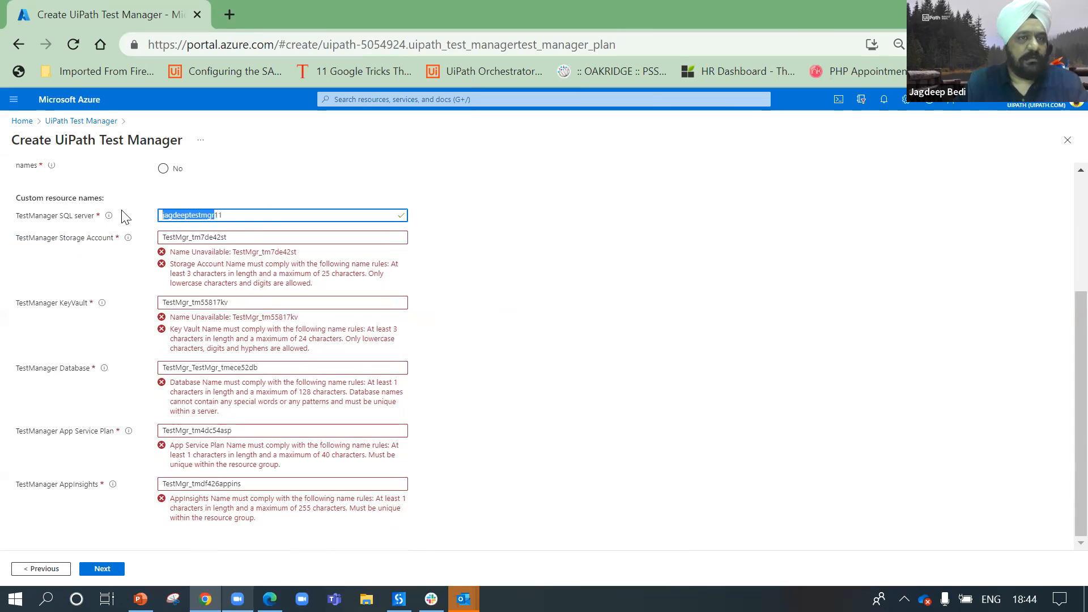
Step: Replace the Storage Account's TestMgr_ prefix with the copied SQL name prefix and trim leftovers until valid
{"action": "left_click", "coordinate": [192, 237]}
{"action": "left_click", "coordinate": [194, 237]}
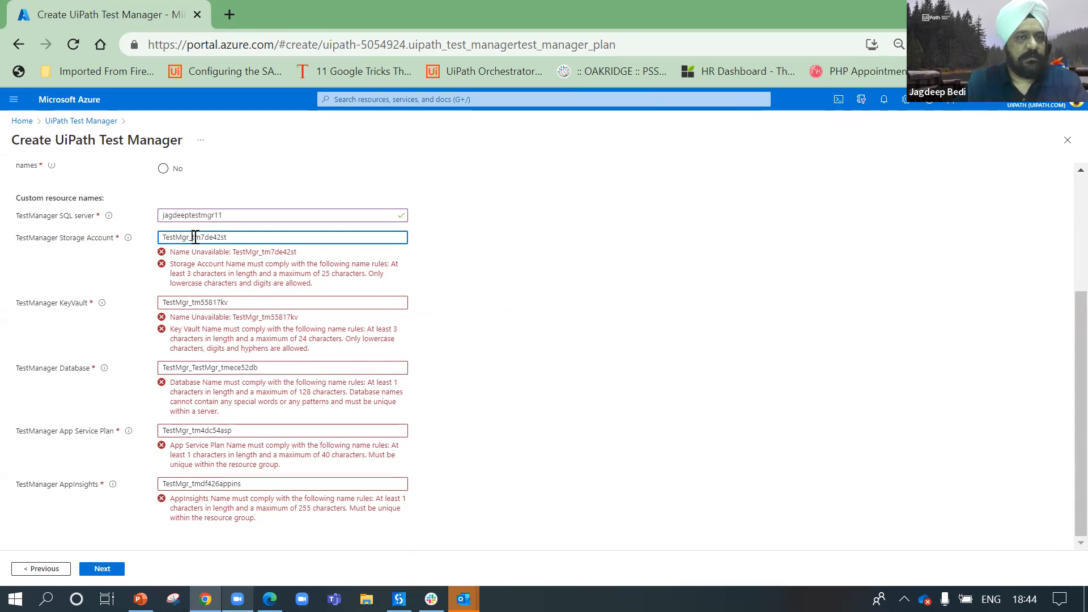
{"action": "left_click_drag", "start_coordinate": [194, 237], "coordinate": [160, 236]}
{"action": "key", "text": "ctrl+v"}
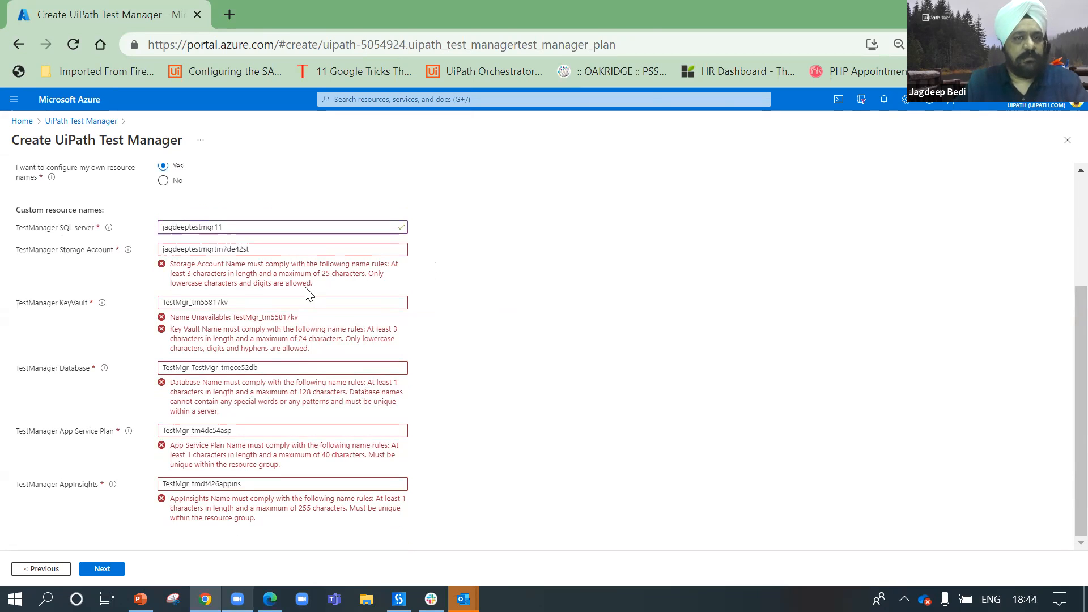
{"action": "left_click", "coordinate": [281, 247]}
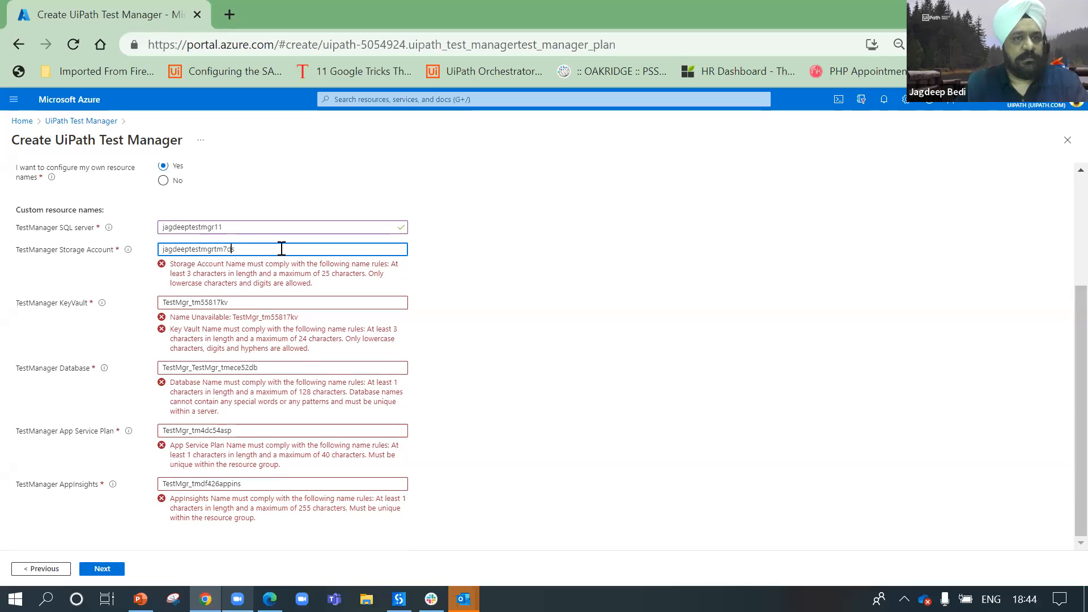
{"action": "key", "text": "Left"}
{"action": "key", "text": "BackSpace"}
{"action": "key", "text": "BackSpace"}
{"action": "key", "text": "BackSpace"}
{"action": "key", "text": "BackSpace"}
{"action": "key", "text": "BackSpace"}
{"action": "key", "text": "BackSpace"}
{"action": "left_click", "coordinate": [415, 272]}
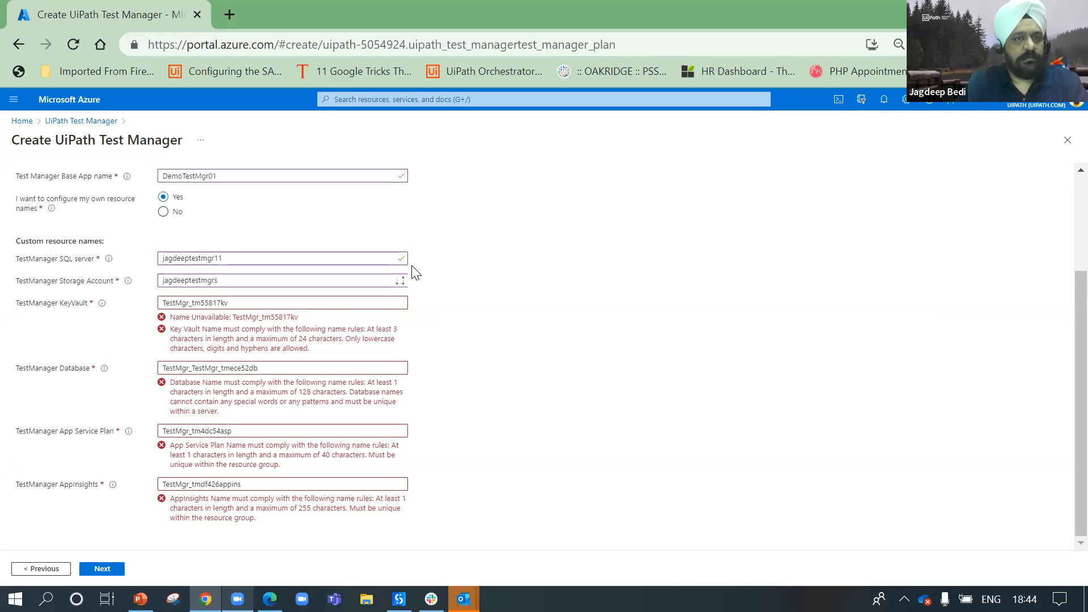
Step: Replace the KeyVault name with the copied prefix plus an 'o' until it validates
{"action": "left_click_drag", "start_coordinate": [266, 302], "coordinate": [86, 304]}
{"action": "key", "text": "ctrl+v"}
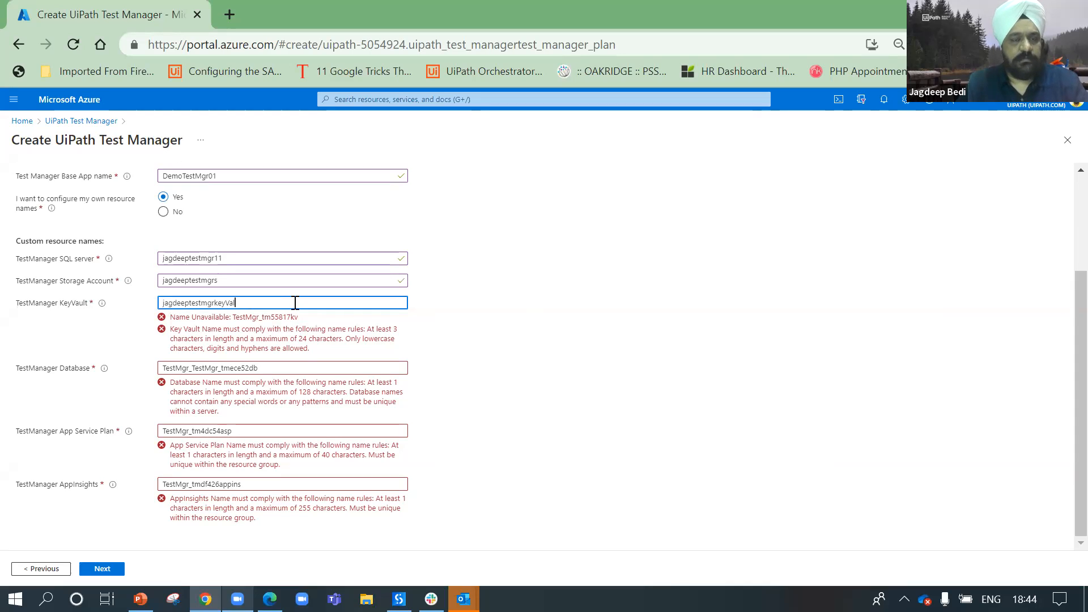
{"action": "left_click", "coordinate": [486, 341]}
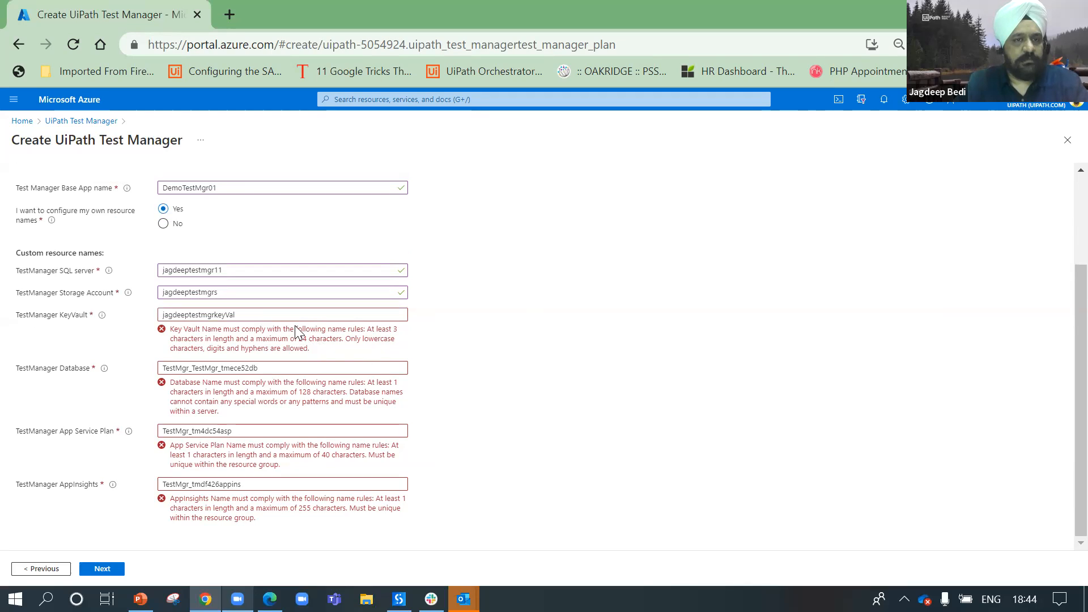
{"action": "left_click", "coordinate": [294, 315]}
{"action": "type", "text": "o"}
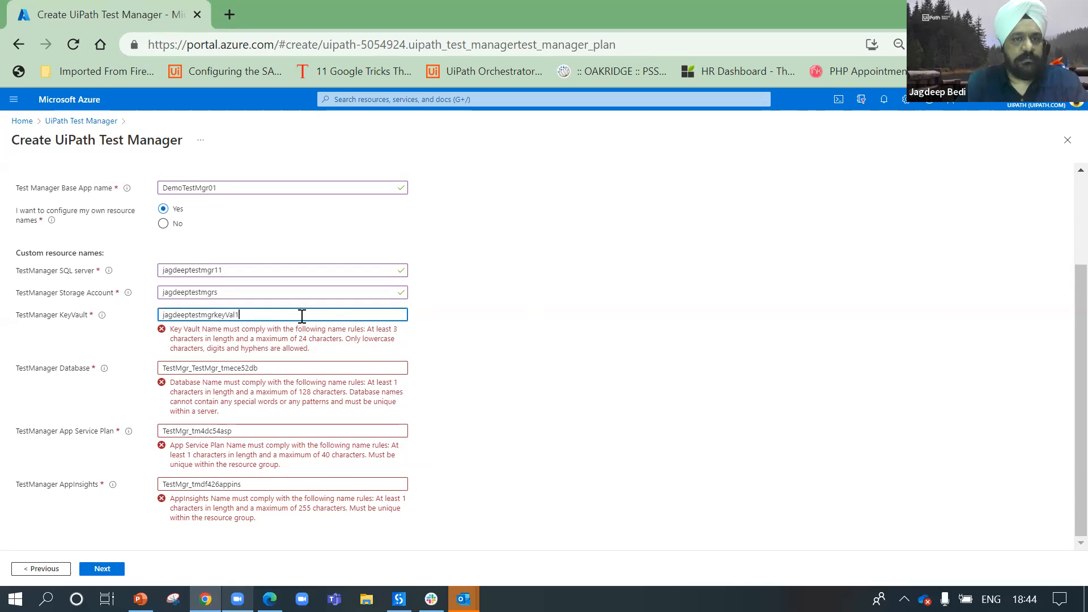
{"action": "left_click", "coordinate": [423, 346]}
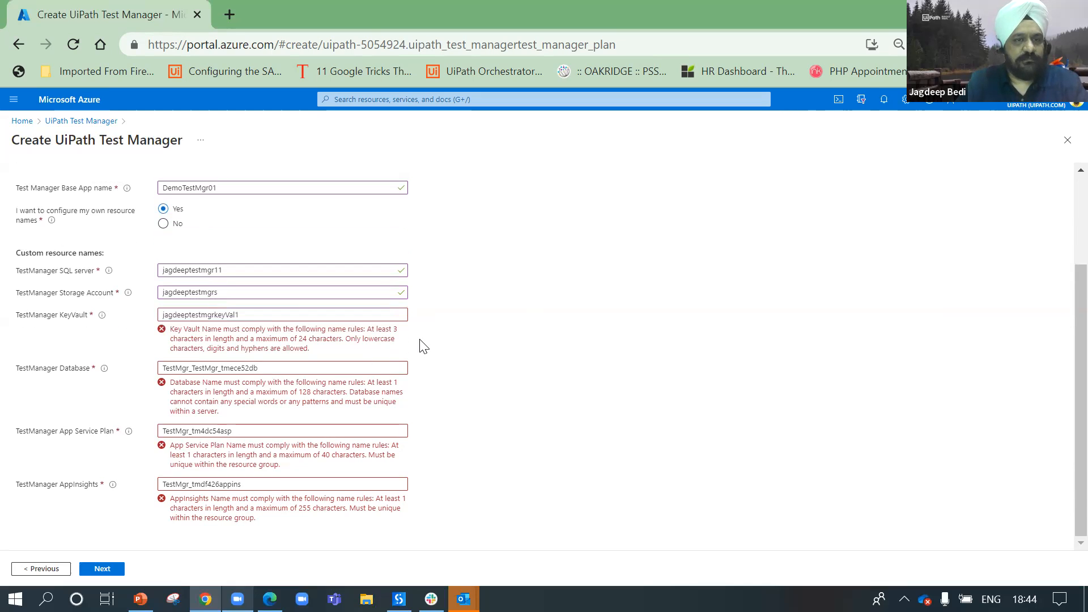
{"action": "left_click", "coordinate": [373, 314]}
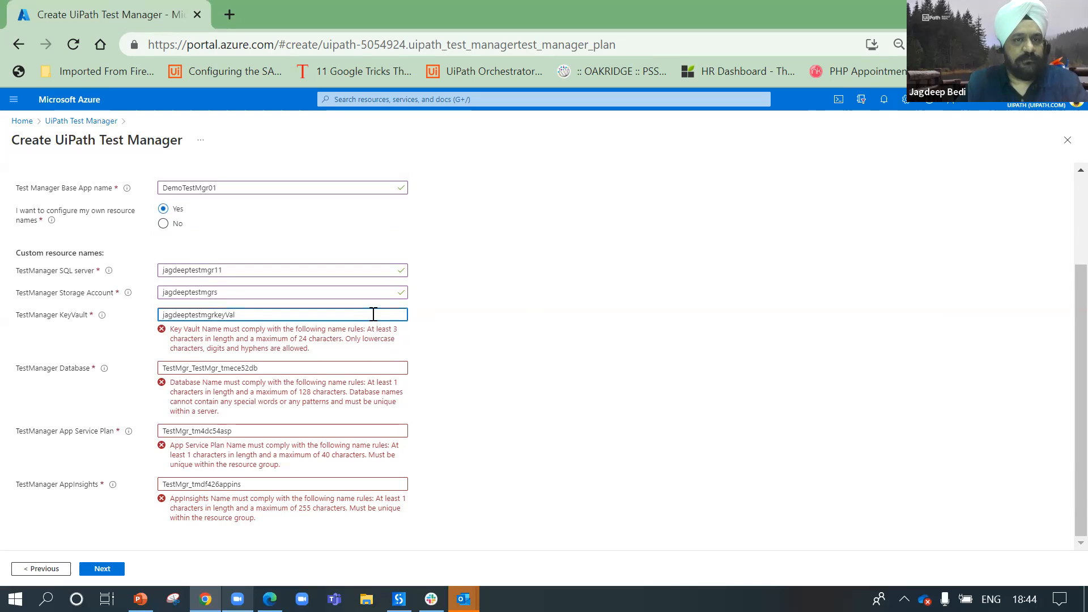
{"action": "left_click", "coordinate": [441, 359]}
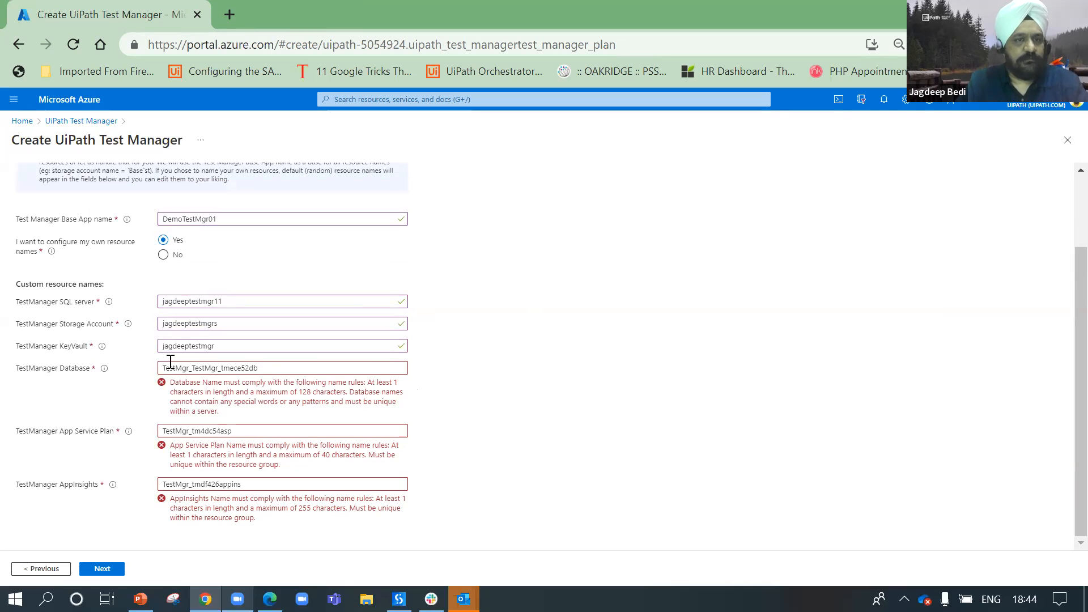
Step: Replace the Database name's random suffix with 'Db' and remove its underscore
{"action": "left_click_drag", "start_coordinate": [218, 368], "coordinate": [288, 358]}
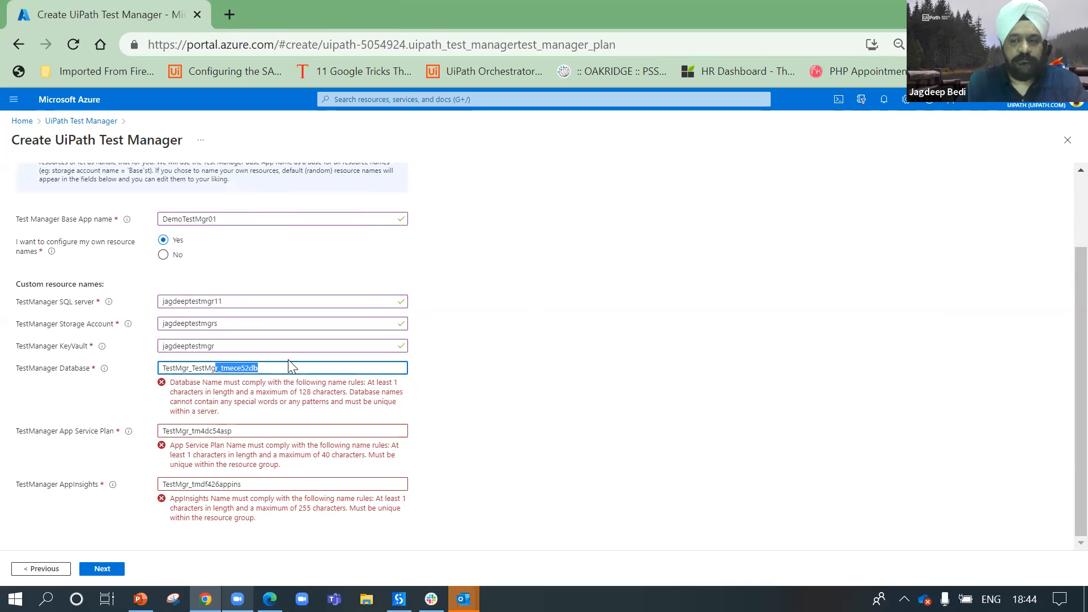
{"action": "key", "text": "BackSpace"}
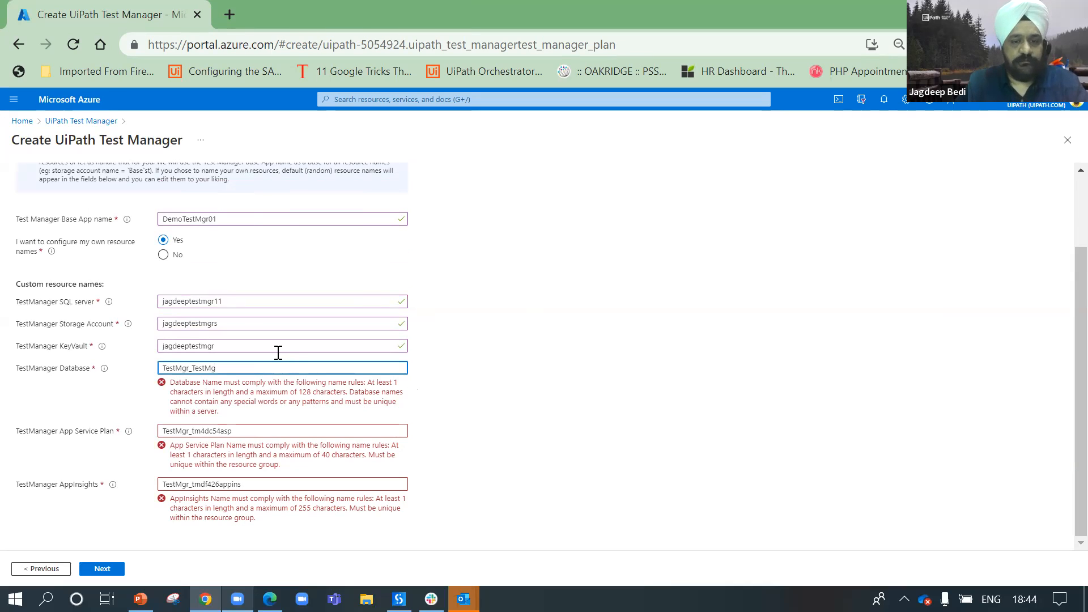
{"action": "type", "text": "Db"}
{"action": "left_click", "coordinate": [276, 394]}
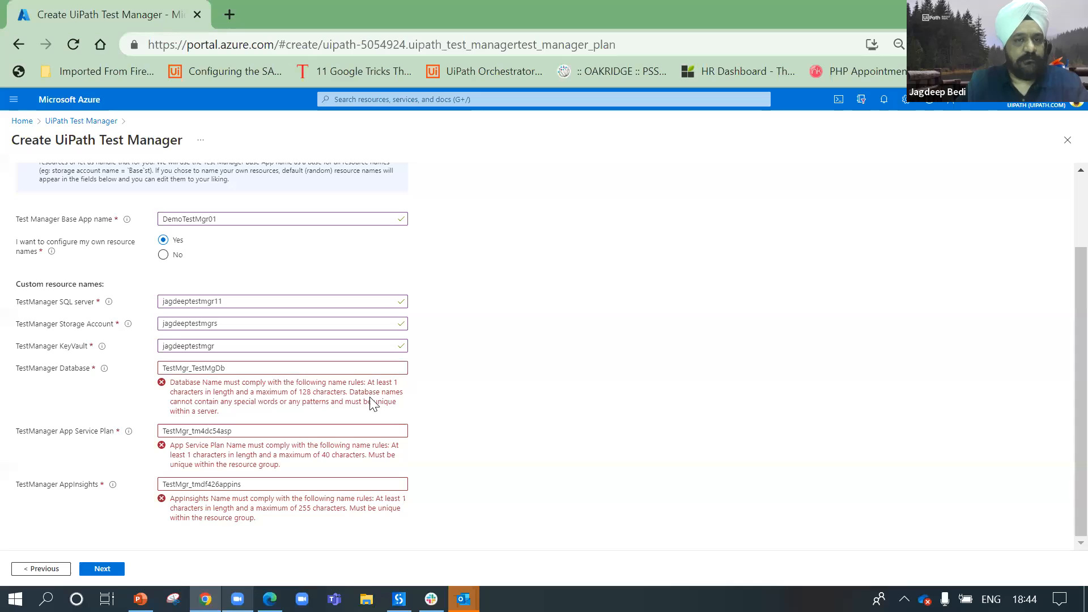
{"action": "left_click", "coordinate": [267, 366]}
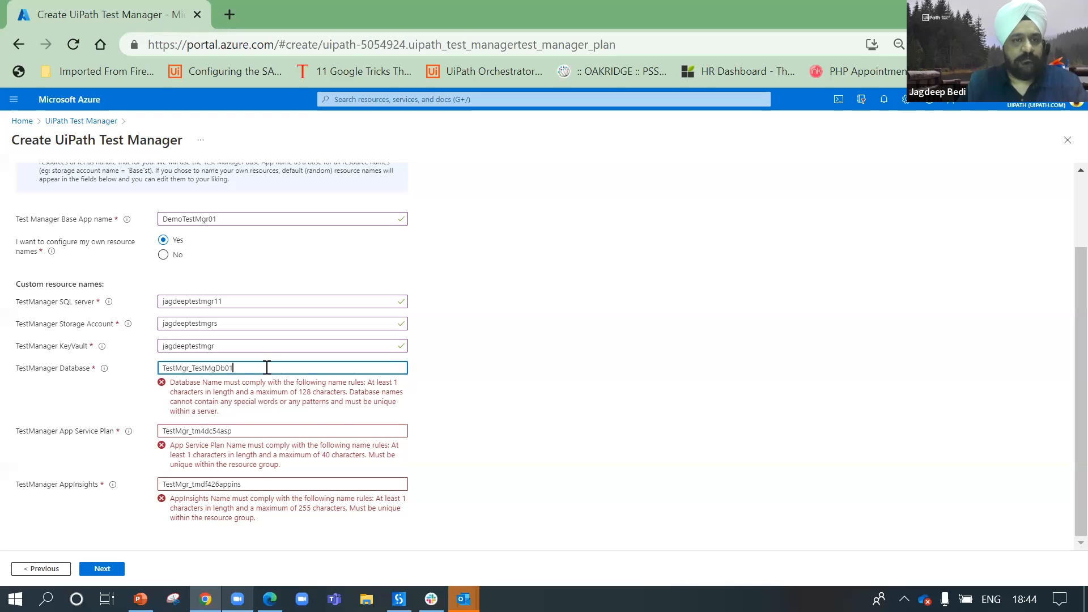
{"action": "left_click", "coordinate": [361, 414]}
{"action": "left_click", "coordinate": [194, 367]}
{"action": "key", "text": "BackSpace"}
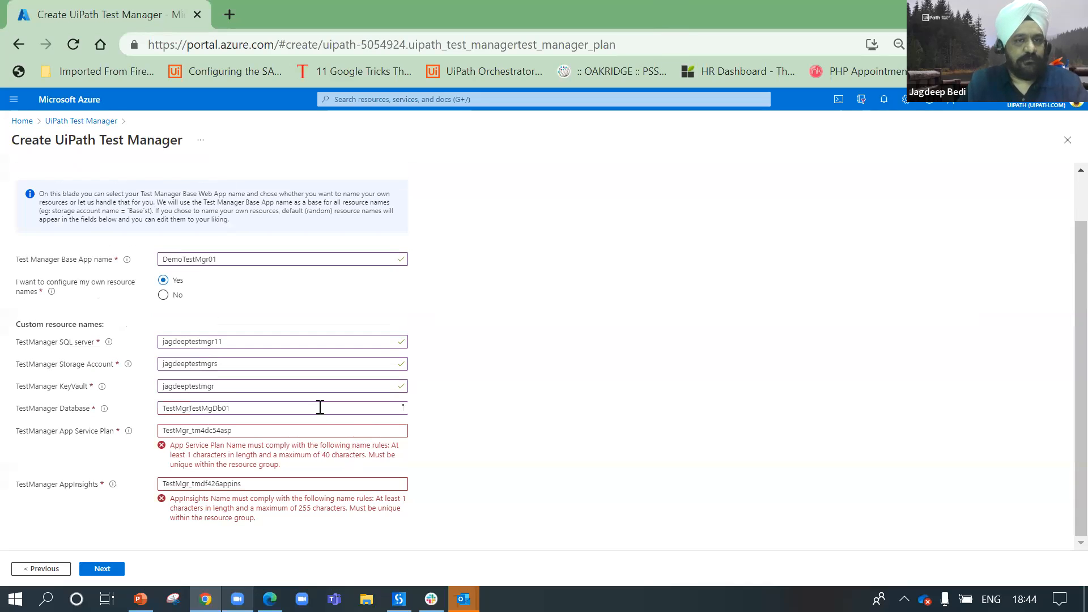
Step: Remove the underscores from the App Service Plan and AppInsights names and review them
{"action": "left_click", "coordinate": [191, 431]}
{"action": "key", "text": "BackSpace"}
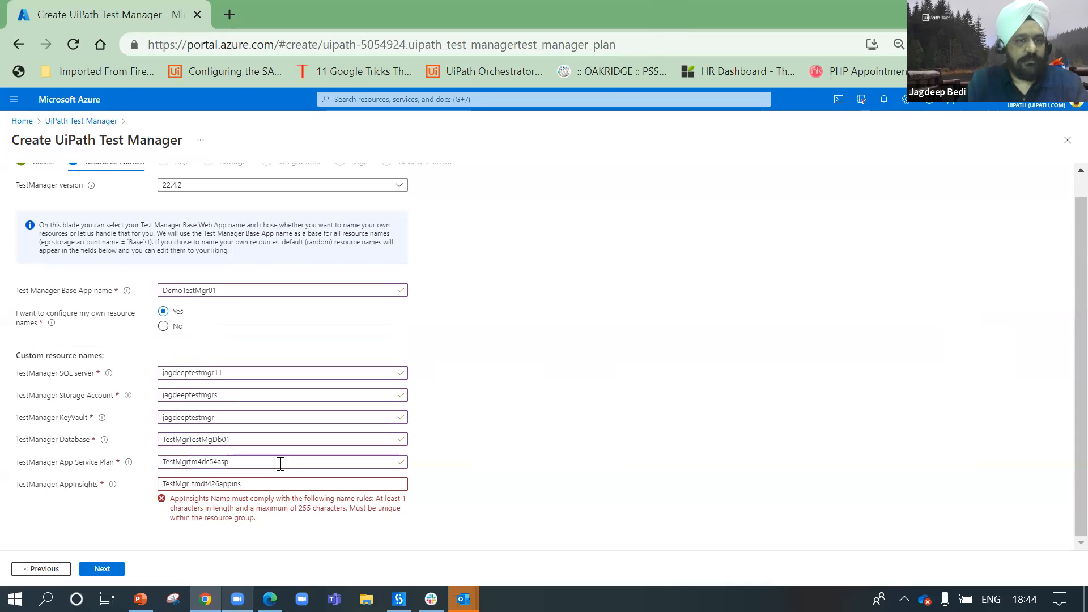
{"action": "left_click", "coordinate": [192, 484]}
{"action": "key", "text": "BackSpace"}
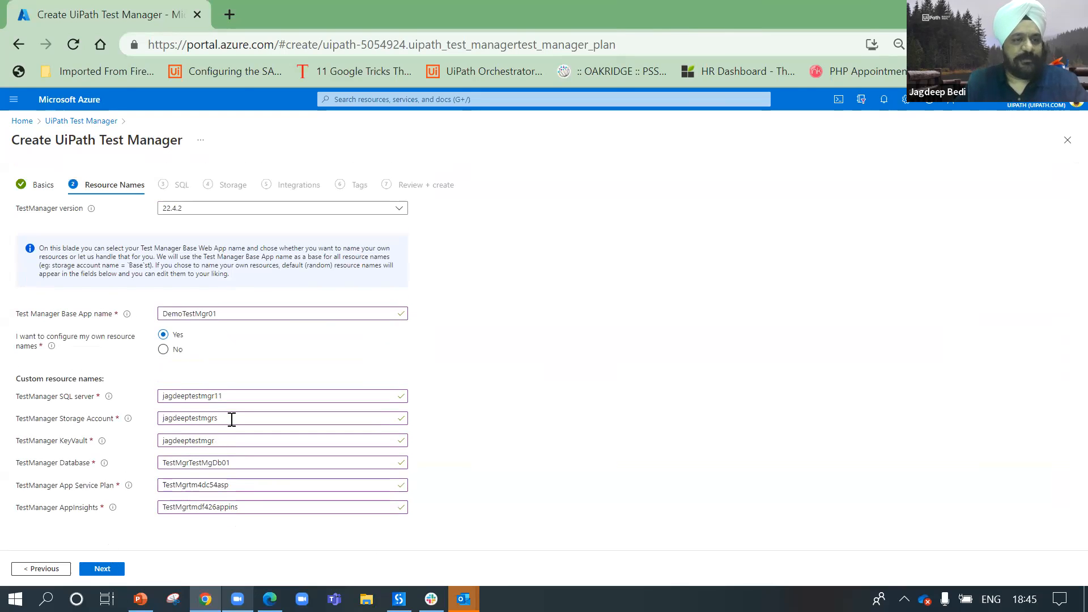
{"action": "left_click", "coordinate": [101, 569]}
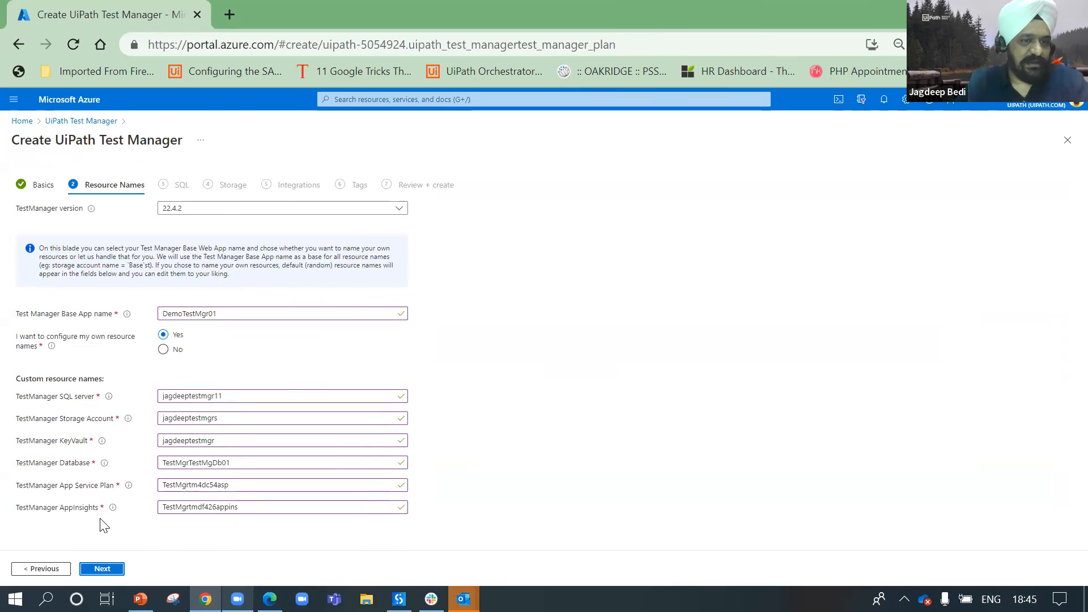
Step: Enter the SQL admin login and a matching password, and choose the Small database size
{"action": "left_click", "coordinate": [103, 568]}
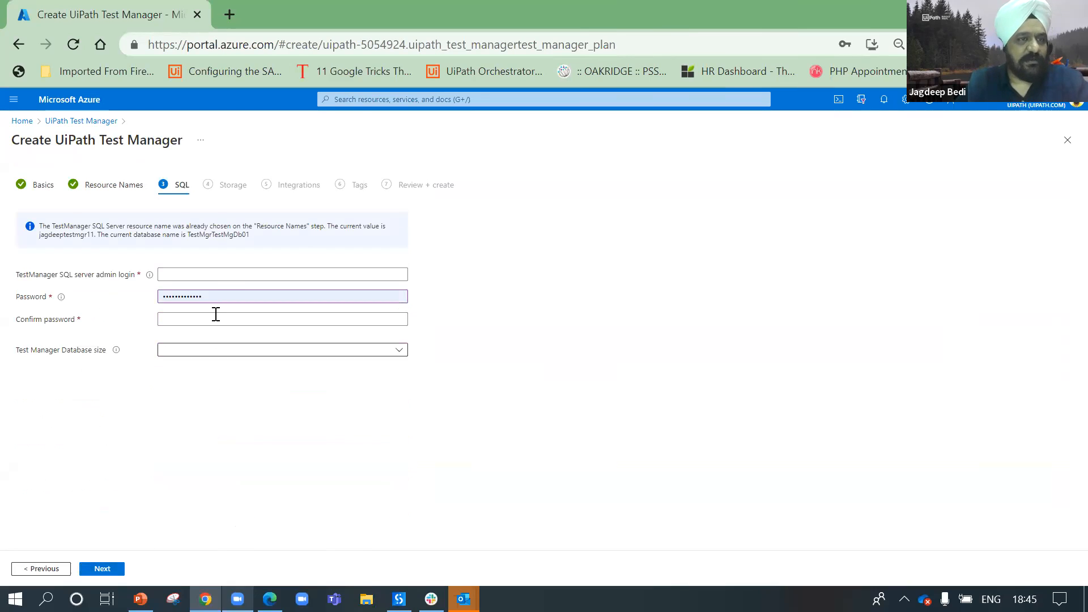
{"action": "left_click", "coordinate": [246, 277]}
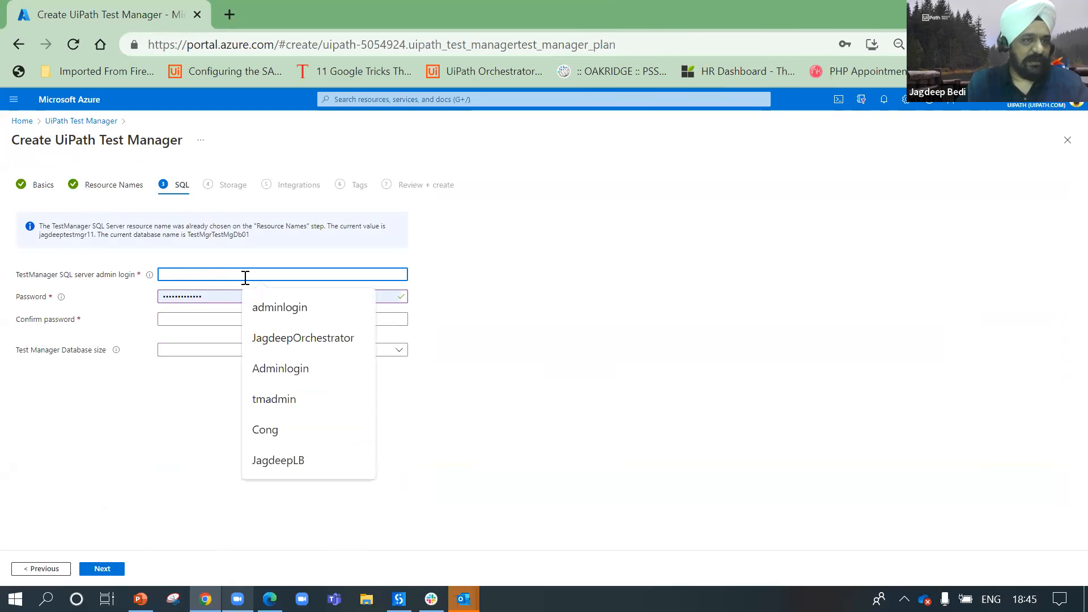
{"action": "type", "text": "adminlogin"}
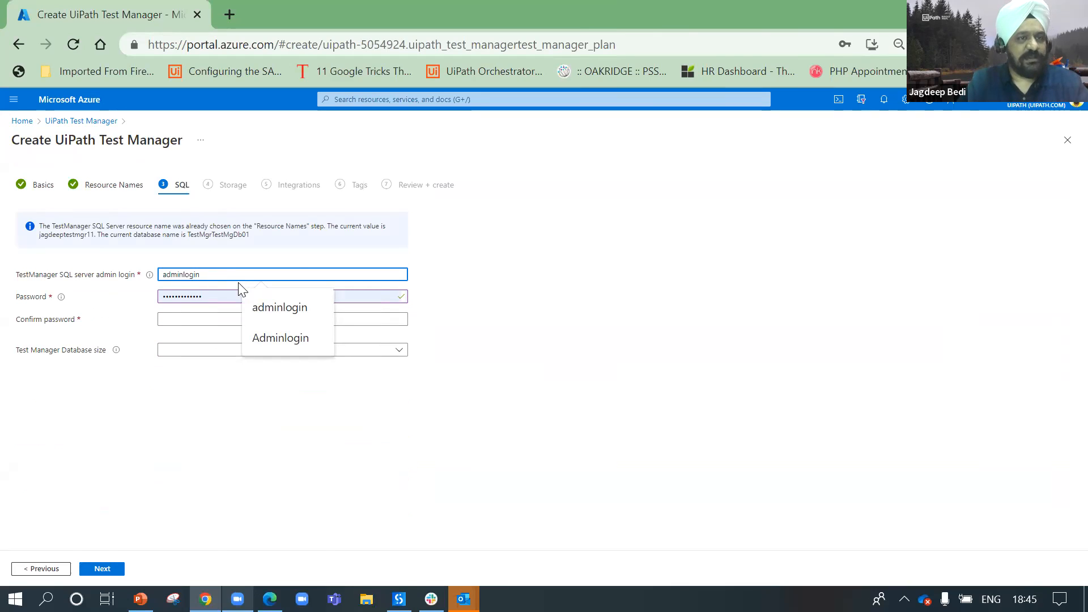
{"action": "double_click", "coordinate": [230, 295]}
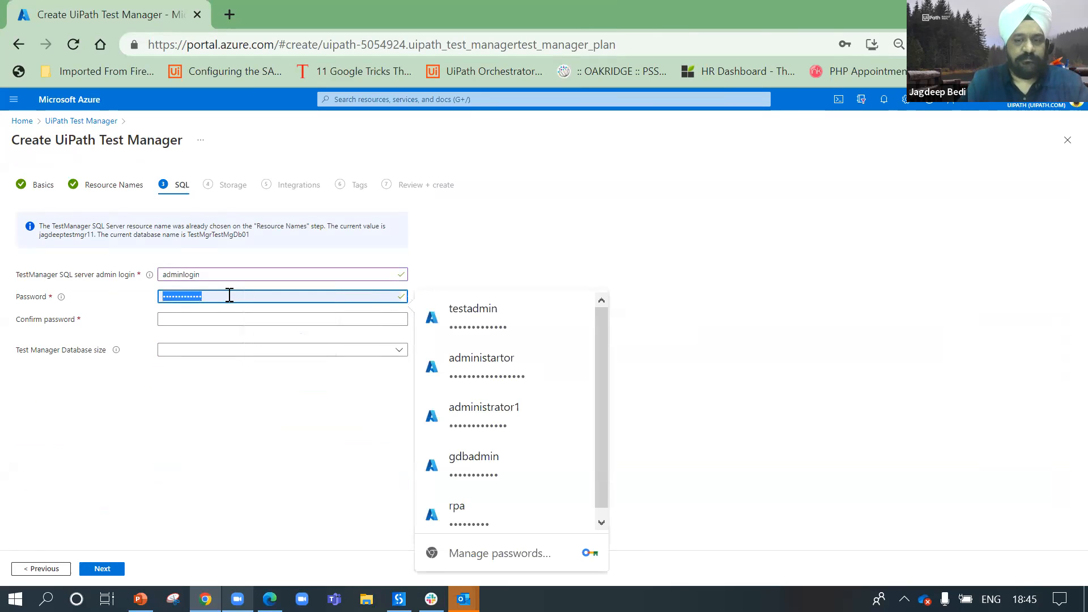
{"action": "type", "text": "••••••••••"}
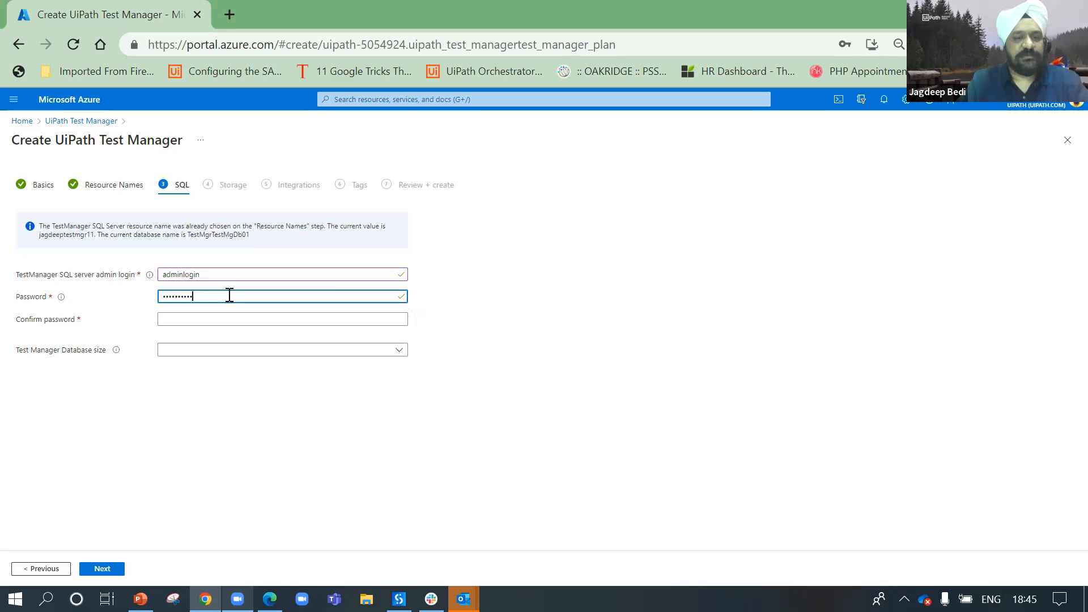
{"action": "key", "text": "Tab"}
{"action": "type", "text": "•••"}
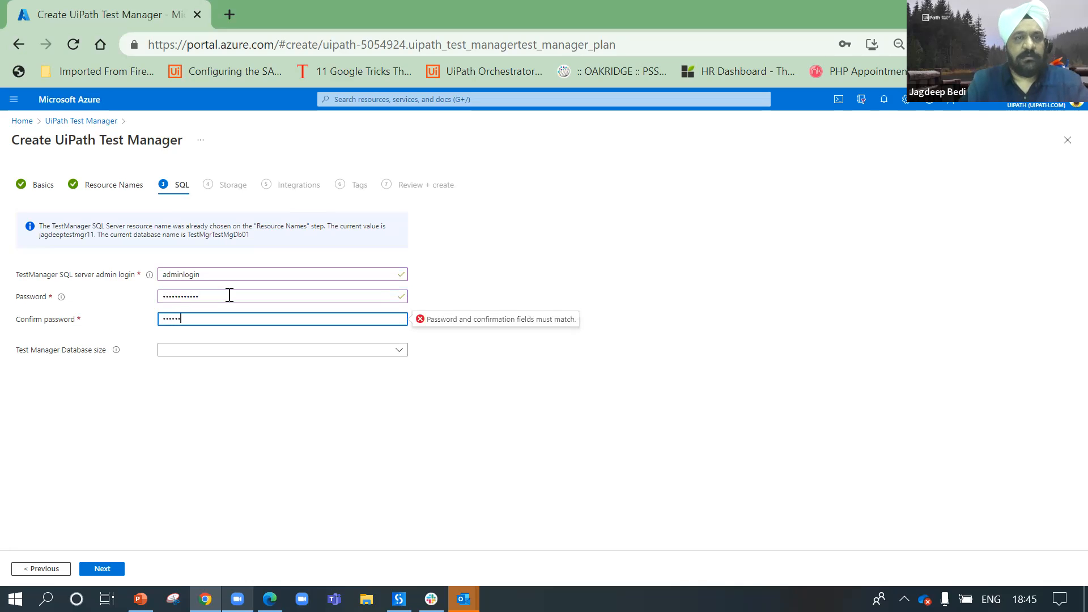
{"action": "type", "text": "•••••••••"}
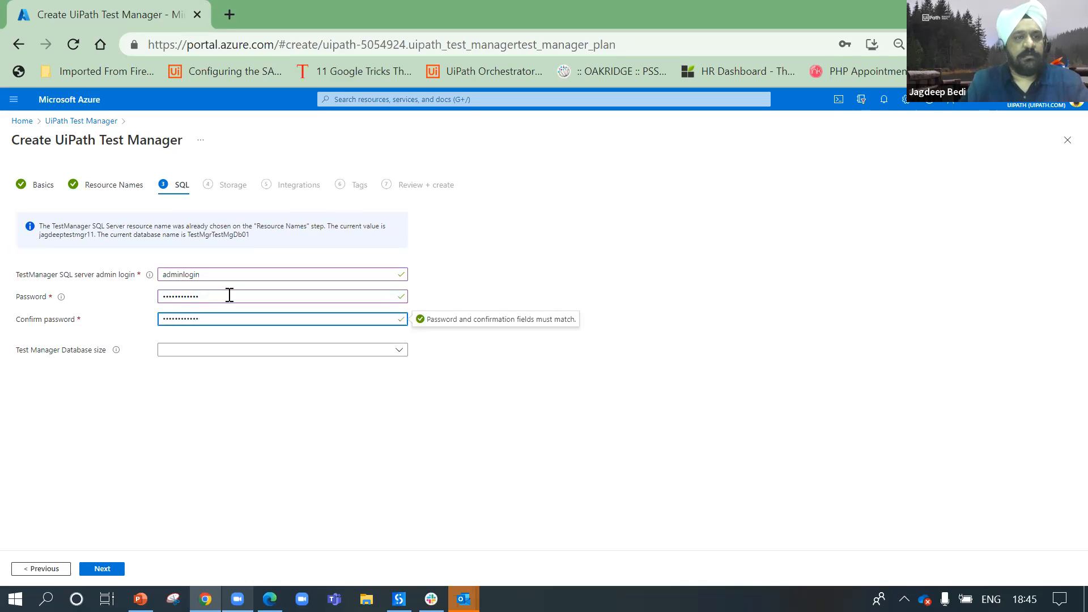
{"action": "left_click", "coordinate": [241, 352]}
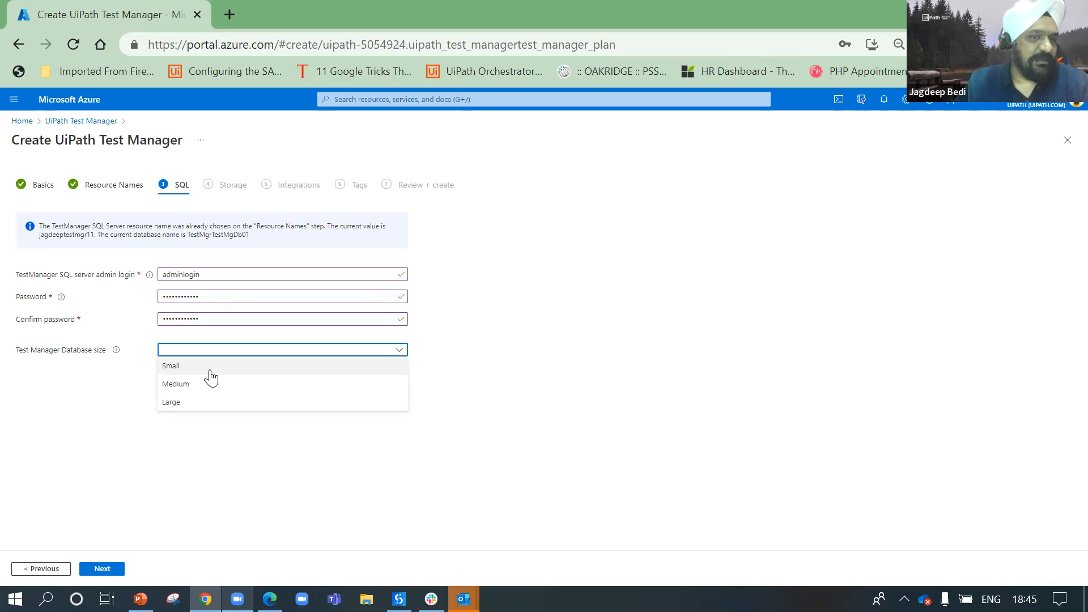
{"action": "left_click", "coordinate": [209, 368]}
Step: Choose Standard_LRS as the Test Manager storage type and continue to Integrations
{"action": "left_click", "coordinate": [103, 569]}
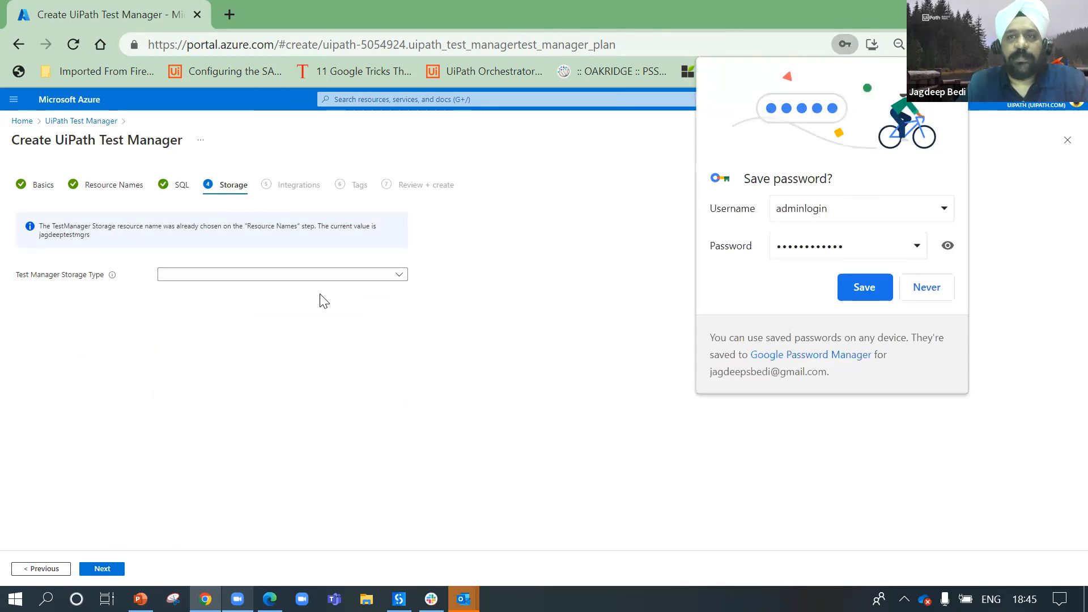
{"action": "left_click", "coordinate": [399, 277]}
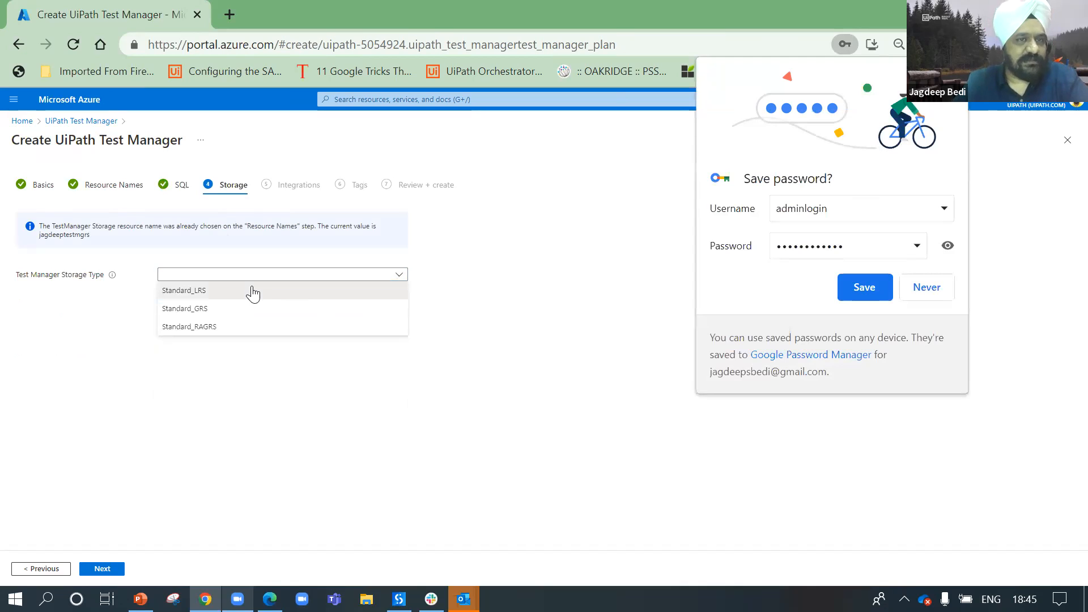
{"action": "left_click", "coordinate": [253, 292]}
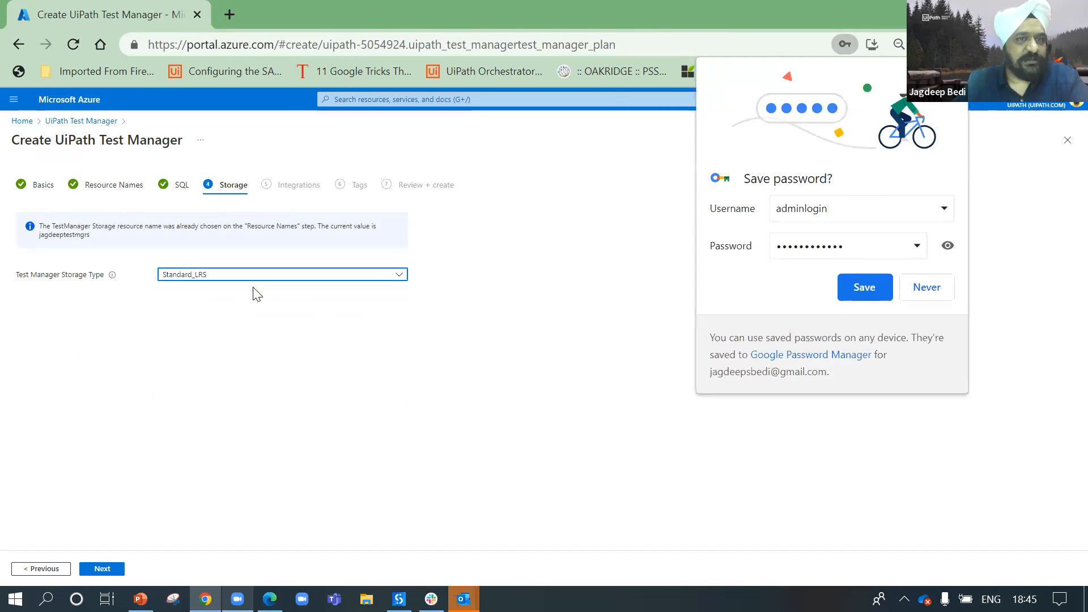
{"action": "left_click", "coordinate": [102, 569]}
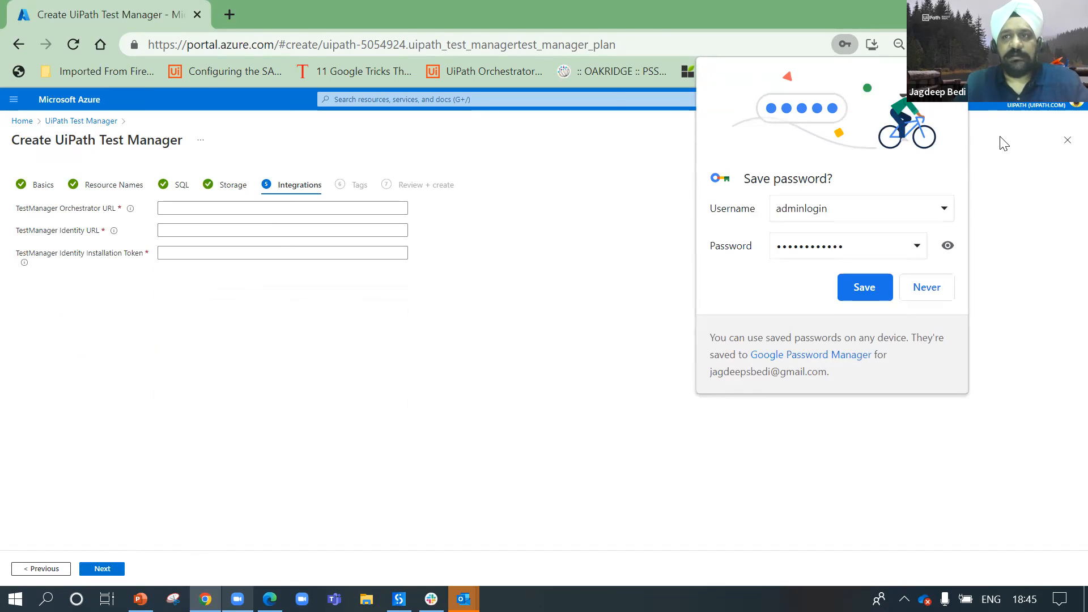
Step: Highlight the Orchestrator URL, Identity URL and Identity Installation Token field labels
{"action": "left_click_drag", "start_coordinate": [16, 208], "coordinate": [122, 216]}
{"action": "left_click_drag", "start_coordinate": [16, 231], "coordinate": [105, 236]}
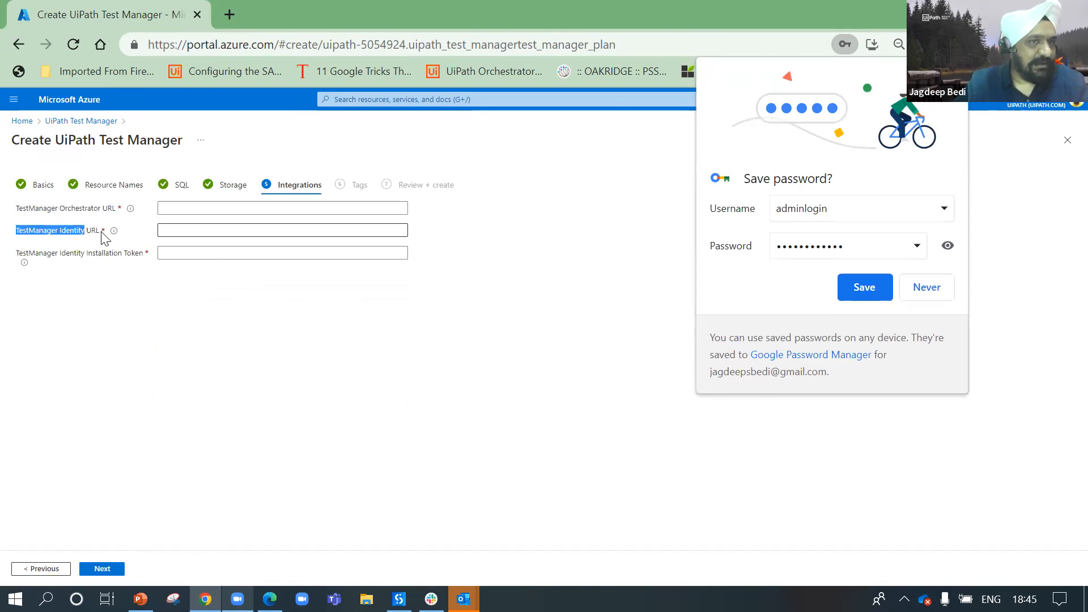
{"action": "left_click", "coordinate": [23, 259]}
{"action": "left_click_drag", "start_coordinate": [20, 255], "coordinate": [141, 263]}
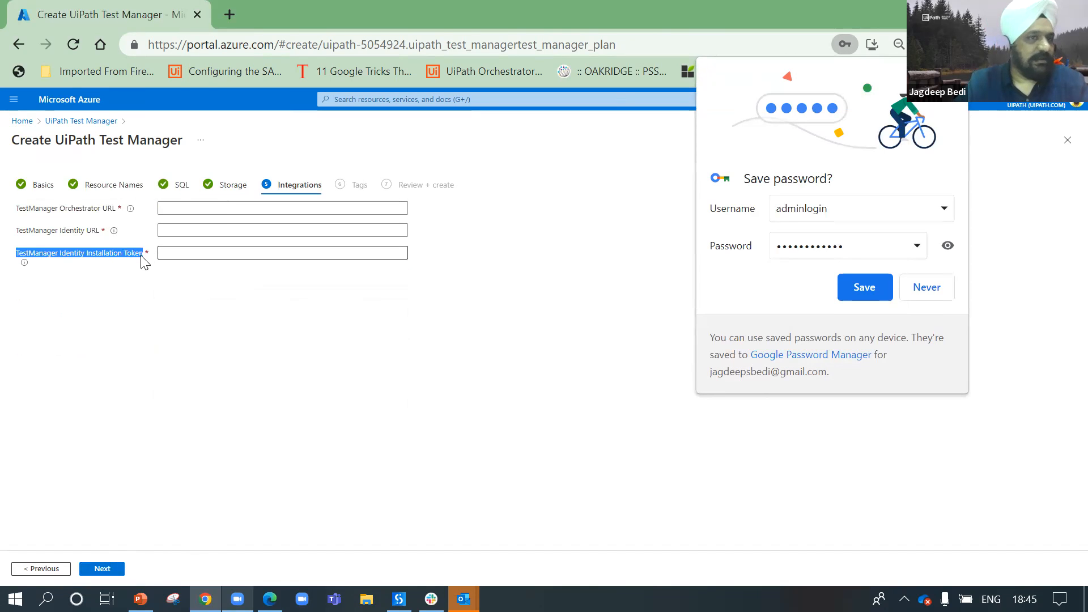
Step: Select the server base address in the UiPath Identity login page's URL
{"action": "left_click", "coordinate": [270, 599]}
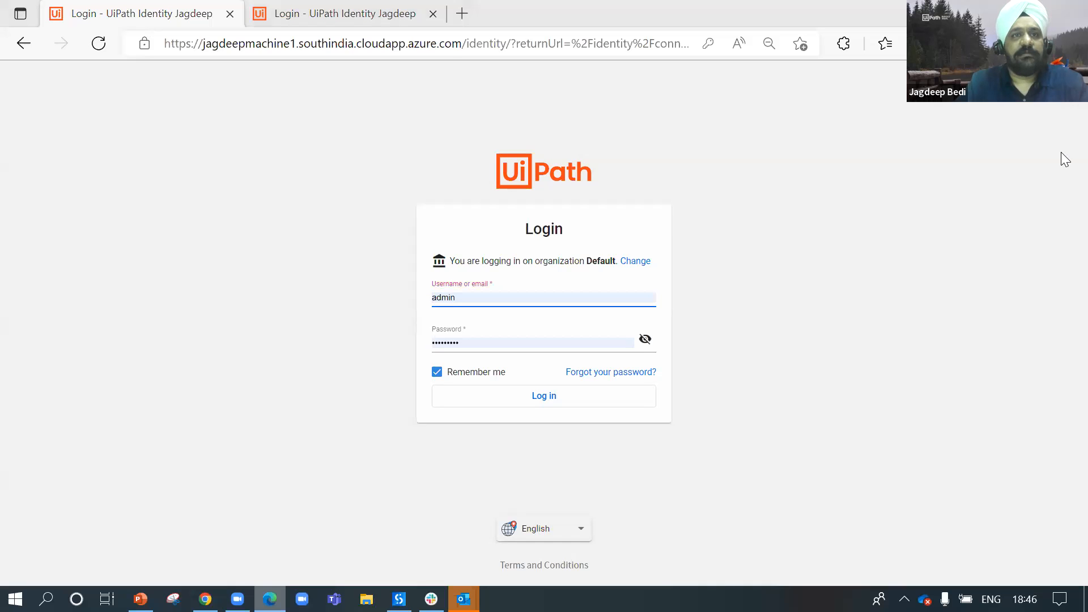
{"action": "left_click_drag", "start_coordinate": [462, 44], "coordinate": [12, 114]}
{"action": "key", "text": "ctrl+c"}
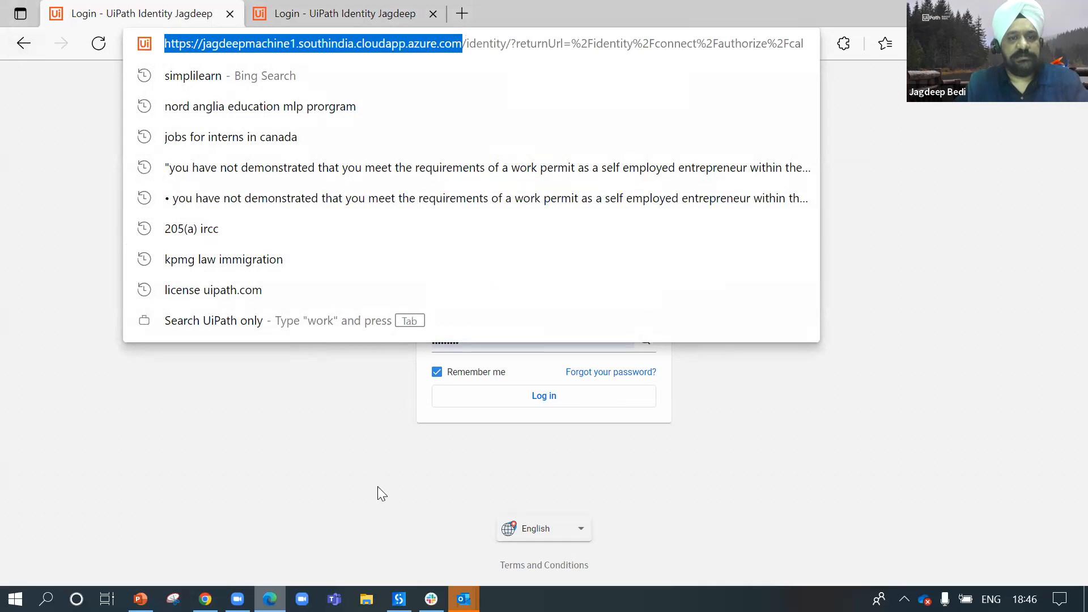
{"action": "left_click", "coordinate": [343, 432]}
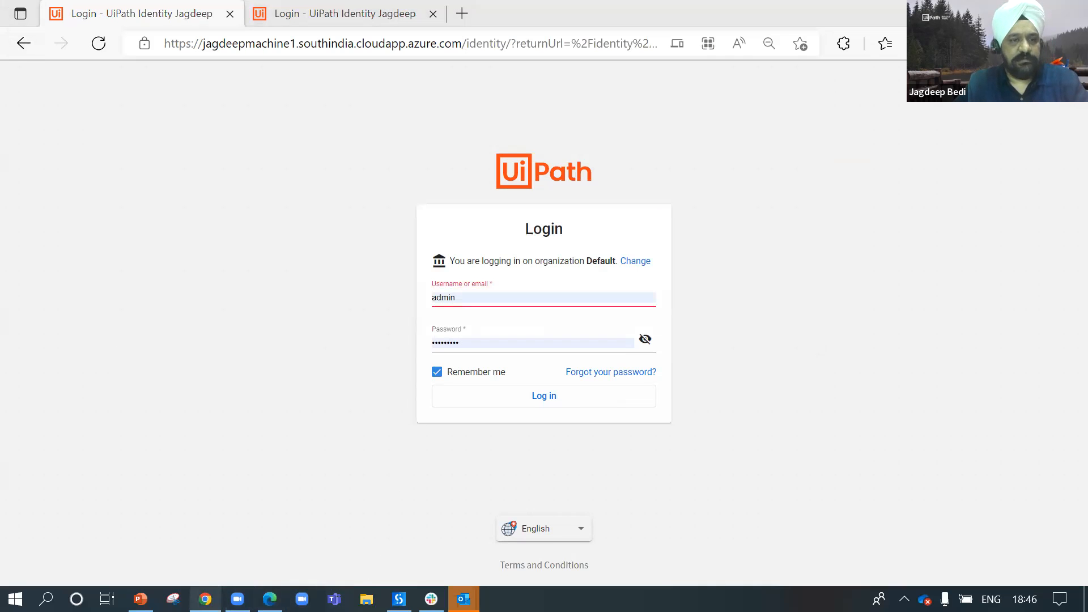
{"action": "left_click", "coordinate": [205, 599]}
Step: Paste the jagdeepmachine1 server address into Orchestrator URL and fill Identity URL from the saved suggestion
{"action": "left_click", "coordinate": [211, 206]}
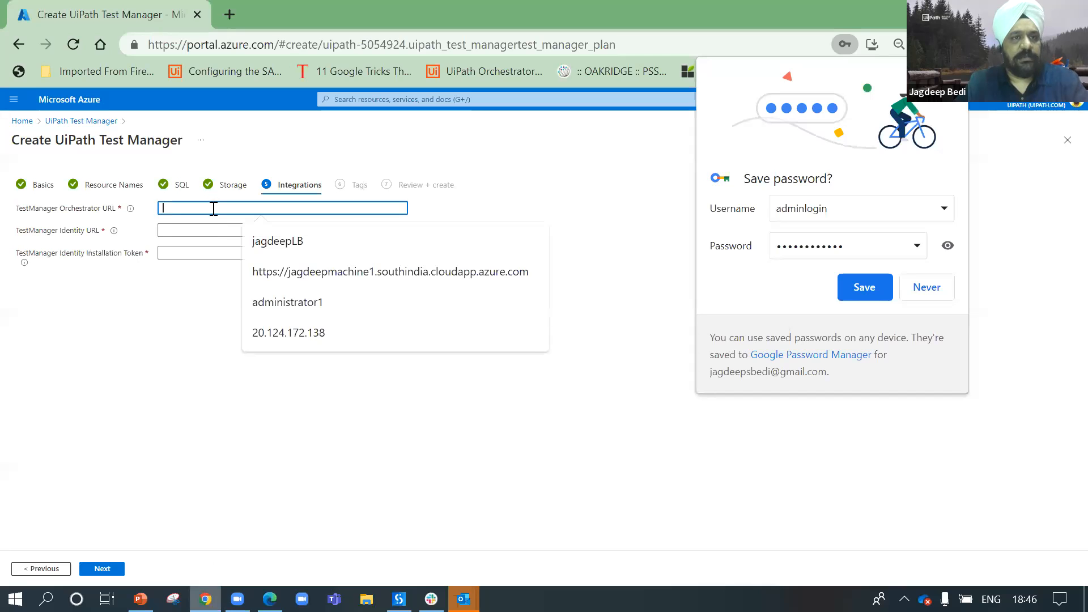
{"action": "key", "text": "ctrl+v"}
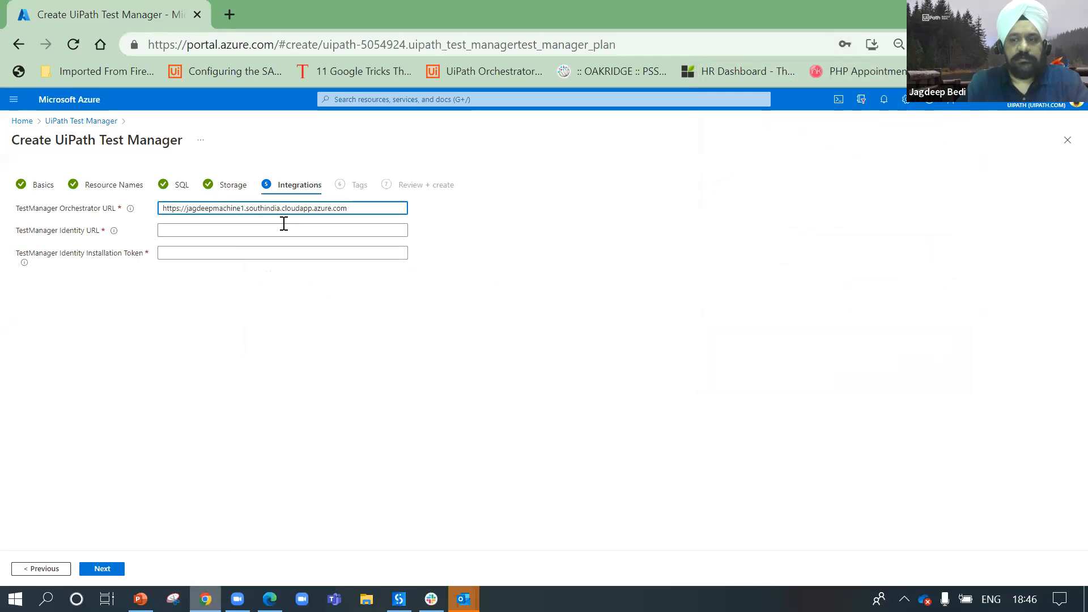
{"action": "left_click", "coordinate": [357, 230]}
{"action": "type", "text": "h"}
{"action": "left_click", "coordinate": [374, 264]}
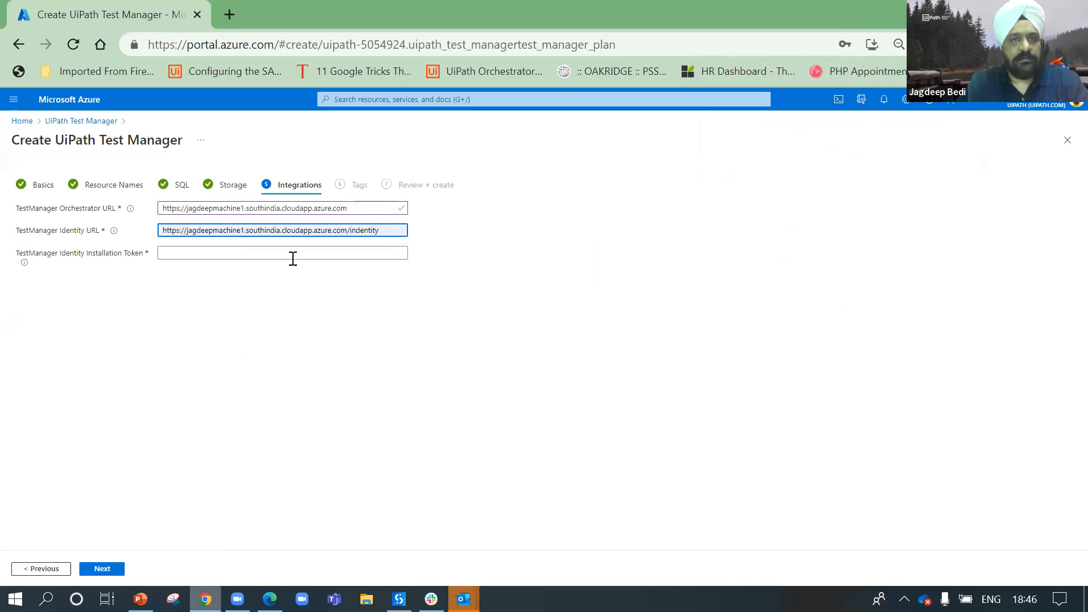
{"action": "left_click", "coordinate": [404, 305]}
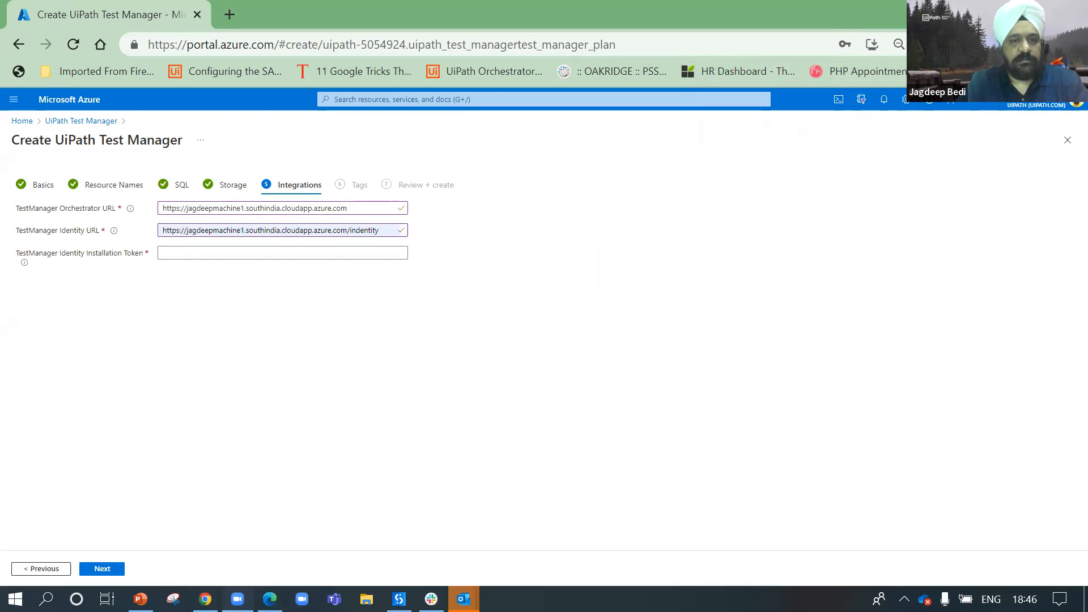
{"action": "left_click", "coordinate": [269, 599]}
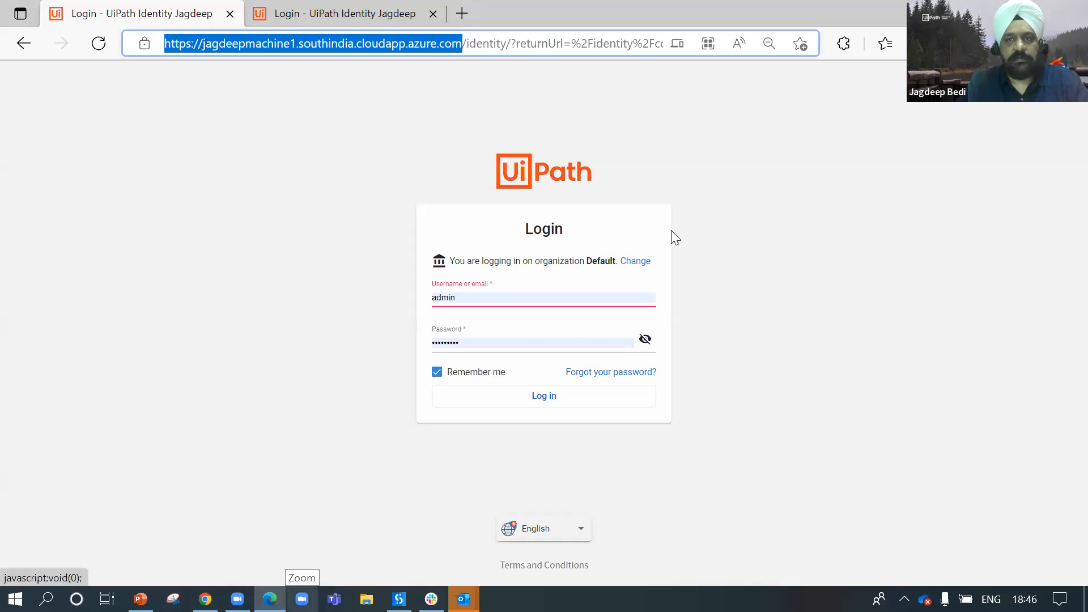
Step: Log in to the Host organization on the UiPath Identity login page
{"action": "left_click", "coordinate": [623, 260]}
{"action": "key", "text": "ctrl+a"}
{"action": "type", "text": "Host"}
{"action": "key", "text": "Tab"}
{"action": "key", "text": "Tab"}
{"action": "key", "text": "Tab"}
{"action": "key", "text": "Tab"}
{"action": "key", "text": "Tab"}
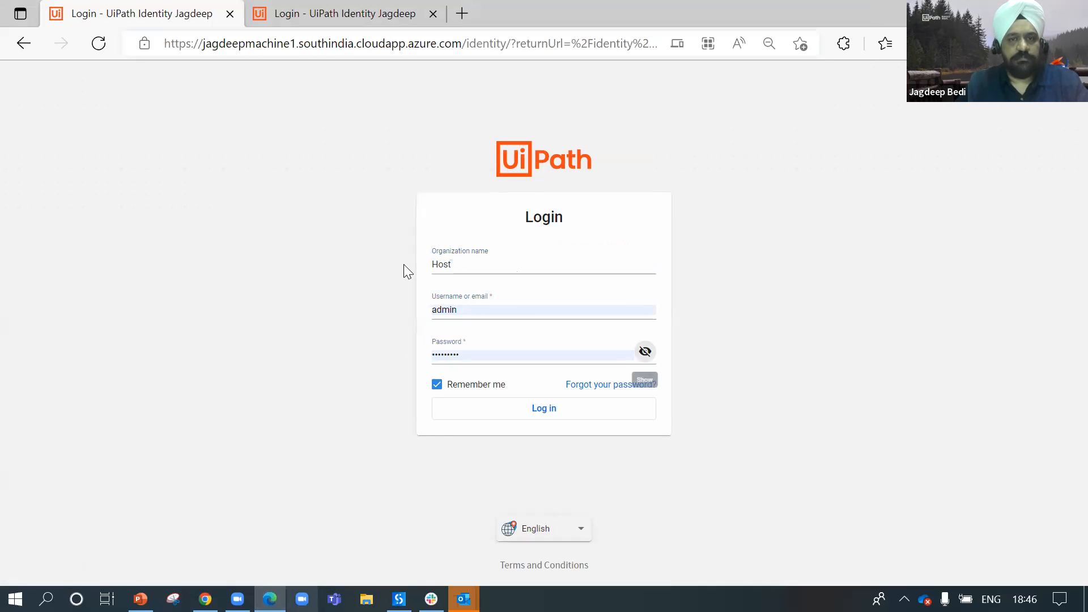
{"action": "key", "text": "Tab"}
{"action": "key", "text": "Return"}
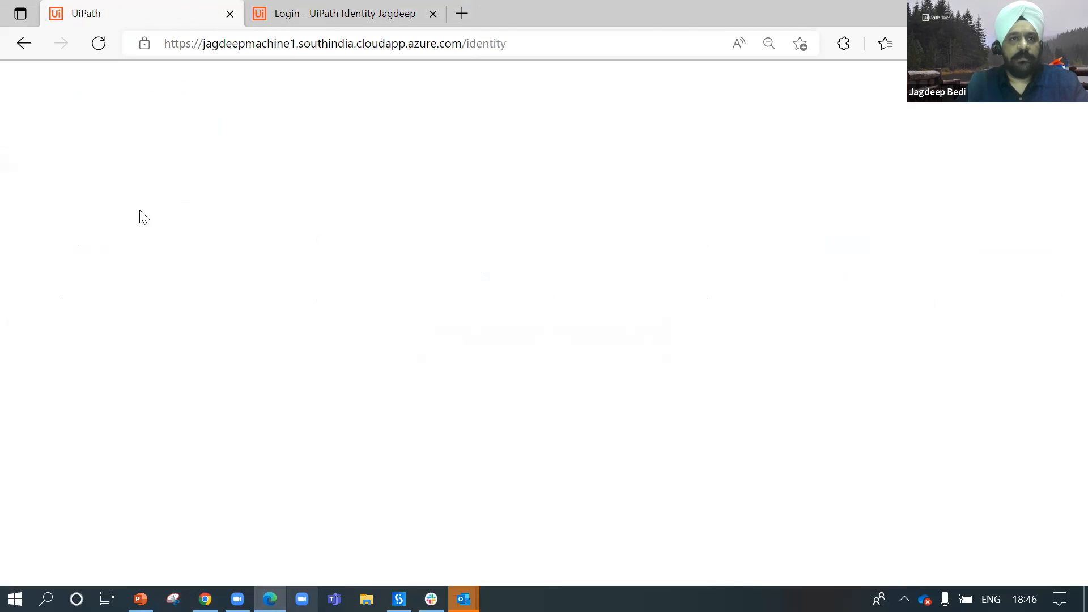
Step: Reach Authentication Settings in Identity administration, signing in again after the session expired
{"action": "left_click", "coordinate": [204, 266]}
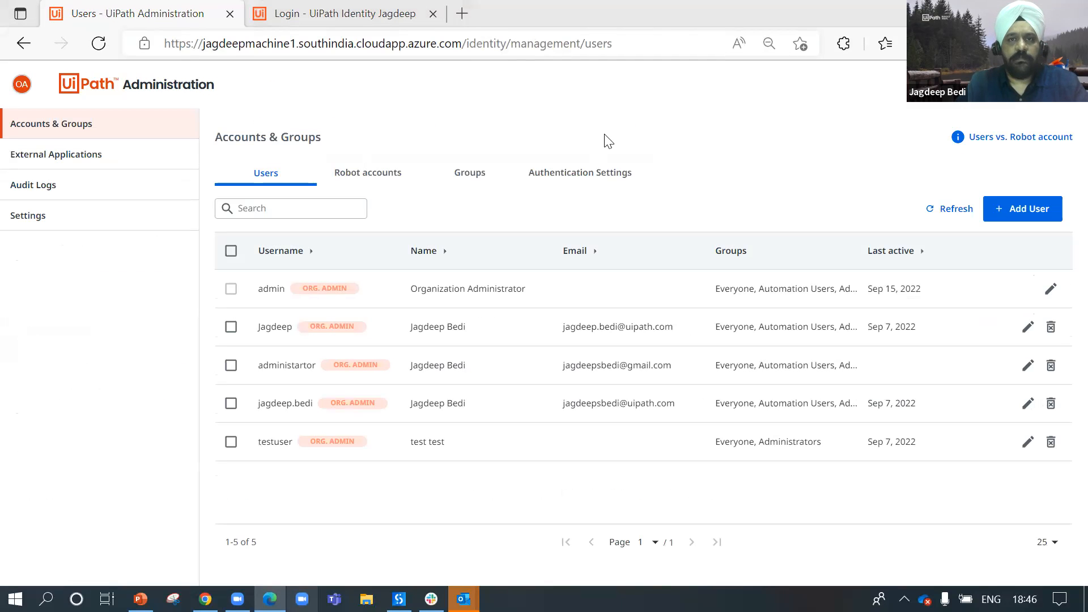
{"action": "left_click", "coordinate": [373, 173]}
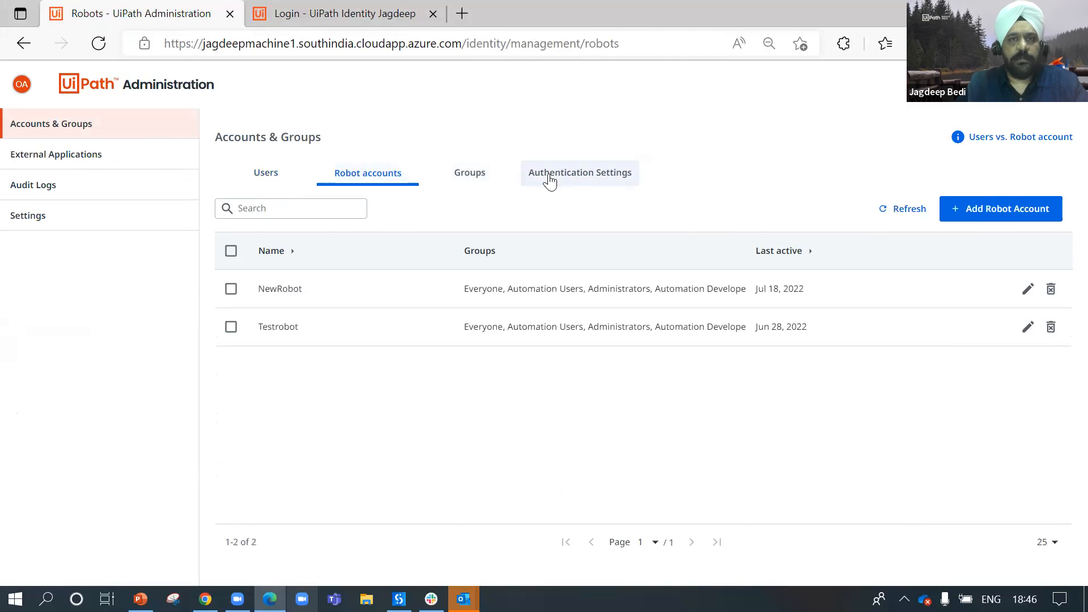
{"action": "left_click", "coordinate": [257, 179]}
{"action": "left_click", "coordinate": [576, 172]}
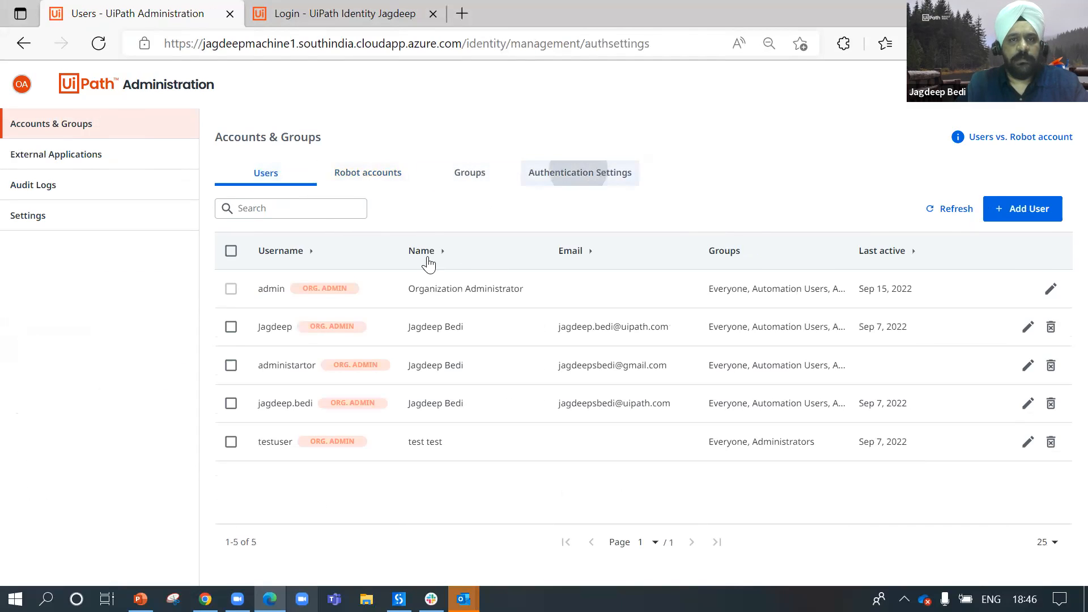
{"action": "scroll", "coordinate": [352, 299], "scroll_direction": "down", "scroll_amount": 5}
{"action": "scroll", "coordinate": [353, 299], "scroll_direction": "up", "scroll_amount": 5}
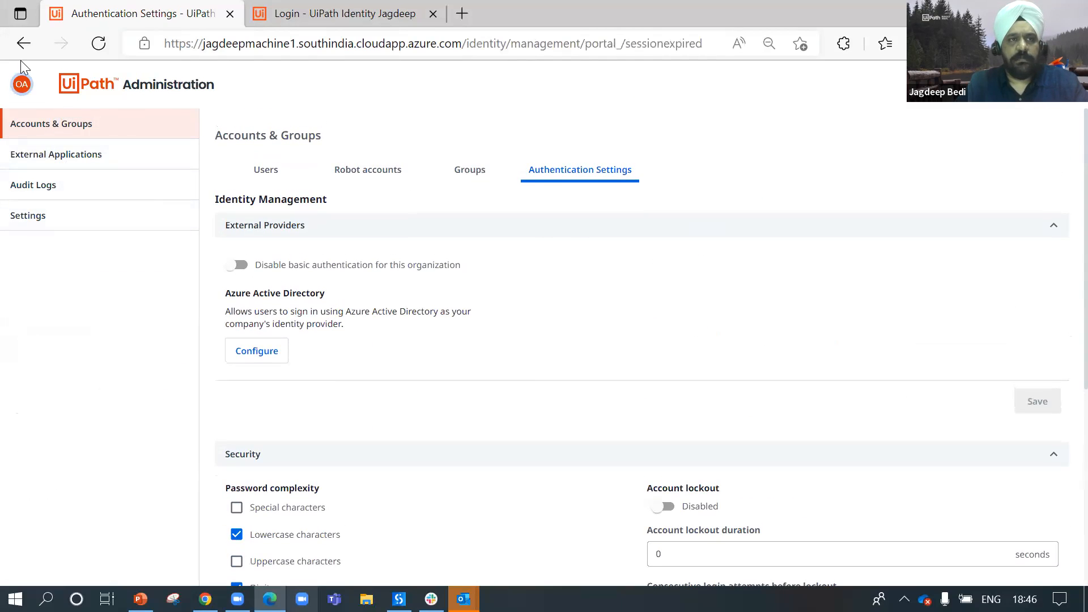
{"action": "left_click", "coordinate": [539, 283]}
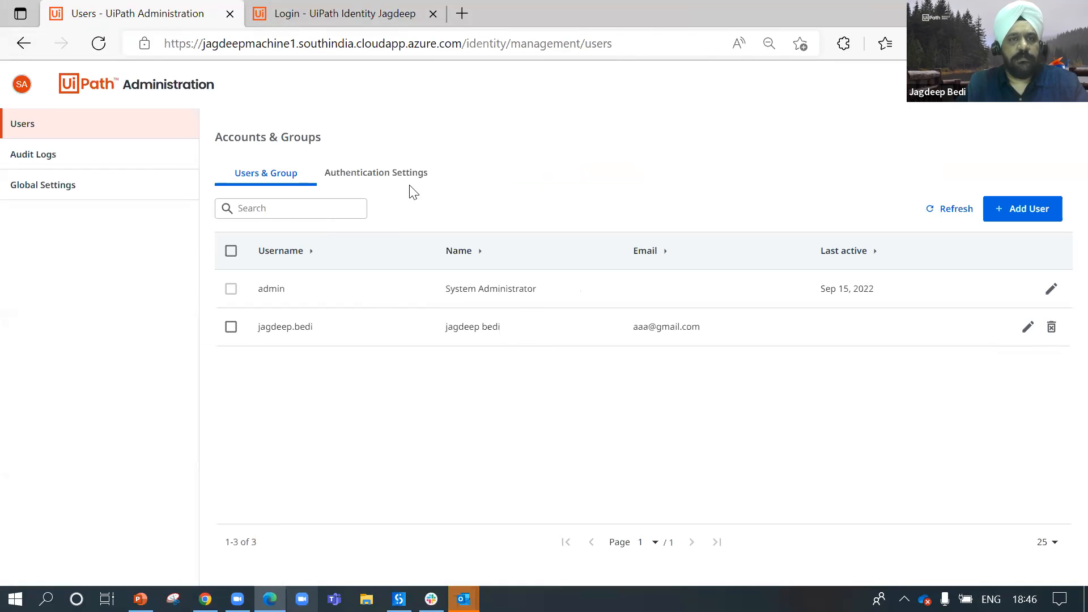
Step: Copy the Identity installation key and focus the Azure Identity Installation Token field
{"action": "left_click", "coordinate": [406, 173]}
{"action": "left_click", "coordinate": [453, 224]}
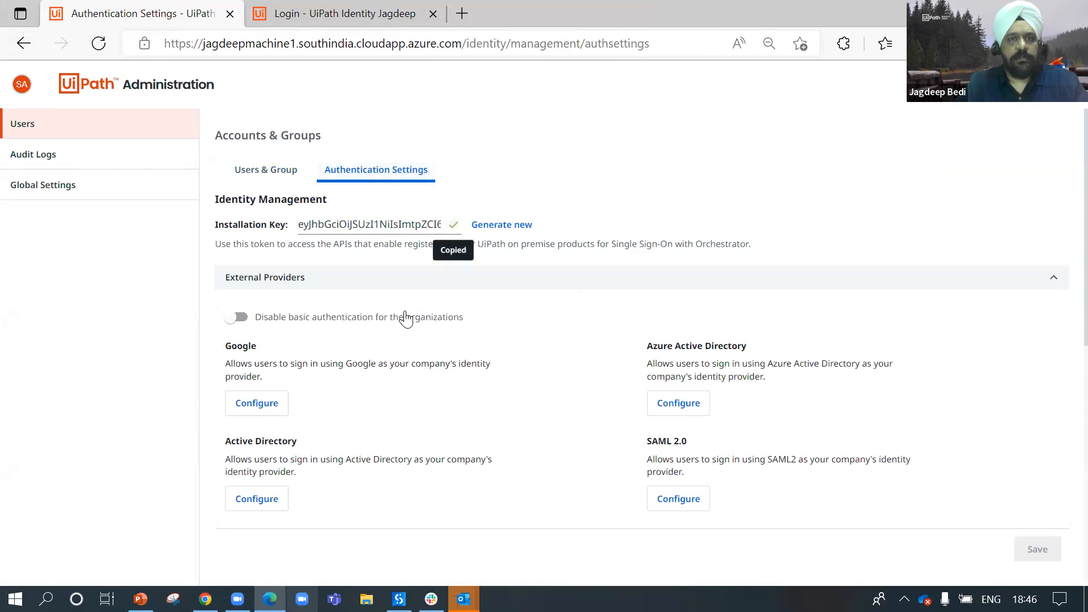
{"action": "left_click", "coordinate": [306, 13]}
{"action": "key", "text": "alt+Tab"}
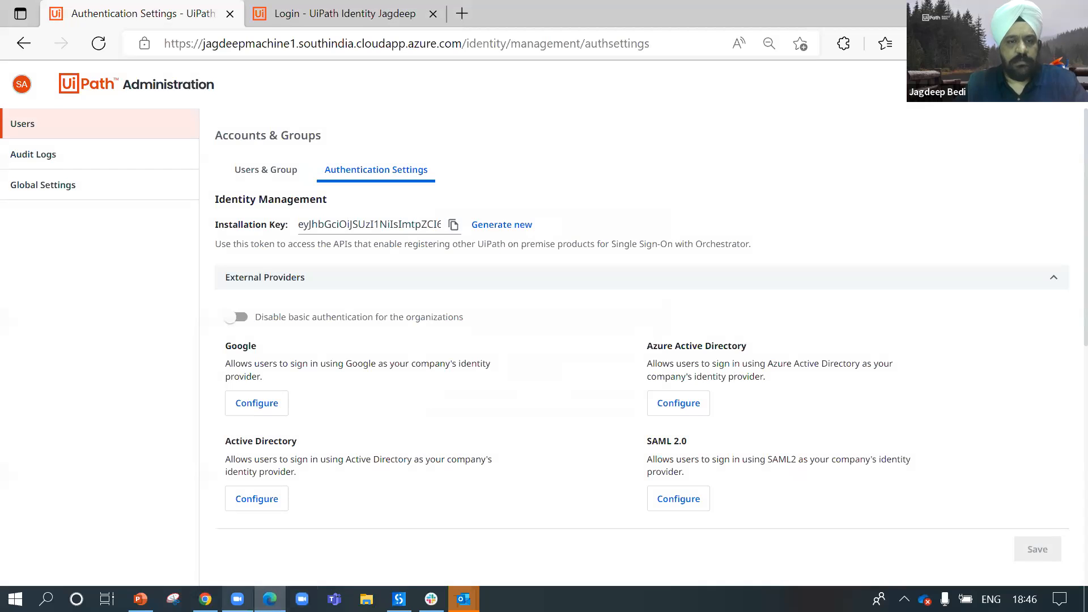
{"action": "left_click", "coordinate": [205, 599]}
{"action": "left_click", "coordinate": [269, 252]}
Step: Paste the installation key into the Identity Installation Token field and return to UiPath Administration
{"action": "key", "text": "ctrl+v"}
{"action": "left_click", "coordinate": [263, 340]}
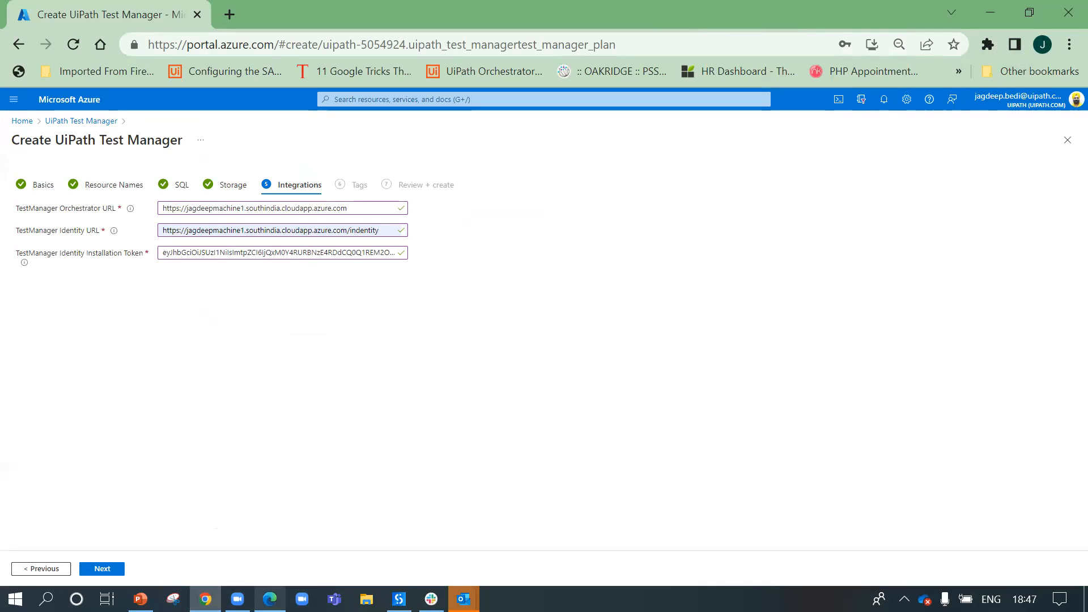
{"action": "left_click", "coordinate": [270, 599]}
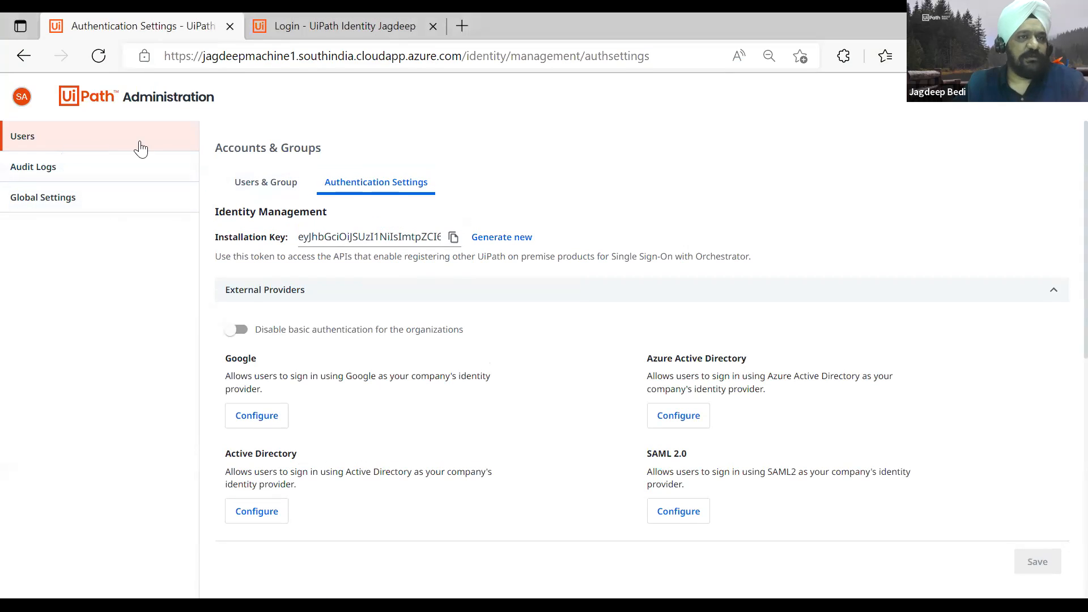
Step: Revisit Users & Groups and Authentication Settings via the Management app, then return to Azure
{"action": "left_click", "coordinate": [306, 191]}
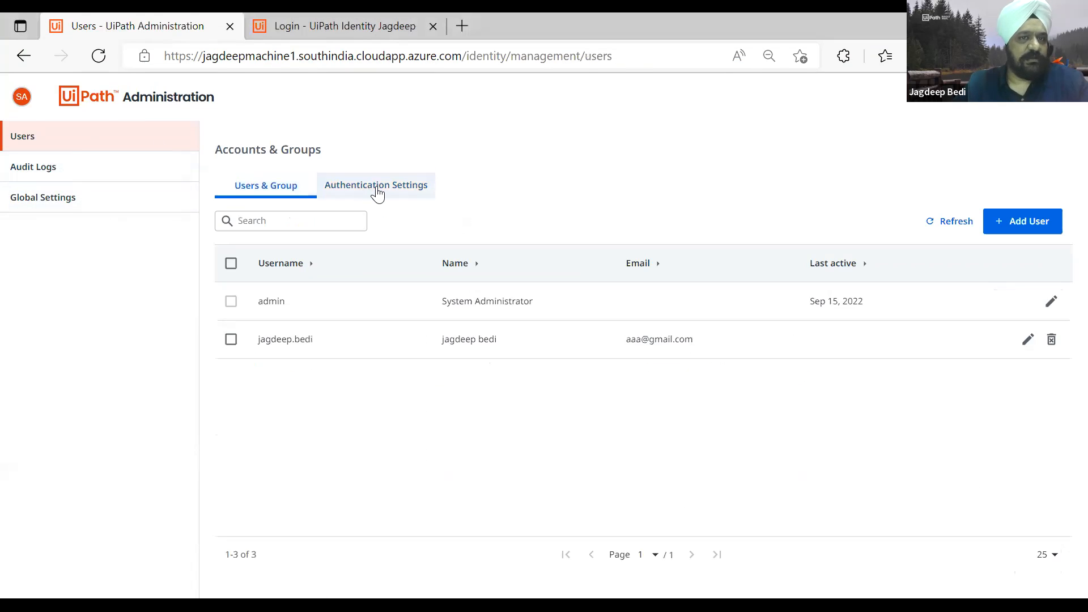
{"action": "left_click", "coordinate": [375, 193]}
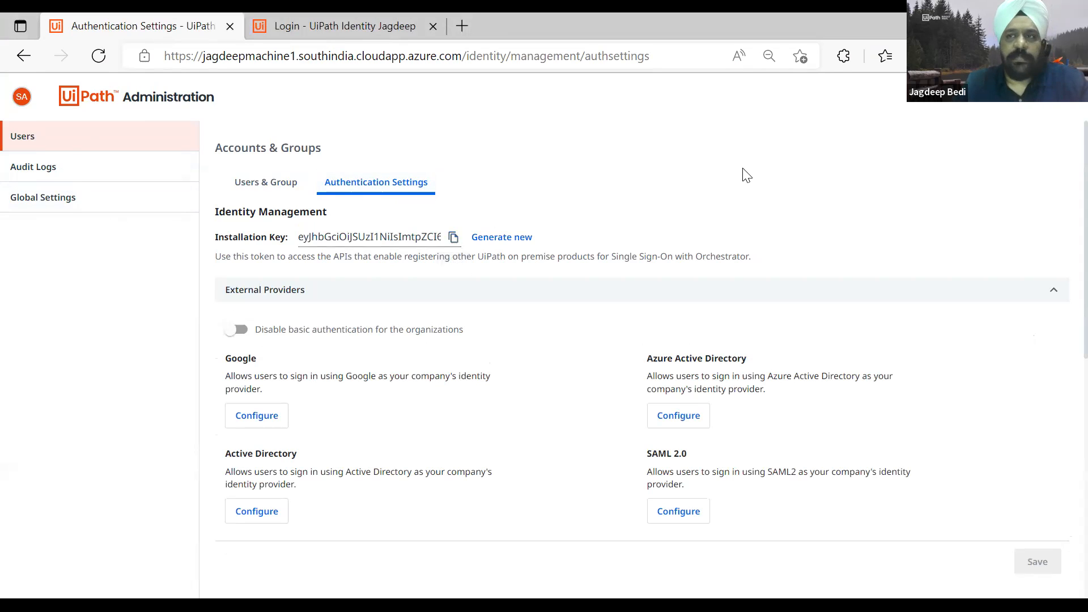
{"action": "left_click", "coordinate": [1023, 108]}
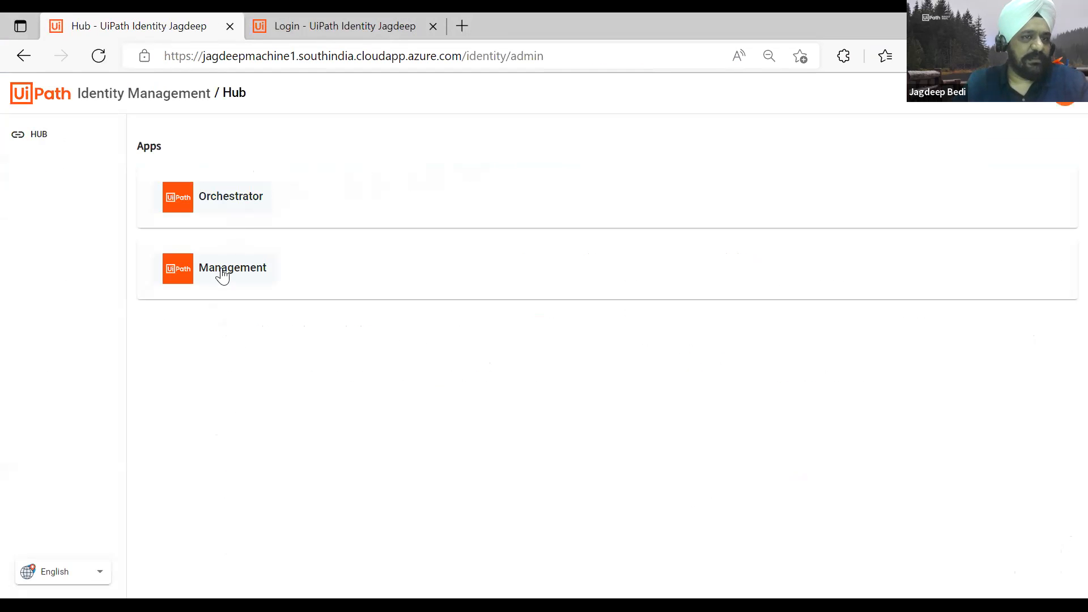
{"action": "left_click", "coordinate": [224, 272]}
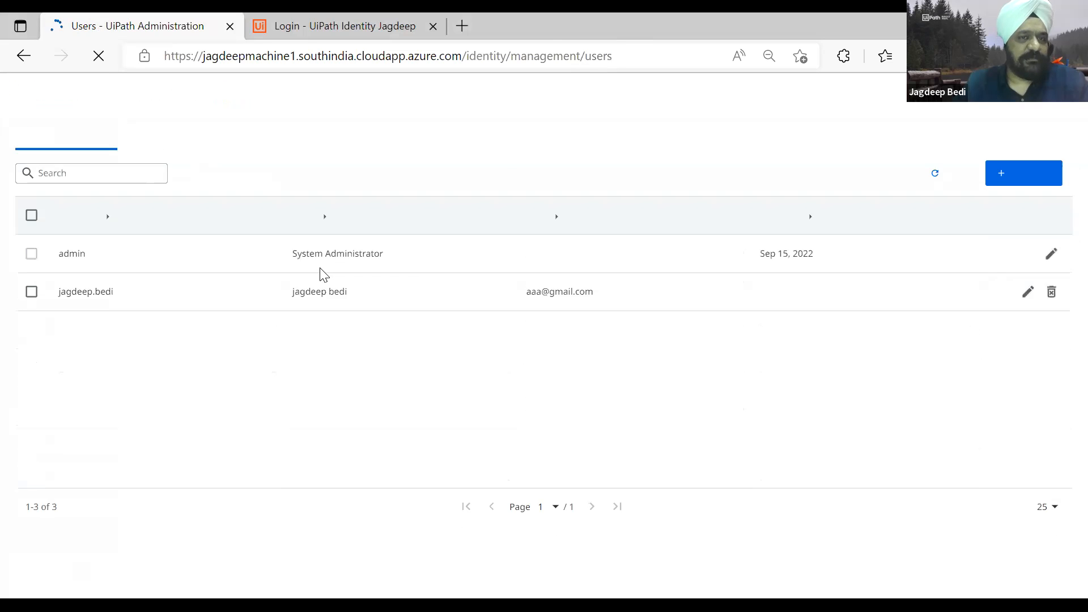
{"action": "left_click", "coordinate": [377, 184]}
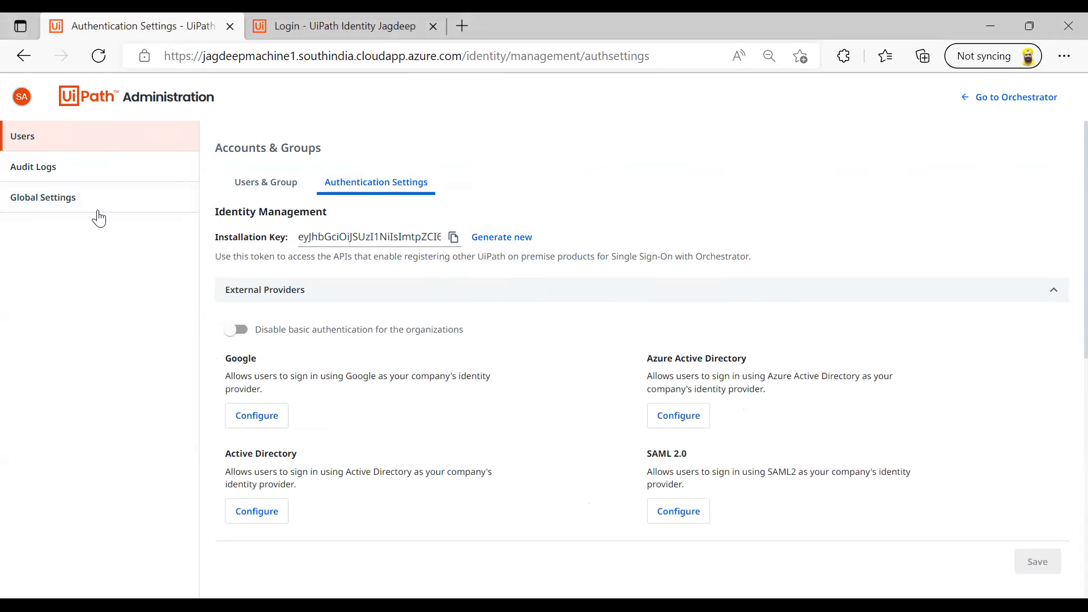
{"action": "key", "text": "Tab"}
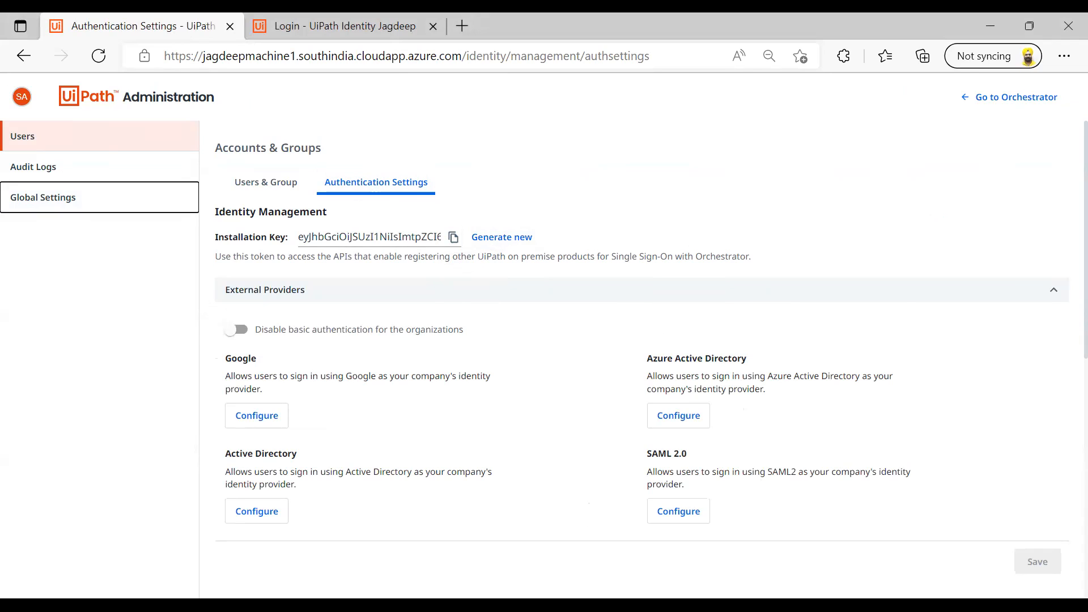
{"action": "key", "text": "alt+Tab"}
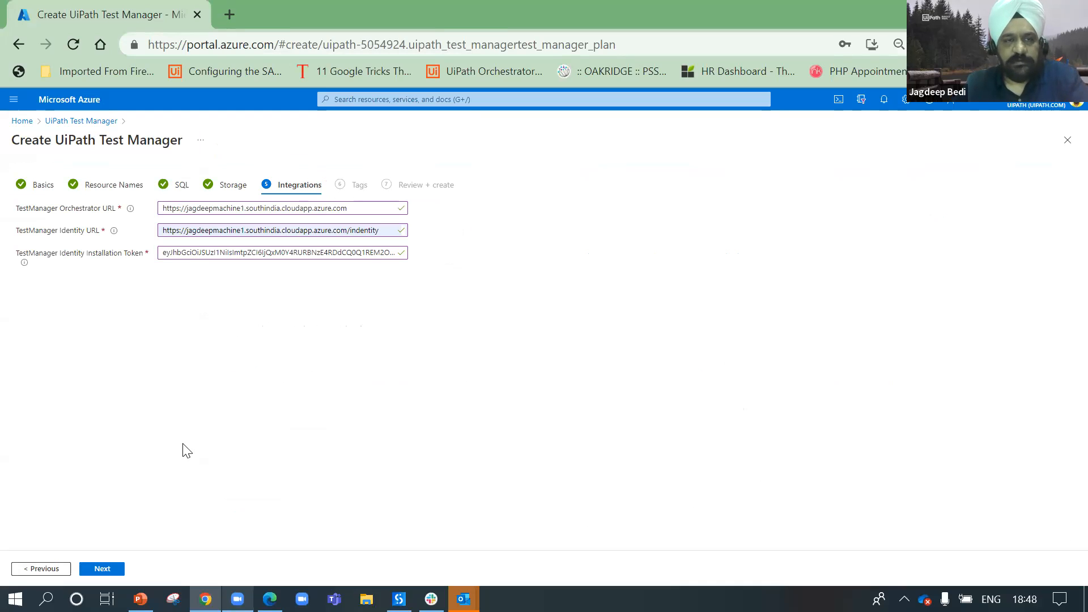
{"action": "left_click", "coordinate": [101, 570]}
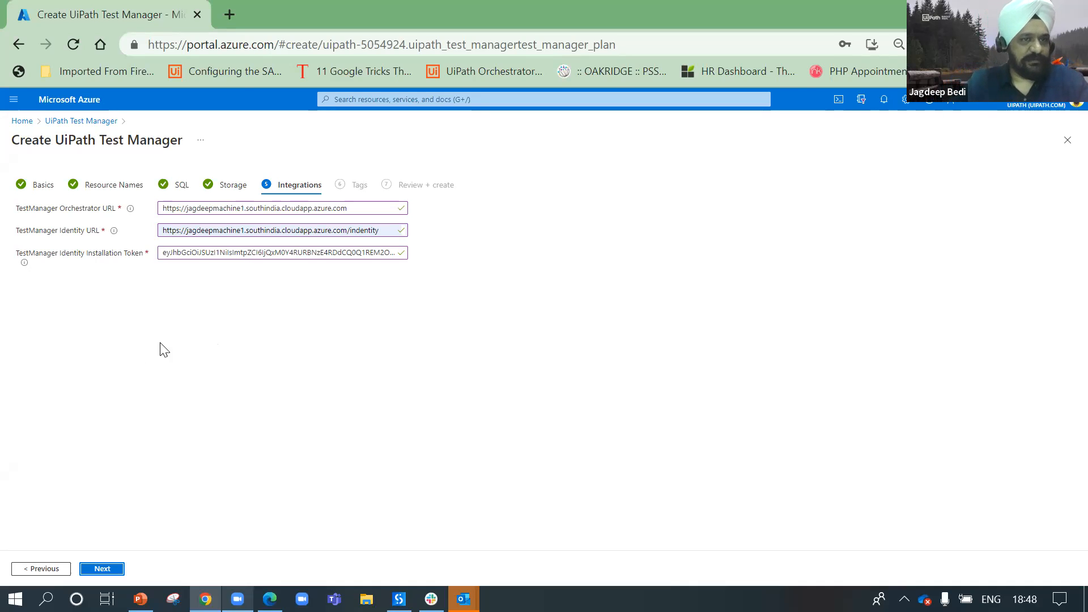
Step: Add an Owner tag whose value is the owner's e-mail address
{"action": "left_click", "coordinate": [102, 568]}
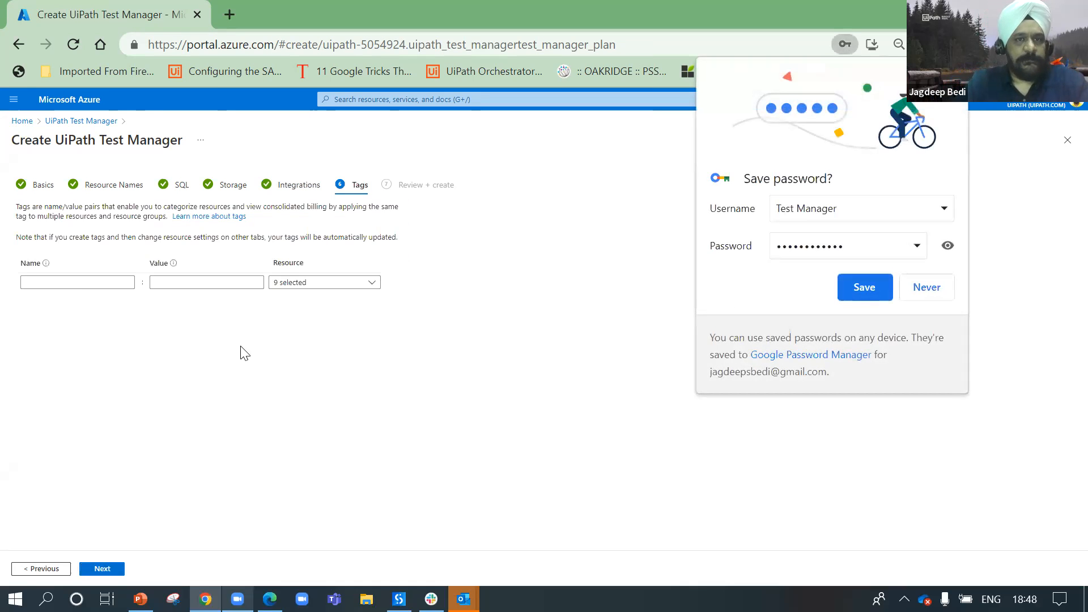
{"action": "left_click", "coordinate": [61, 283]}
{"action": "type", "text": "O"}
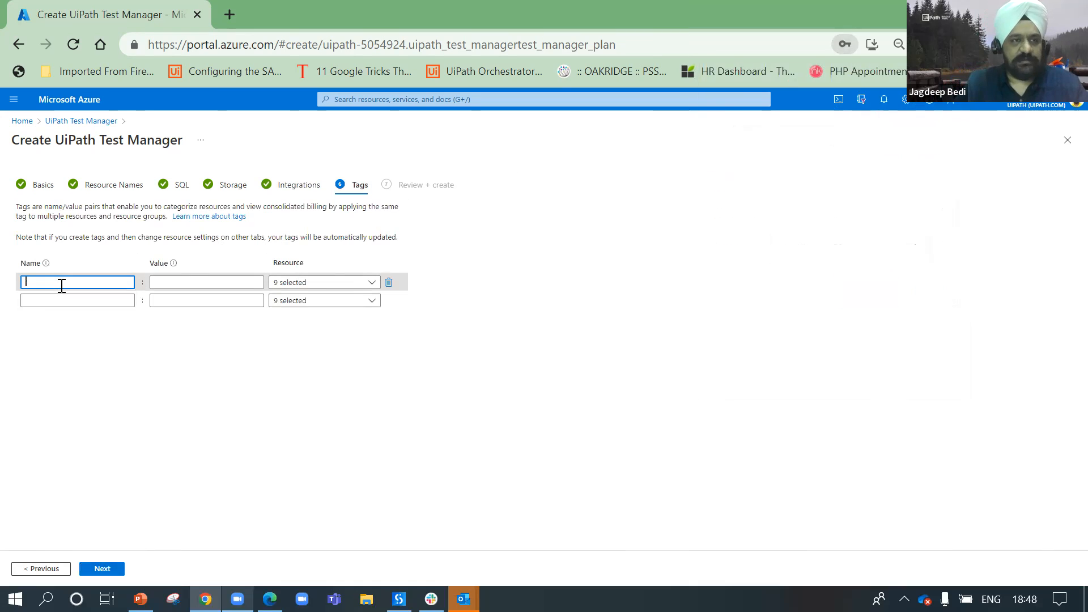
{"action": "type", "text": "wner"}
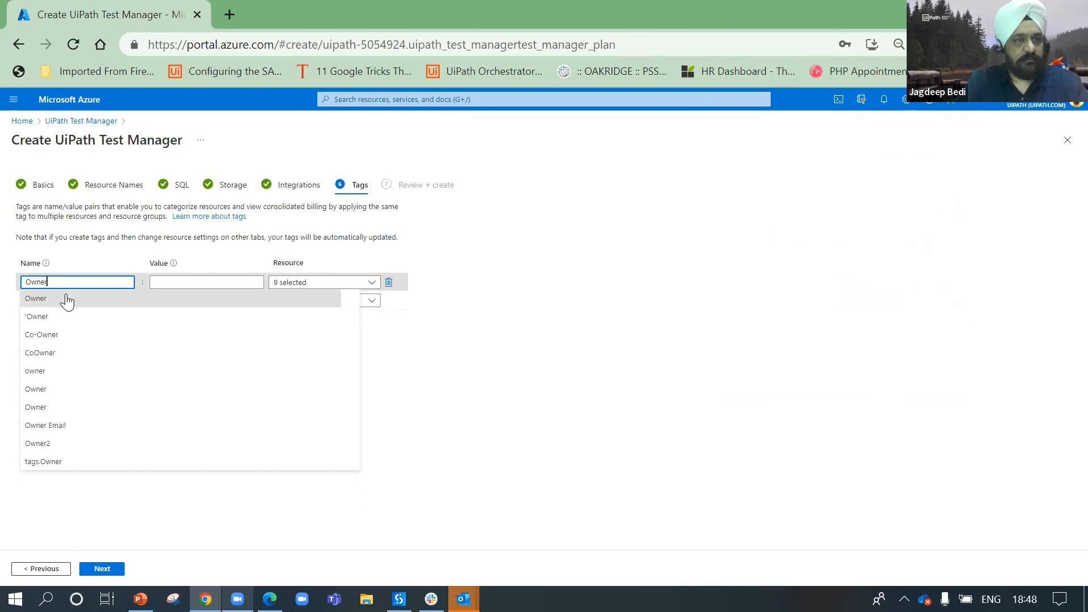
{"action": "left_click", "coordinate": [66, 300]}
{"action": "left_click", "coordinate": [161, 286]}
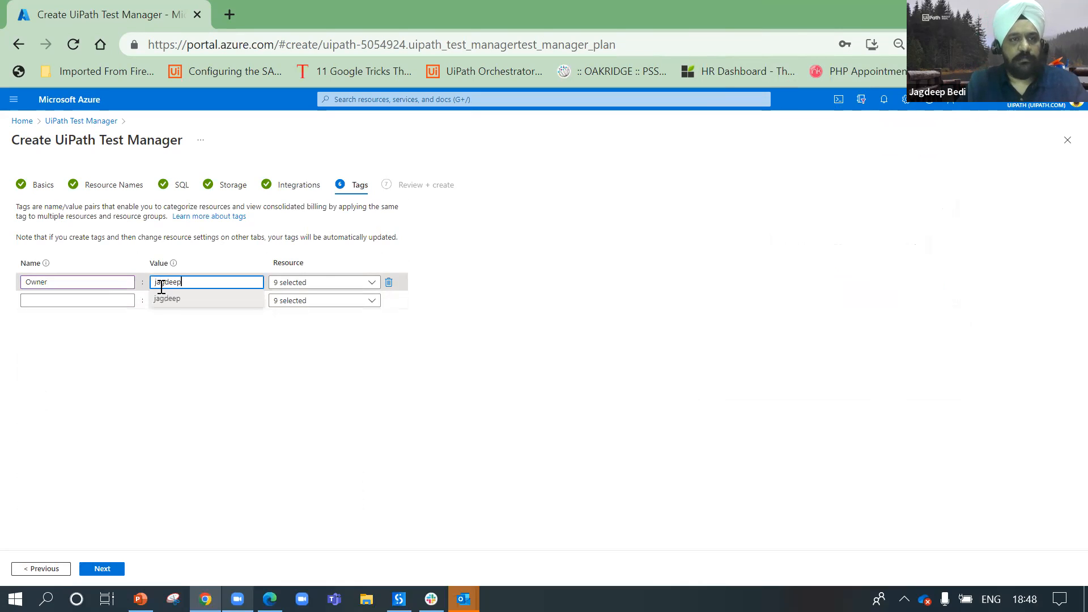
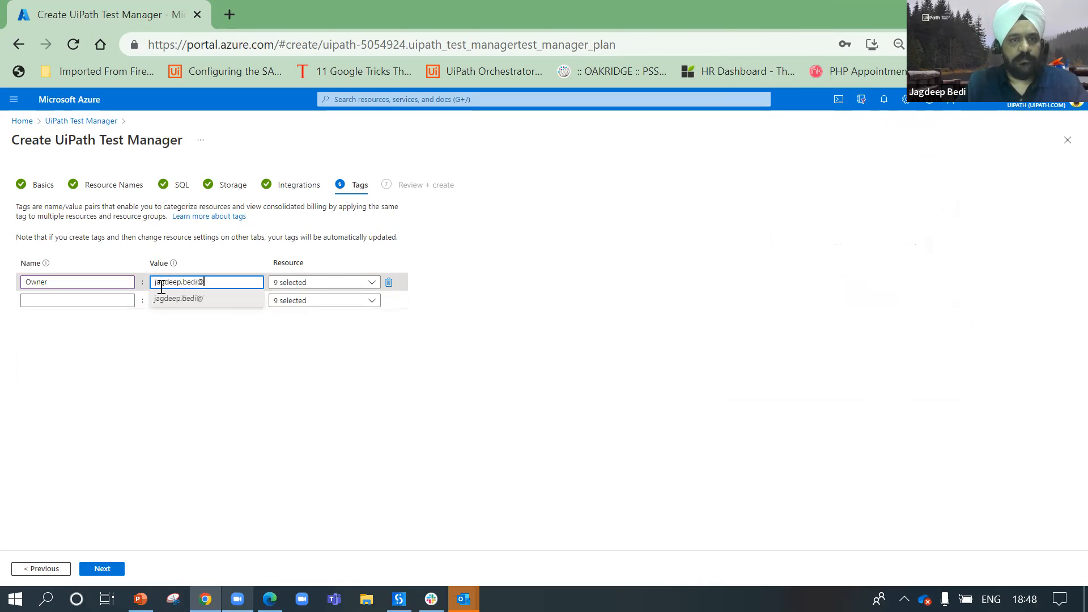
{"action": "key", "text": "Tab"}
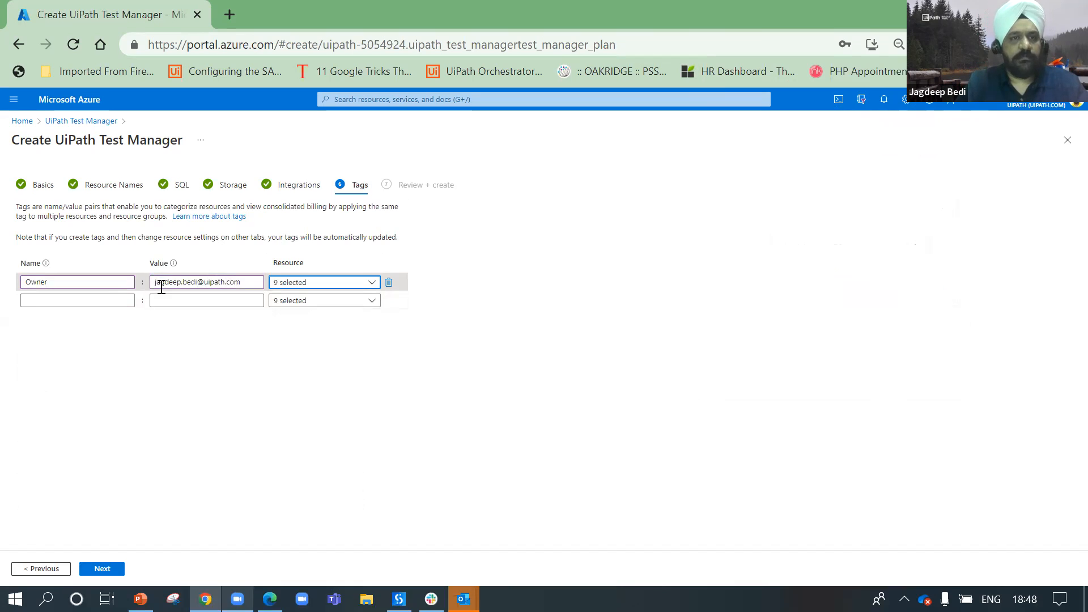
Step: Add an AlwaysOn tag with value False and continue to Review + create
{"action": "left_click", "coordinate": [113, 304]}
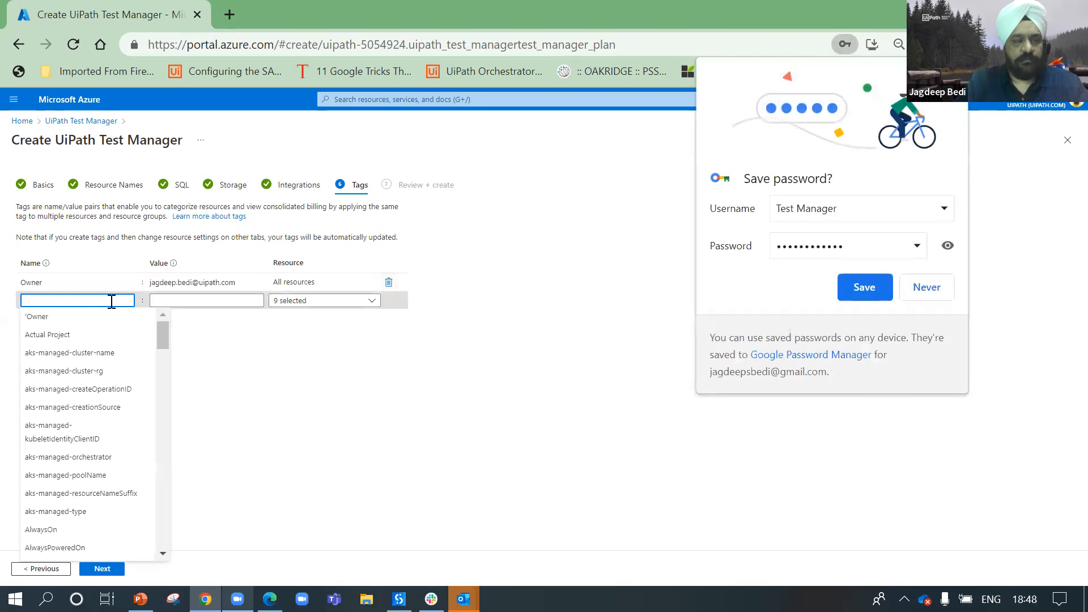
{"action": "type", "text": "Always"}
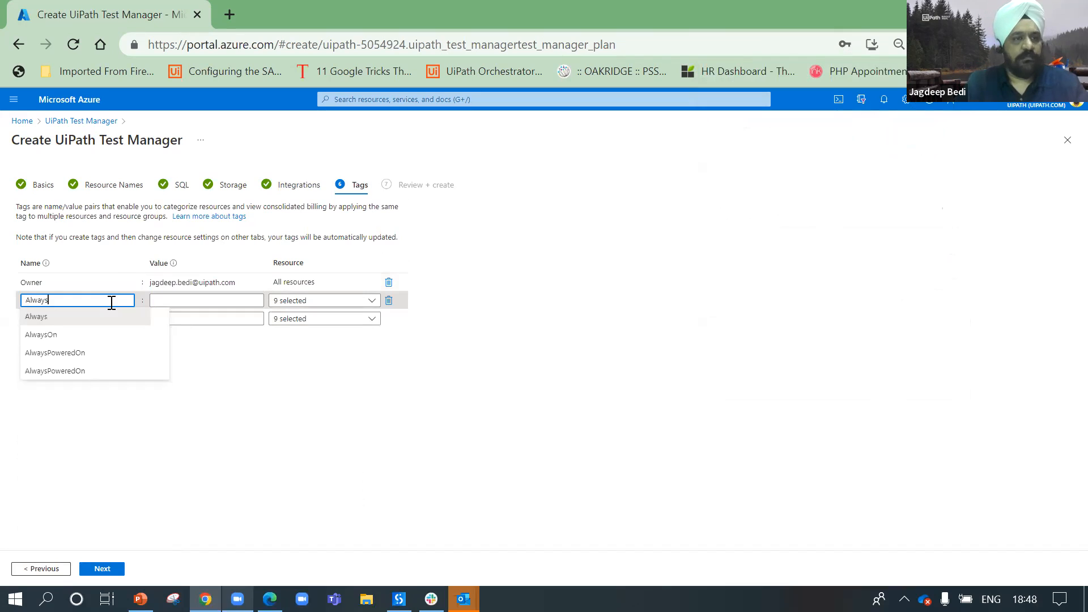
{"action": "left_click", "coordinate": [90, 333]}
{"action": "left_click", "coordinate": [175, 299]}
{"action": "type", "text": "False"}
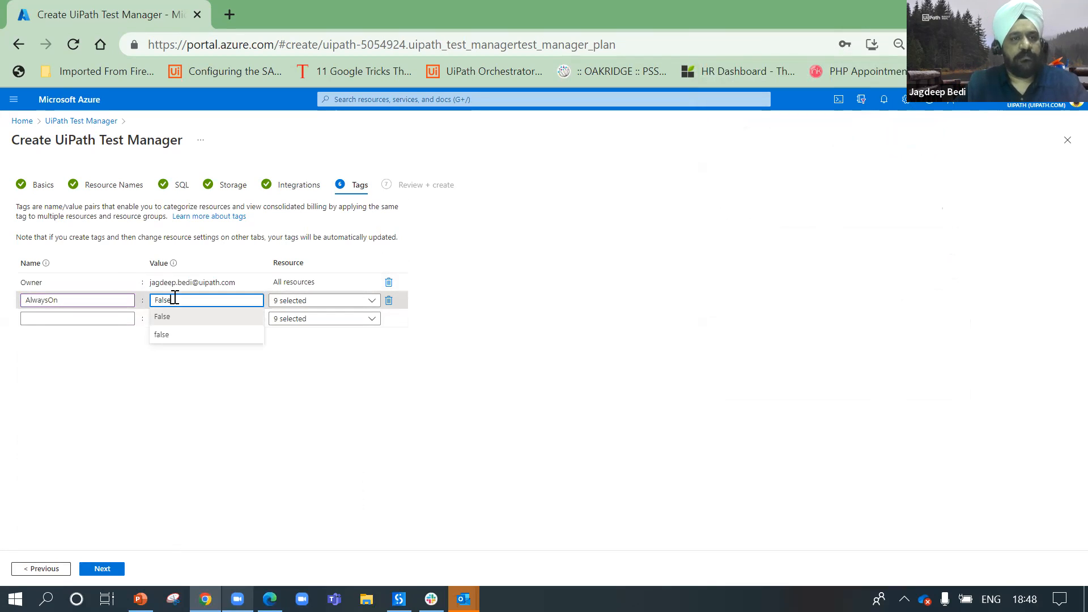
{"action": "left_click", "coordinate": [332, 364]}
{"action": "left_click", "coordinate": [105, 319]}
{"action": "left_click", "coordinate": [259, 517]}
{"action": "left_click", "coordinate": [102, 569]}
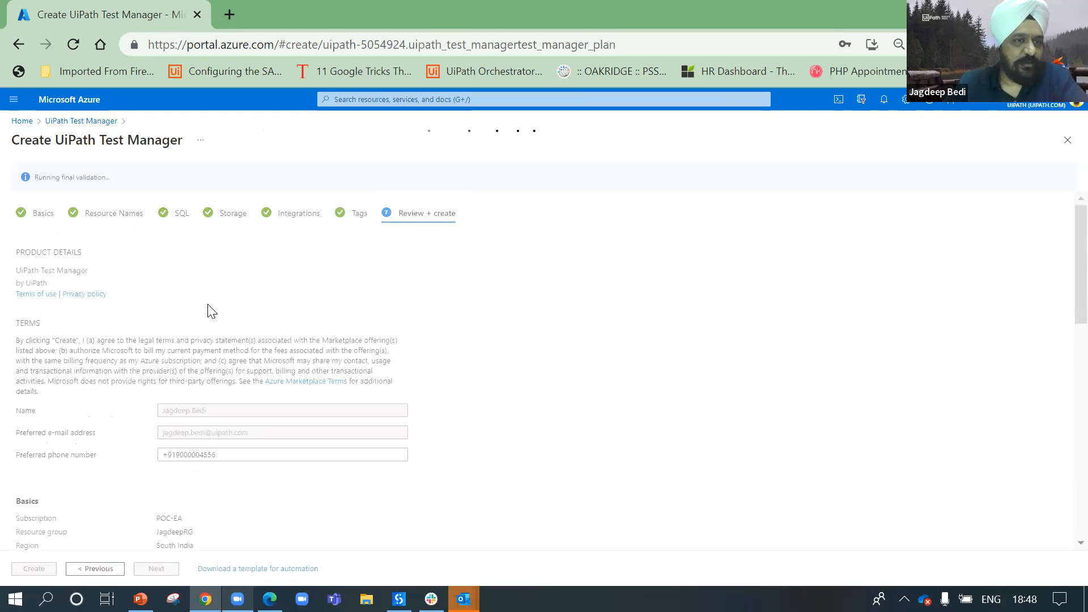
Step: Review the validated summary, create the Test Manager deployment, and switch to PowerPoint
{"action": "scroll", "coordinate": [400, 332], "scroll_direction": "down", "scroll_amount": 15}
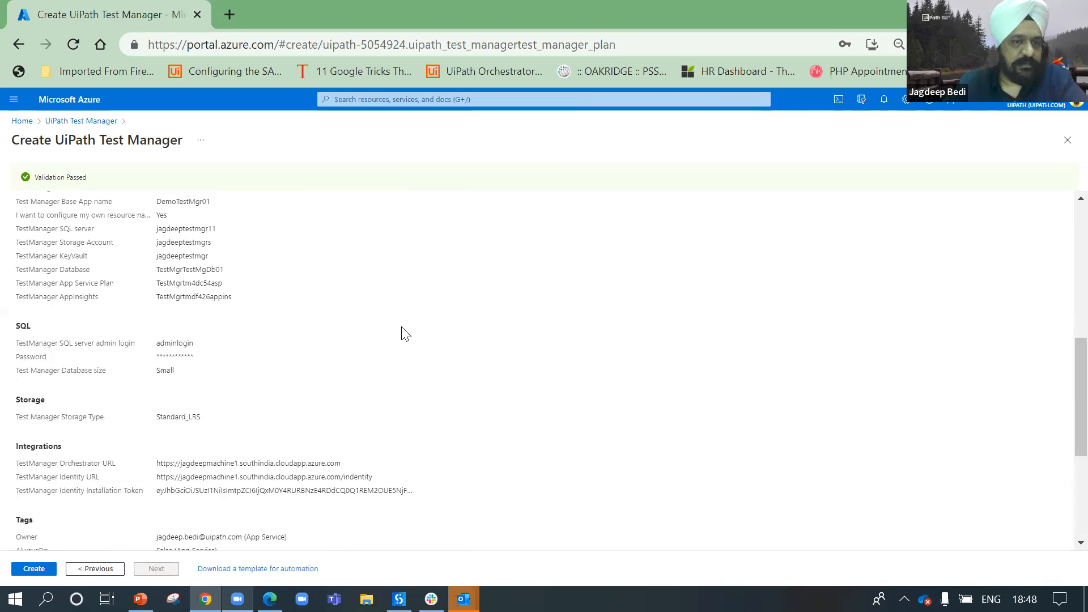
{"action": "scroll", "coordinate": [230, 269], "scroll_direction": "up", "scroll_amount": 10}
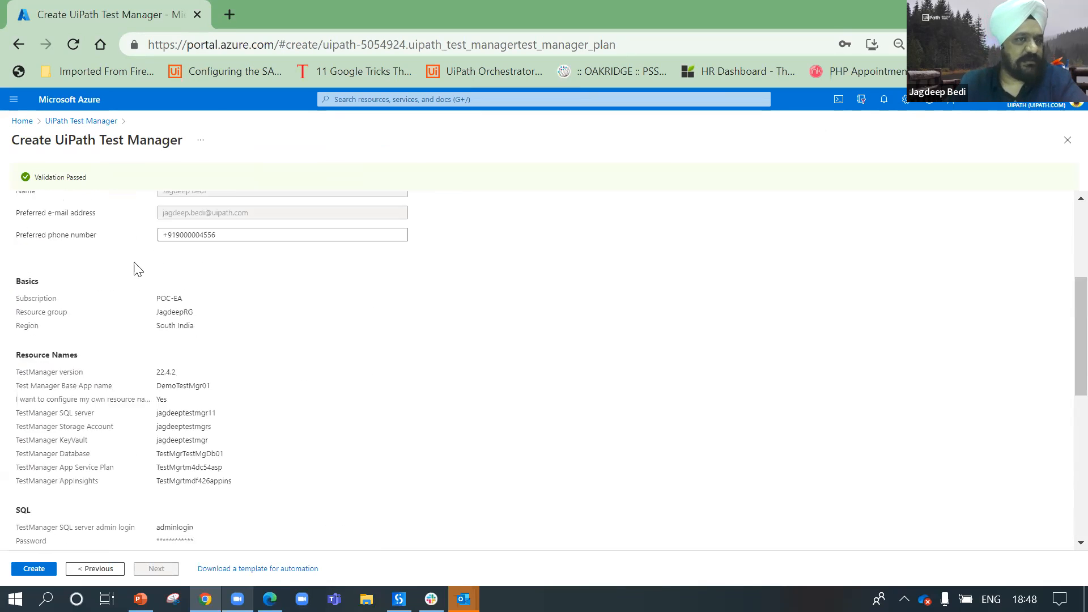
{"action": "scroll", "coordinate": [70, 338], "scroll_direction": "down", "scroll_amount": 10}
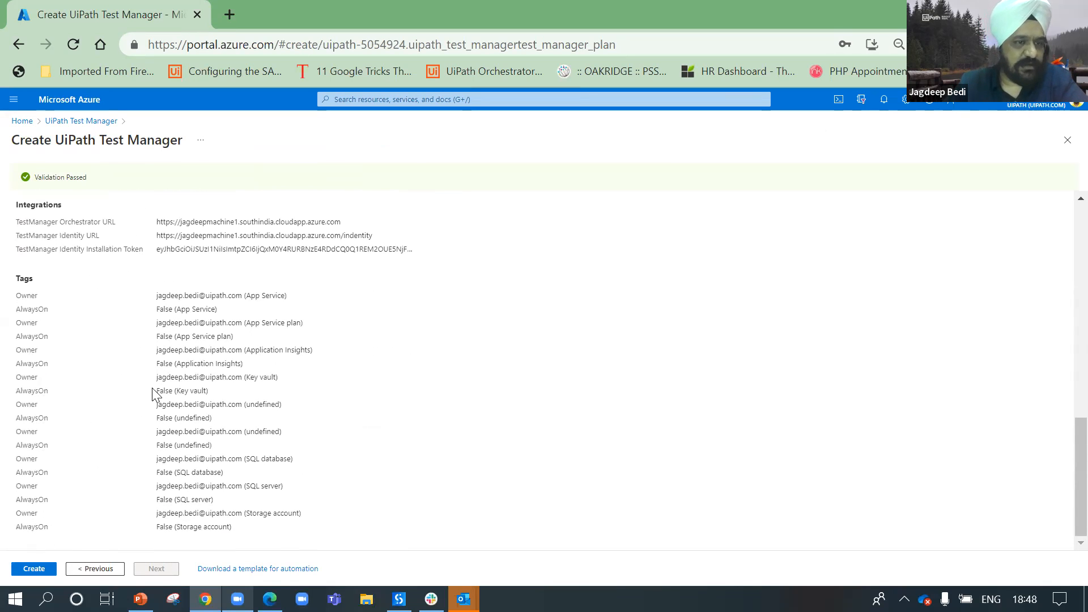
{"action": "left_click", "coordinate": [30, 571]}
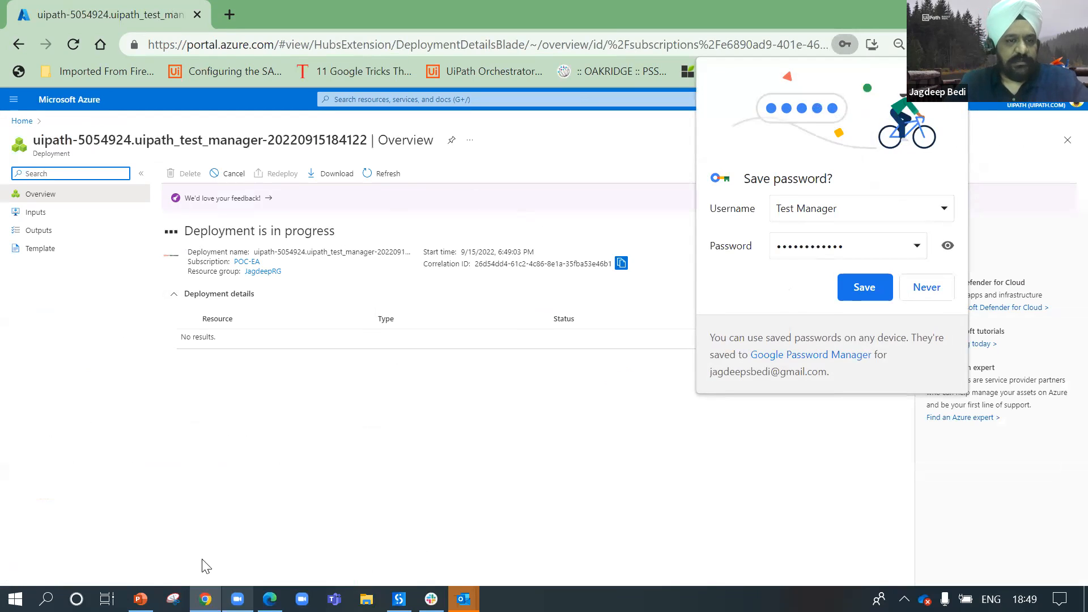
{"action": "left_click", "coordinate": [141, 598]}
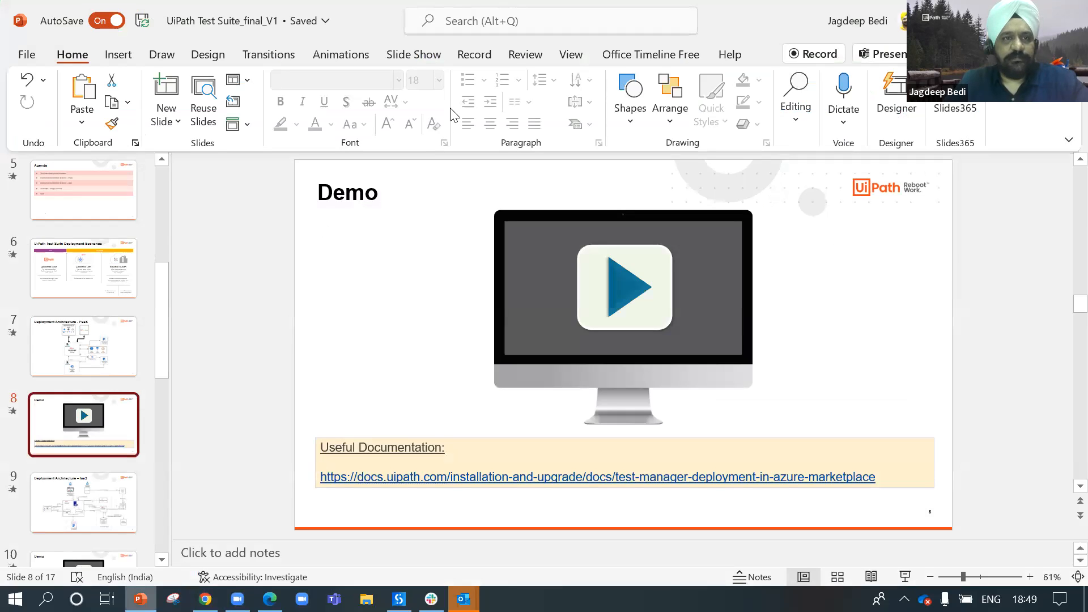
Step: Run the slide show and advance to slide 9, Deployment Architecture – IaaS
{"action": "left_click", "coordinate": [301, 320]}
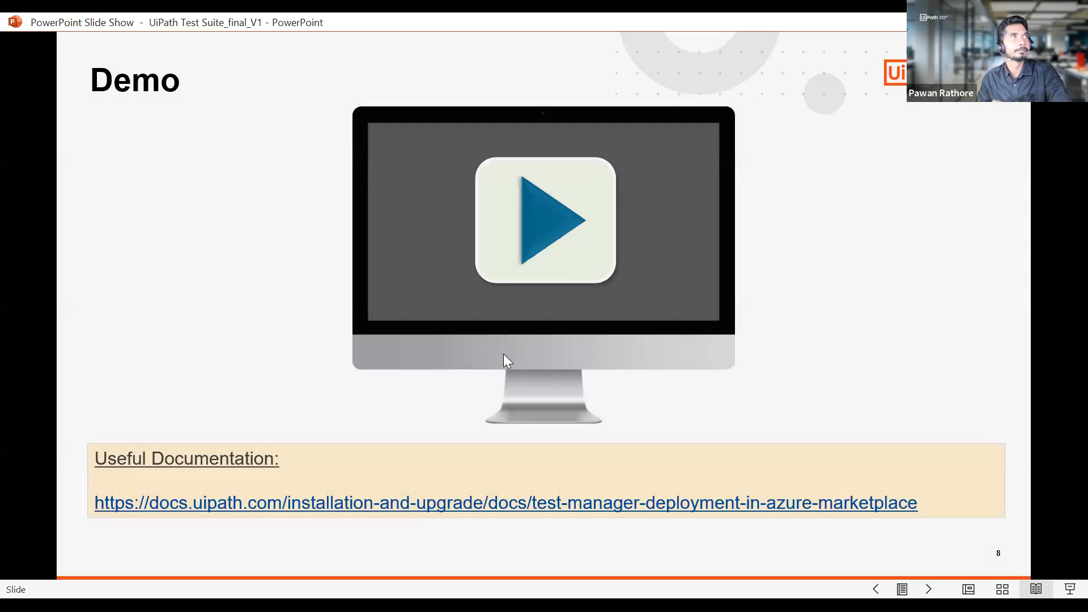
{"action": "left_click", "coordinate": [504, 353]}
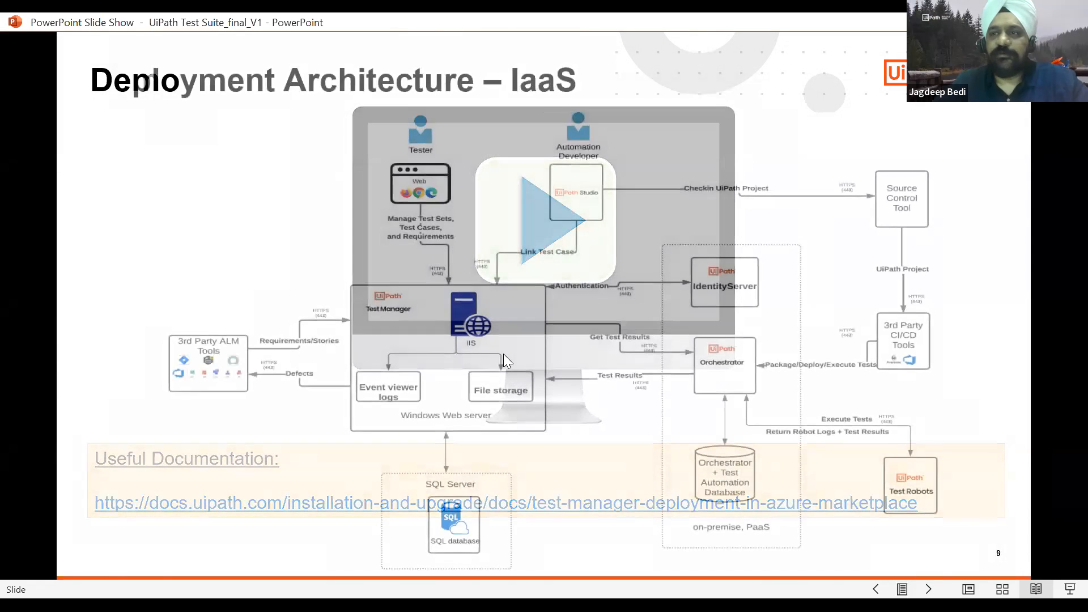
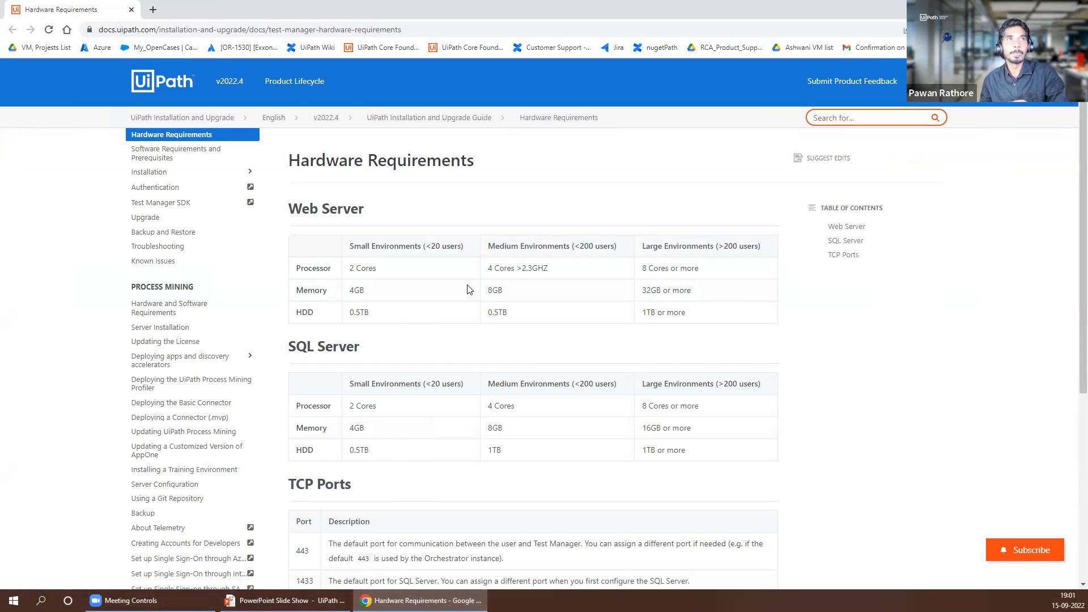
{"action": "left_click_drag", "start_coordinate": [504, 247], "coordinate": [498, 275]}
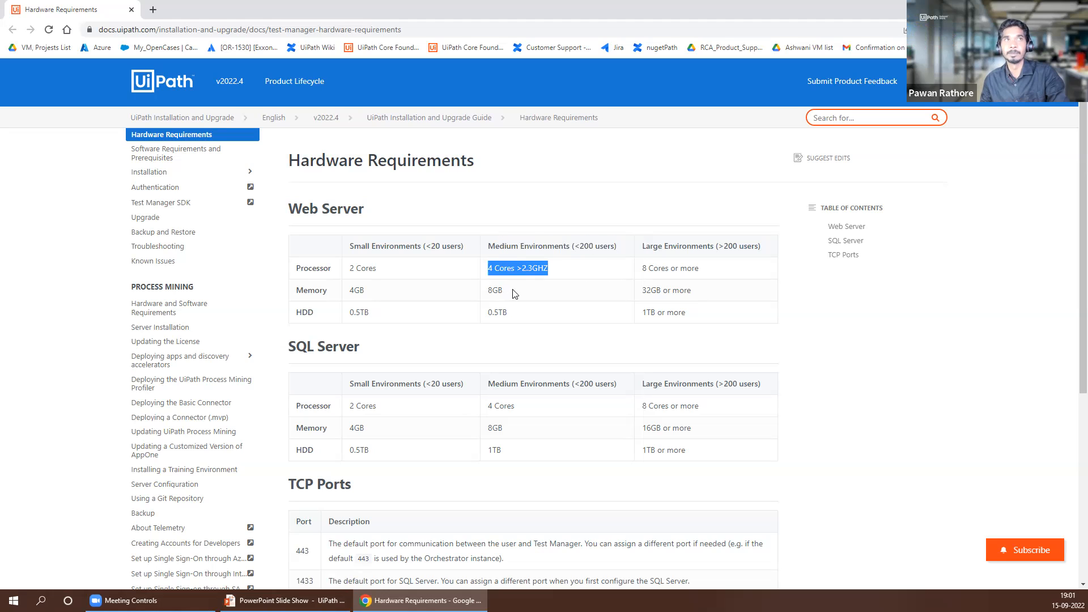
{"action": "left_click_drag", "start_coordinate": [503, 295], "coordinate": [490, 319]}
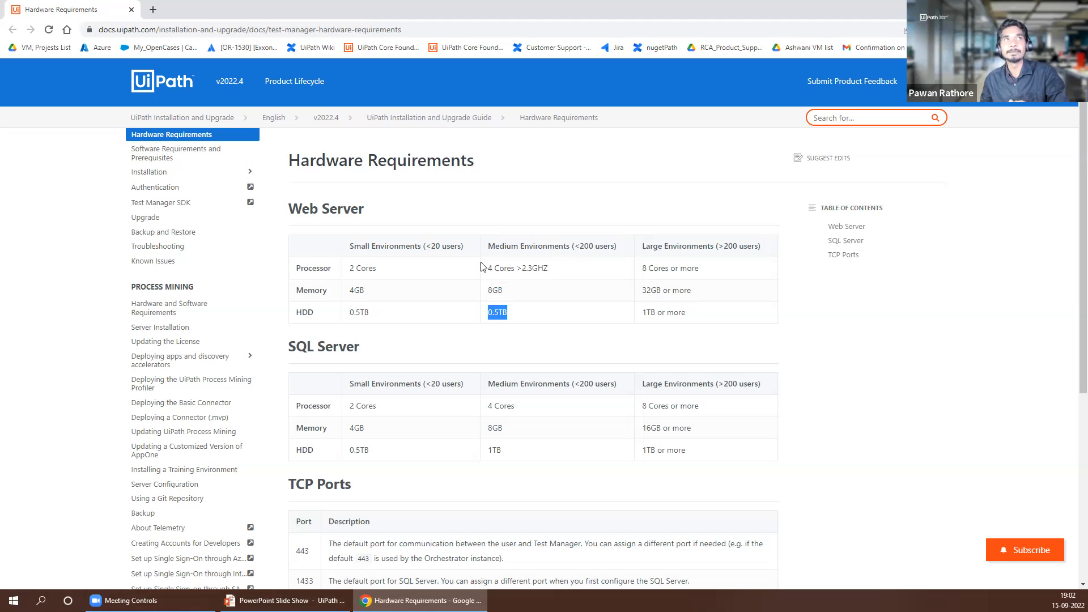
{"action": "left_click_drag", "start_coordinate": [486, 248], "coordinate": [515, 312]}
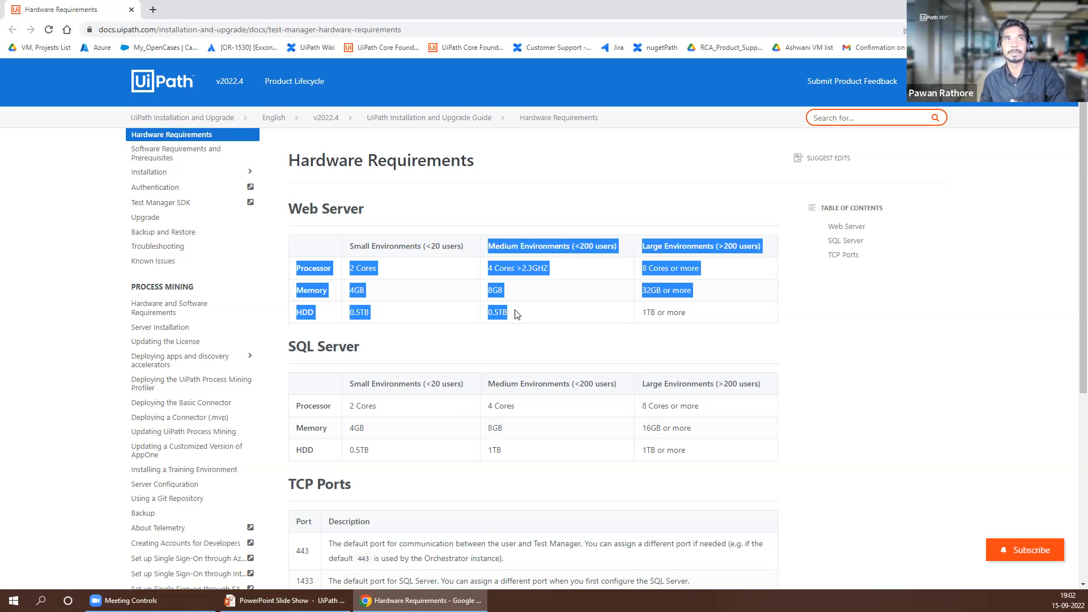
{"action": "left_click", "coordinate": [515, 313]}
{"action": "left_click_drag", "start_coordinate": [643, 249], "coordinate": [687, 318]}
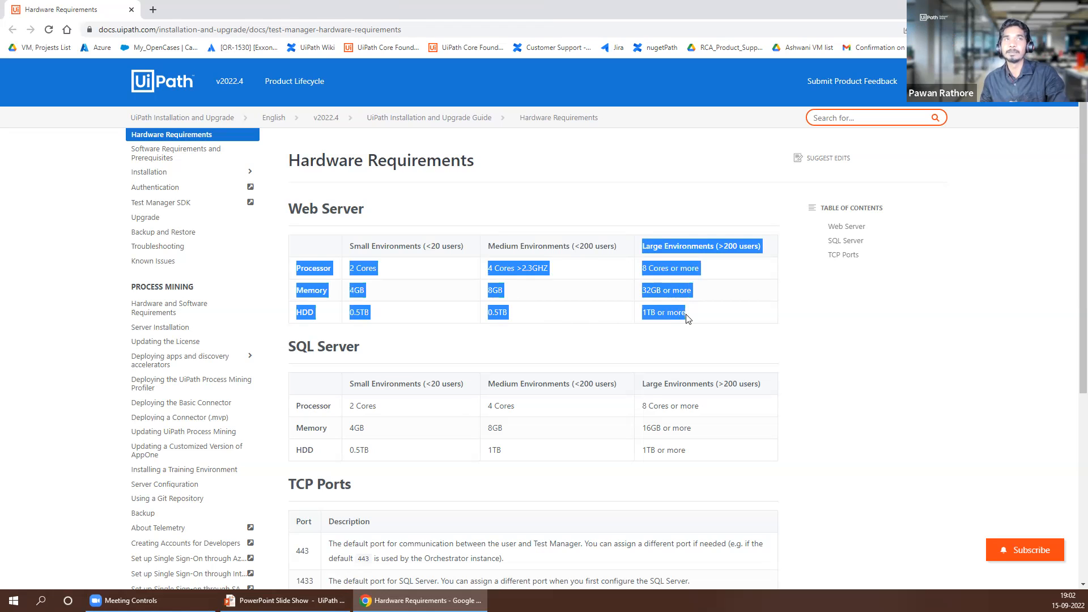
{"action": "left_click", "coordinate": [685, 320]}
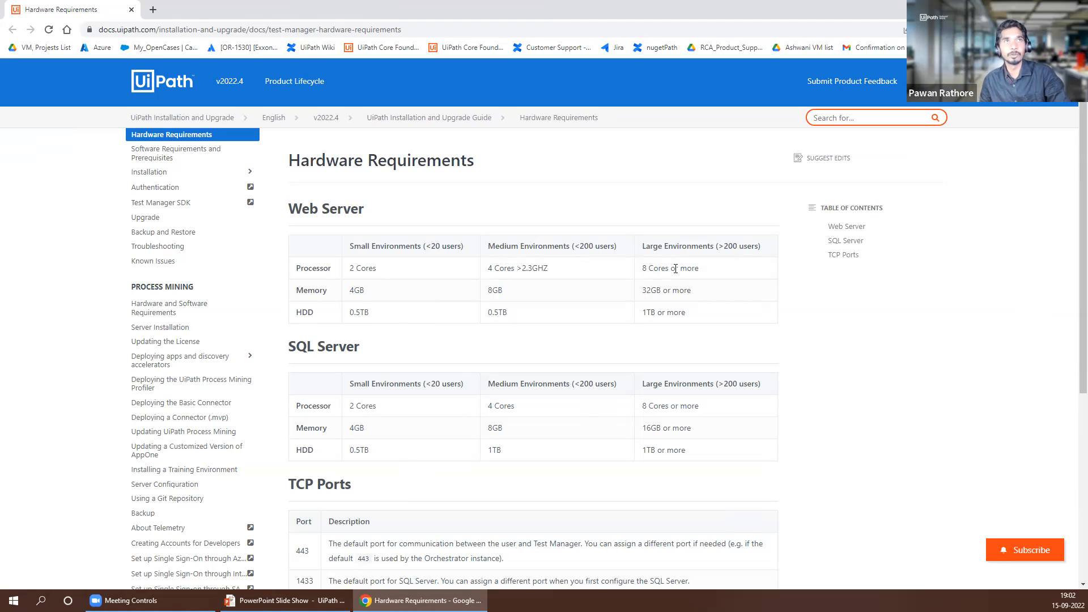
{"action": "left_click_drag", "start_coordinate": [696, 270], "coordinate": [629, 315]}
{"action": "left_click", "coordinate": [647, 300]}
{"action": "left_click_drag", "start_coordinate": [706, 247], "coordinate": [770, 251]}
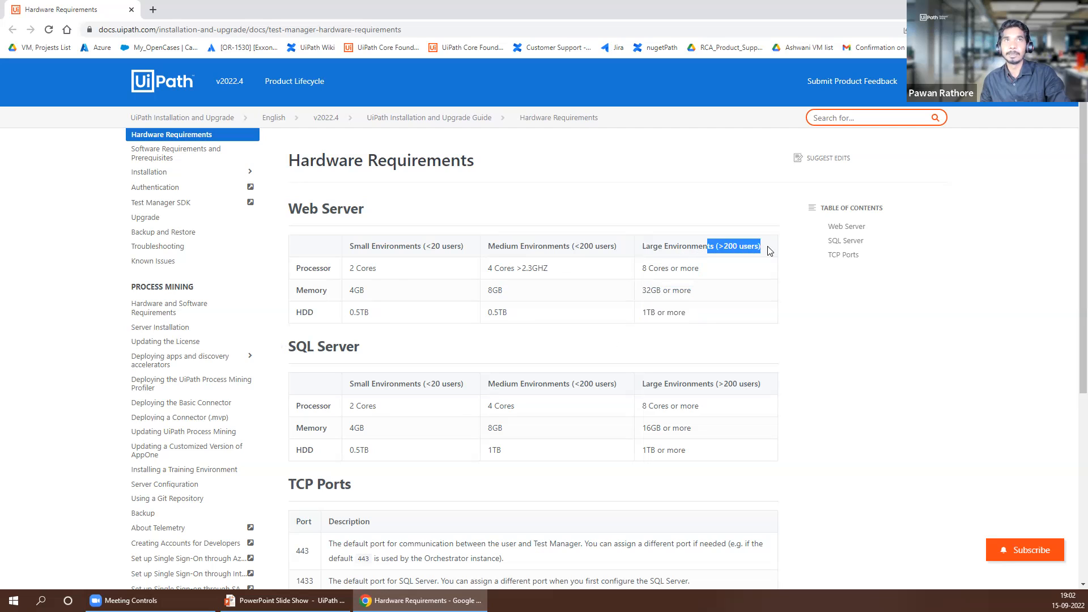
{"action": "left_click", "coordinate": [707, 288]}
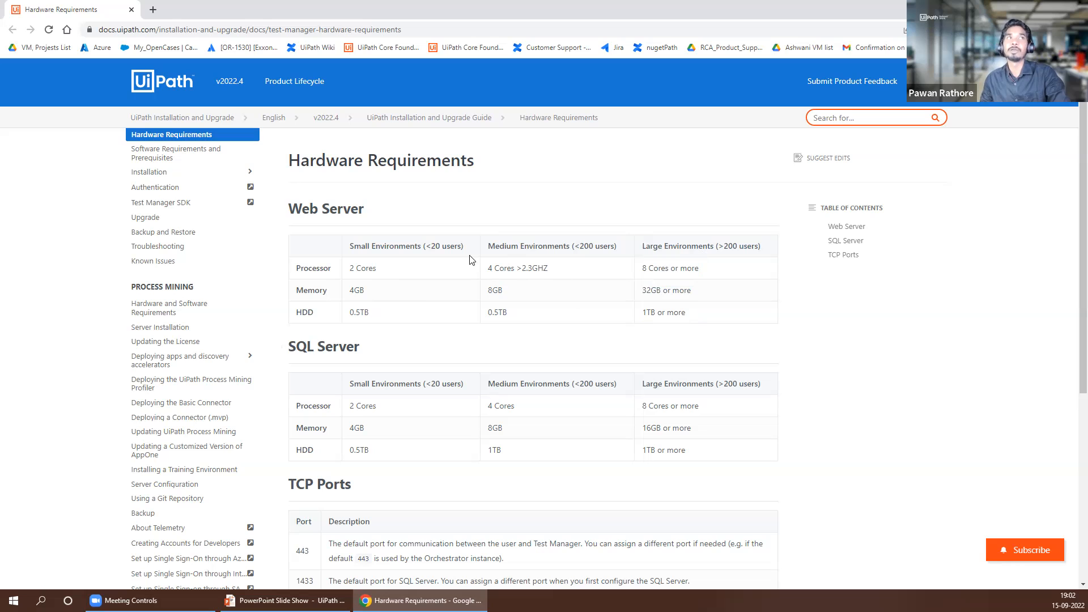
{"action": "left_click_drag", "start_coordinate": [465, 256], "coordinate": [346, 294]}
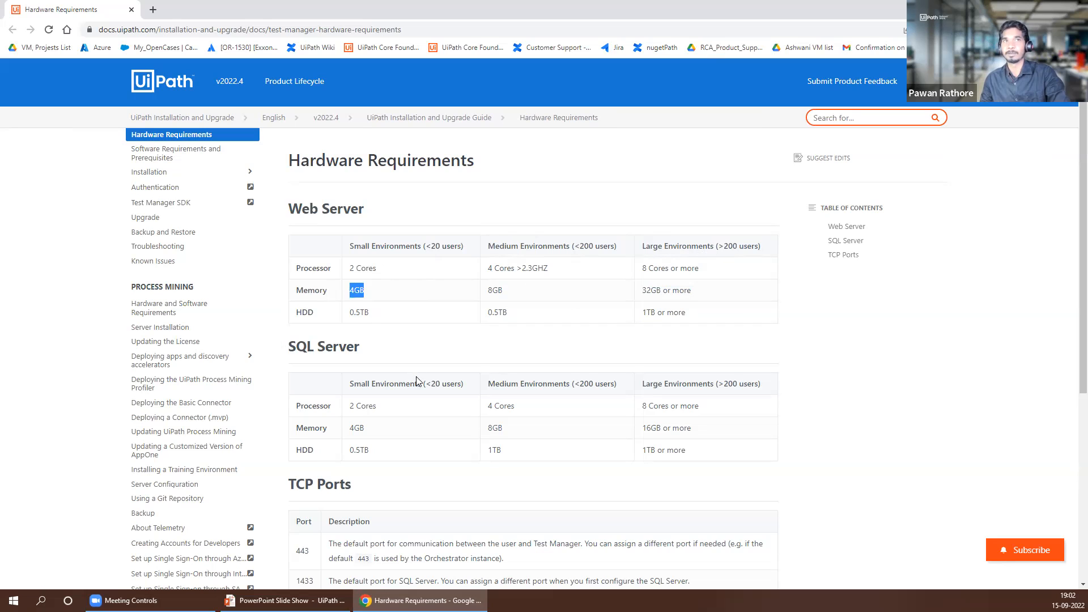
{"action": "scroll", "coordinate": [416, 380], "scroll_direction": "down", "scroll_amount": 2}
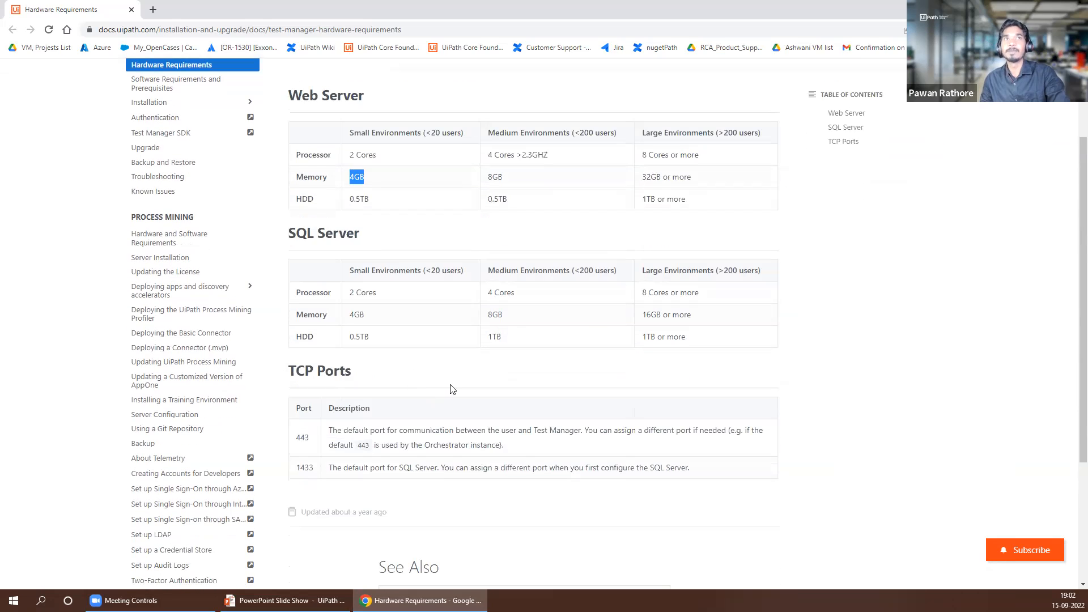
Step: Review the SQL Server processor and HDD values and the TCP Ports table, then return to the slide show
{"action": "left_click_drag", "start_coordinate": [703, 294], "coordinate": [687, 337]}
{"action": "left_click", "coordinate": [643, 295]}
{"action": "left_click", "coordinate": [650, 362]}
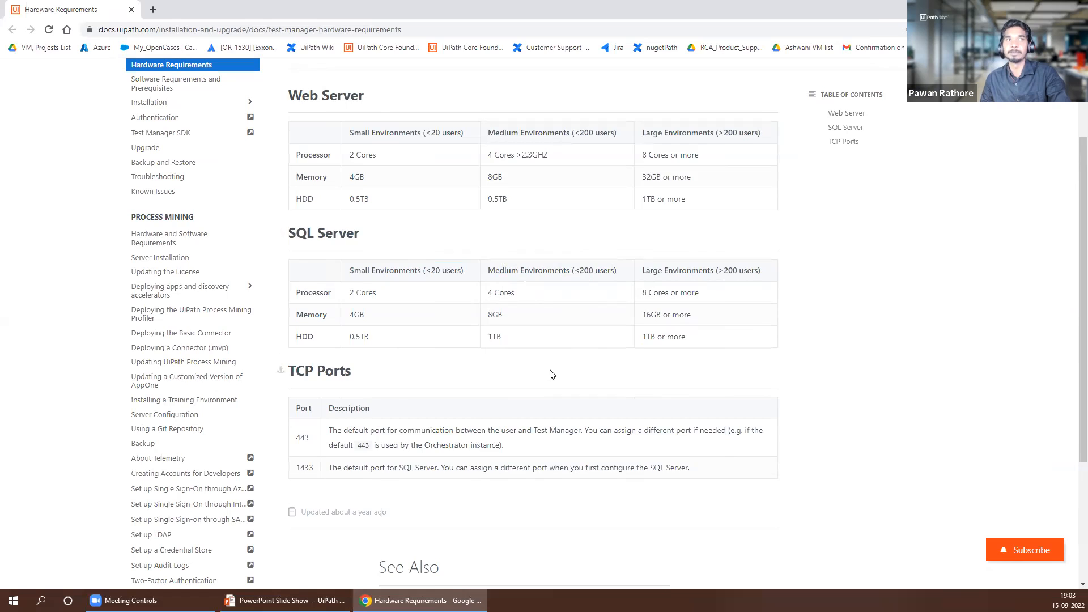
{"action": "scroll", "coordinate": [552, 374], "scroll_direction": "down", "scroll_amount": 1}
{"action": "scroll", "coordinate": [551, 369], "scroll_direction": "down", "scroll_amount": 1}
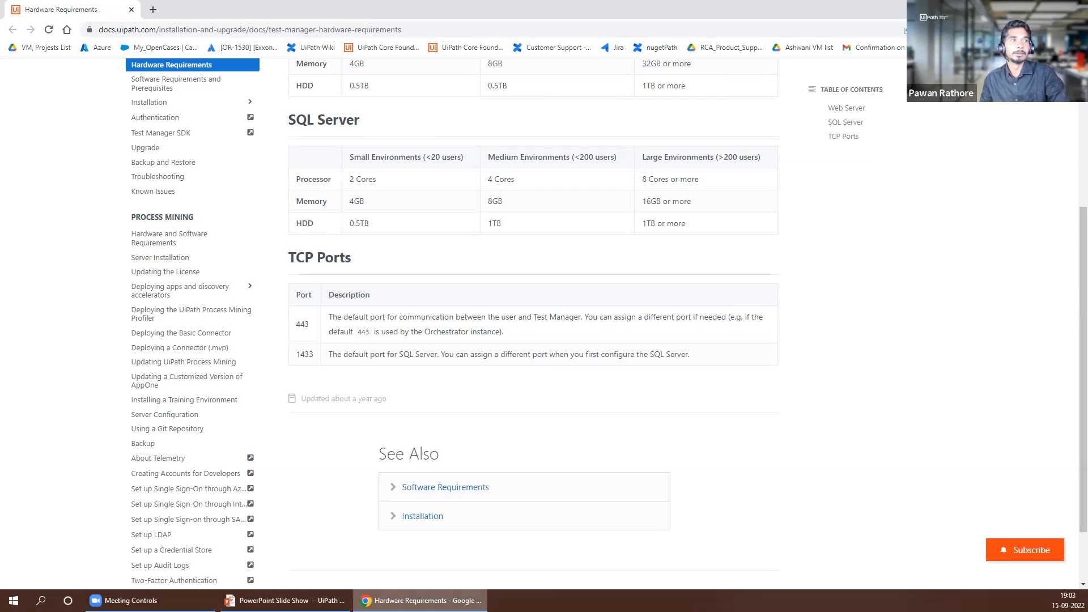
{"action": "left_click", "coordinate": [284, 600]}
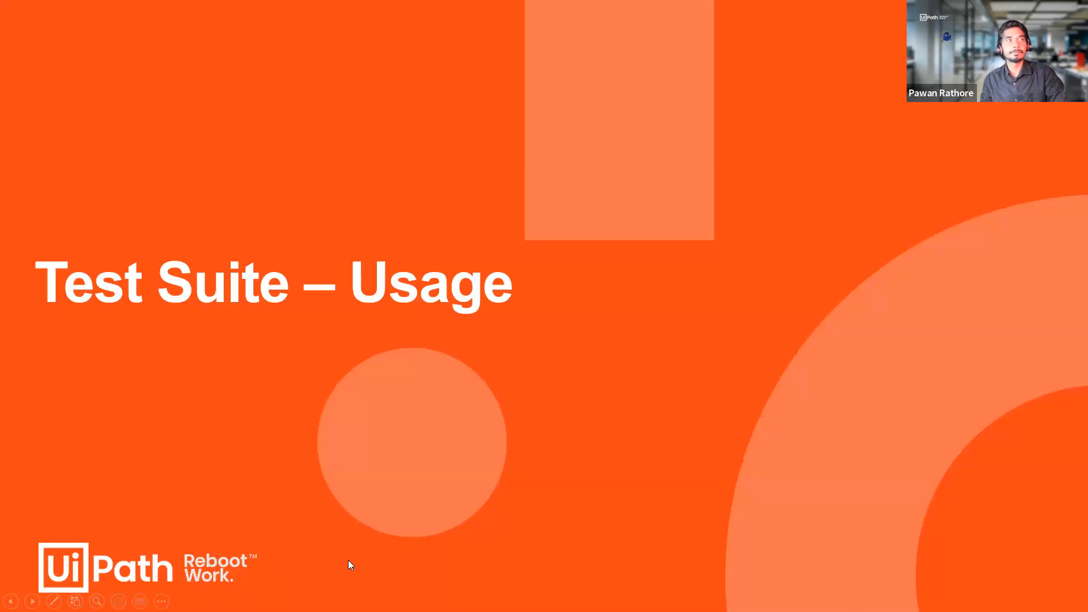
Step: Leave the slide show and show the remote server session with SQL Server Management Studio full screen
{"action": "key", "text": "alt+Tab"}
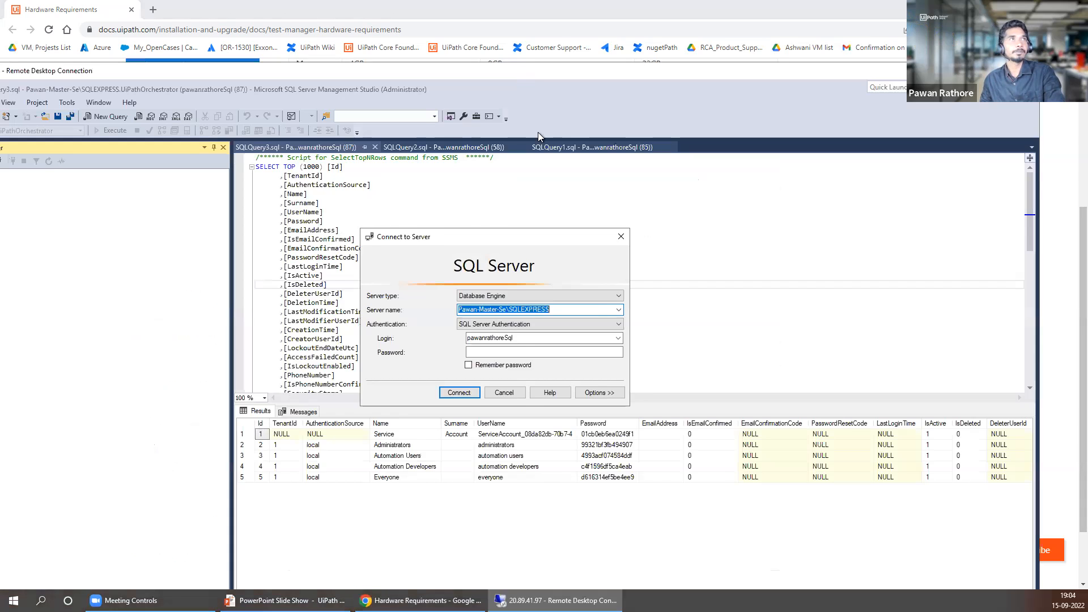
{"action": "double_click", "coordinate": [522, 73]}
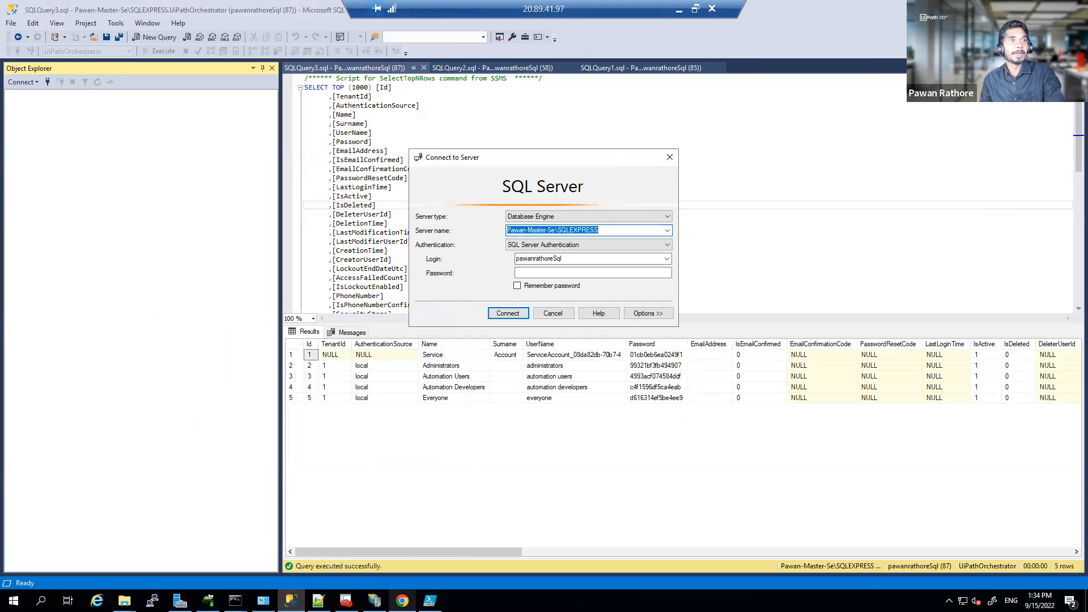
Step: Glance at IIS Manager's Orchestrator site, then bring the Add Roles and Features wizard forward
{"action": "left_click", "coordinate": [374, 600]}
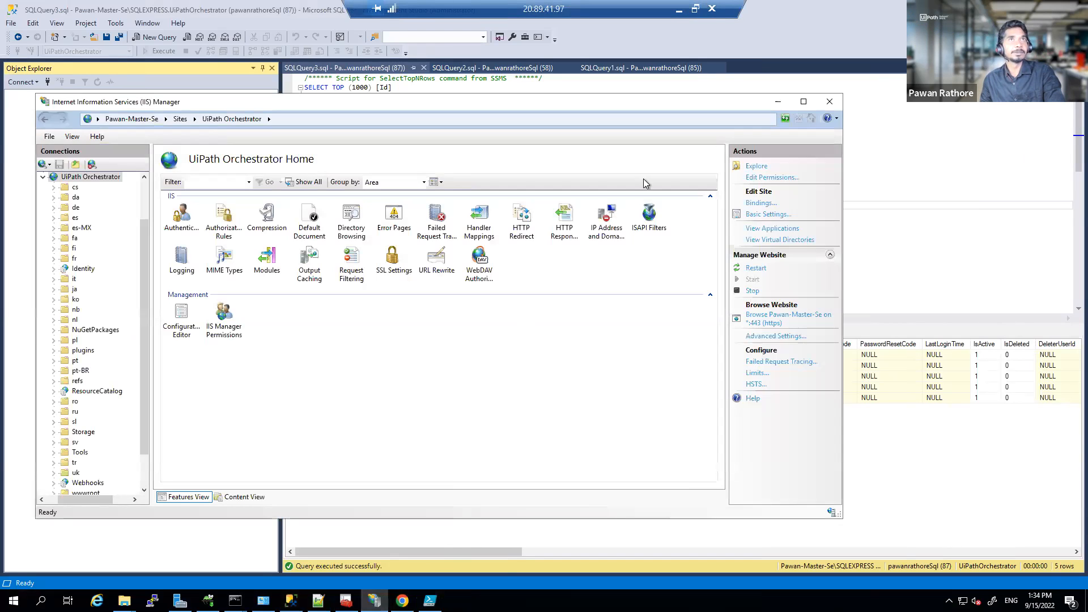
{"action": "left_click", "coordinate": [778, 102]}
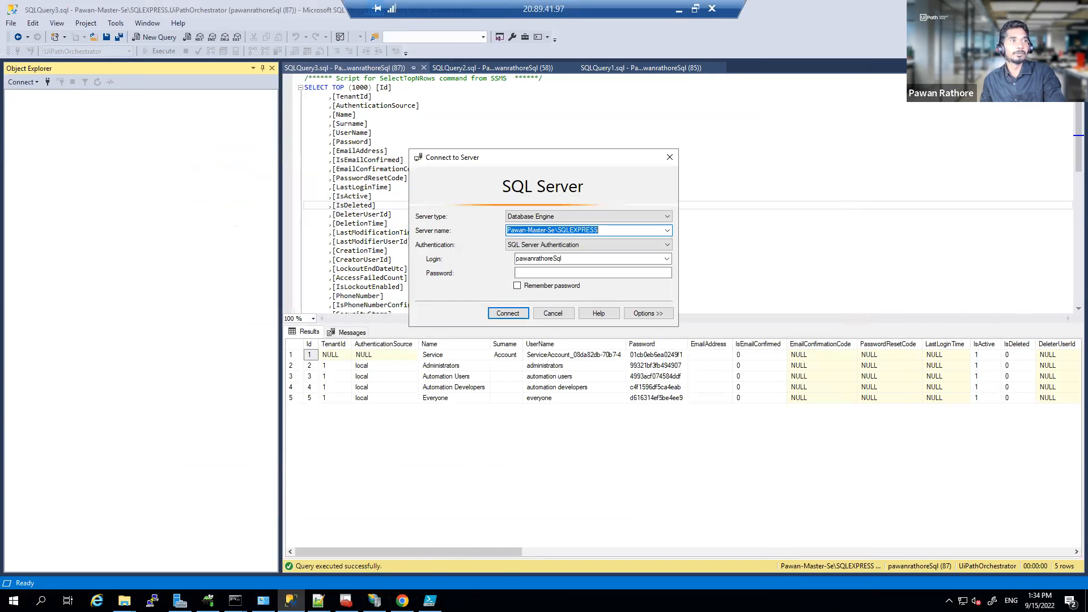
{"action": "left_click", "coordinate": [180, 600]}
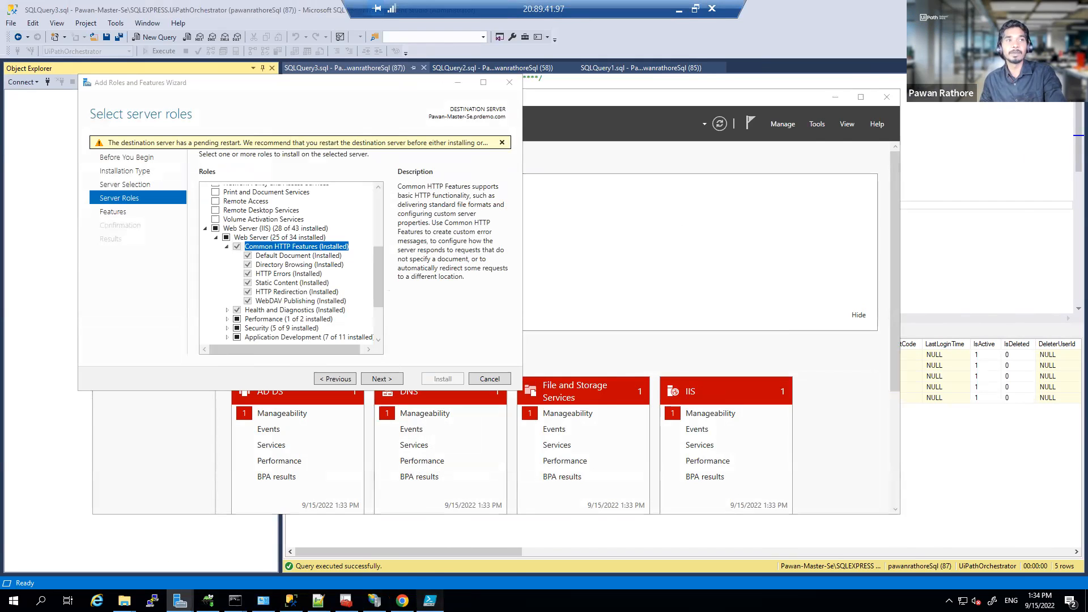
Step: Review the $features IIS list in preqOrchInstallation.ps1, then return to IIS Manager
{"action": "left_click", "coordinate": [430, 600]}
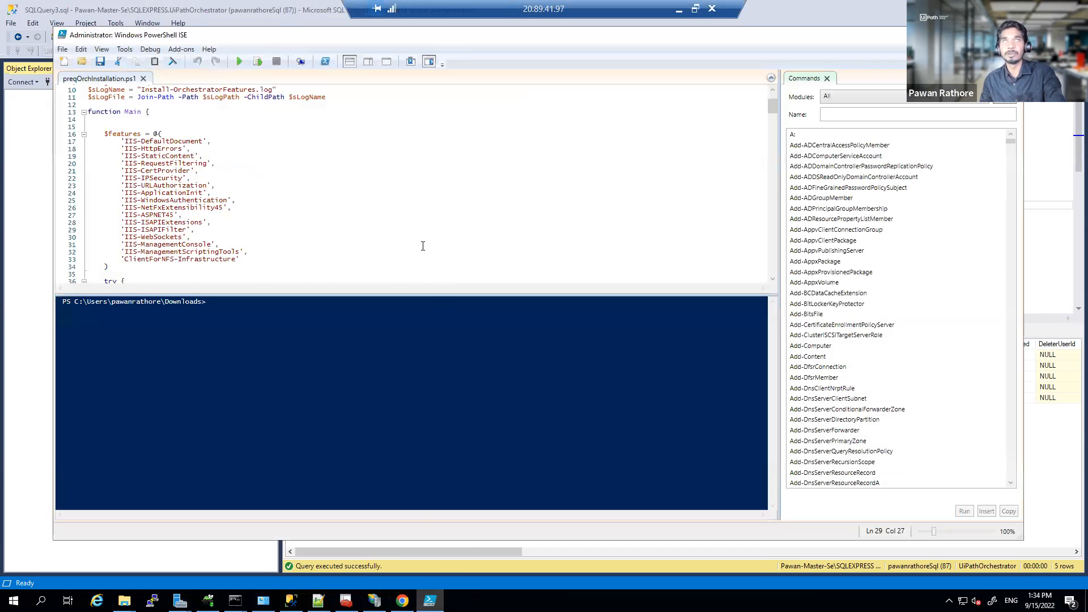
{"action": "left_click_drag", "start_coordinate": [122, 144], "coordinate": [261, 265]}
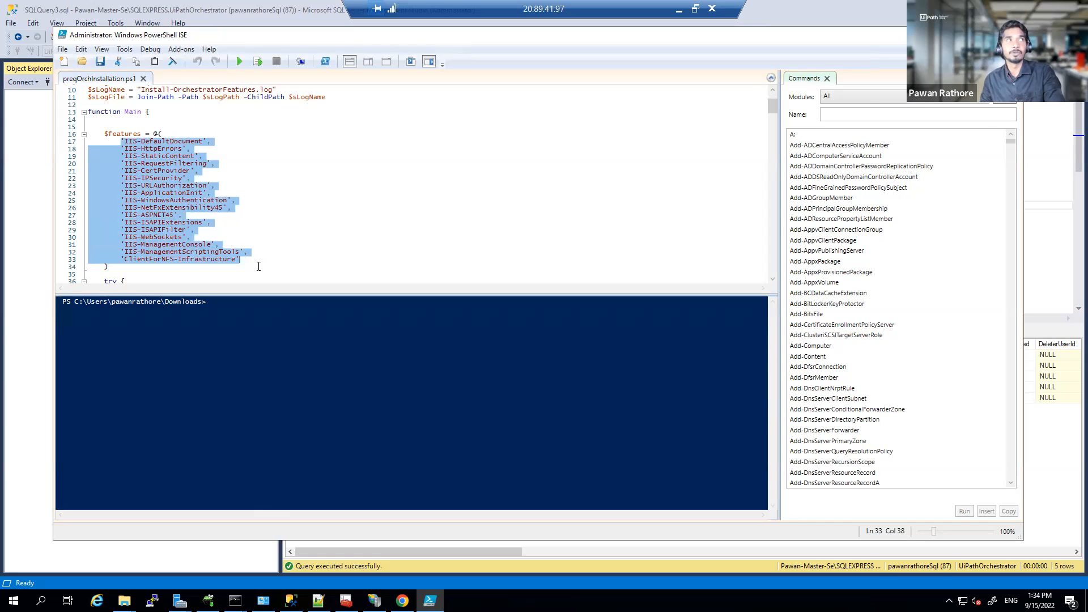
{"action": "left_click", "coordinate": [258, 267]}
{"action": "left_click_drag", "start_coordinate": [126, 141], "coordinate": [238, 252]}
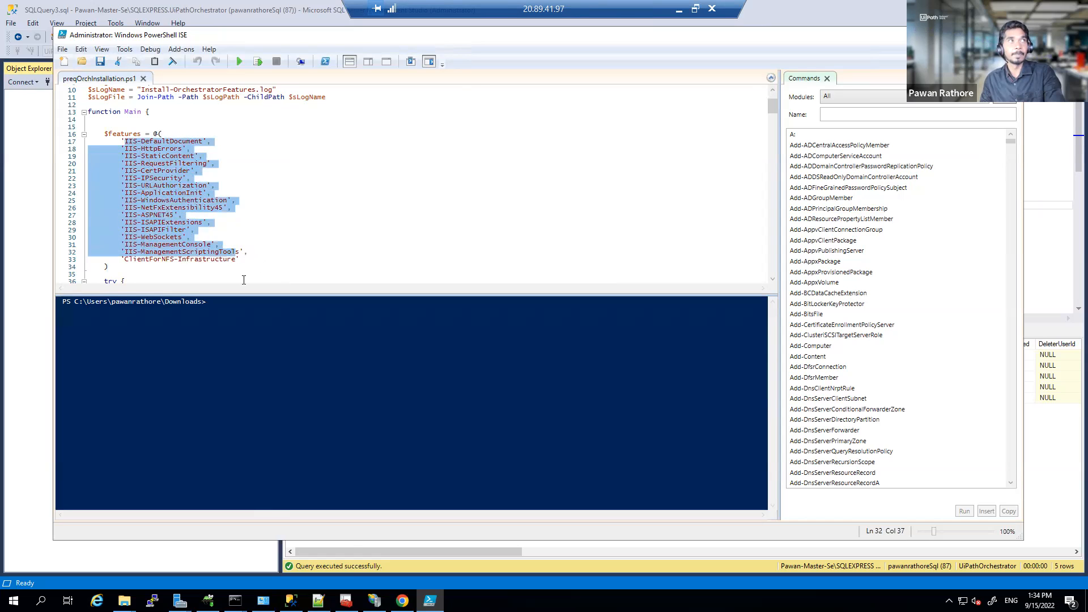
{"action": "left_click", "coordinate": [373, 600]}
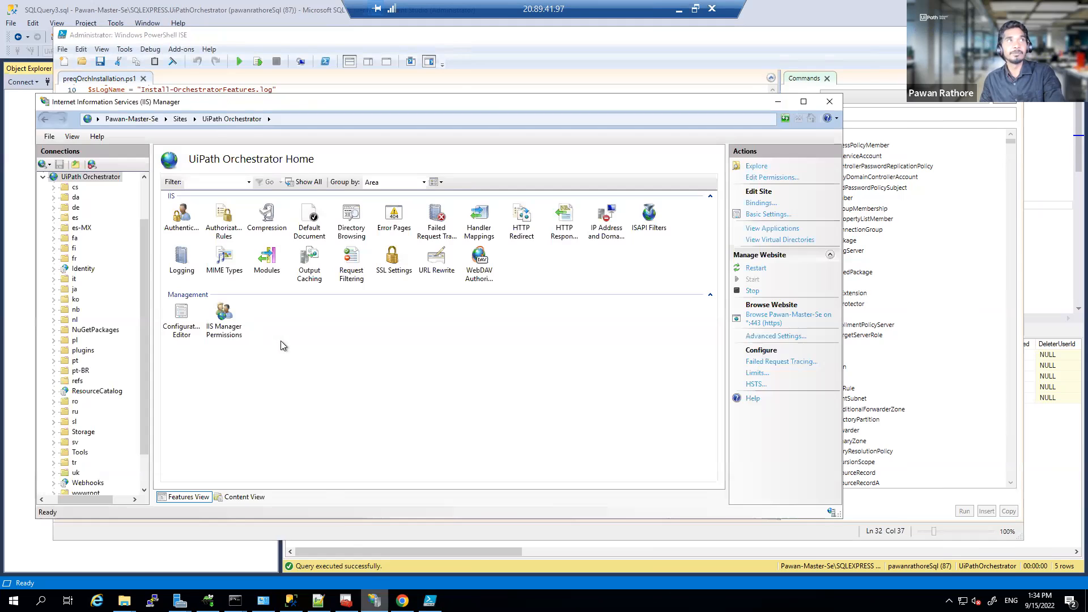
Step: Expand Health and Diagnostics, Performance and Application Development to check which IIS features are installed
{"action": "left_click", "coordinate": [179, 600]}
{"action": "left_click", "coordinate": [235, 555]}
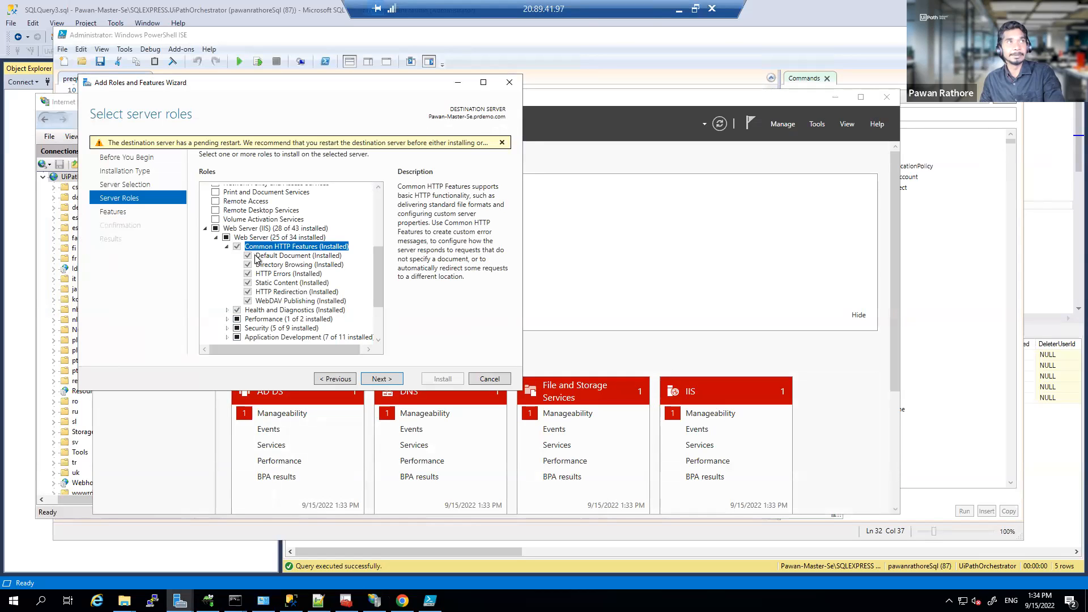
{"action": "scroll", "coordinate": [257, 270], "scroll_direction": "down", "scroll_amount": 1}
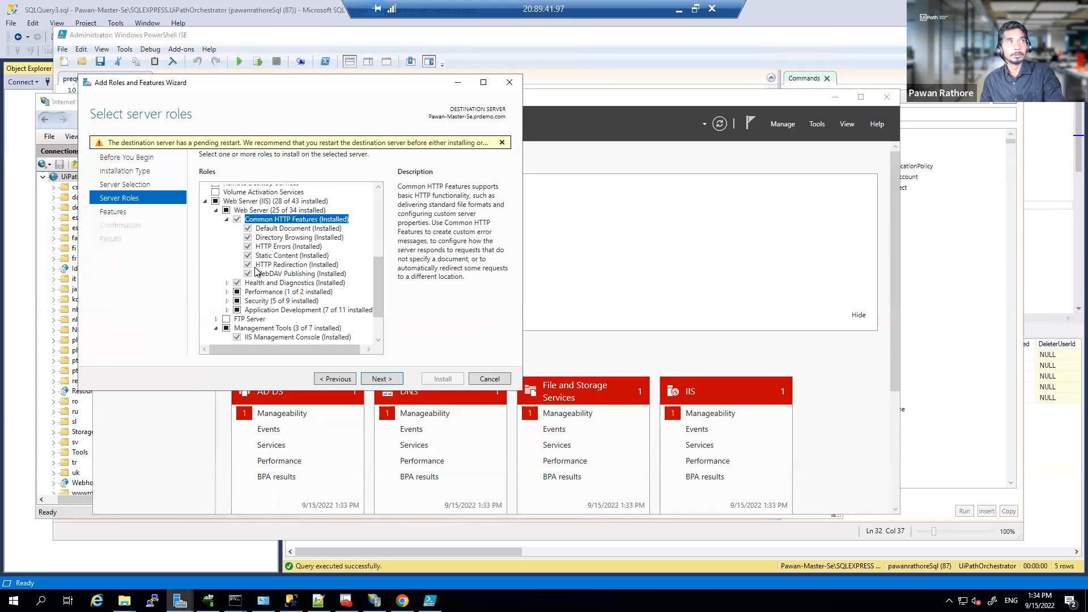
{"action": "left_click", "coordinate": [227, 282]}
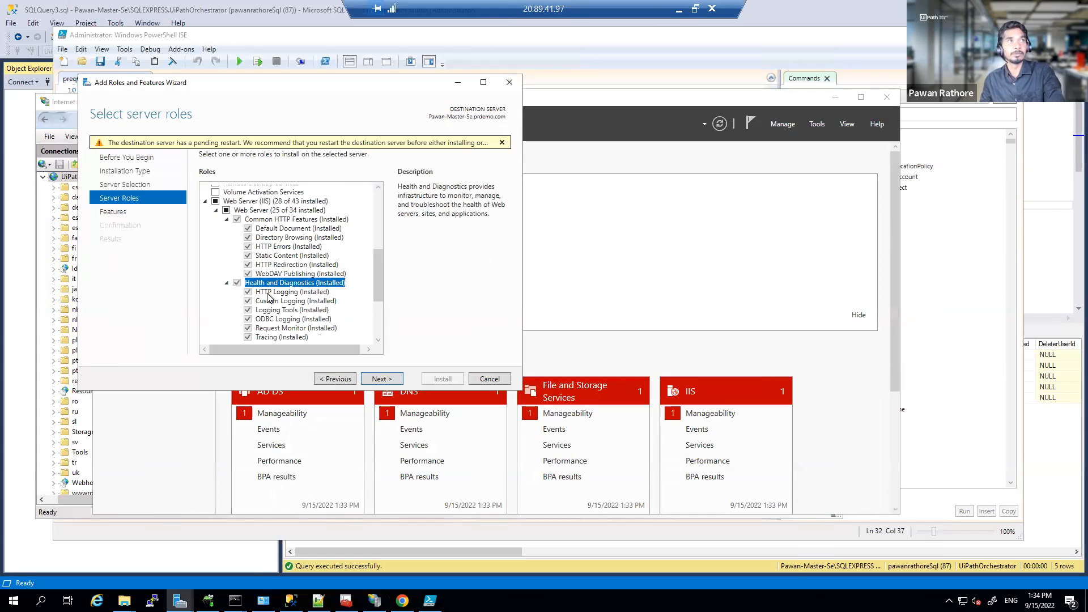
{"action": "scroll", "coordinate": [268, 296], "scroll_direction": "down", "scroll_amount": 3}
{"action": "left_click", "coordinate": [227, 265]}
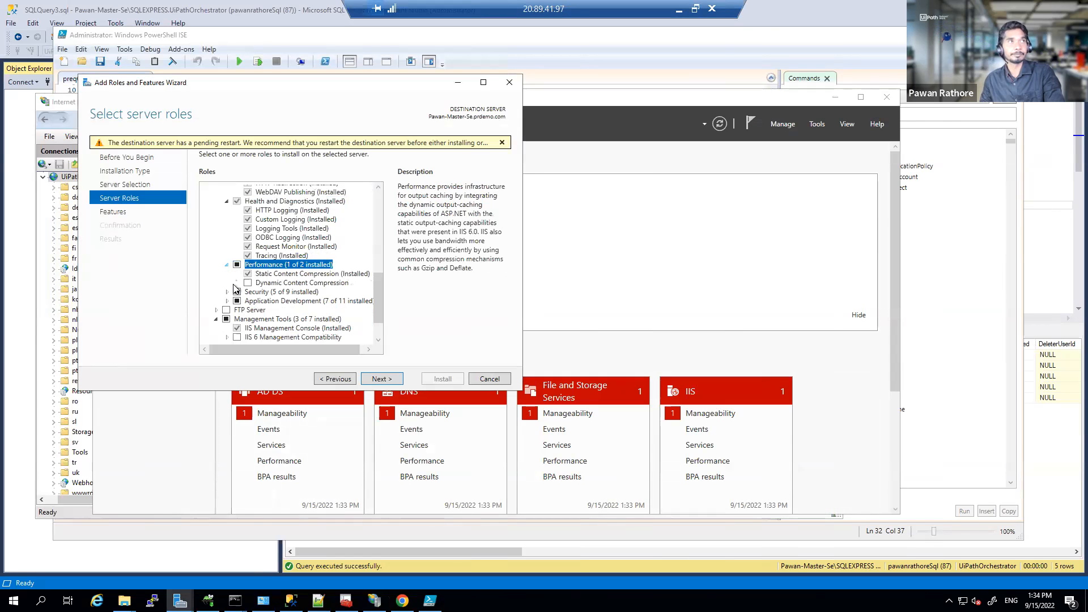
{"action": "scroll", "coordinate": [241, 308], "scroll_direction": "down", "scroll_amount": 1}
{"action": "left_click", "coordinate": [227, 273]}
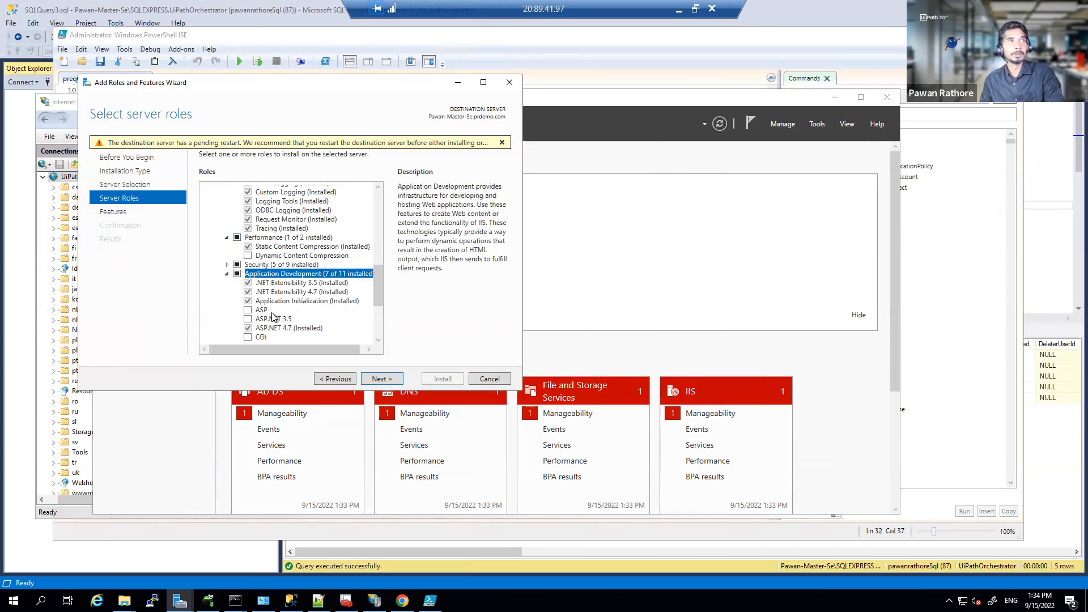
{"action": "scroll", "coordinate": [274, 291], "scroll_direction": "down", "scroll_amount": 2}
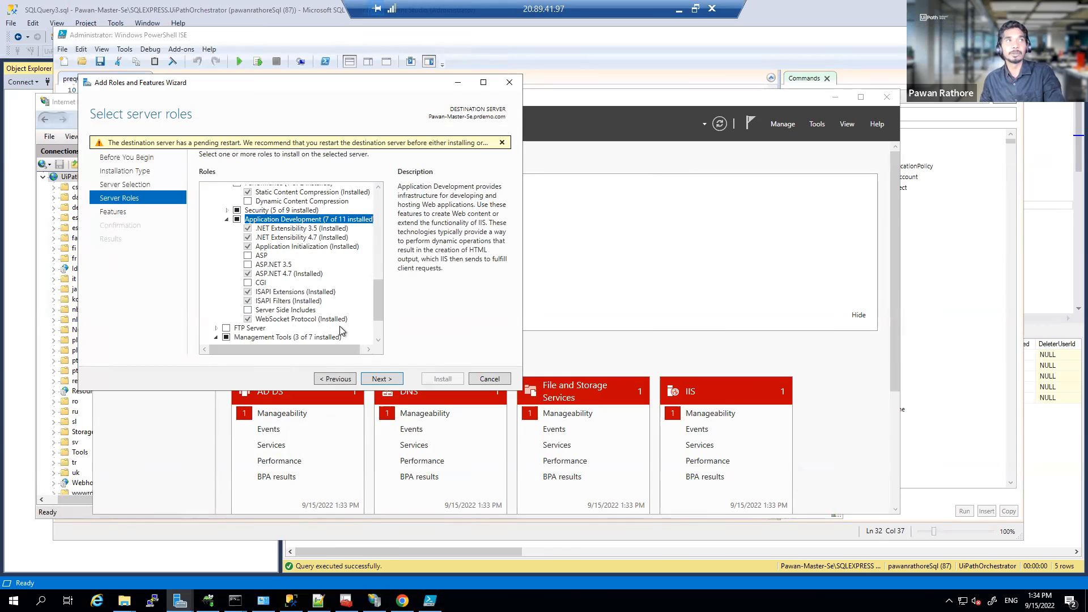
{"action": "left_click", "coordinate": [458, 83]}
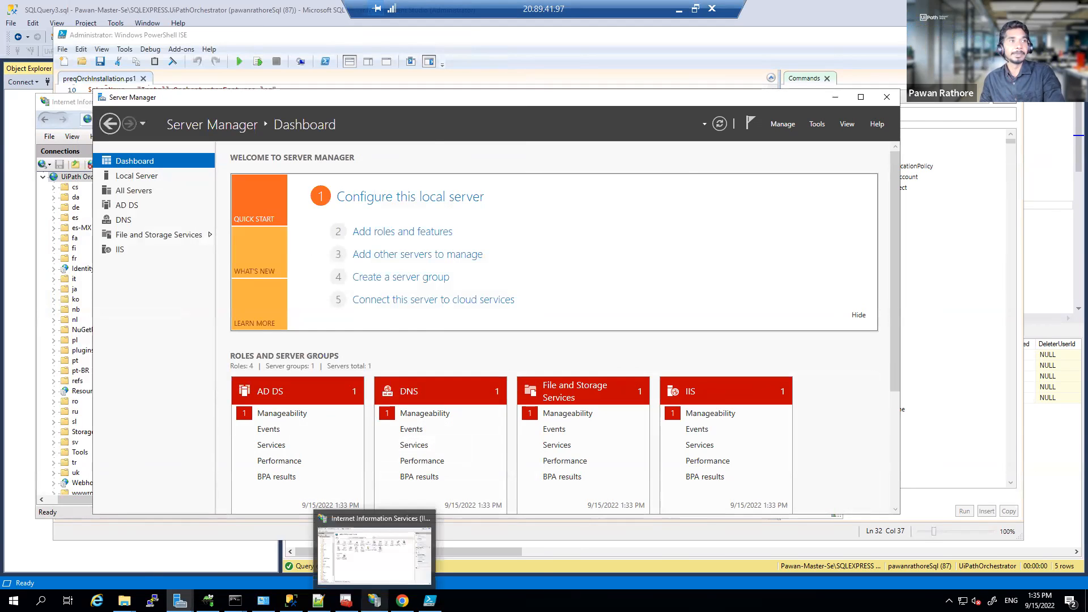
{"action": "left_click", "coordinate": [345, 600]}
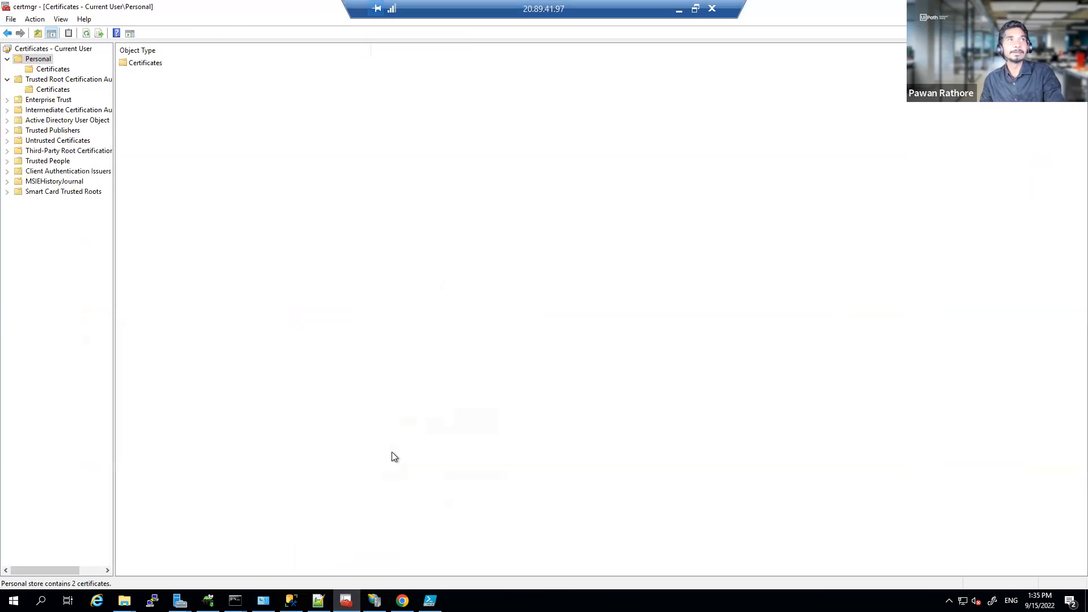
Step: View the current user's personal certificates, then bring up IIS Manager at the server node
{"action": "left_click", "coordinate": [50, 70]}
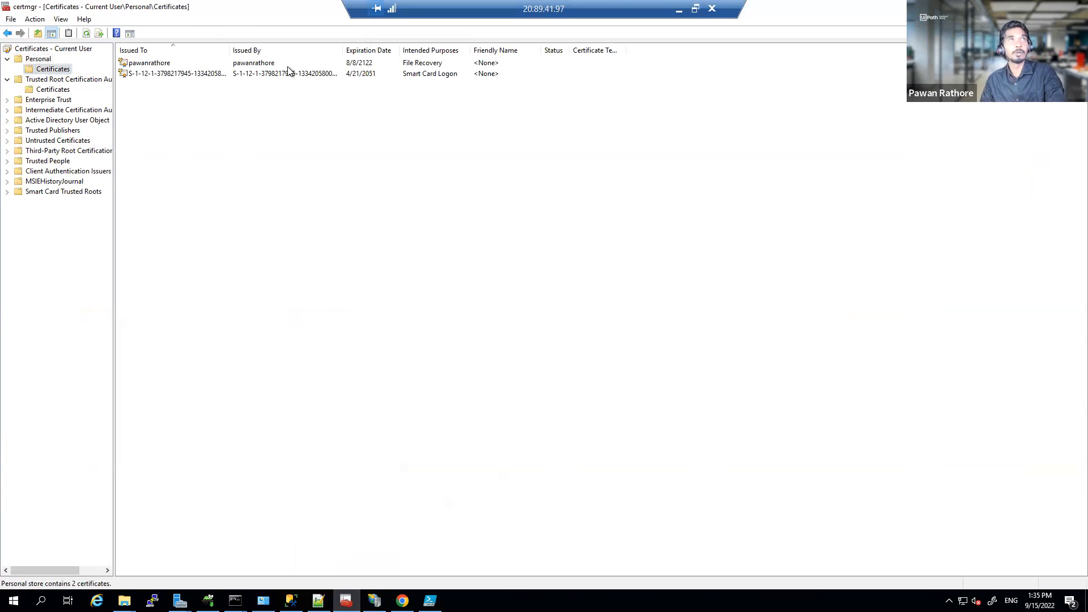
{"action": "left_click", "coordinate": [374, 601]}
{"action": "scroll", "coordinate": [127, 214], "scroll_direction": "up", "scroll_amount": 2}
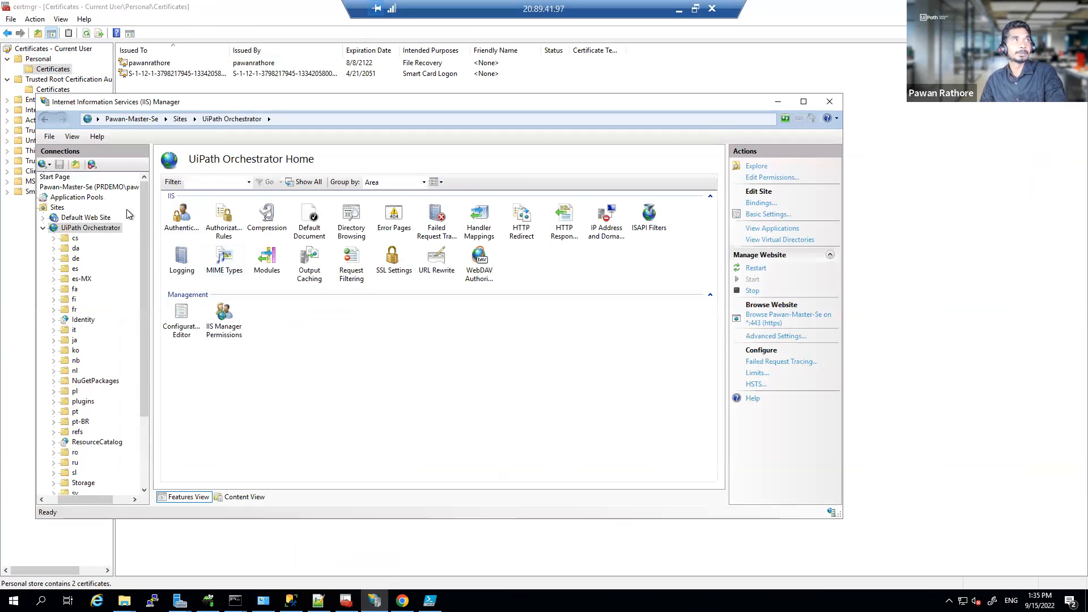
{"action": "left_click", "coordinate": [87, 197]}
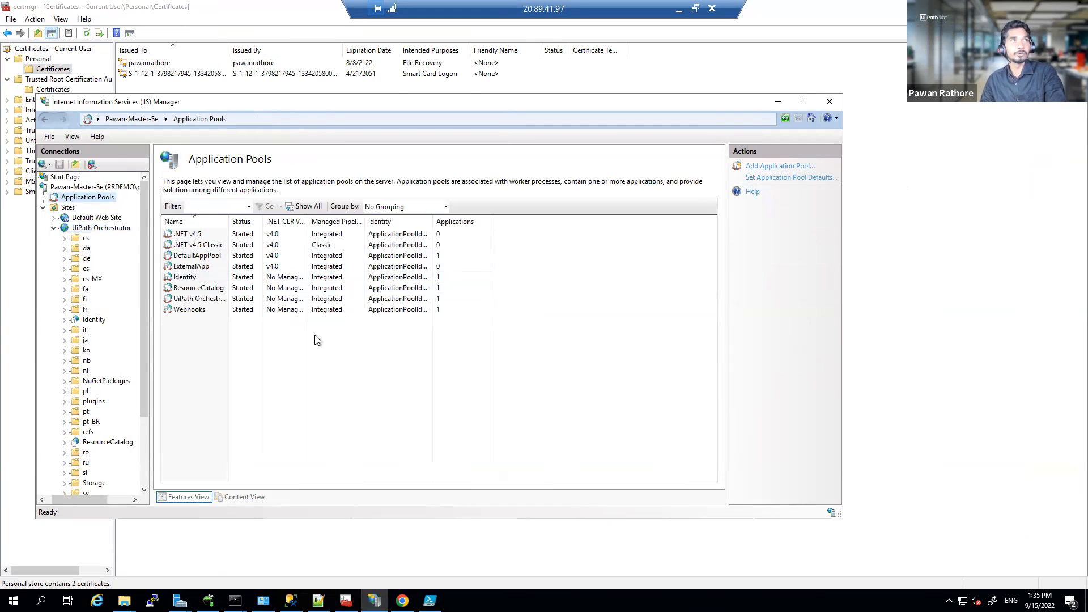
{"action": "left_click", "coordinate": [54, 228]}
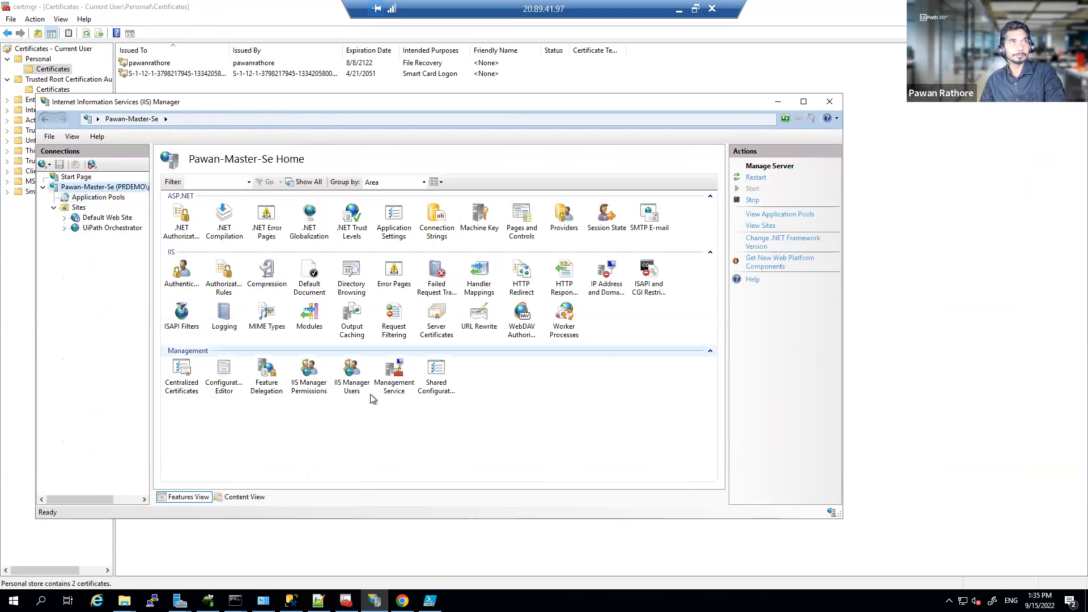
Step: Open Server Certificates and inspect the server's own certificate details
{"action": "double_click", "coordinate": [437, 319]}
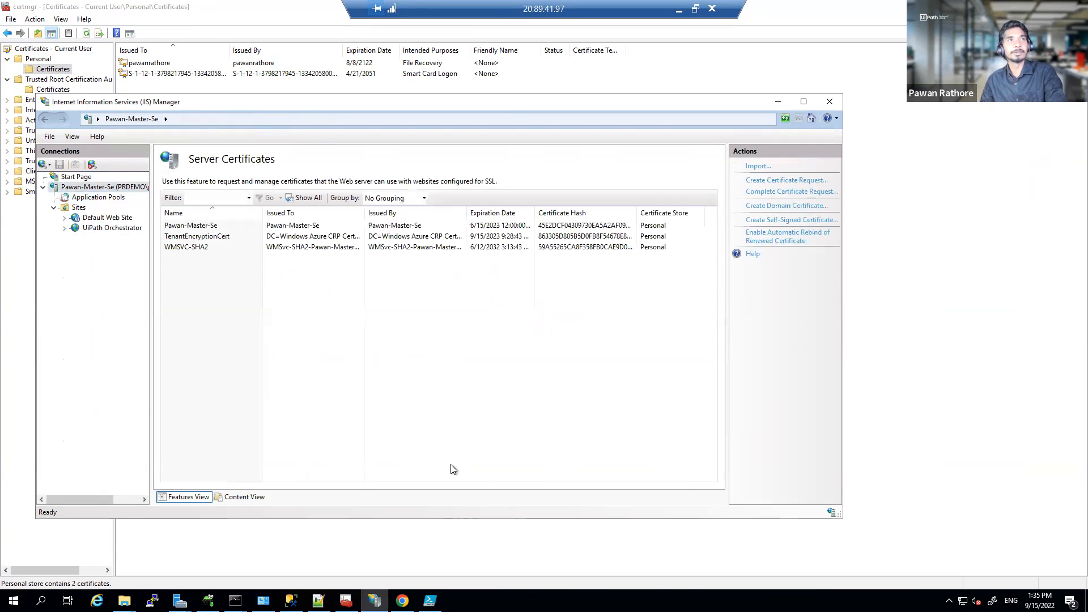
{"action": "double_click", "coordinate": [283, 226]}
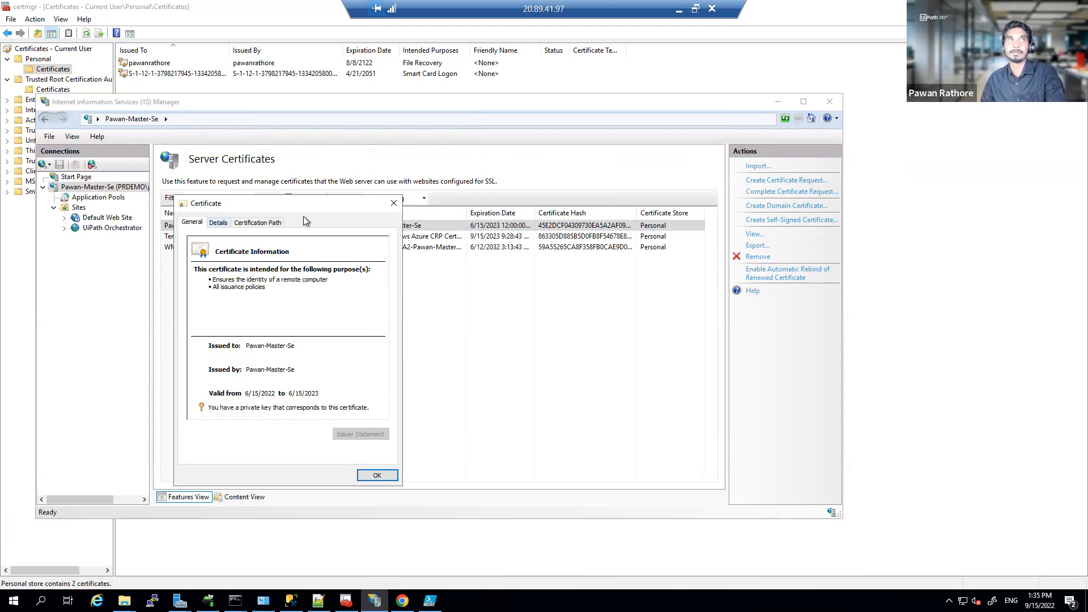
{"action": "left_click", "coordinate": [393, 204]}
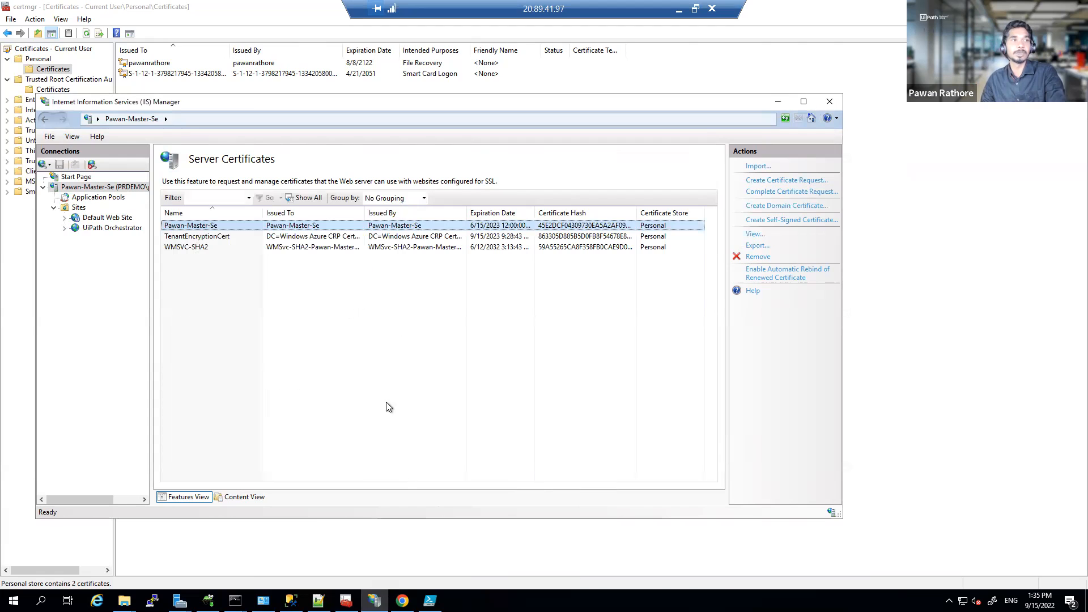
{"action": "mouse_move", "coordinate": [235, 600]}
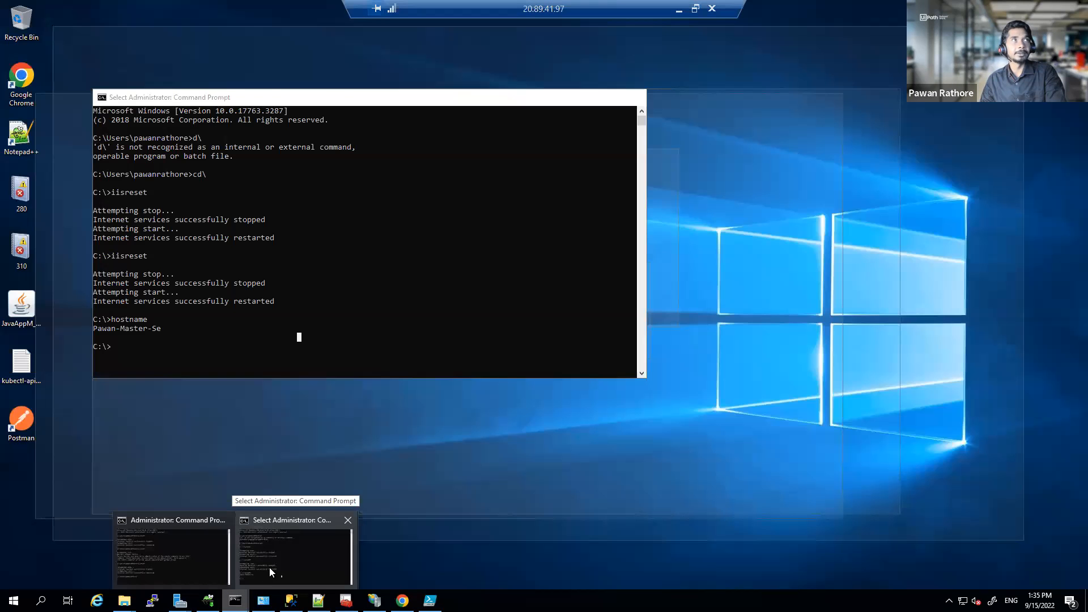
{"action": "left_click", "coordinate": [270, 567]}
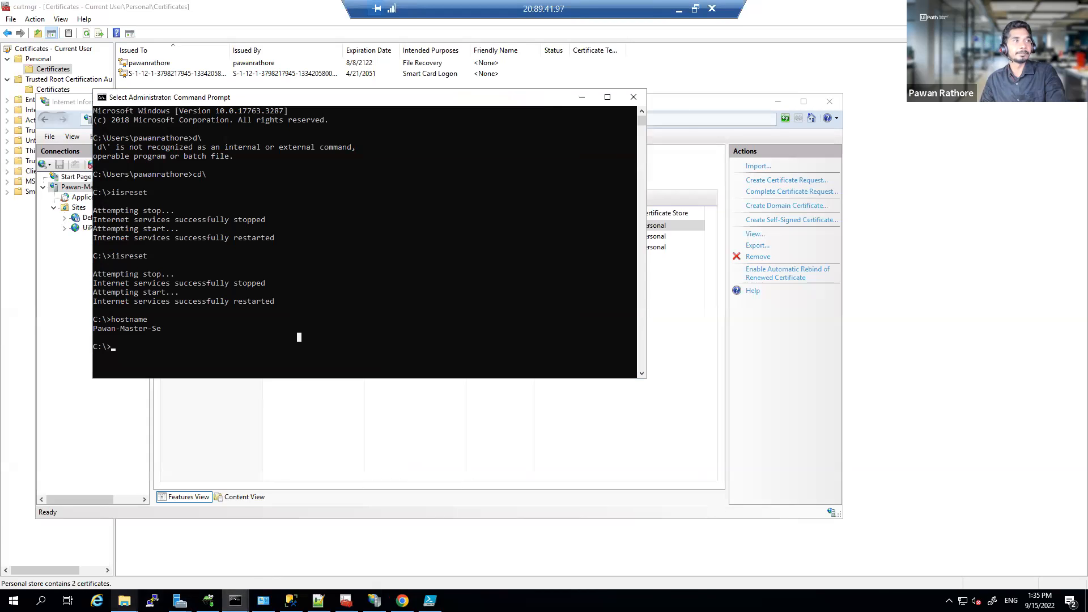
Step: Check the UiPathTestManager installer in the C:\Testsuite folder
{"action": "mouse_move", "coordinate": [125, 600]}
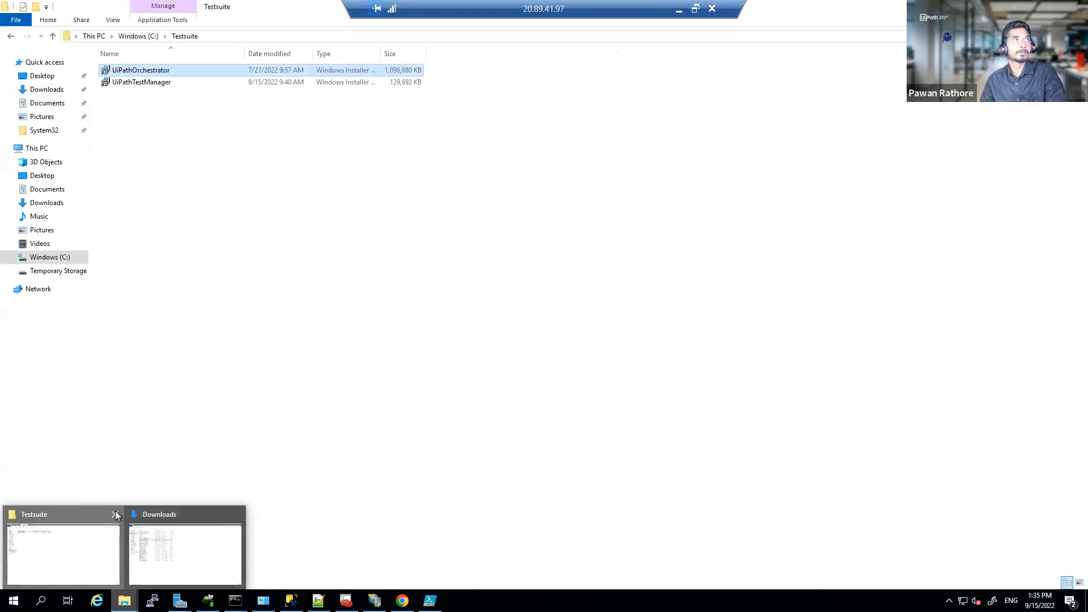
{"action": "left_click", "coordinate": [109, 567]}
{"action": "left_click", "coordinate": [214, 82]}
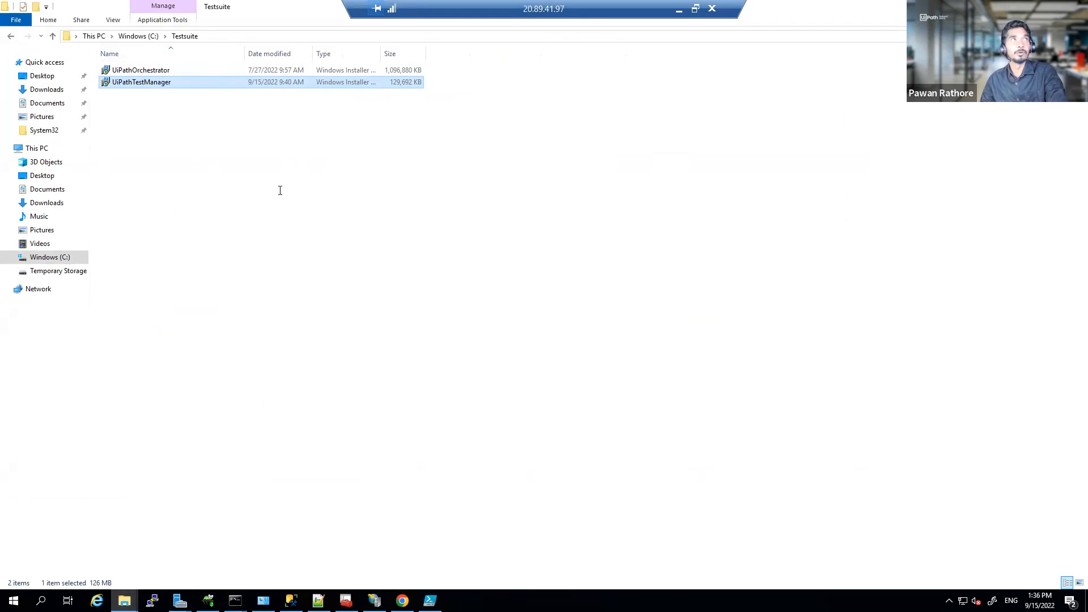
Step: In the administrator Command Prompt, cd to C:\Testsuite and type UiPathOrchestrator.msi --help
{"action": "left_click", "coordinate": [235, 600]}
{"action": "left_click", "coordinate": [273, 562]}
{"action": "type", "text": "cd"}
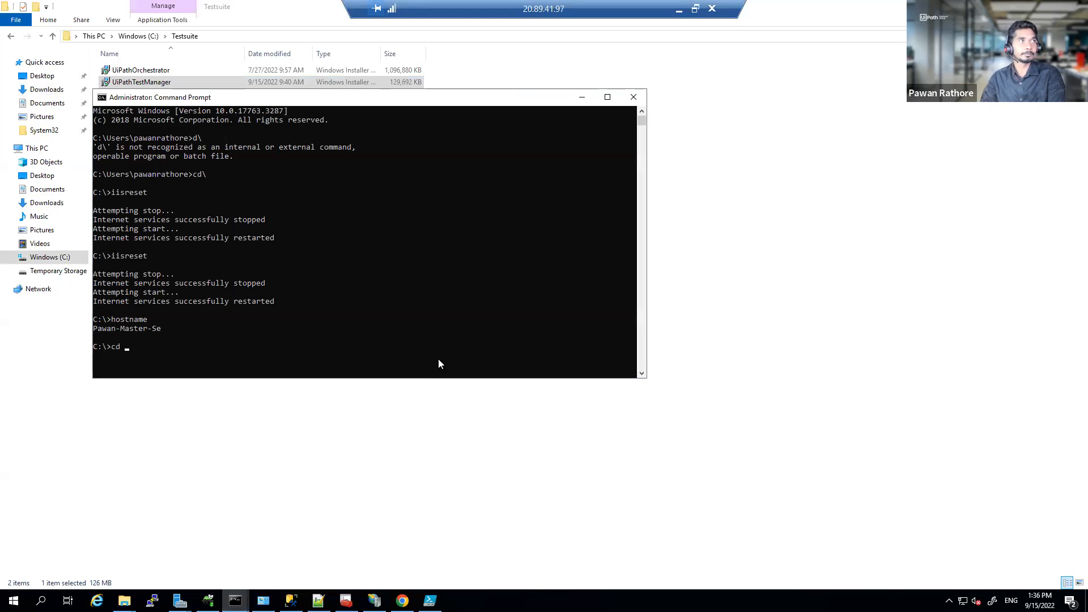
{"action": "right_click", "coordinate": [397, 320]}
{"action": "key", "text": "Return"}
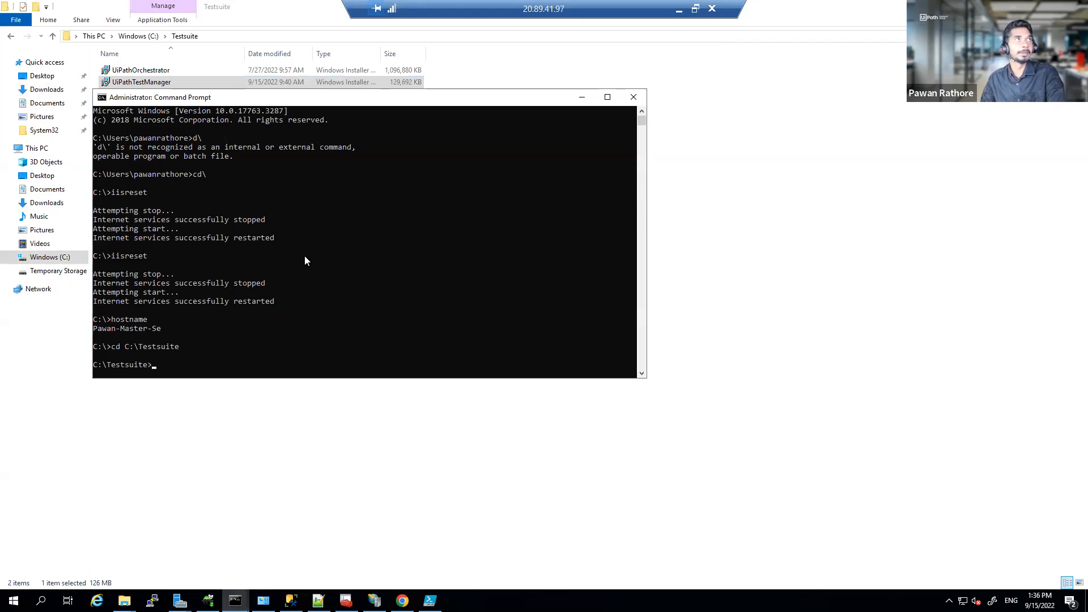
{"action": "type", "text": "UiPathOrchestrator.msi"}
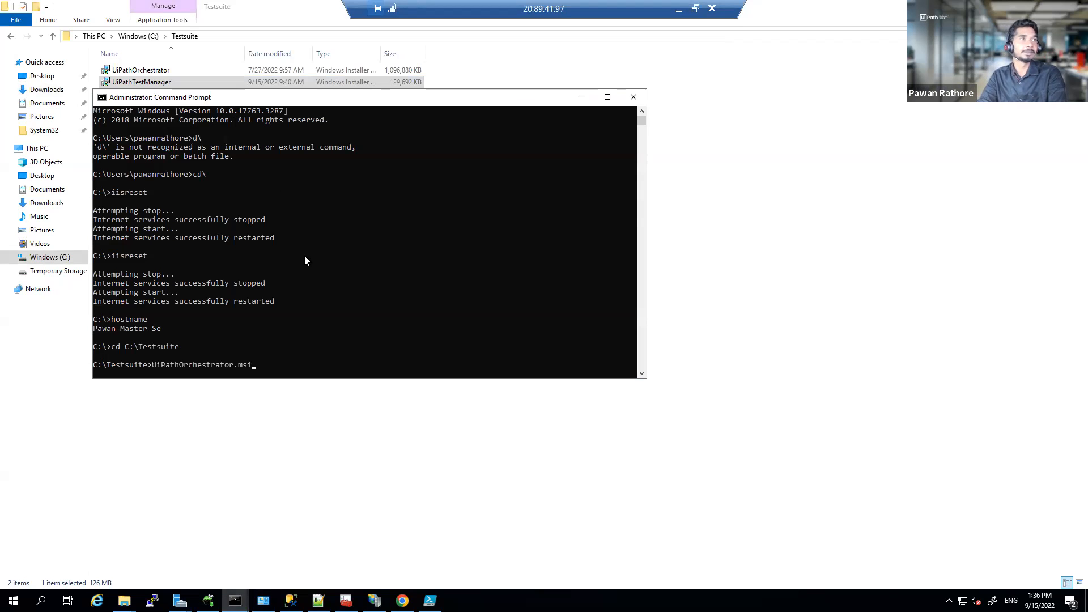
{"action": "key", "text": "Tab"}
{"action": "type", "text": "-"}
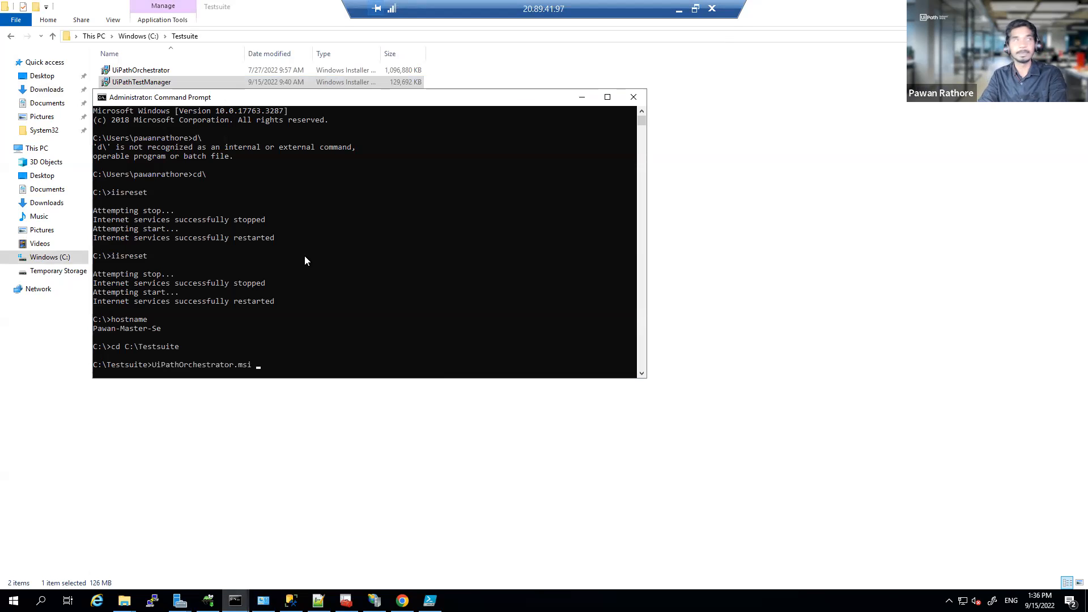
{"action": "type", "text": "-help"}
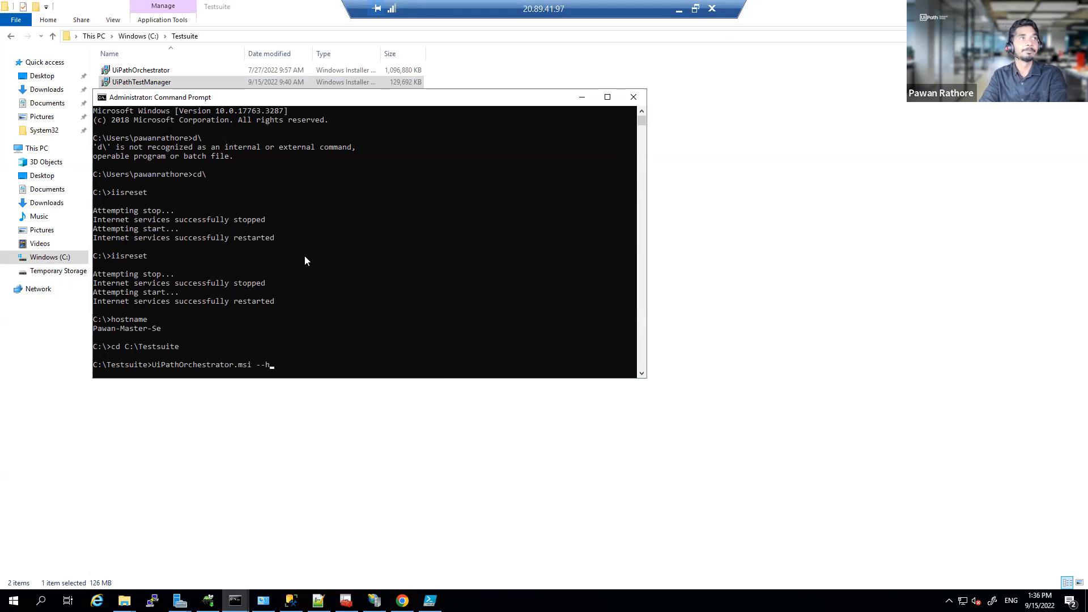
Step: Run UiPathOrchestrator.msi --help, review the /quiet and /passive options, and dismiss the help
{"action": "key", "text": "Return"}
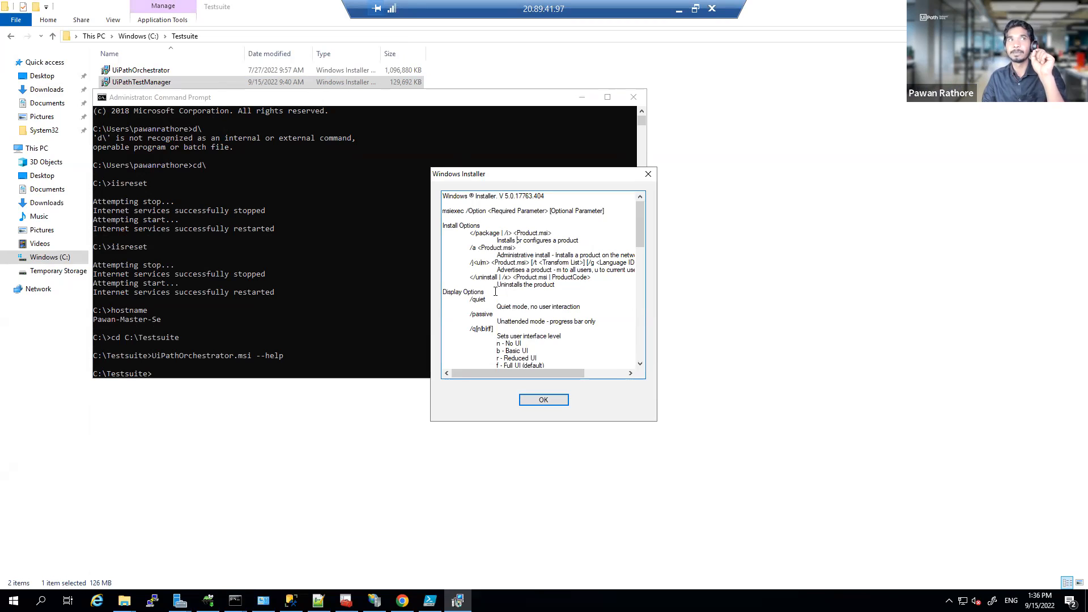
{"action": "scroll", "coordinate": [496, 291], "scroll_direction": "down", "scroll_amount": 1}
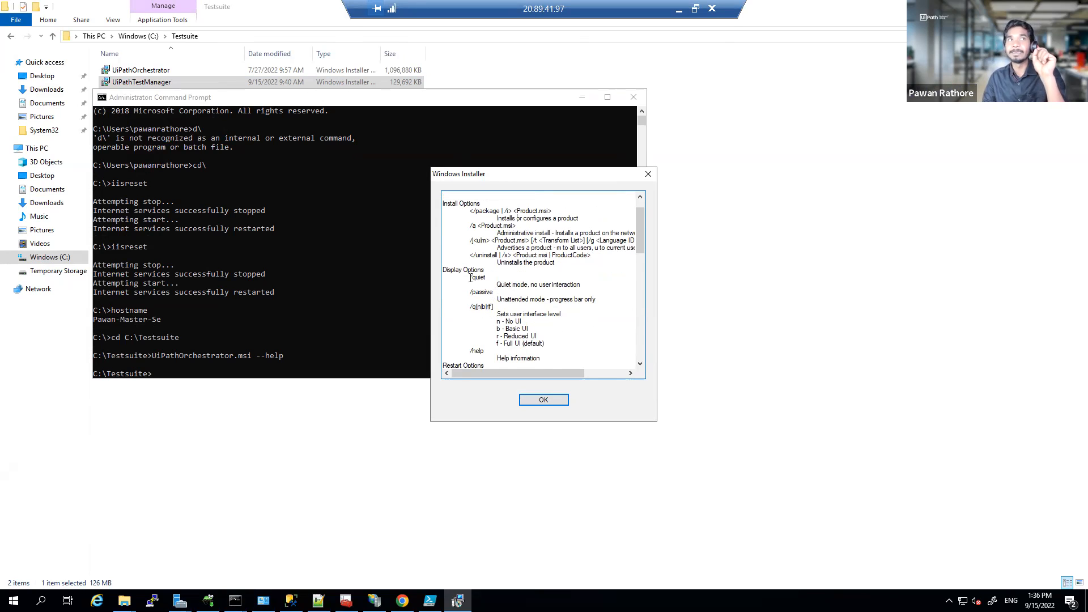
{"action": "left_click_drag", "start_coordinate": [470, 278], "coordinate": [569, 312]}
{"action": "scroll", "coordinate": [569, 311], "scroll_direction": "down", "scroll_amount": 1}
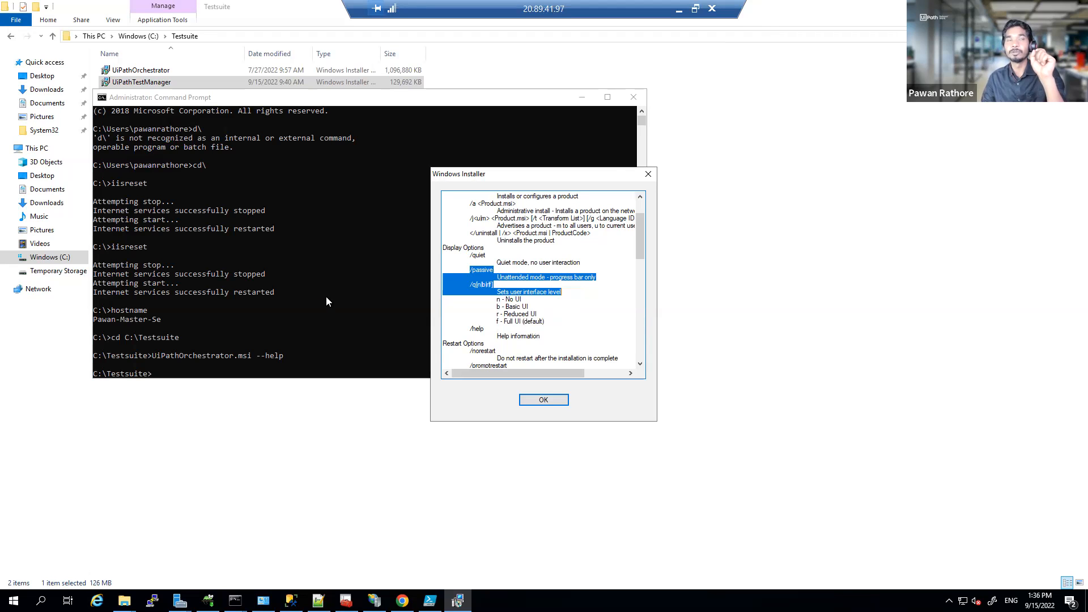
{"action": "left_click", "coordinate": [544, 400]}
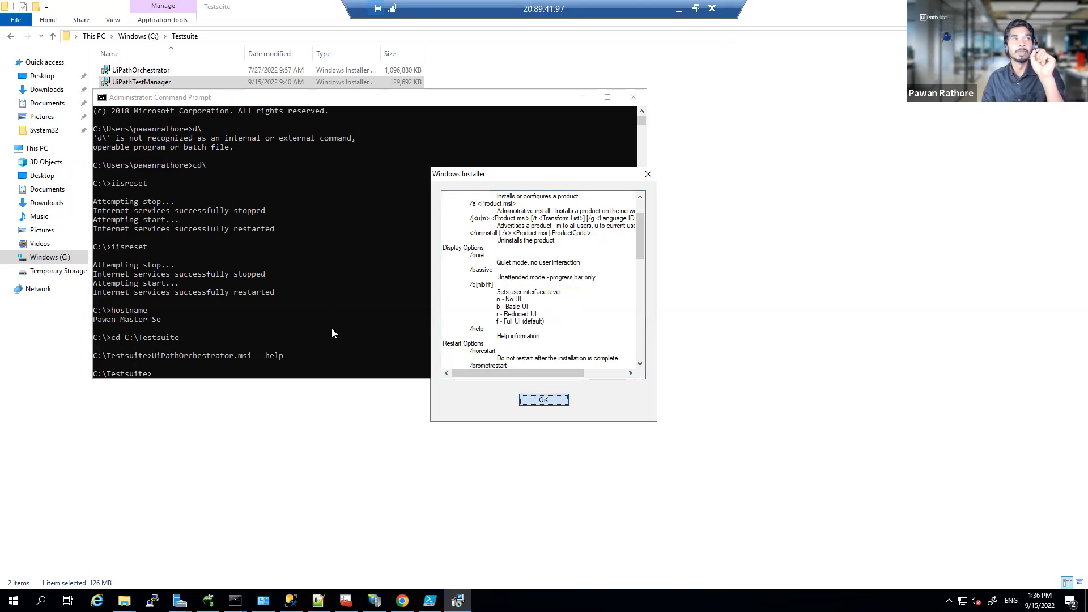
{"action": "left_click", "coordinate": [322, 327]}
{"action": "key", "text": "Up"}
Step: Replace --help with the /l*vx log.txt logging option and examine it on the command line
{"action": "key", "text": "BackSpace"}
{"action": "key", "text": "BackSpace"}
{"action": "key", "text": "BackSpace"}
{"action": "key", "text": "BackSpace"}
{"action": "key", "text": "BackSpace"}
{"action": "key", "text": "BackSpace"}
{"action": "type", "text": "/"}
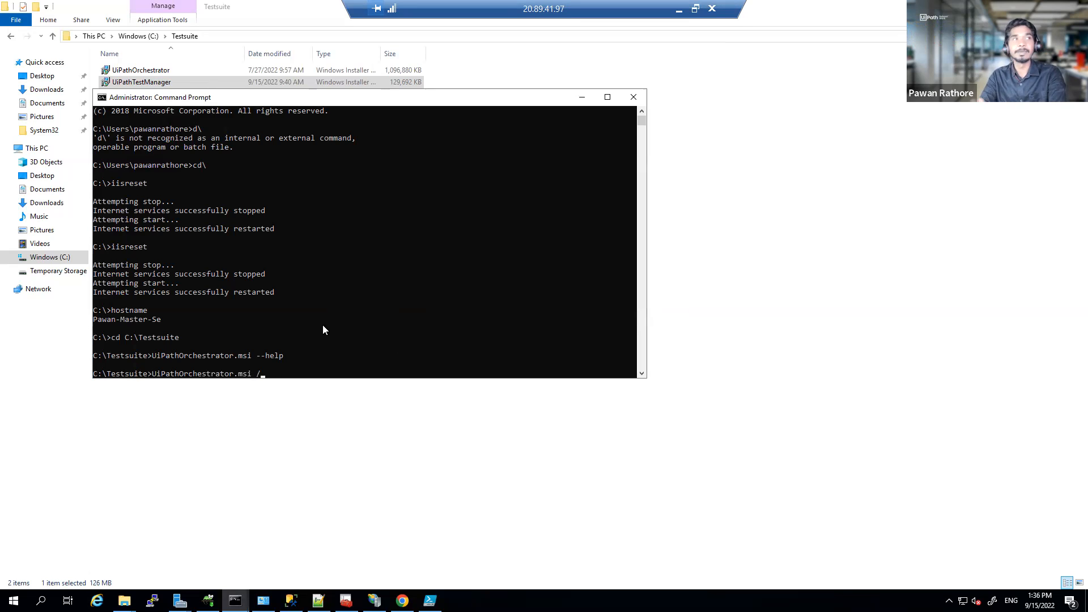
{"action": "type", "text": "l"}
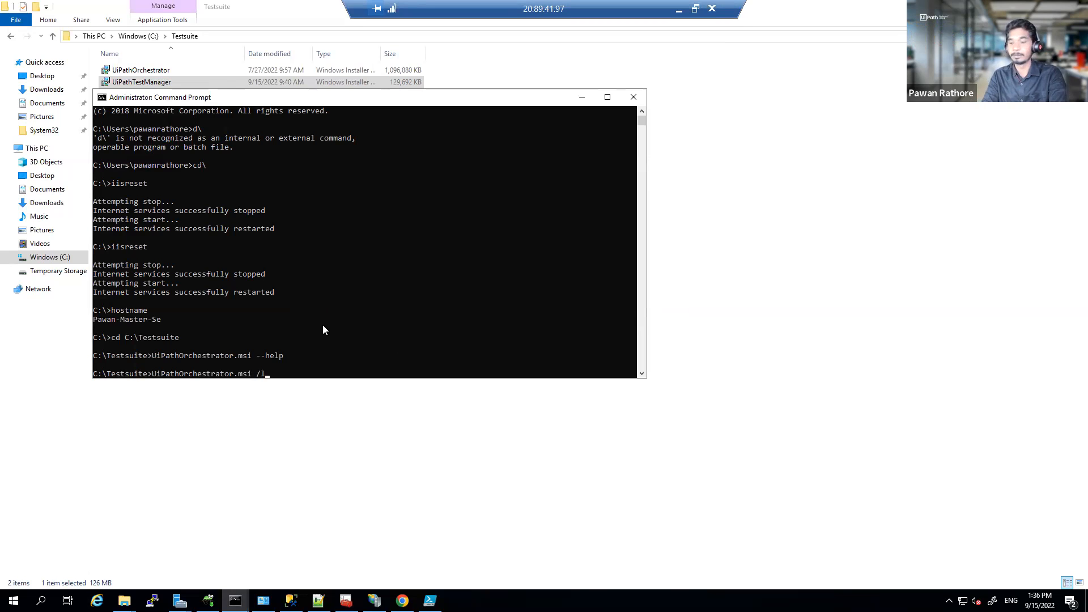
{"action": "type", "text": "*vx "}
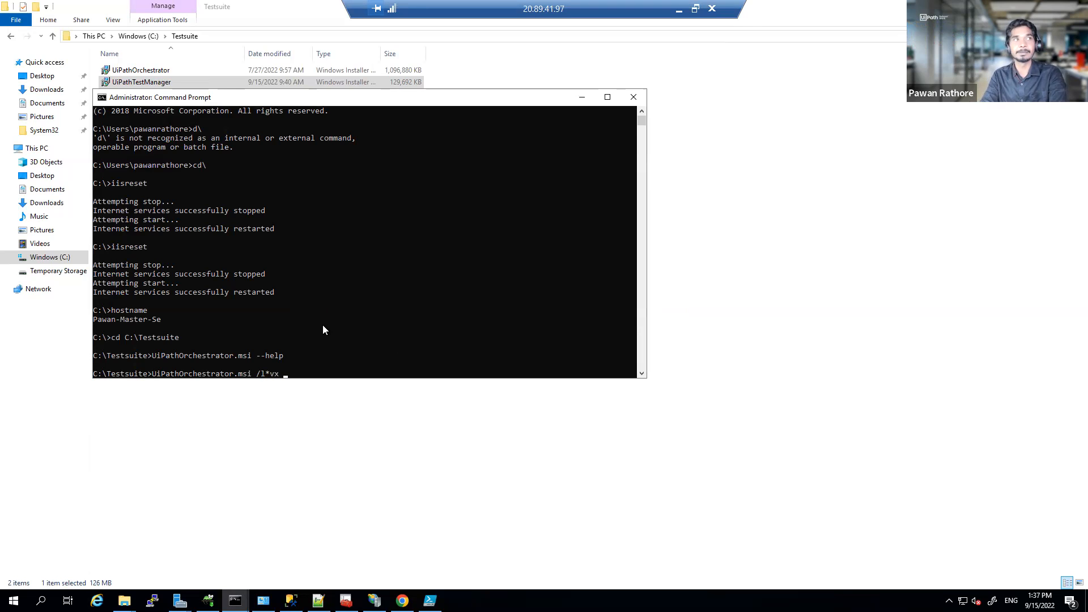
{"action": "type", "text": "lo"}
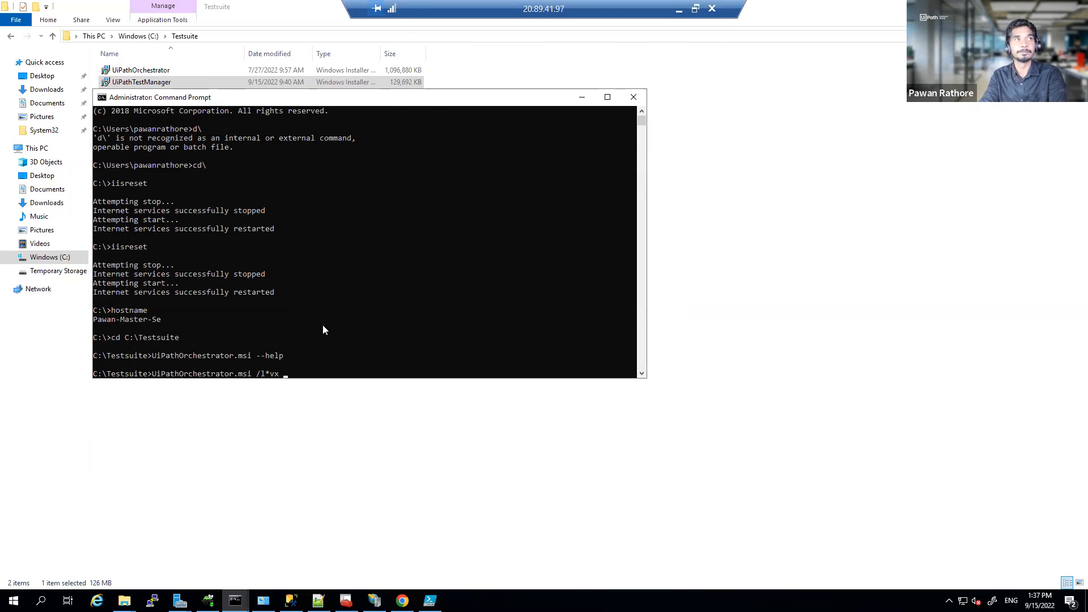
{"action": "type", "text": "g.txt"}
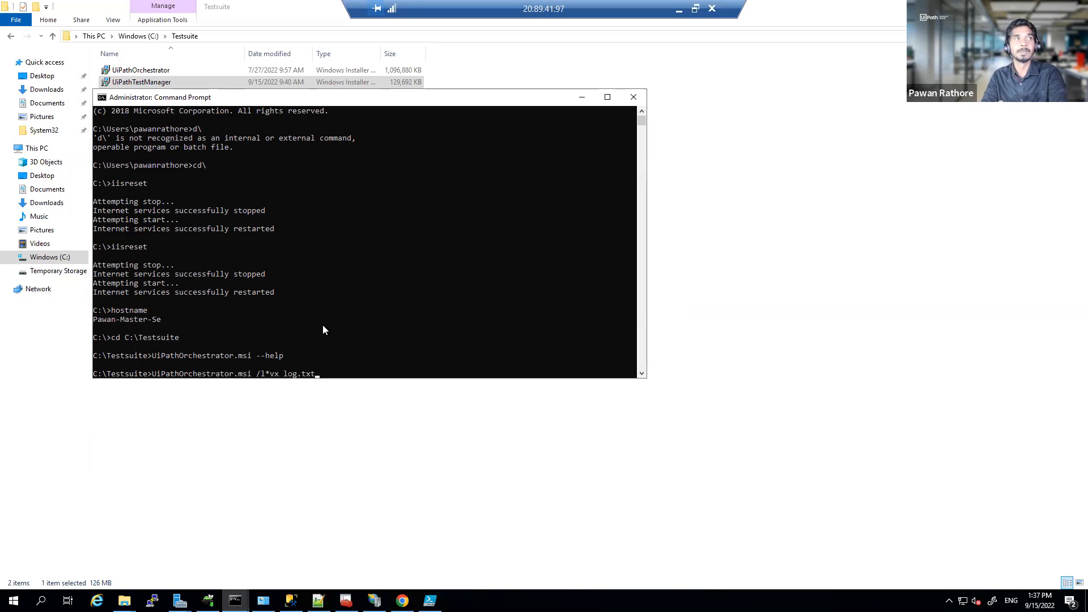
{"action": "left_click_drag", "start_coordinate": [257, 374], "coordinate": [311, 372]}
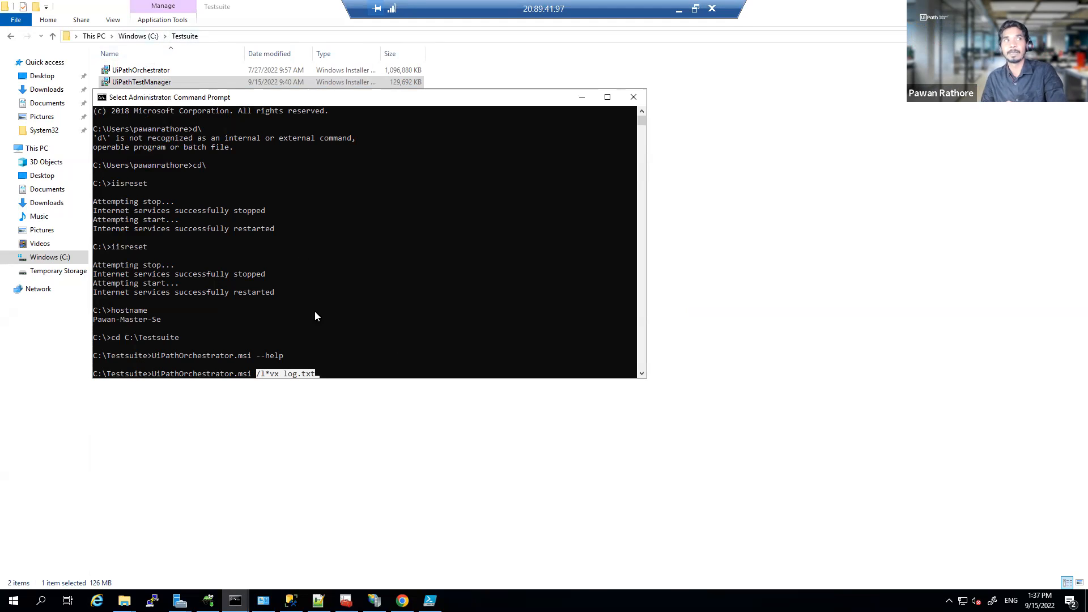
{"action": "left_click", "coordinate": [261, 374]}
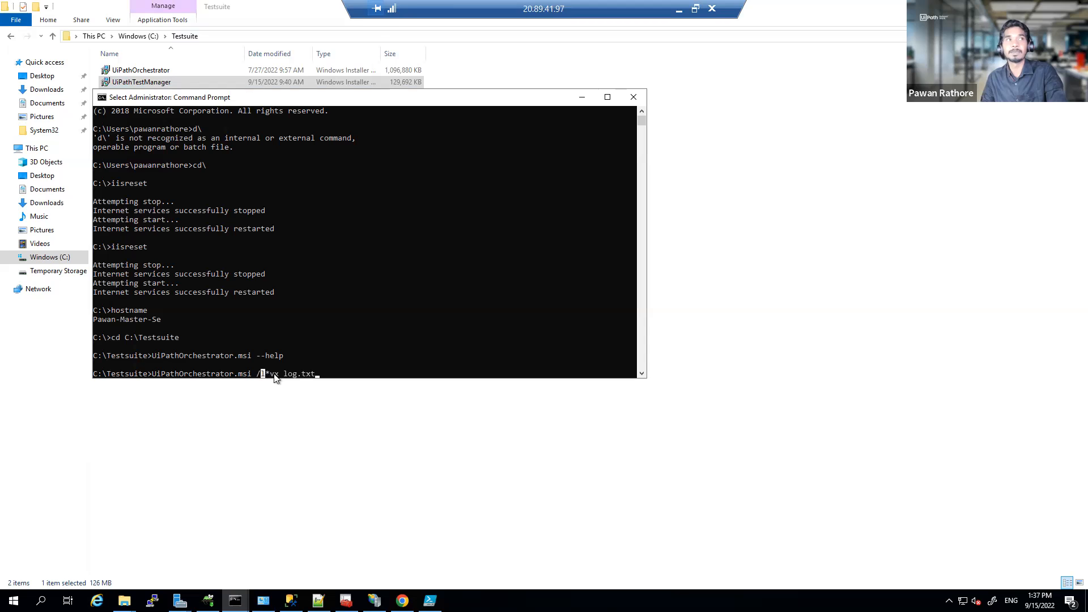
{"action": "left_click_drag", "start_coordinate": [284, 376], "coordinate": [311, 374]}
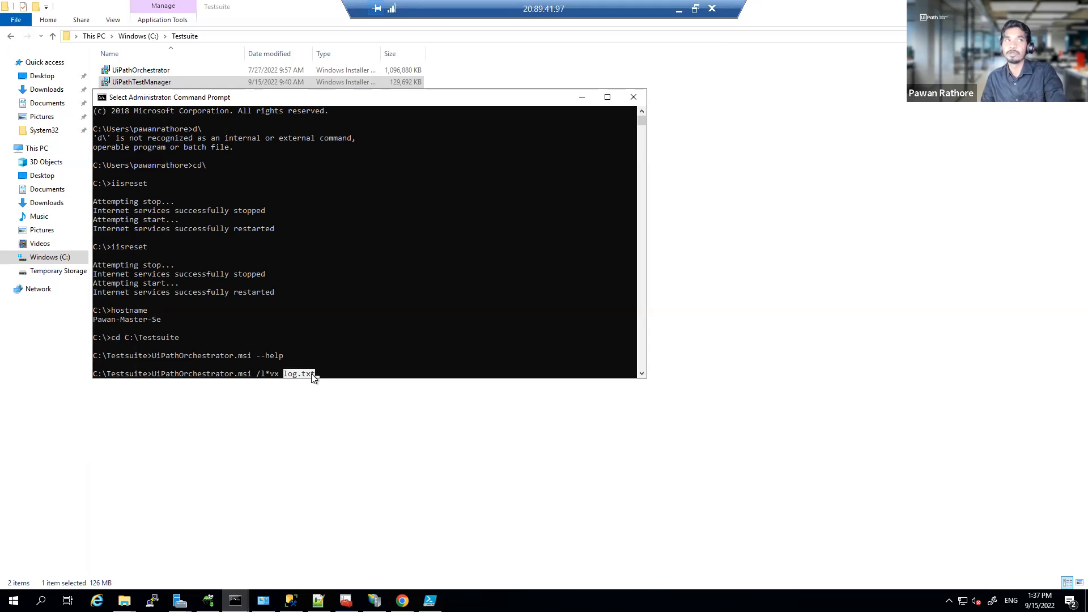
{"action": "left_click", "coordinate": [322, 375]}
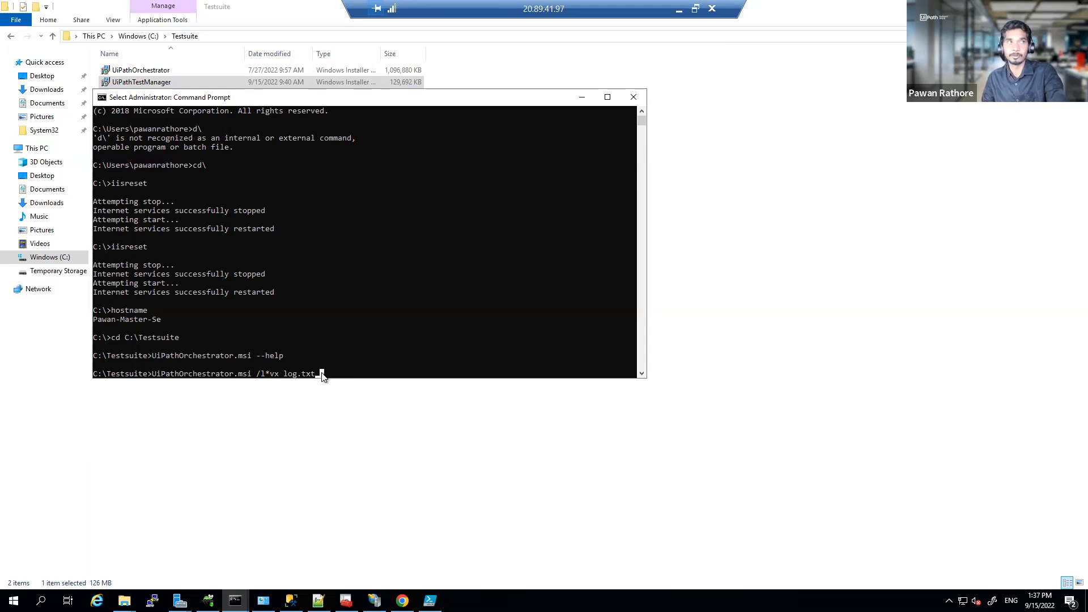
{"action": "left_click", "coordinate": [340, 374]}
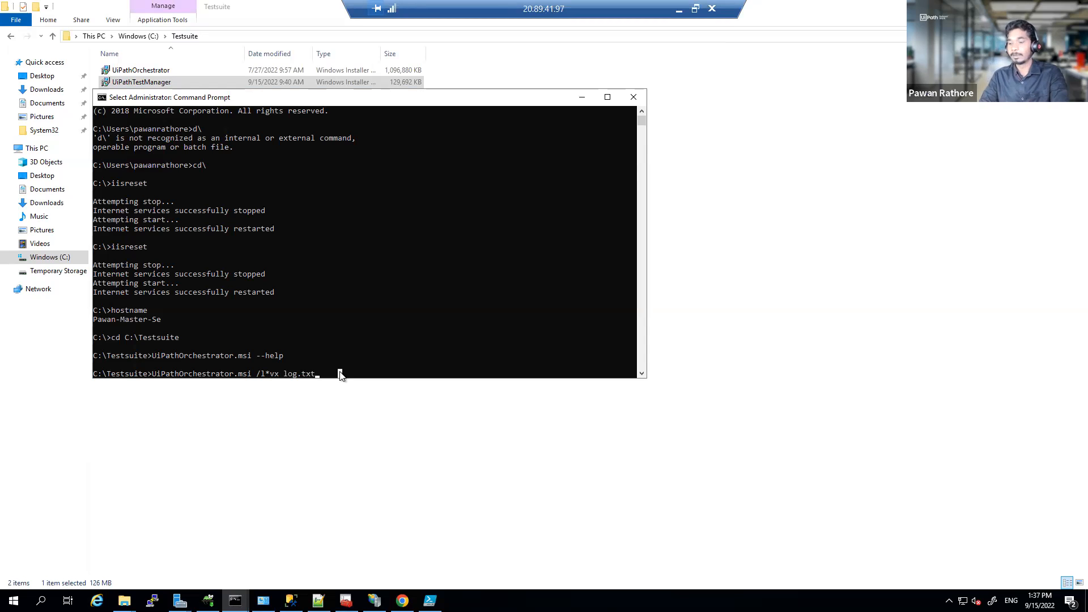
{"action": "key", "text": "Escape"}
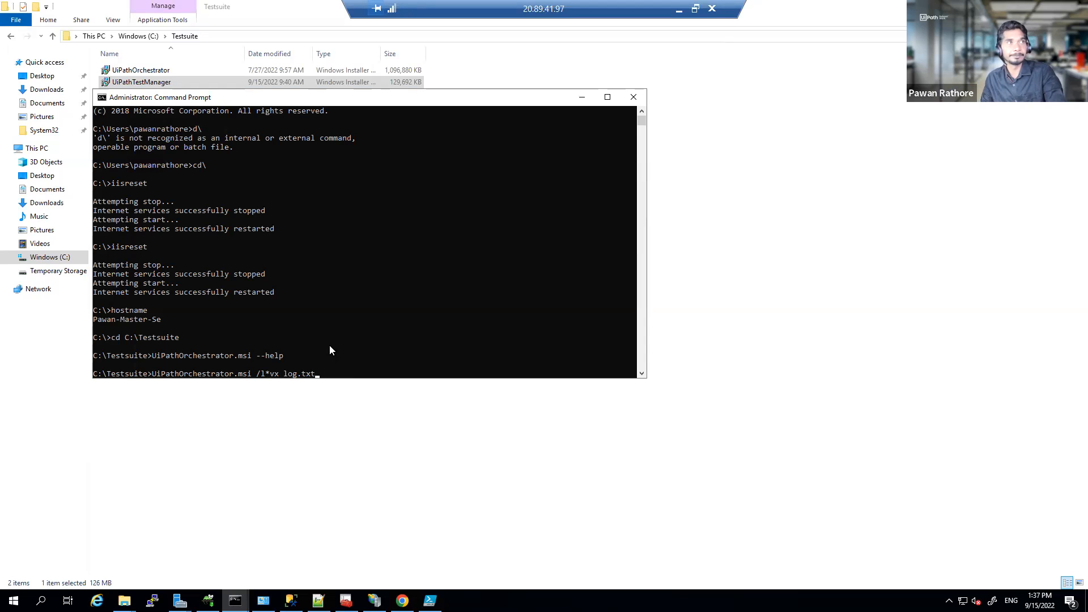
{"action": "scroll", "coordinate": [329, 345], "scroll_direction": "down", "scroll_amount": 4}
{"action": "left_click", "coordinate": [316, 275]}
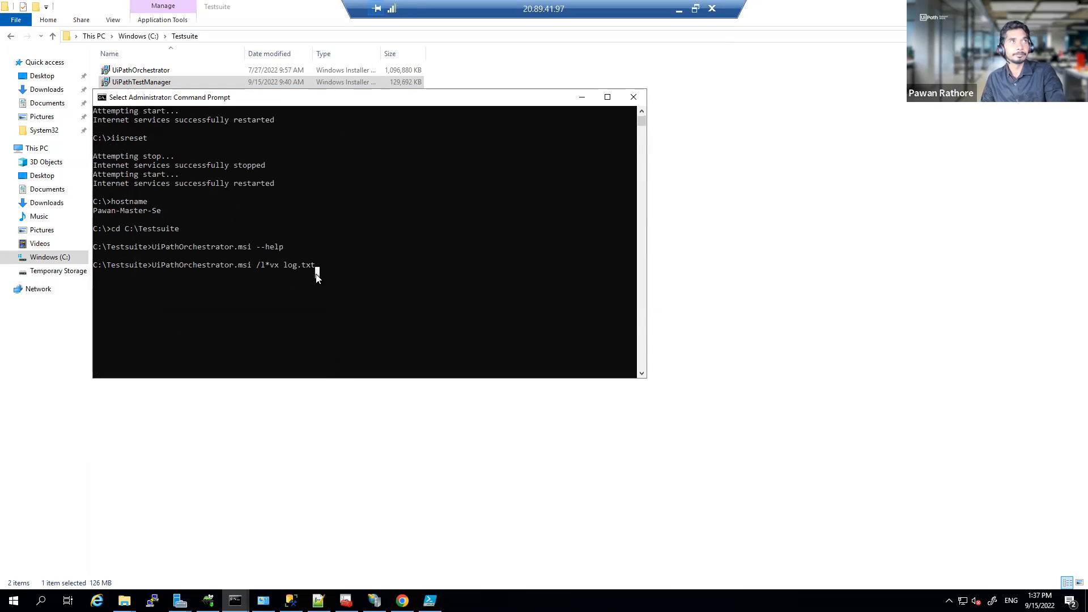
{"action": "key", "text": "Escape"}
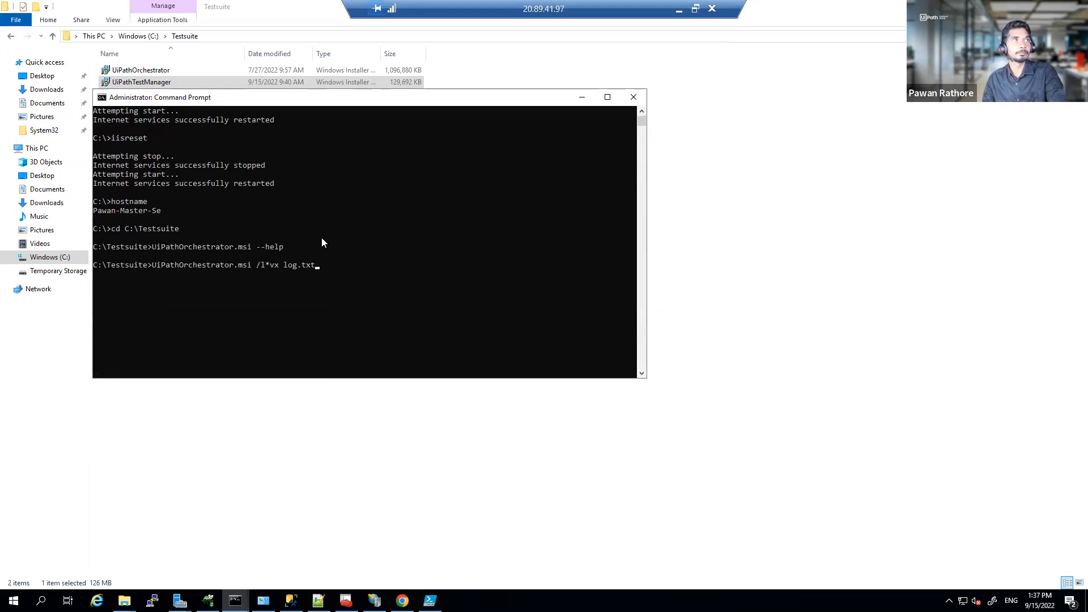
{"action": "left_click", "coordinate": [336, 266]}
{"action": "key", "text": "Escape"}
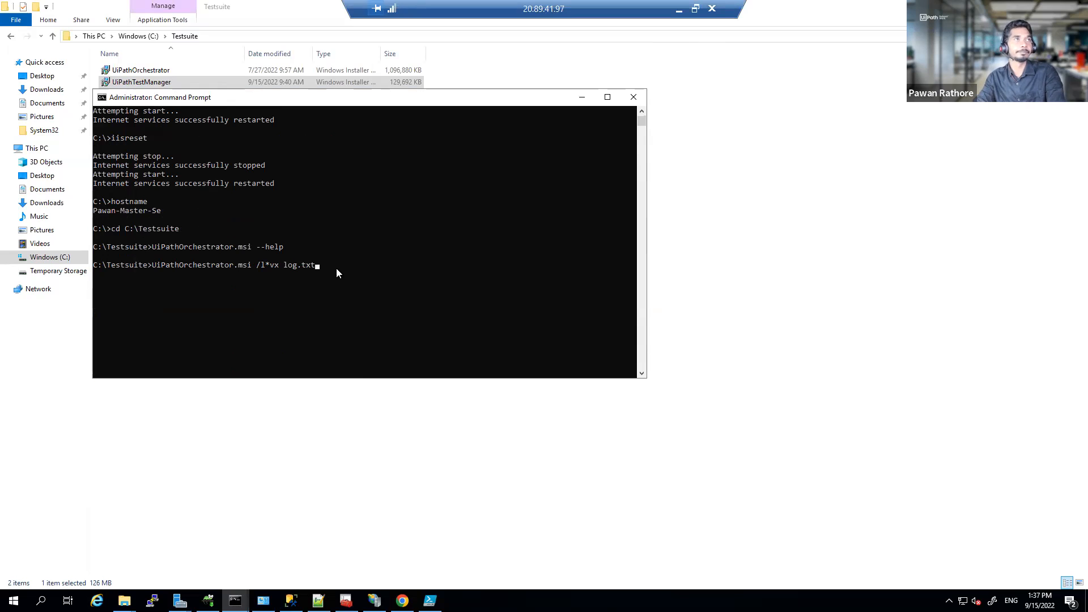
Step: Drop the logging option and launch UiPathOrchestrator.msi to open the Orchestrator setup wizard
{"action": "key", "text": "BackSpace"}
{"action": "key", "text": "BackSpace"}
{"action": "key", "text": "BackSpace"}
{"action": "key", "text": "BackSpace"}
{"action": "key", "text": "BackSpace"}
{"action": "key", "text": "BackSpace"}
{"action": "key", "text": "BackSpace"}
{"action": "key", "text": "BackSpace"}
{"action": "key", "text": "BackSpace"}
{"action": "key", "text": "BackSpace"}
{"action": "key", "text": "BackSpace"}
{"action": "key", "text": "BackSpace"}
{"action": "key", "text": "BackSpace"}
{"action": "key", "text": "BackSpace"}
{"action": "key", "text": "BackSpace"}
{"action": "key", "text": "BackSpace"}
{"action": "key", "text": "BackSpace"}
{"action": "key", "text": "BackSpace"}
{"action": "key", "text": "BackSpace"}
{"action": "key", "text": "BackSpace"}
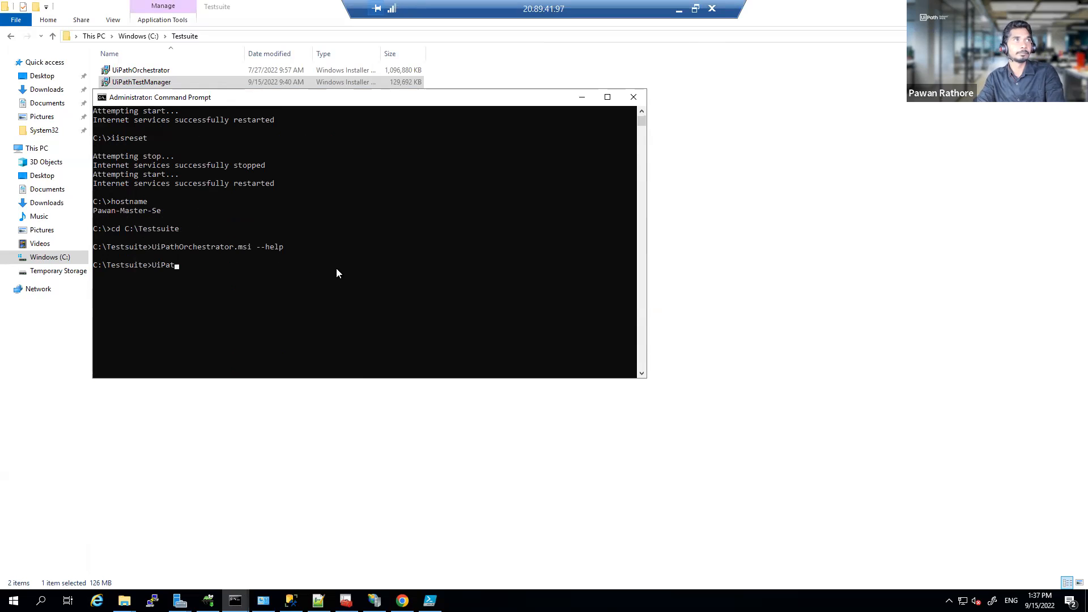
{"action": "type", "text": "Pat"}
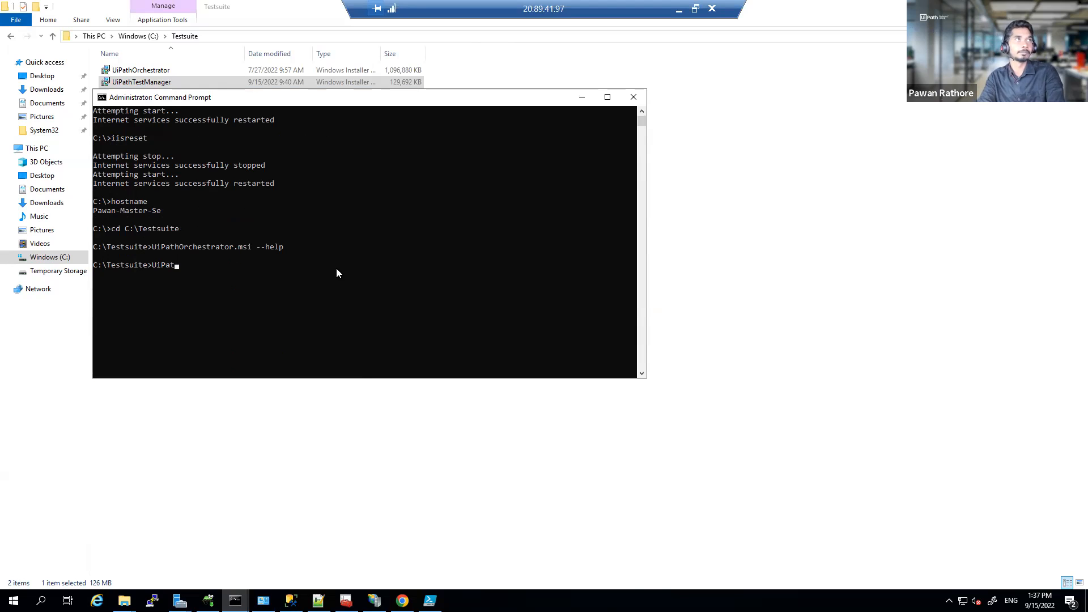
{"action": "key", "text": "Tab"}
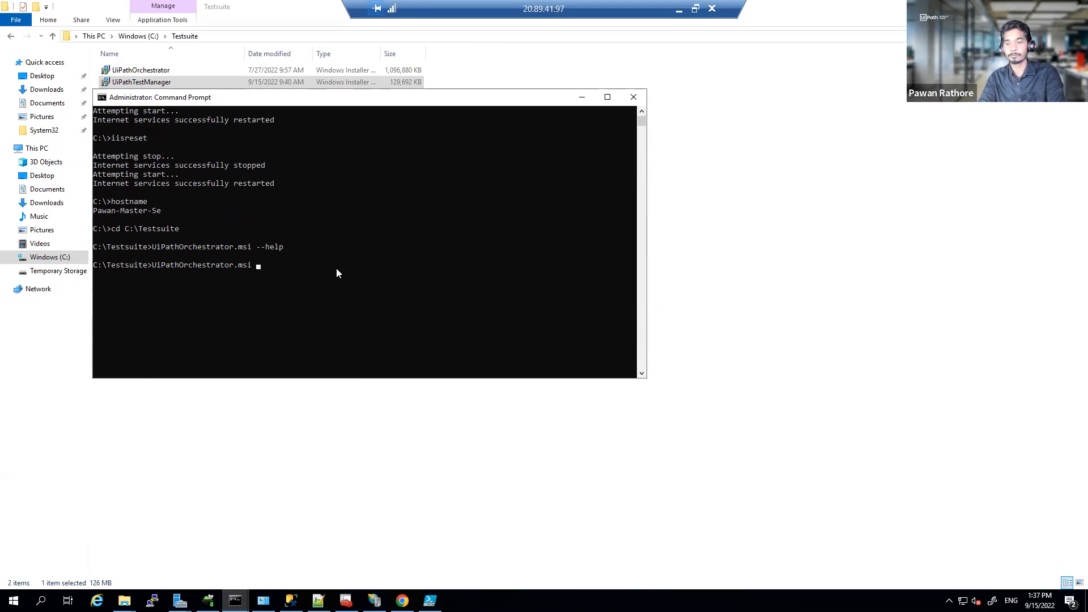
{"action": "key", "text": "Return"}
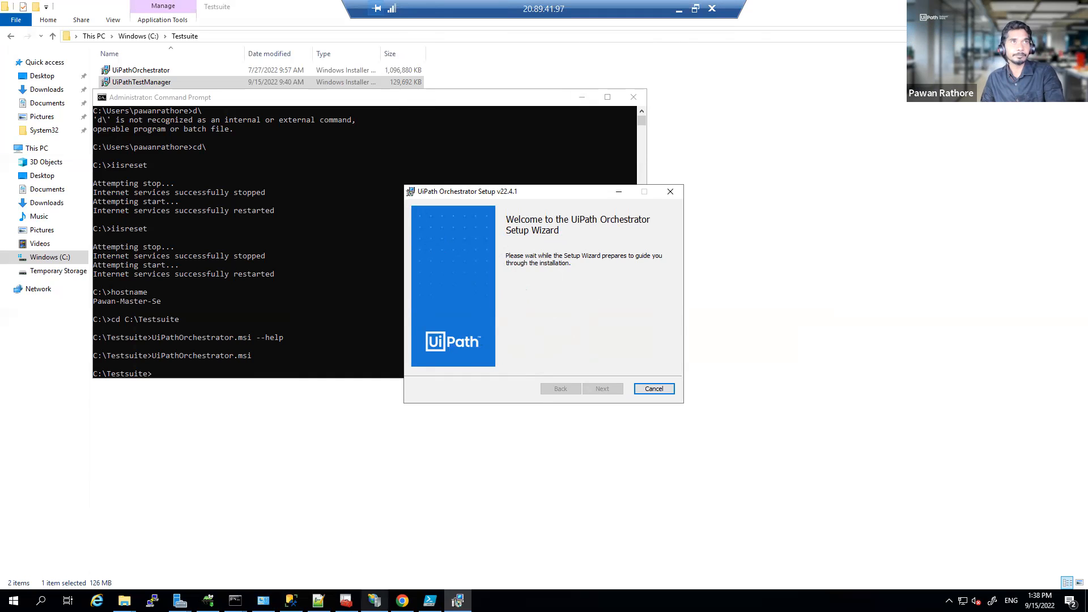
Step: Show the UiPath Orchestrator site home in IIS Manager, then cancel and exit the Orchestrator setup
{"action": "left_click", "coordinate": [374, 601]}
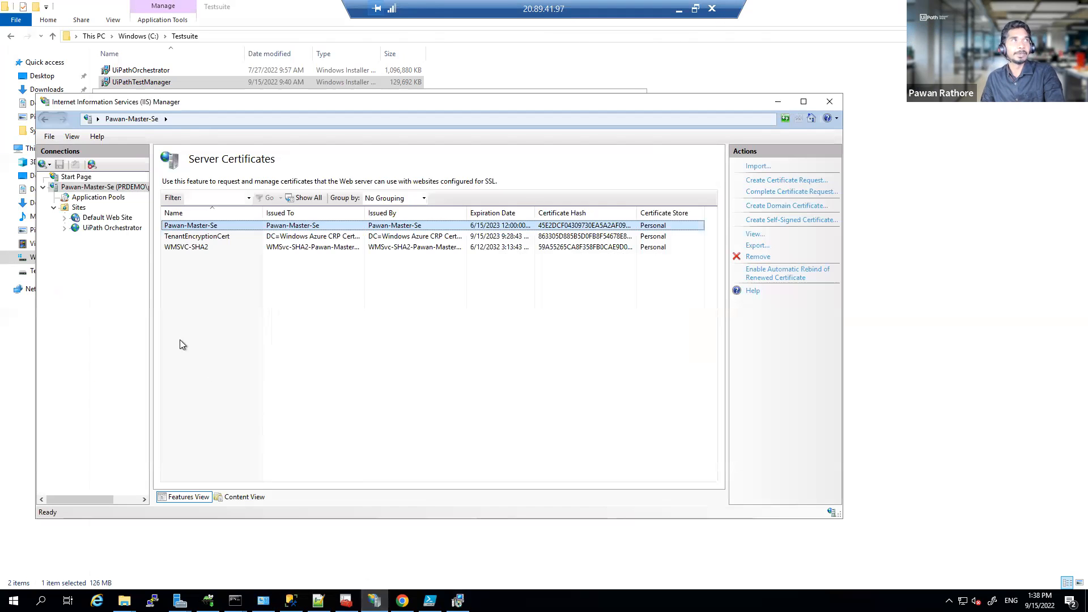
{"action": "left_click", "coordinate": [114, 229]}
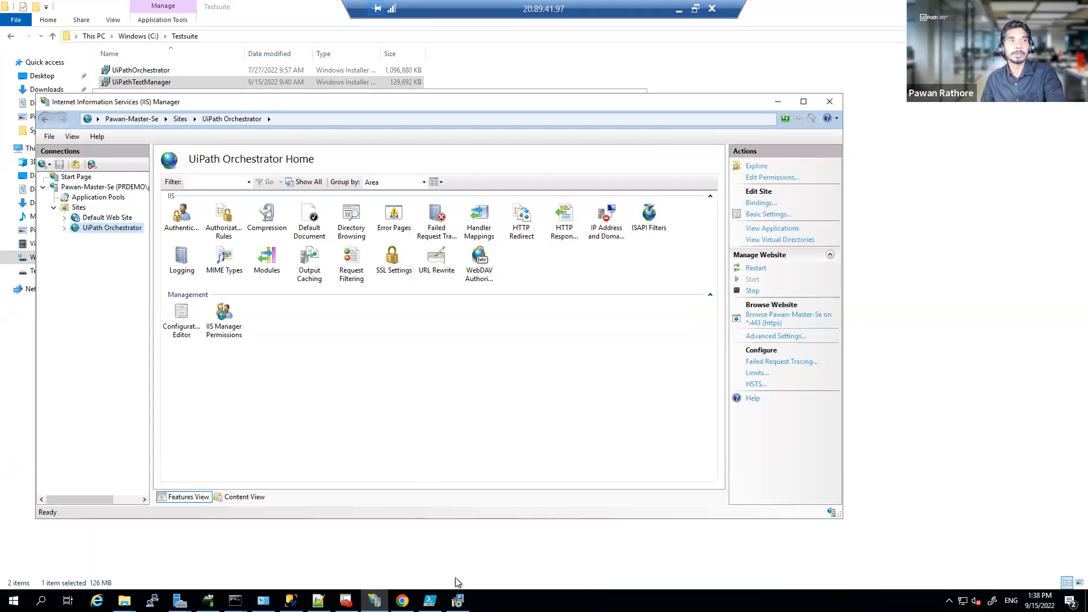
{"action": "left_click", "coordinate": [458, 600]}
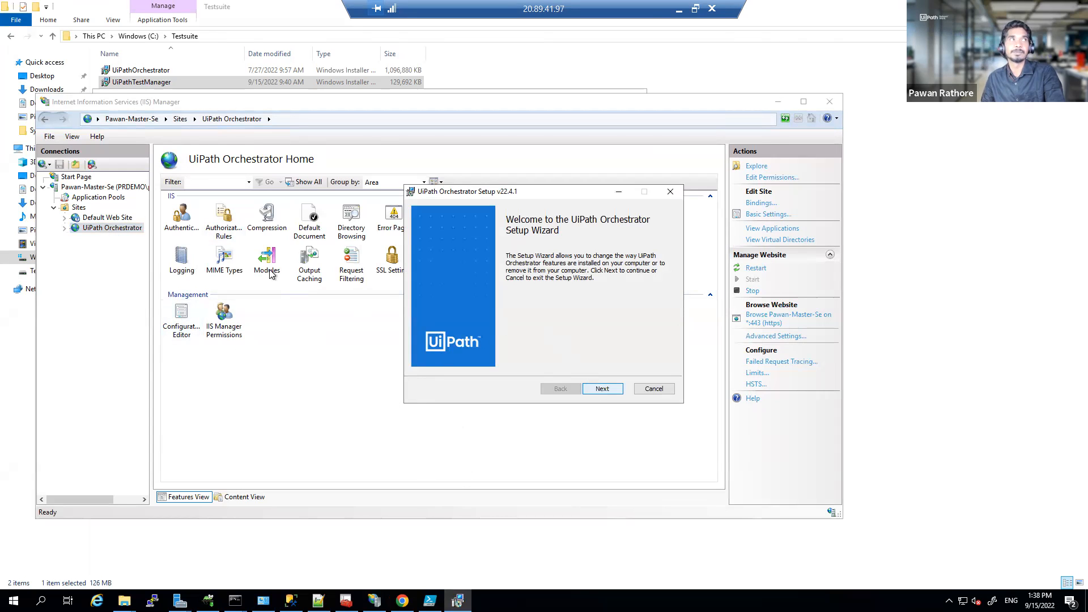
{"action": "left_click", "coordinate": [606, 388]}
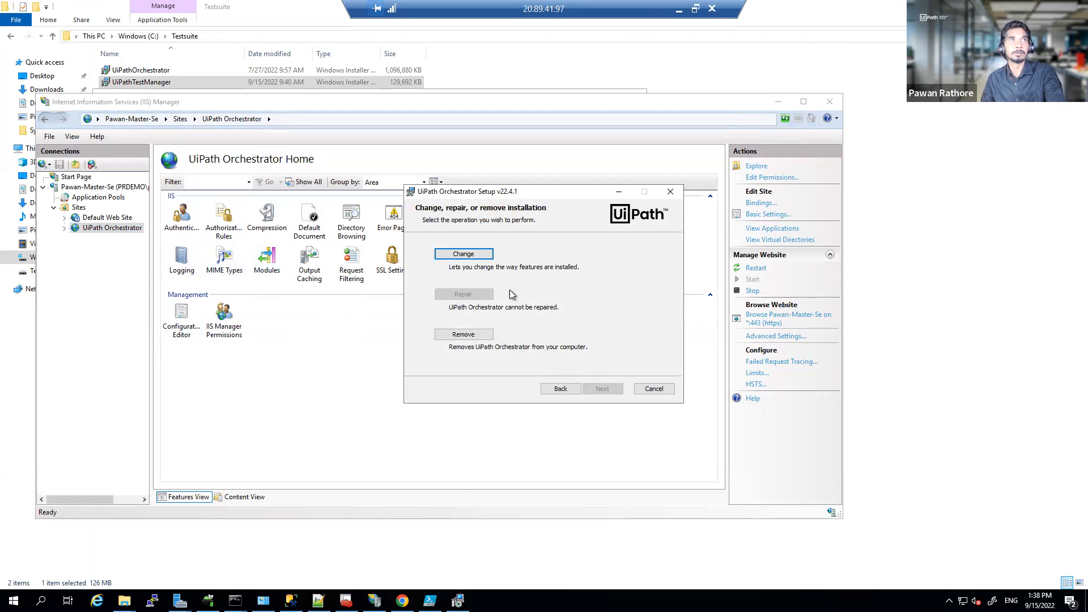
{"action": "left_click", "coordinate": [656, 389]}
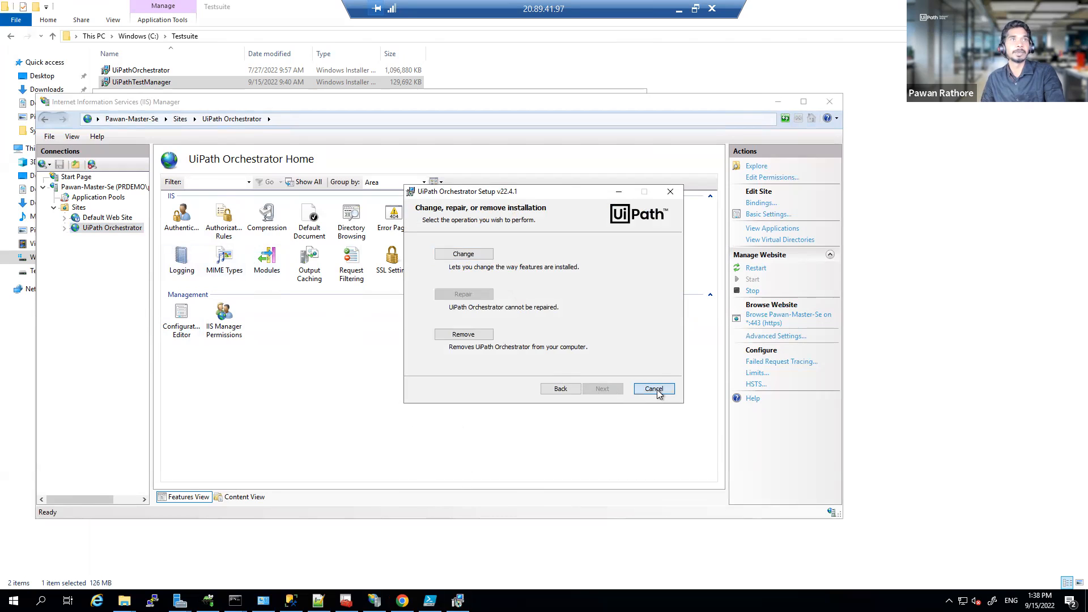
{"action": "left_click", "coordinate": [538, 319]}
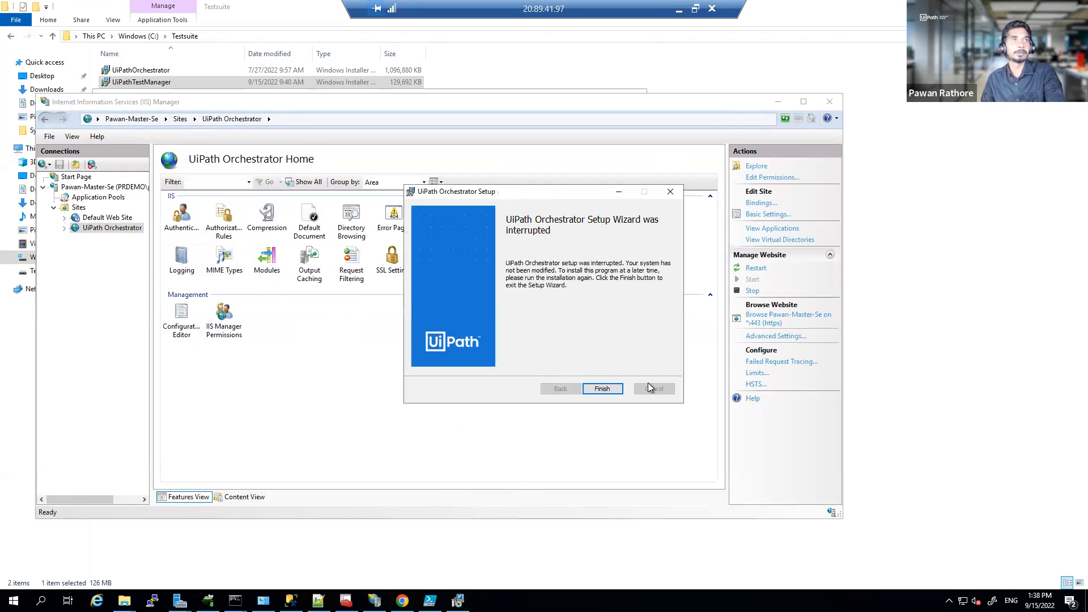
{"action": "left_click", "coordinate": [601, 389]}
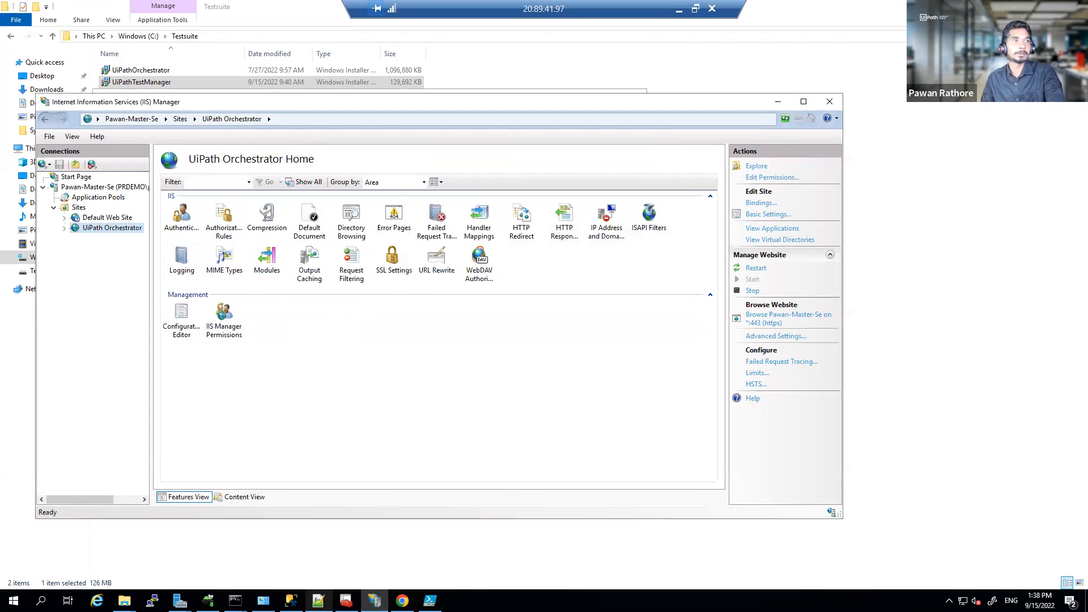
{"action": "left_click", "coordinate": [125, 600]}
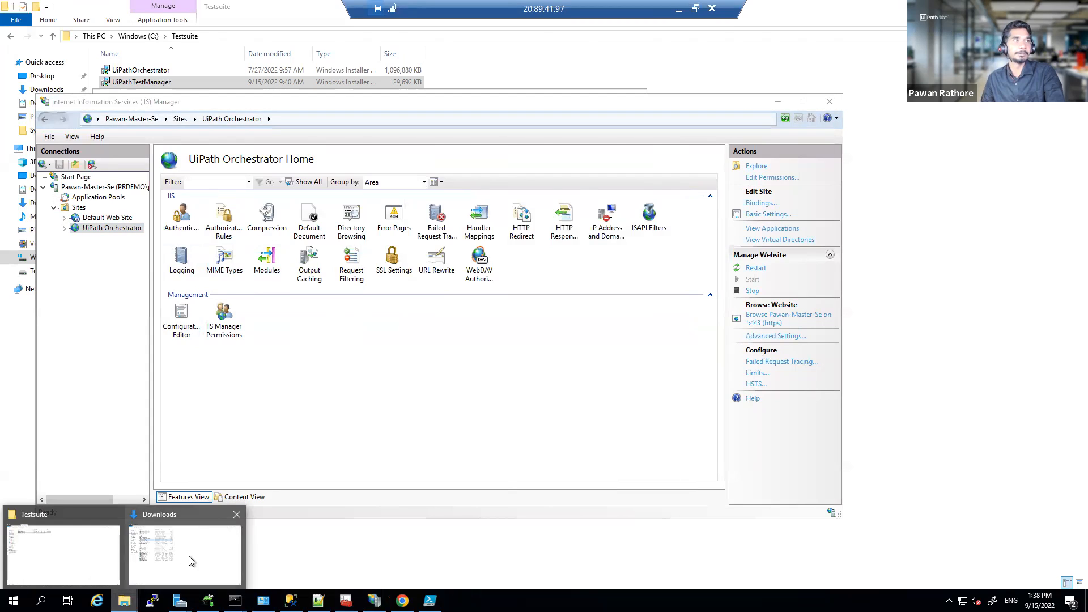
{"action": "left_click", "coordinate": [88, 561]}
Step: Launch the UiPathTestManager installer, accept the license agreement, and continue to IIS Settings
{"action": "double_click", "coordinate": [168, 86]}
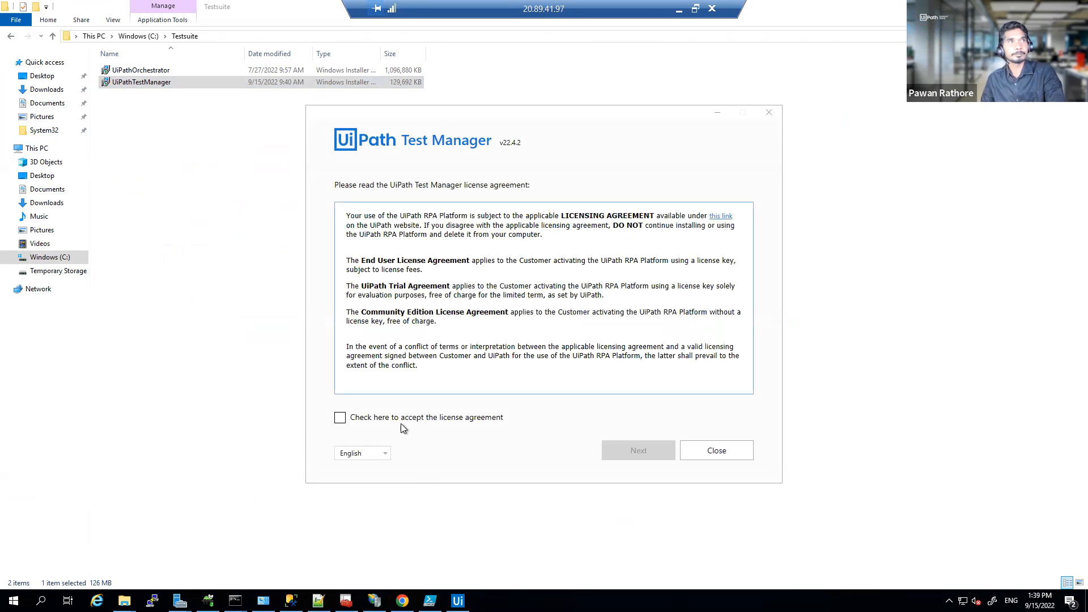
{"action": "left_click", "coordinate": [372, 419]}
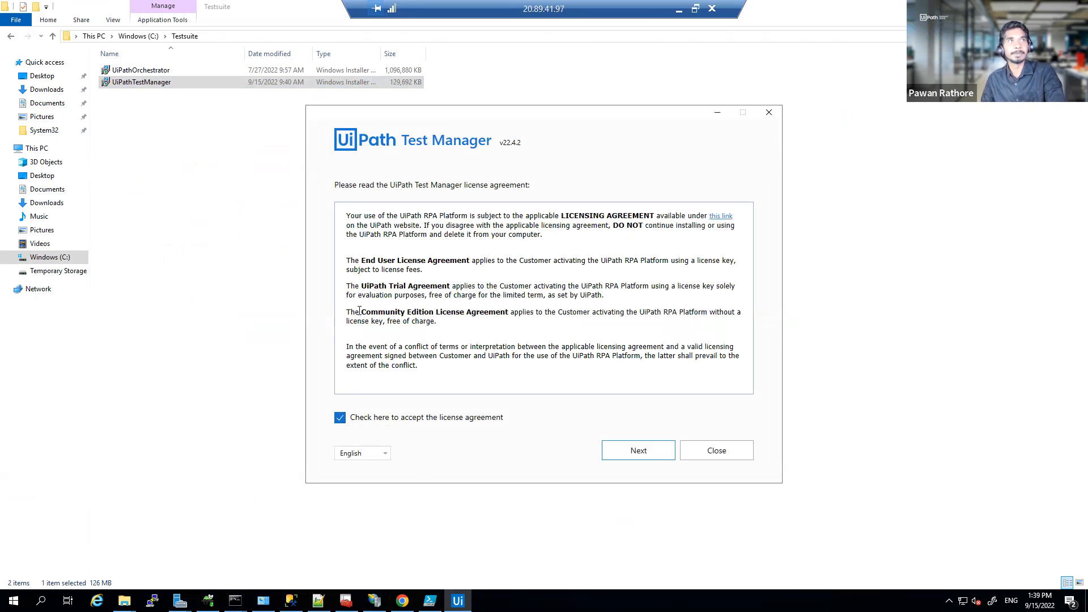
{"action": "left_click_drag", "start_coordinate": [364, 255], "coordinate": [449, 323]}
{"action": "left_click", "coordinate": [633, 462]}
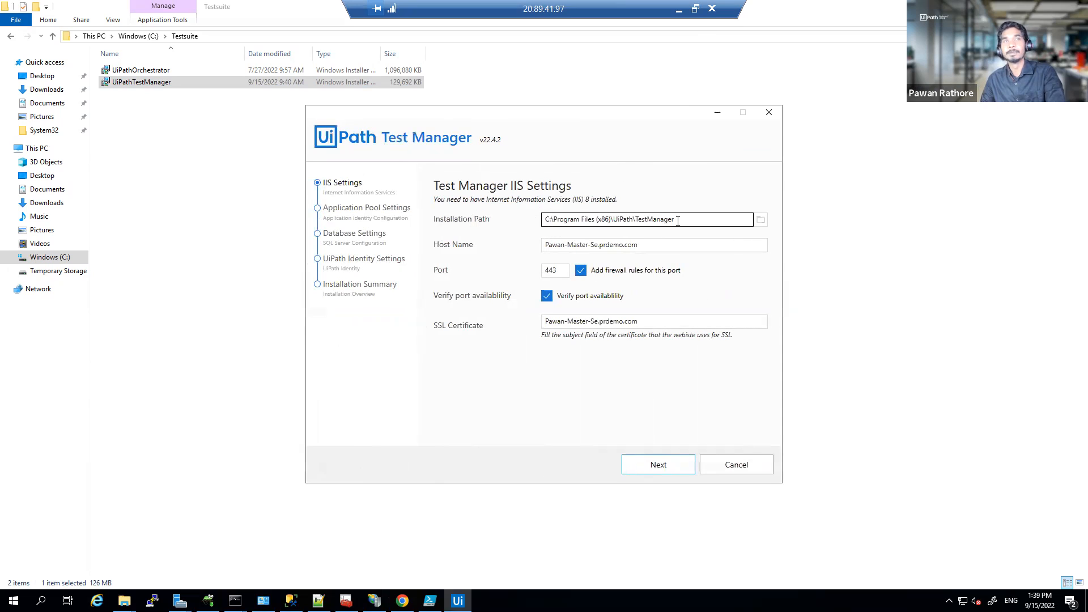
Step: Remove the .prdemo.com suffix from the Host Name and the SSL certificate name
{"action": "left_click_drag", "start_coordinate": [673, 220], "coordinate": [544, 219]}
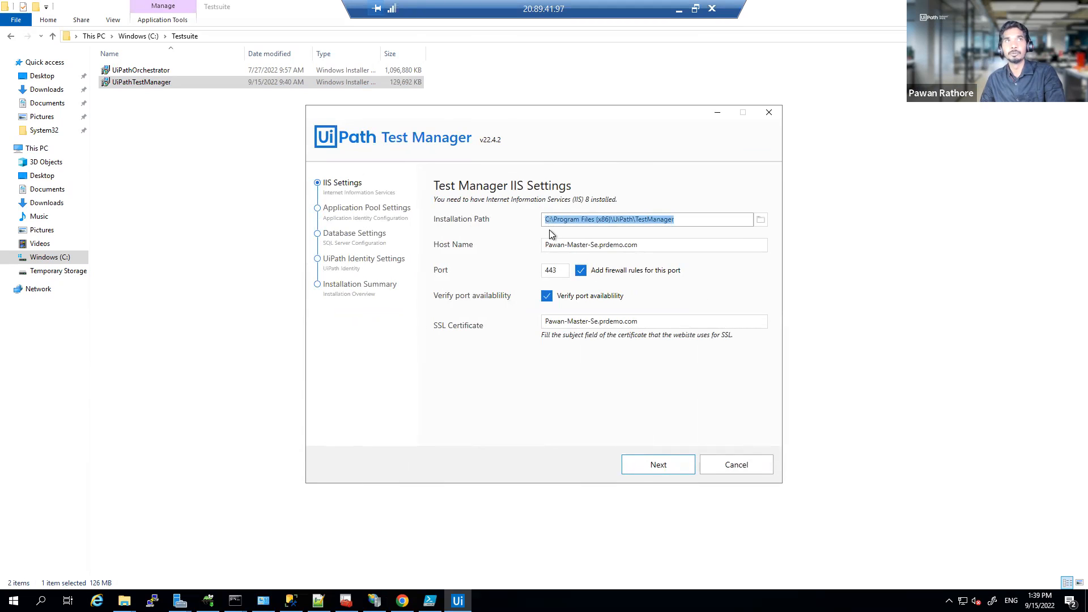
{"action": "left_click", "coordinate": [599, 246]}
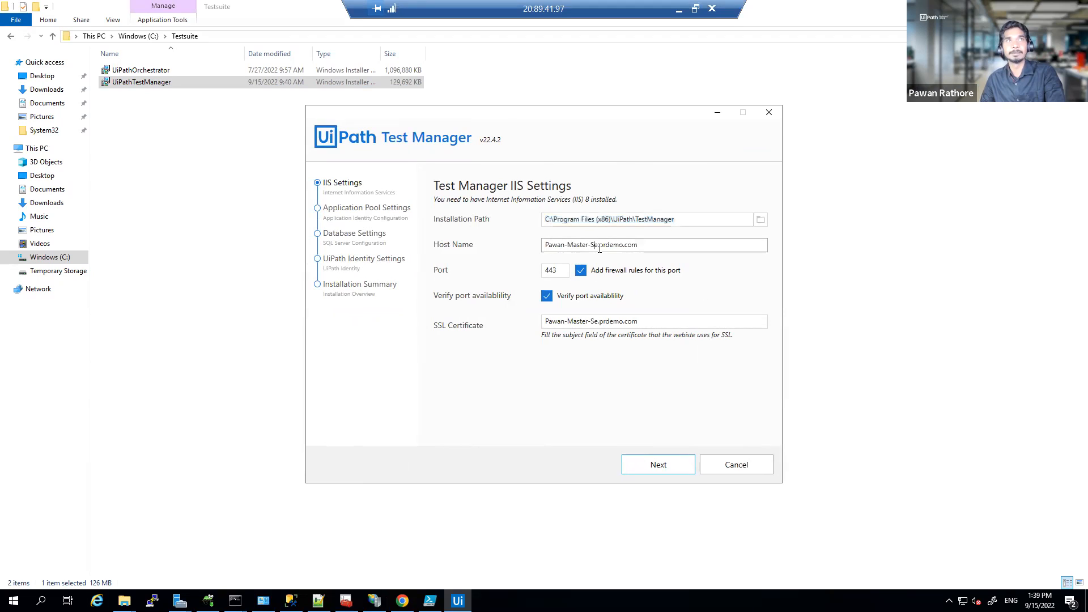
{"action": "key", "text": "shift+End"}
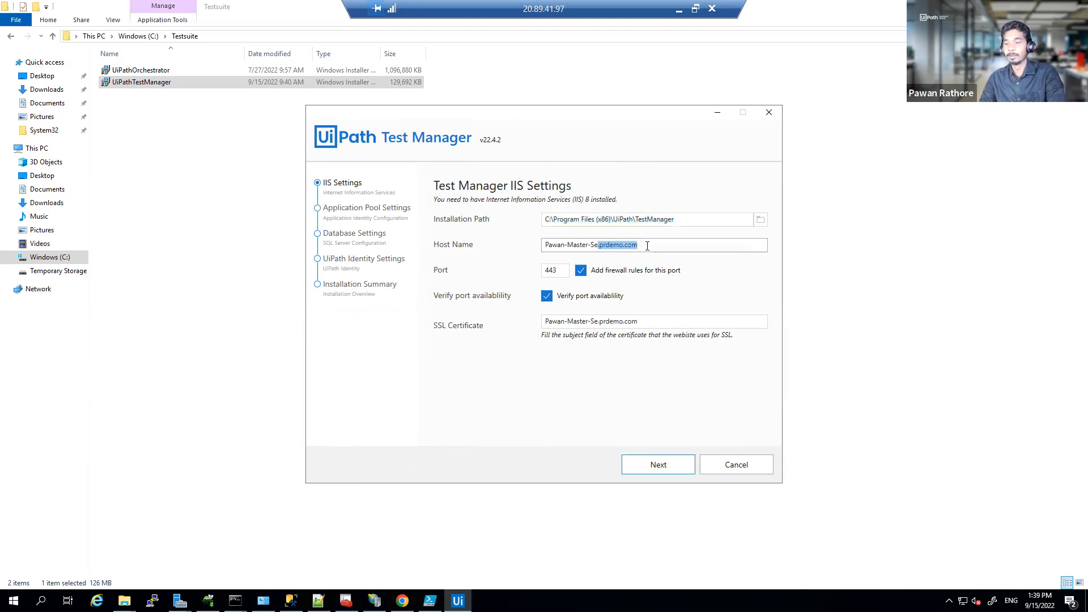
{"action": "key", "text": "Delete"}
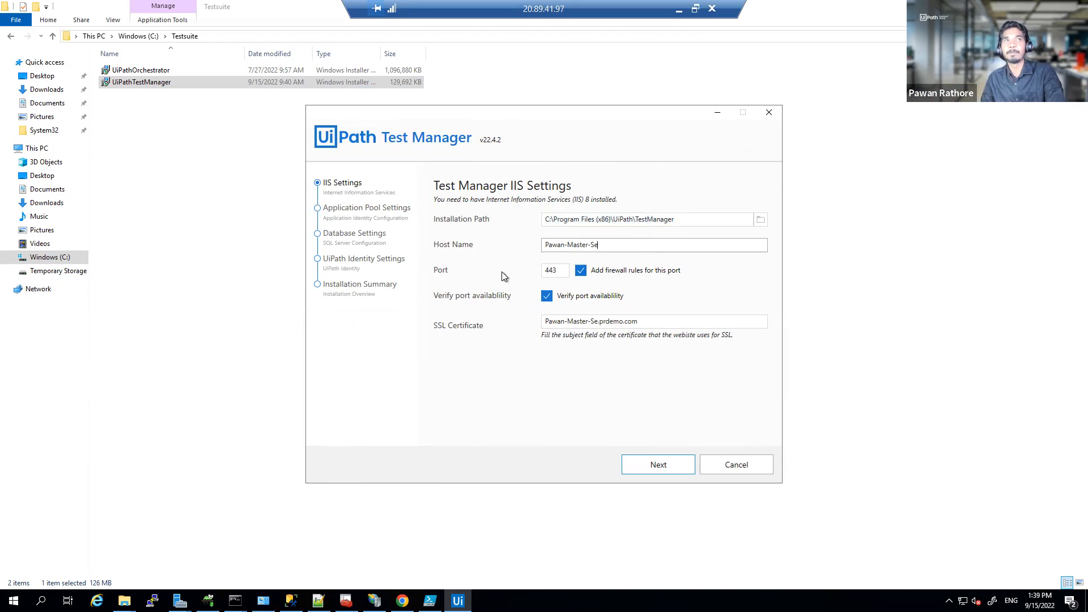
{"action": "left_click", "coordinate": [546, 272]}
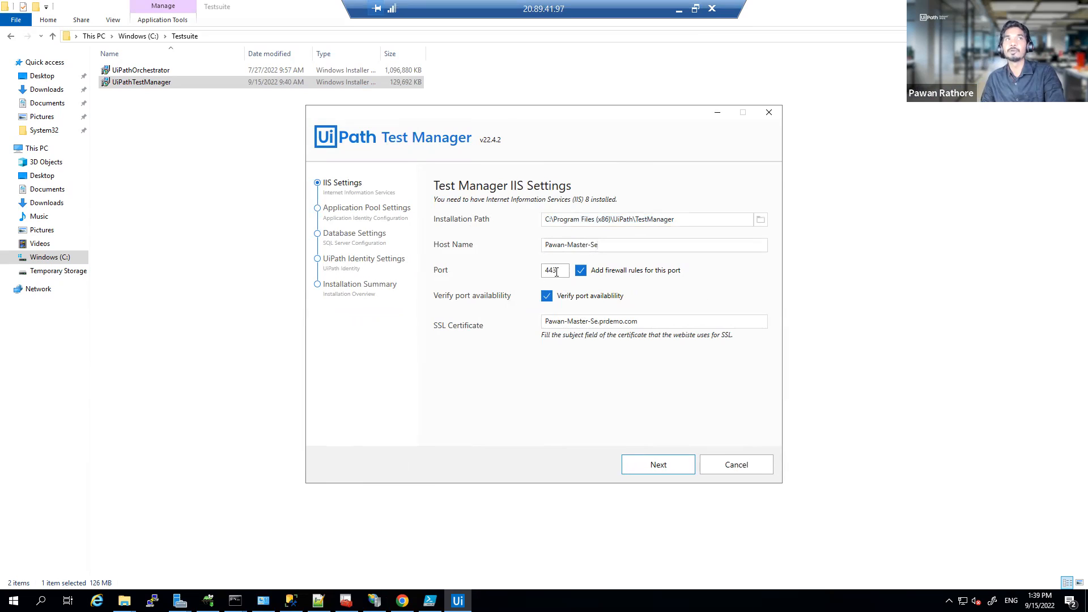
{"action": "double_click", "coordinate": [547, 273]}
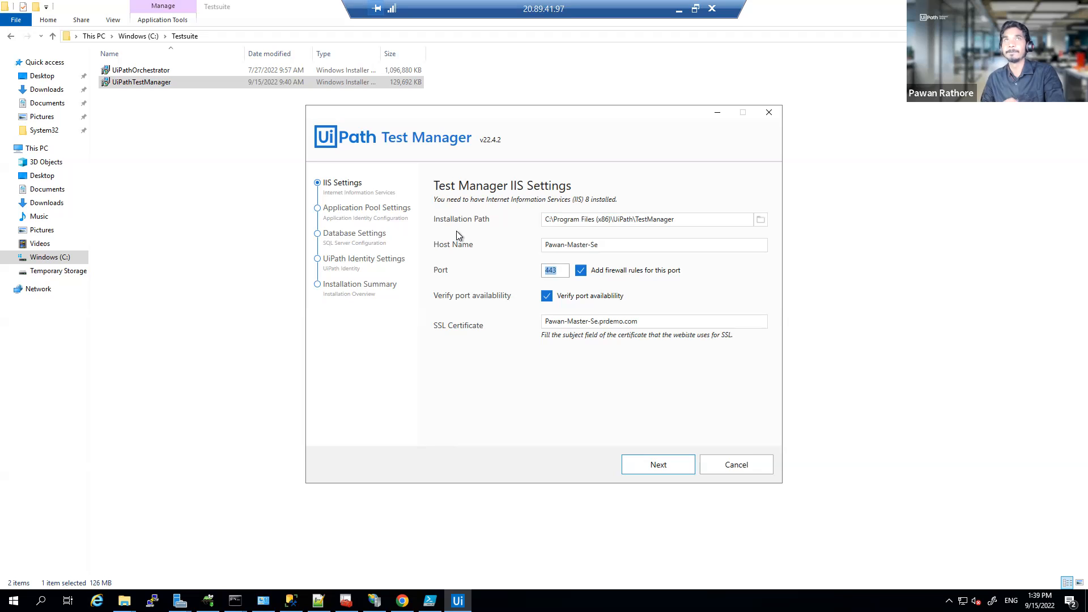
{"action": "left_click", "coordinate": [547, 270]}
{"action": "left_click", "coordinate": [597, 322]}
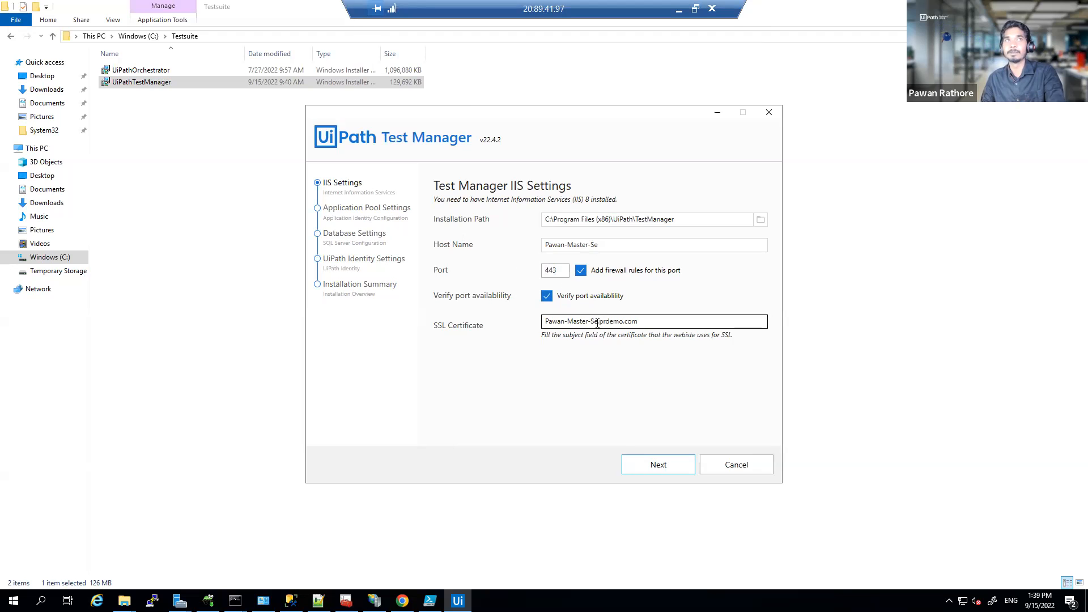
{"action": "left_click_drag", "start_coordinate": [629, 323], "coordinate": [661, 323]}
{"action": "key", "text": "BackSpace"}
Step: After the port-443-in-use error, change the port to 8443 and continue to Application Pool Settings
{"action": "left_click", "coordinate": [659, 468]}
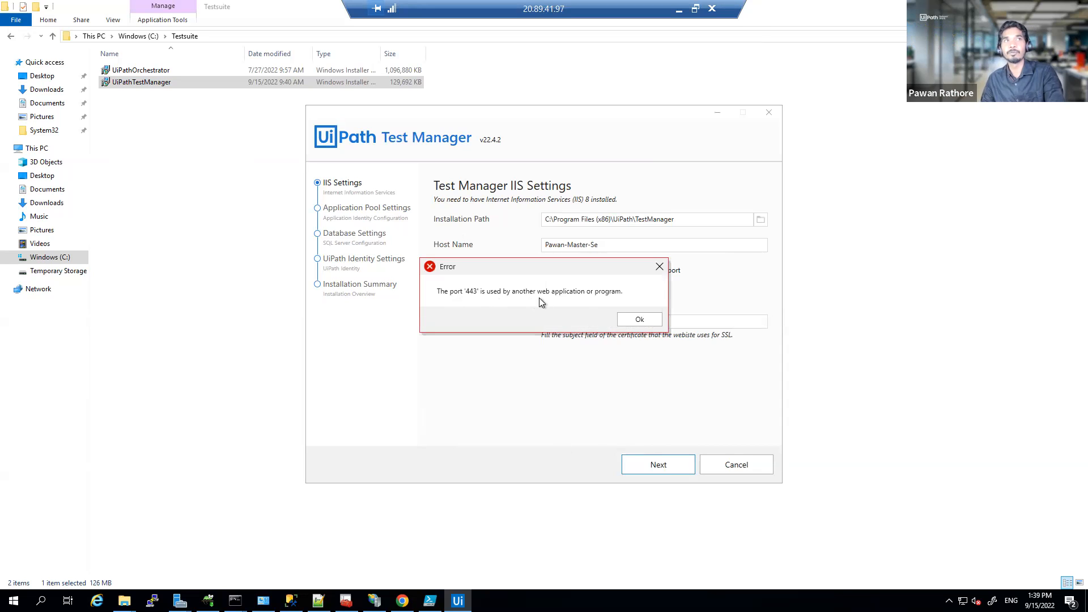
{"action": "left_click", "coordinate": [628, 320]}
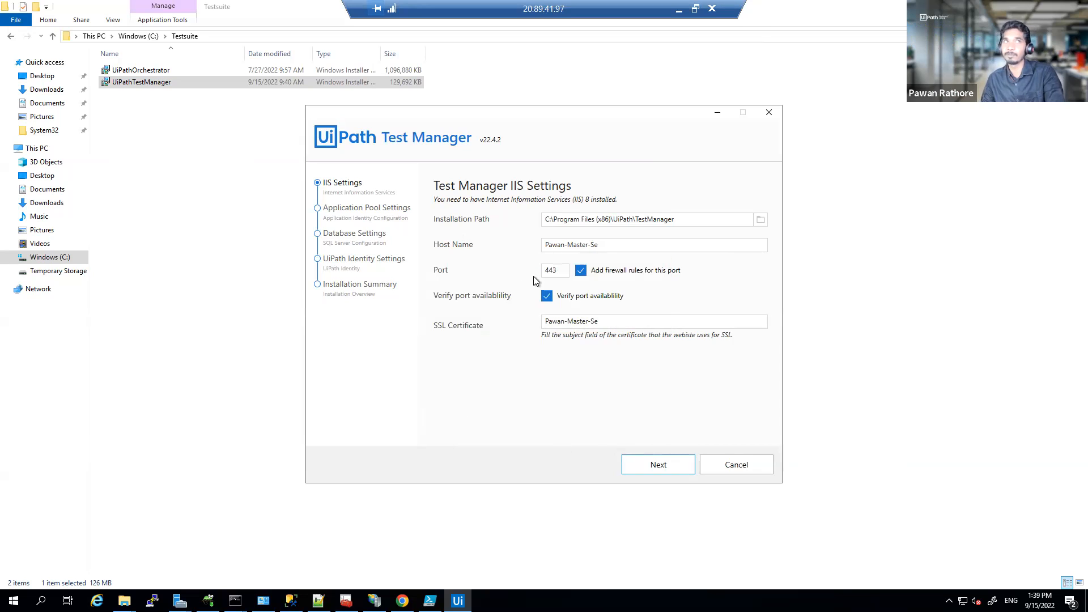
{"action": "left_click", "coordinate": [544, 272]}
{"action": "type", "text": "8"}
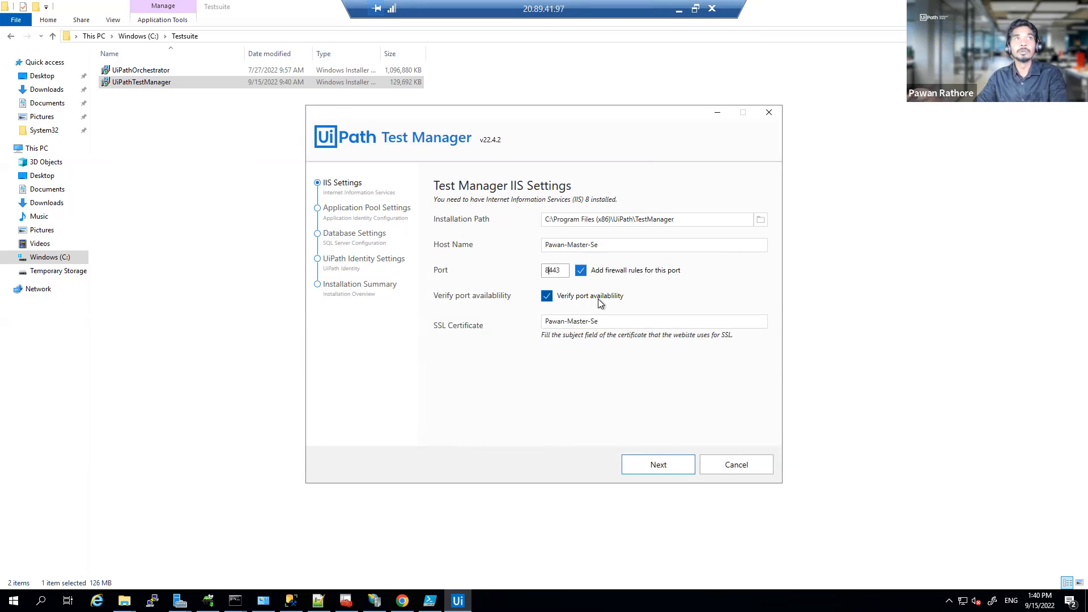
{"action": "left_click", "coordinate": [628, 464]}
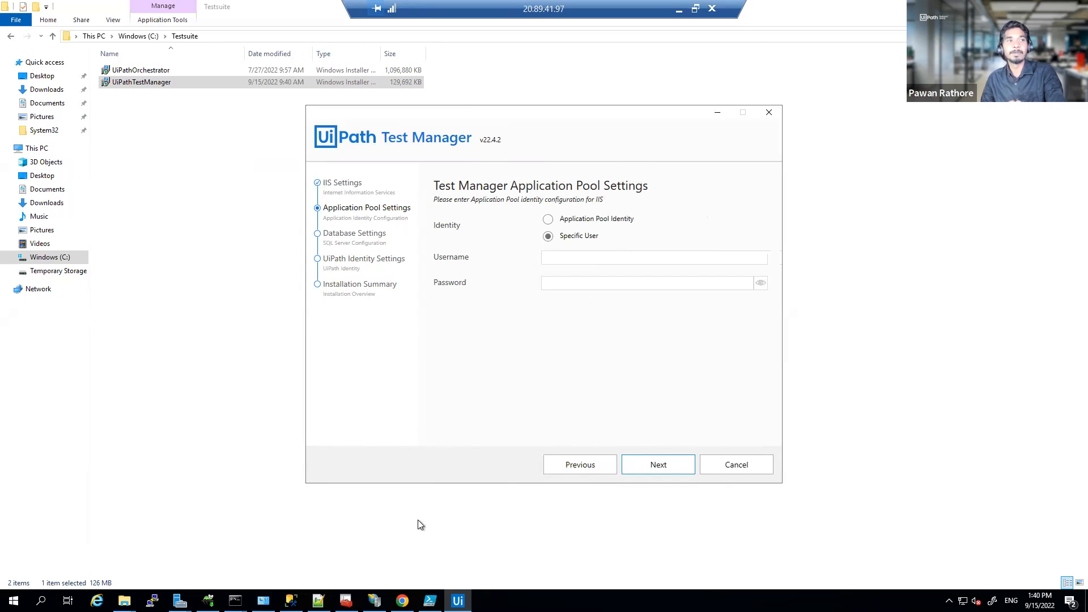
Step: Check IIS Manager's existing application pools, then set the pool to run under Application Pool Identity
{"action": "mouse_move", "coordinate": [373, 600]}
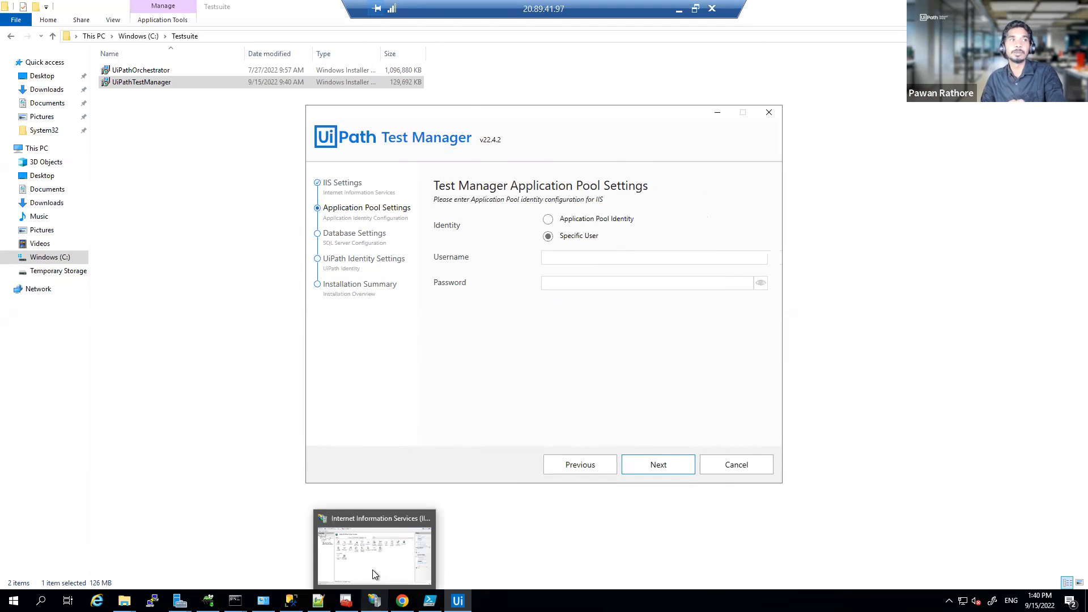
{"action": "left_click", "coordinate": [389, 526]}
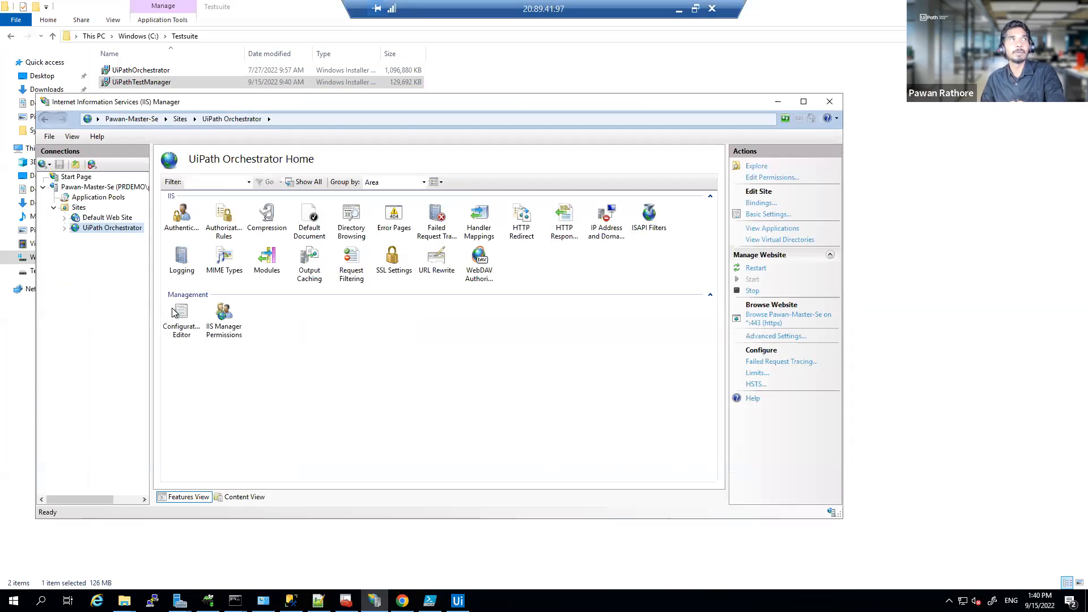
{"action": "left_click", "coordinate": [112, 198]}
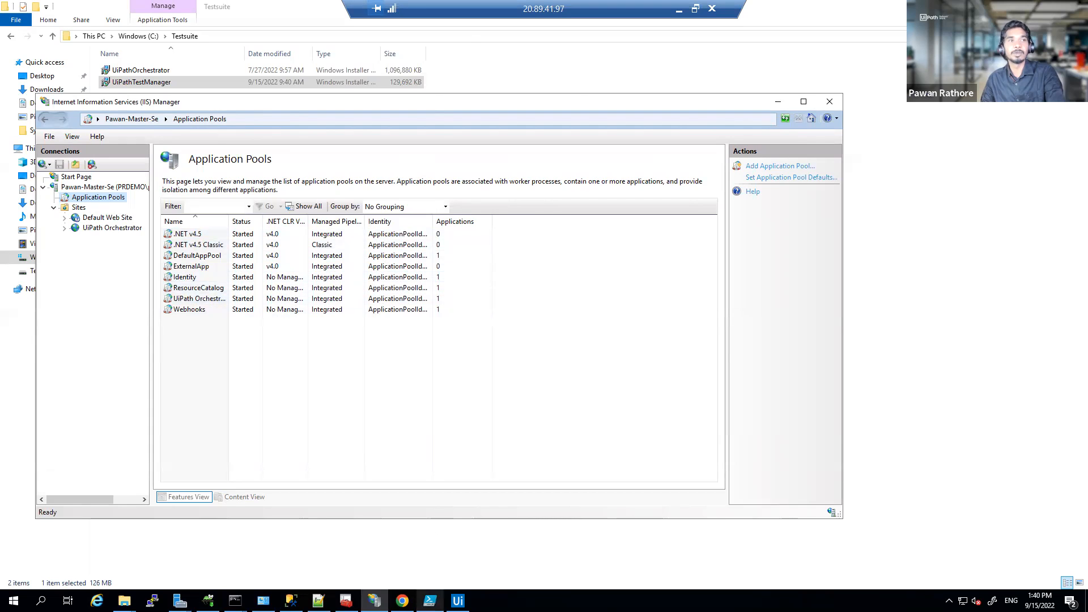
{"action": "left_click", "coordinate": [462, 544]}
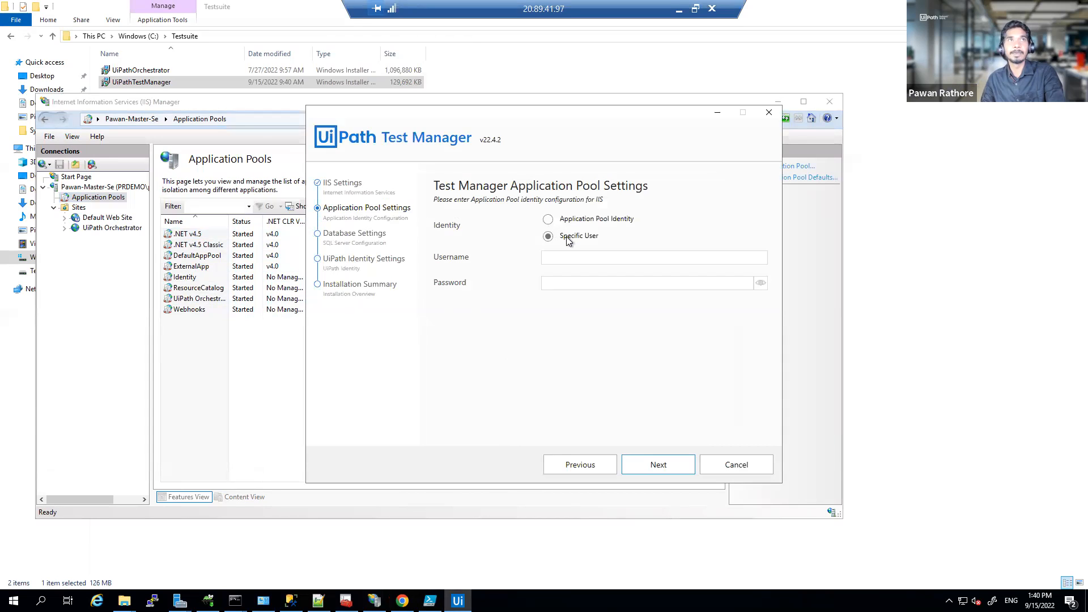
{"action": "left_click", "coordinate": [572, 261]}
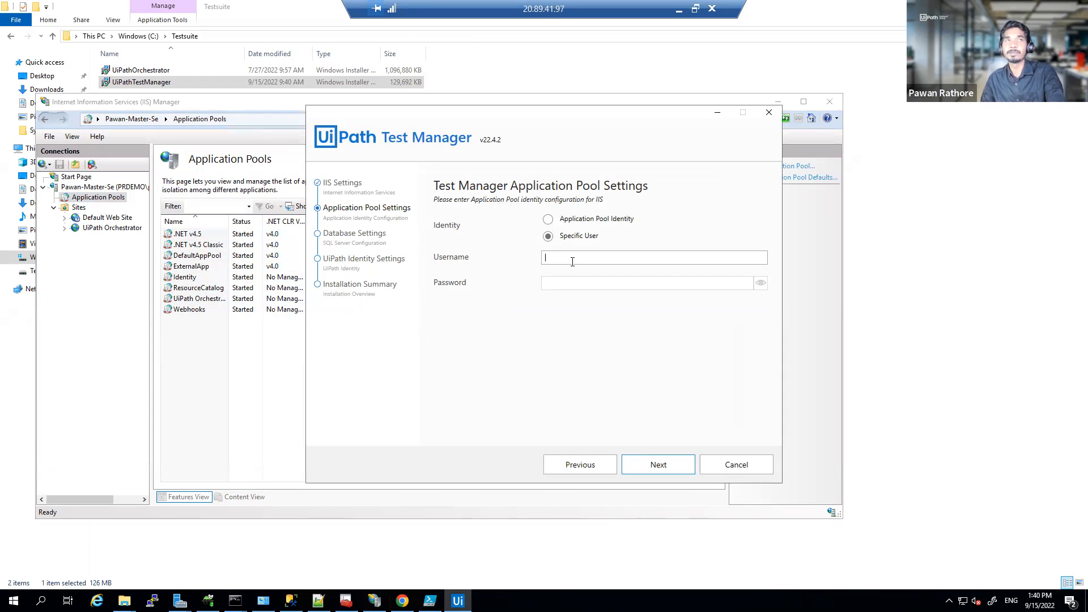
{"action": "left_click", "coordinate": [548, 220]}
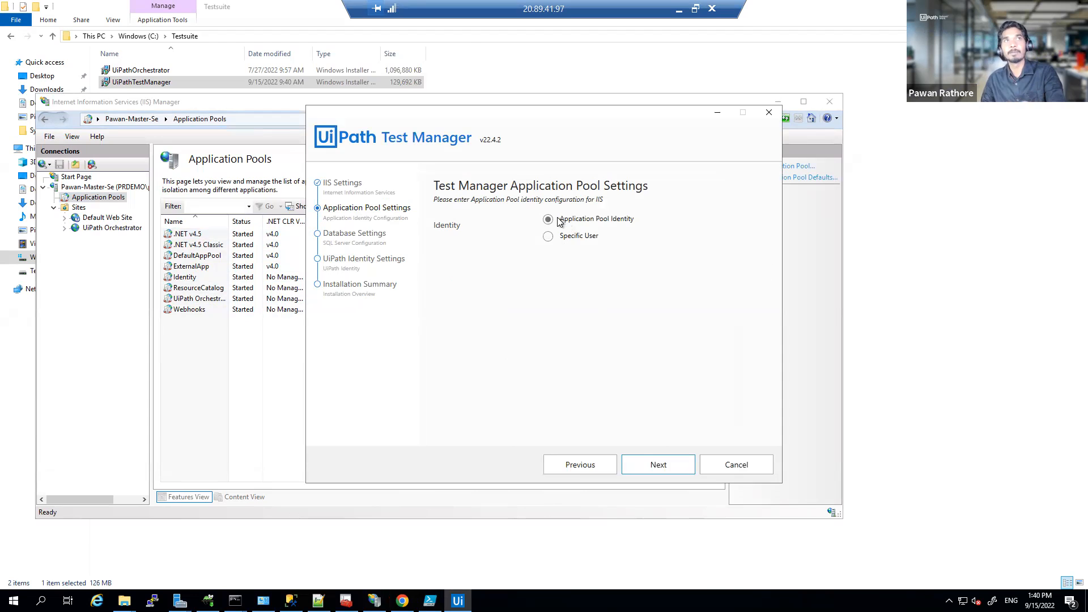
Step: Replace the SQL Server Host with the SQLEXPRESS server name copied from the Notepad++ notes
{"action": "left_click", "coordinate": [647, 465]}
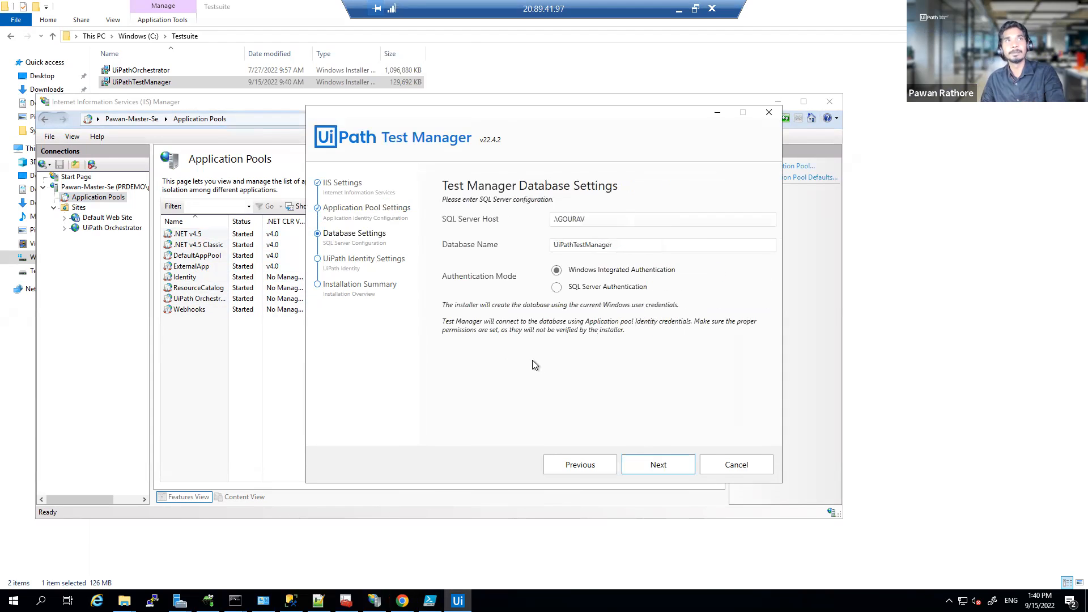
{"action": "key", "text": "ctrl+a"}
{"action": "key", "text": "BackSpace"}
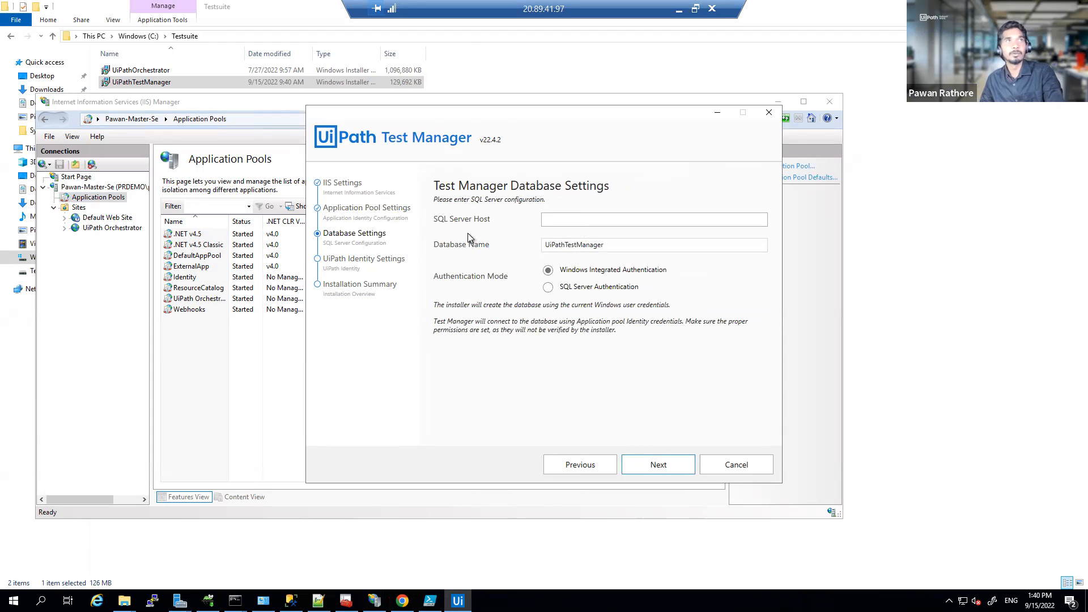
{"action": "left_click", "coordinate": [318, 600]}
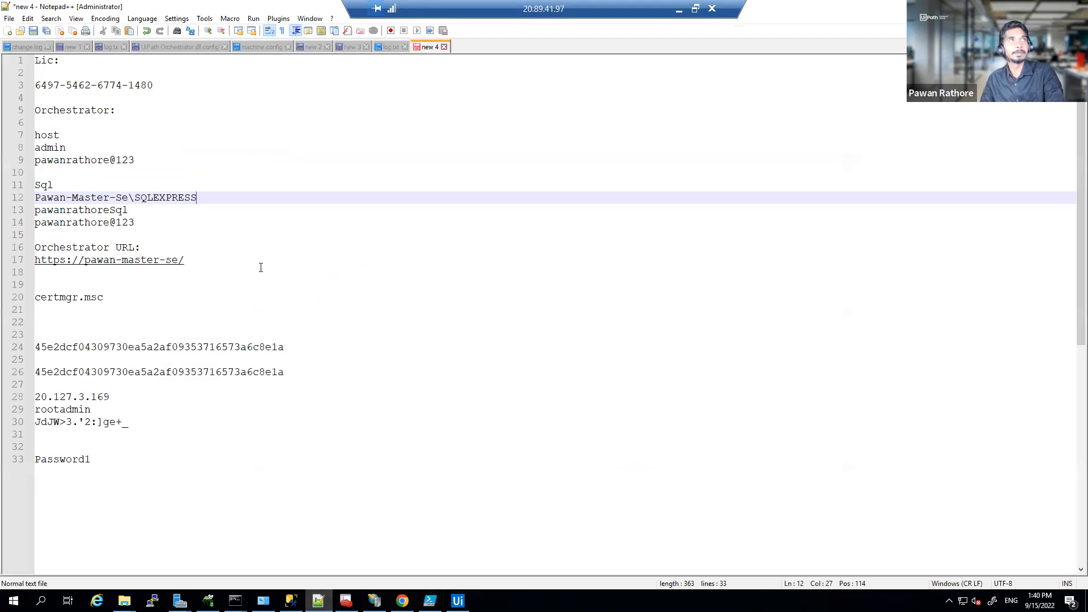
{"action": "left_click", "coordinate": [157, 205]}
{"action": "left_click_drag", "start_coordinate": [205, 197], "coordinate": [34, 198]}
{"action": "key", "text": "ctrl+c"}
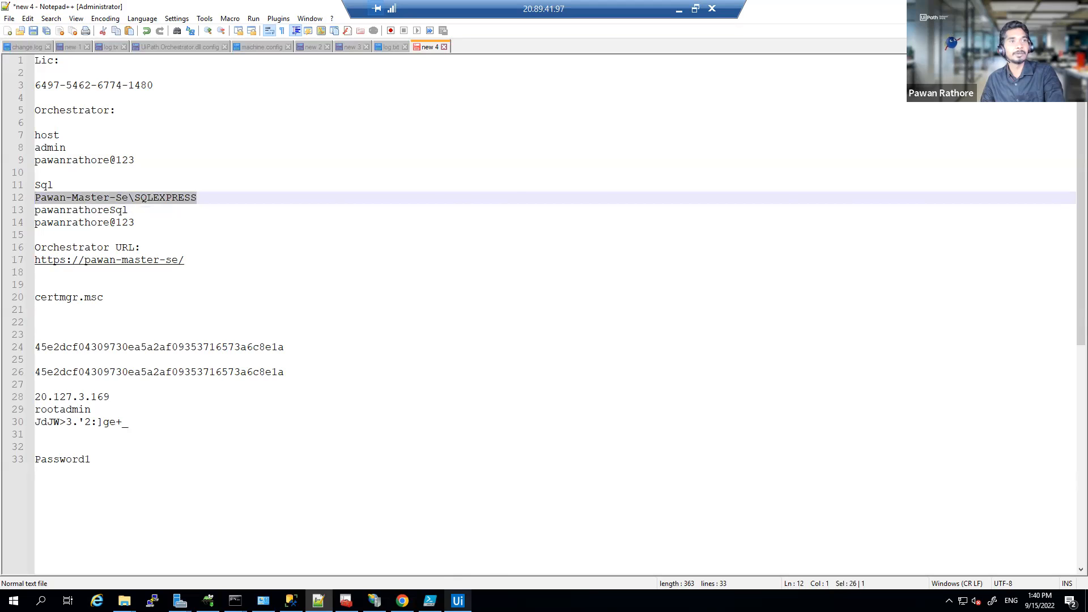
{"action": "left_click", "coordinate": [458, 601]}
{"action": "key", "text": "ctrl+v"}
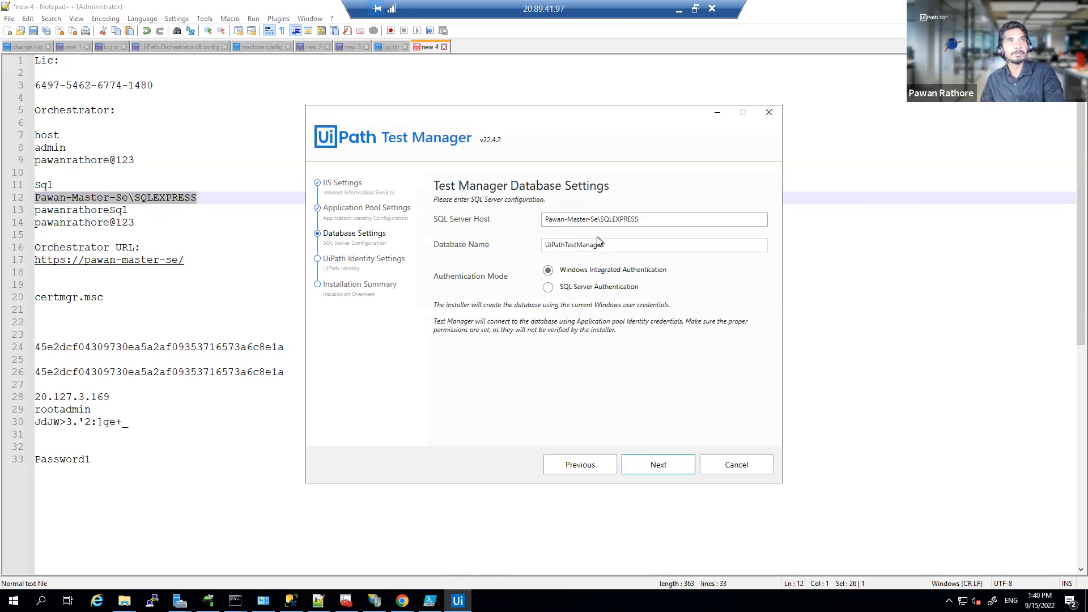
{"action": "key", "text": "Tab"}
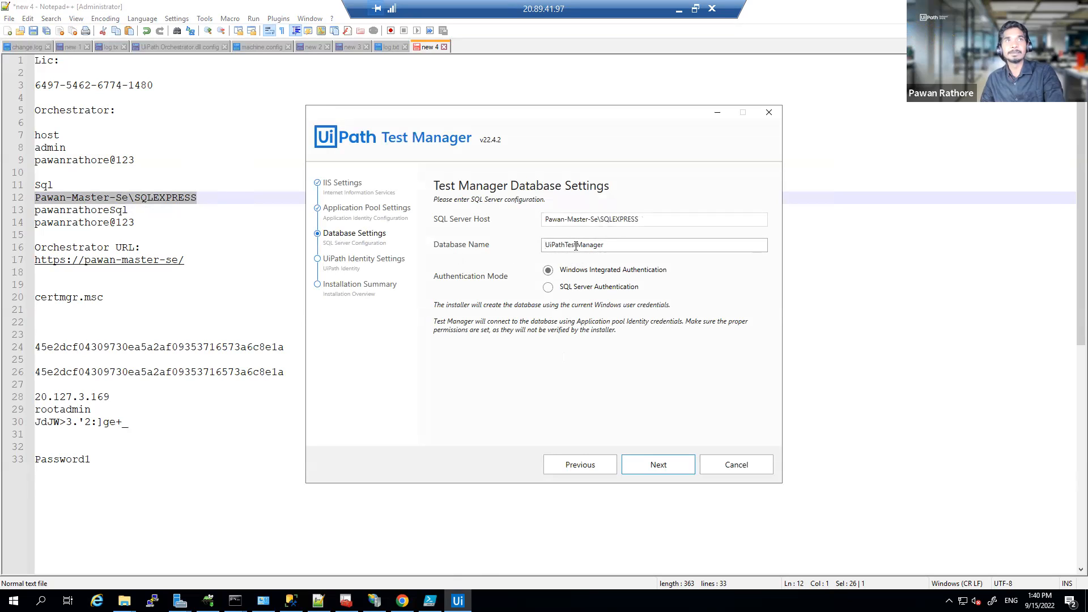
Step: Keep database UiPathTestManager, use SQL Server Authentication with the noted login and password, and continue
{"action": "left_click_drag", "start_coordinate": [576, 246], "coordinate": [533, 252]}
{"action": "left_click", "coordinate": [548, 287]}
{"action": "left_click", "coordinate": [561, 308]}
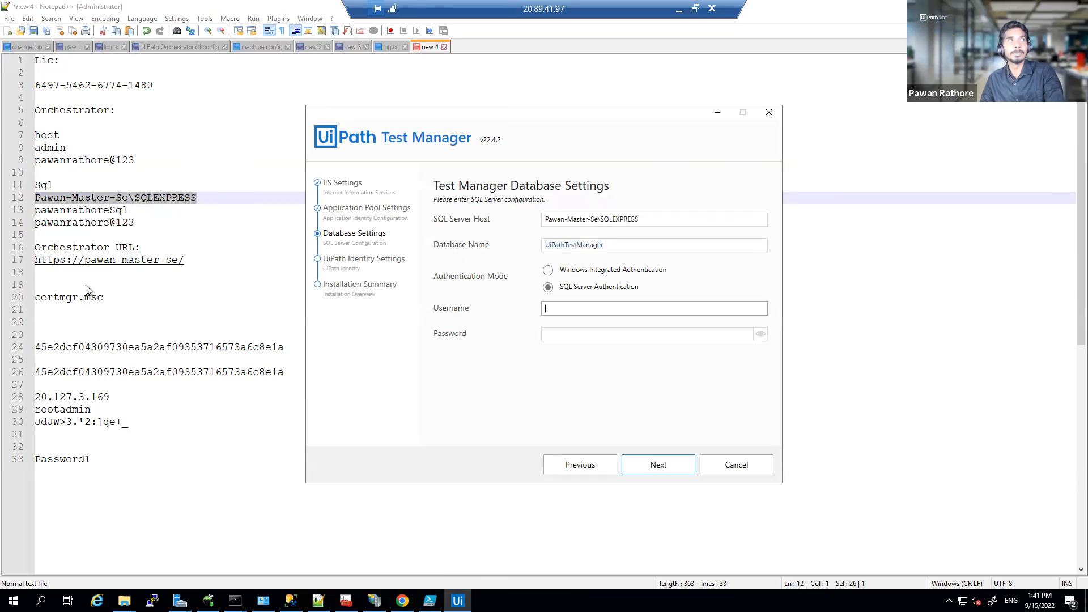
{"action": "double_click", "coordinate": [49, 209]}
{"action": "key", "text": "ctrl+c"}
{"action": "key", "text": "alt+Tab"}
{"action": "key", "text": "ctrl+v"}
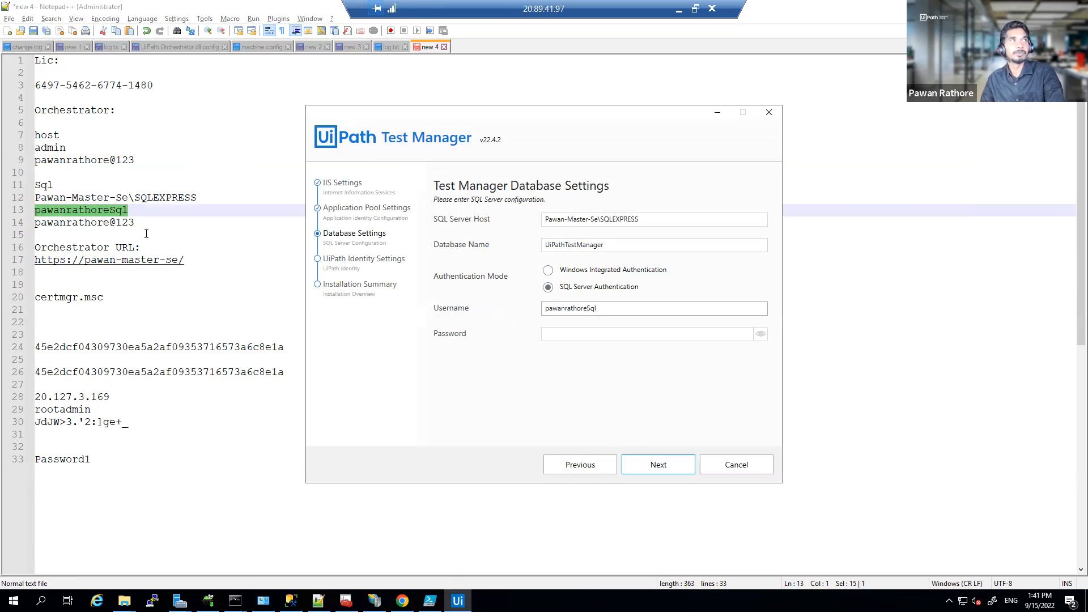
{"action": "left_click_drag", "start_coordinate": [139, 223], "coordinate": [7, 233]}
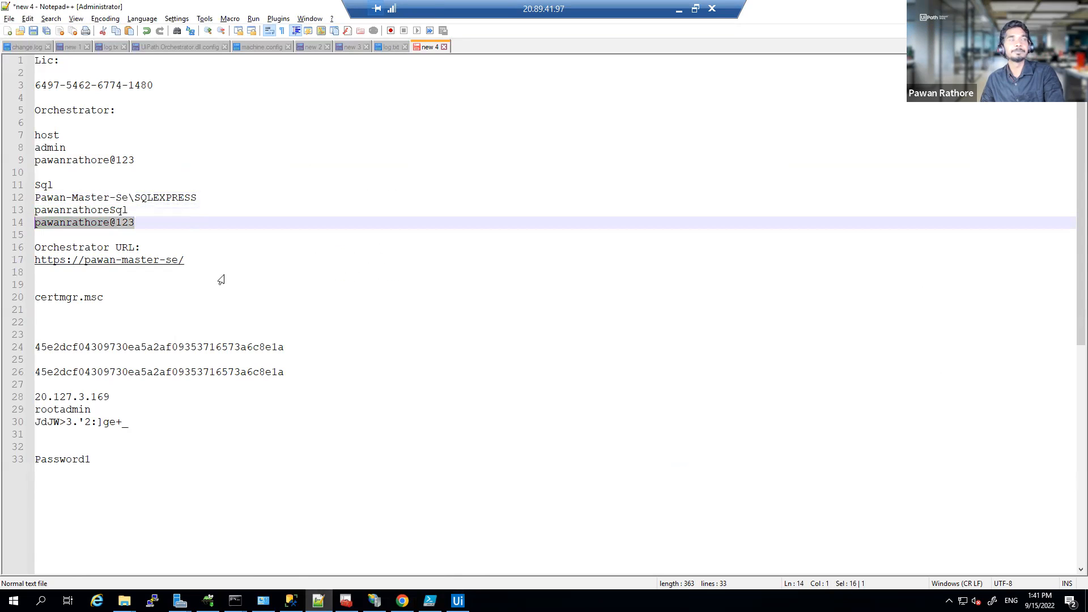
{"action": "key", "text": "alt+Tab"}
{"action": "left_click", "coordinate": [602, 333]}
{"action": "key", "text": "ctrl+v"}
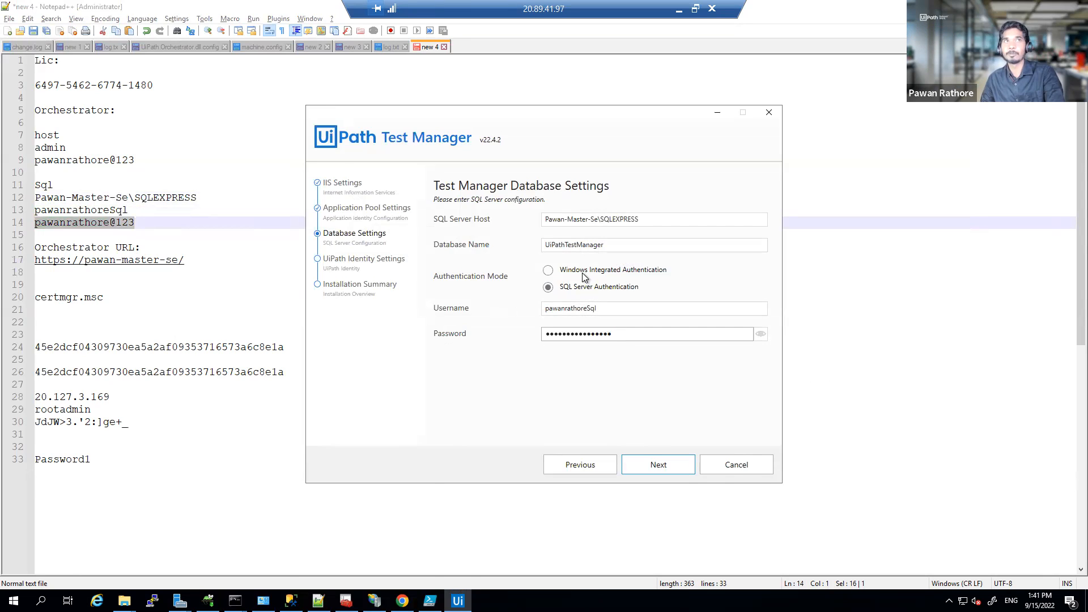
{"action": "left_click", "coordinate": [667, 464]}
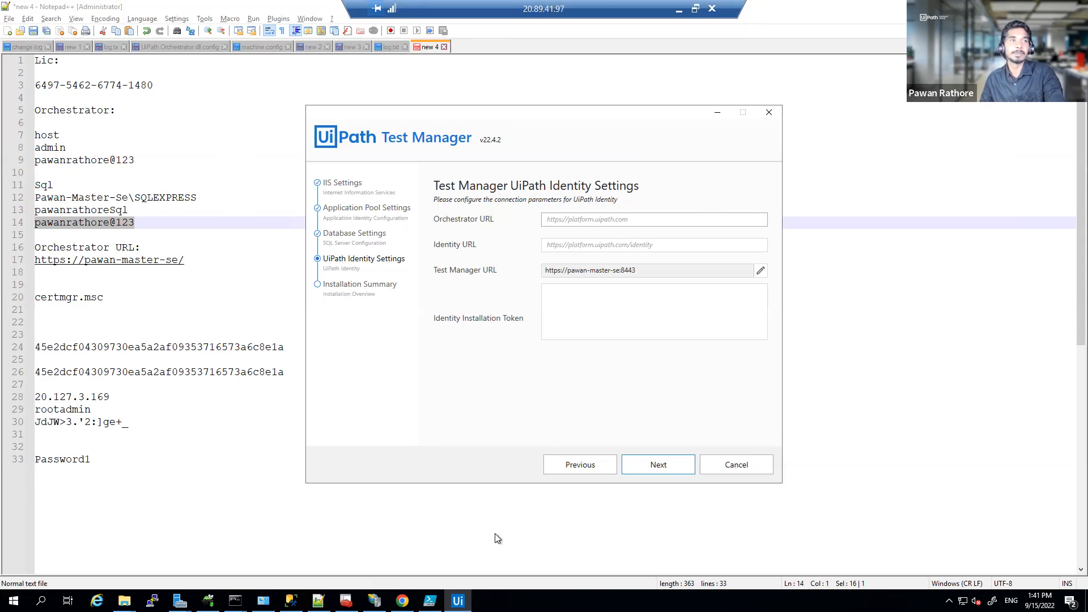
Step: Enter the Orchestrator URL from the notes so Identity URL auto-fills, then switch to Chrome's Identity login
{"action": "left_click", "coordinate": [126, 320]}
{"action": "left_click_drag", "start_coordinate": [209, 260], "coordinate": [17, 257]}
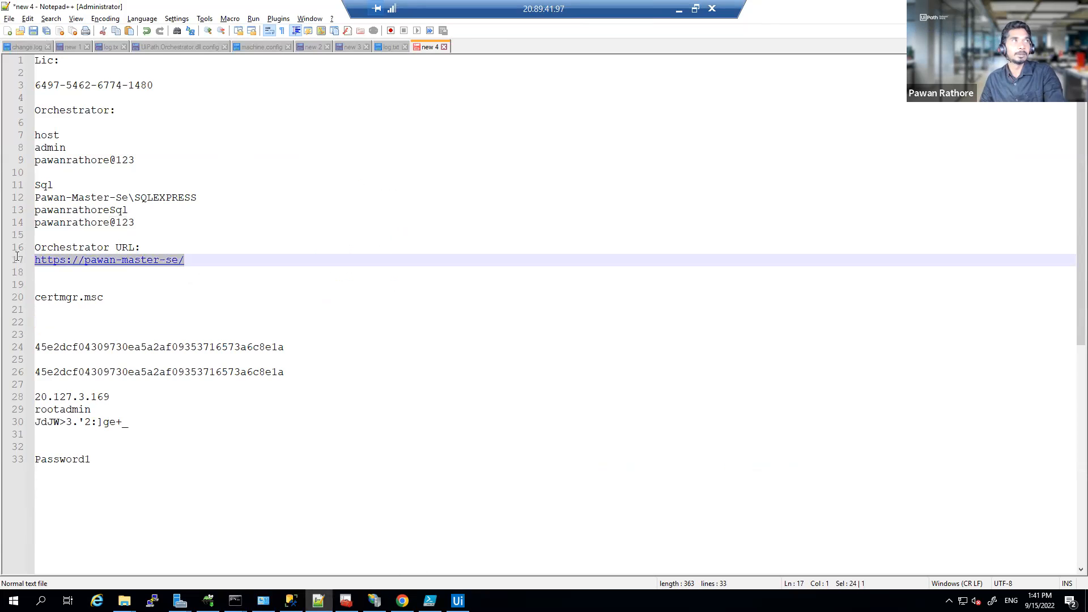
{"action": "key", "text": "alt+Tab"}
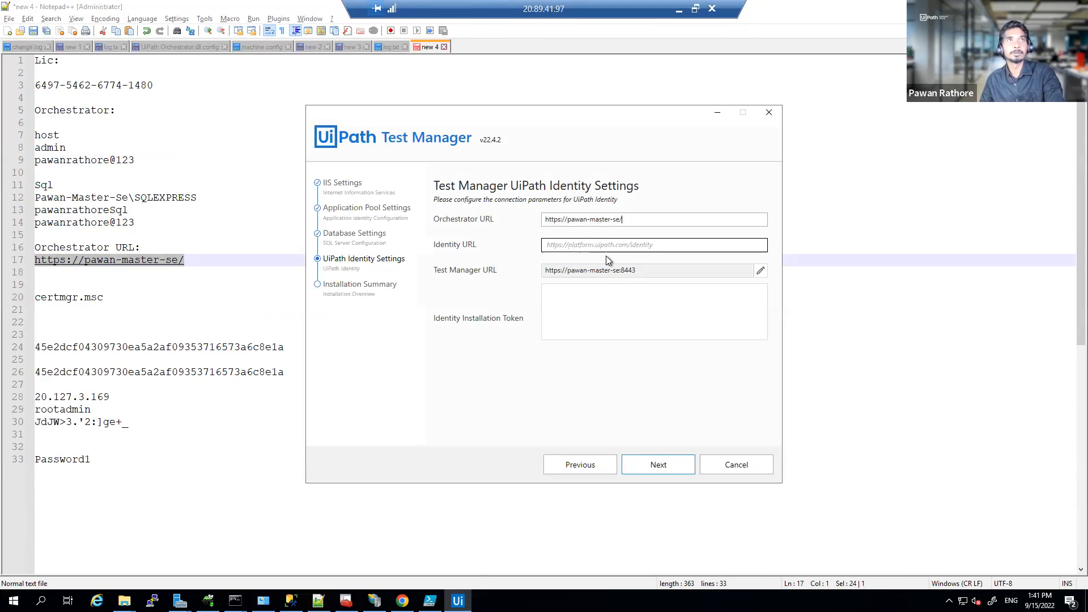
{"action": "left_click", "coordinate": [607, 251]}
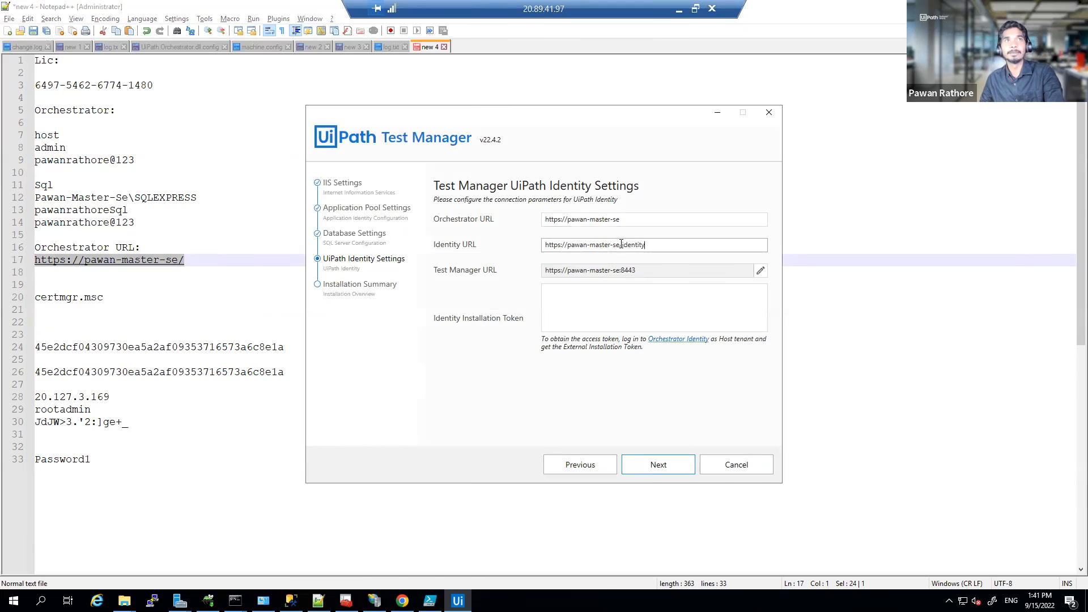
{"action": "key", "text": "shift+End"}
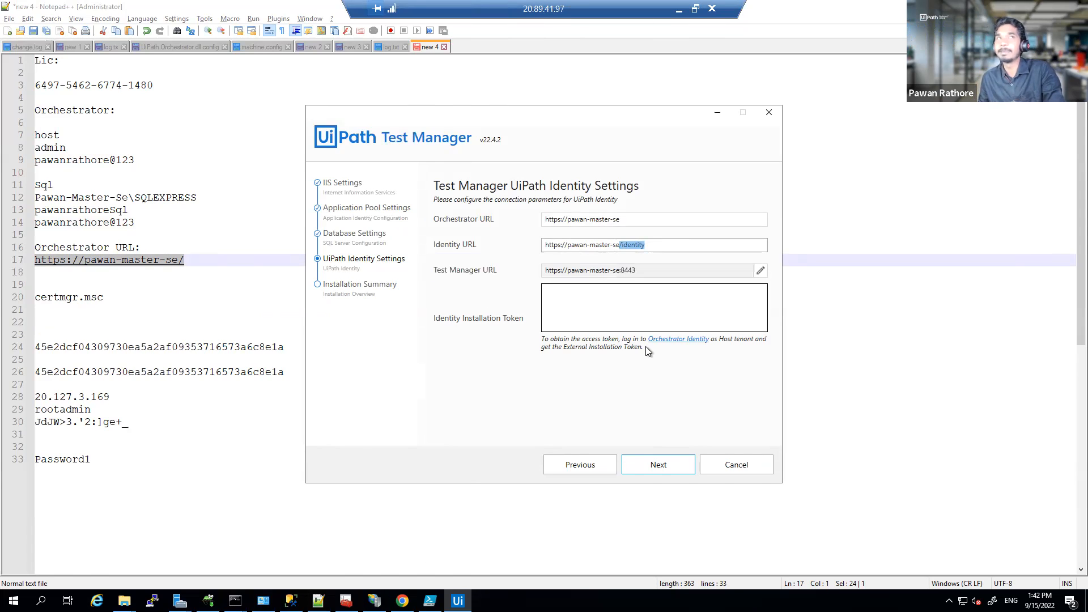
{"action": "left_click", "coordinate": [639, 312]}
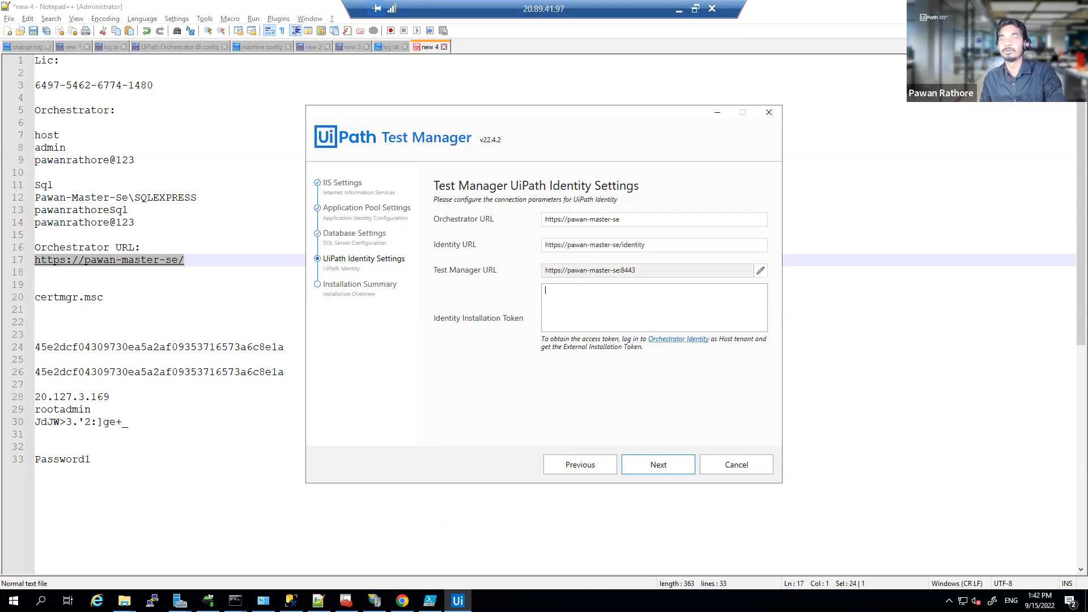
{"action": "left_click", "coordinate": [402, 600]}
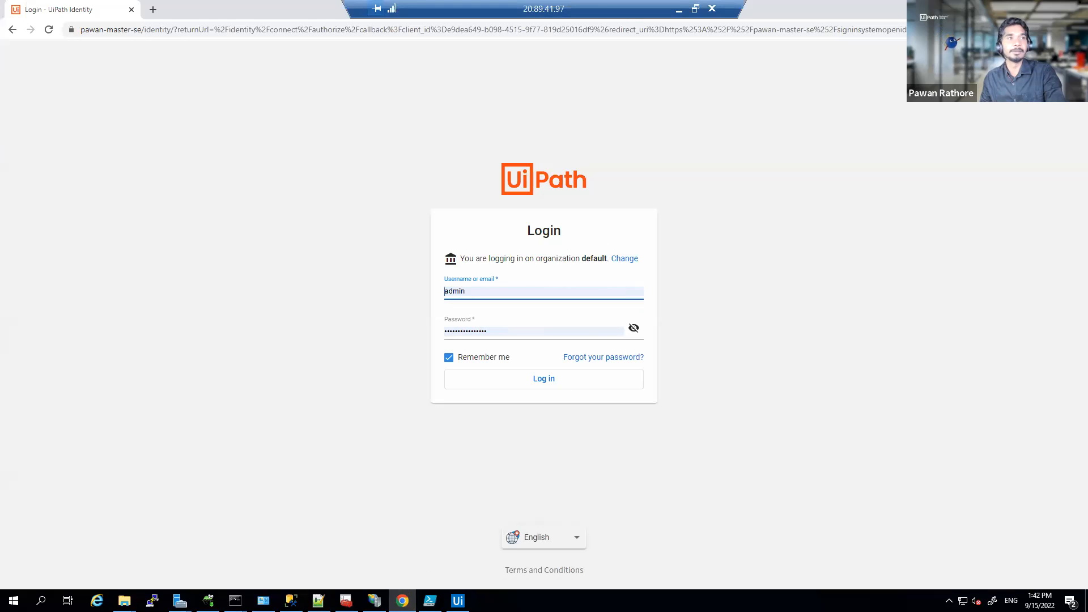
Step: Log in to UiPath Identity with 'host' as the organization
{"action": "left_click", "coordinate": [457, 600]}
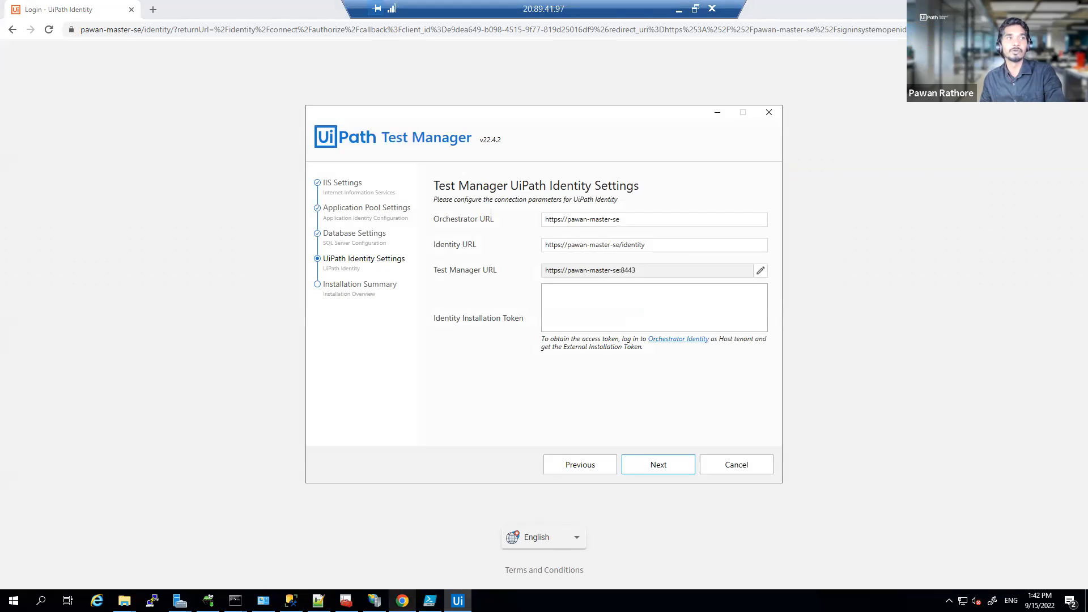
{"action": "left_click", "coordinate": [402, 601]}
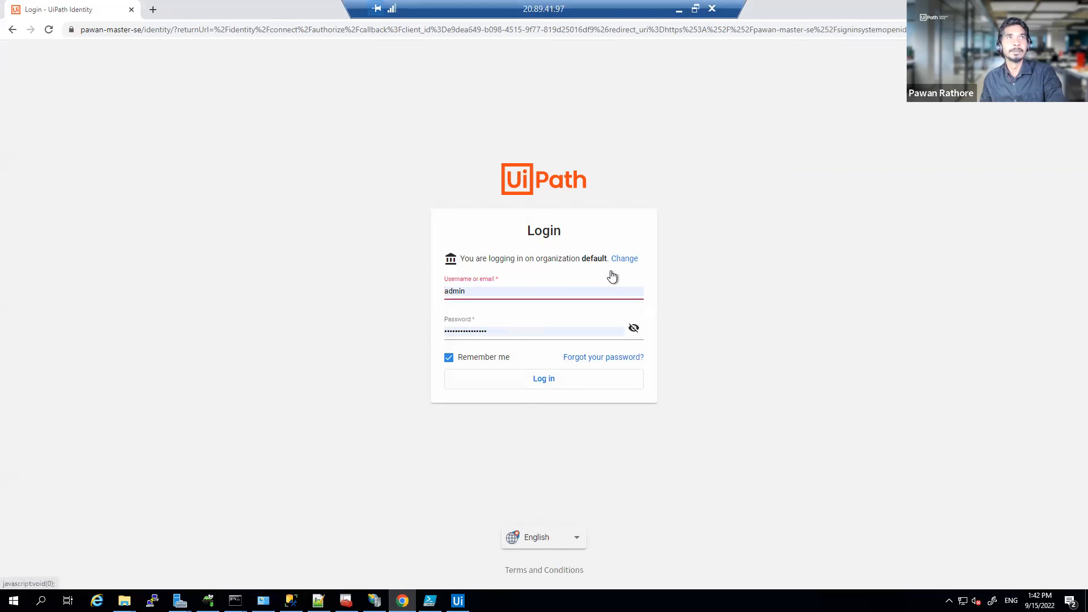
{"action": "left_click", "coordinate": [623, 260]}
{"action": "key", "text": "ctrl+a"}
{"action": "key", "text": "BackSpace"}
{"action": "type", "text": "host"}
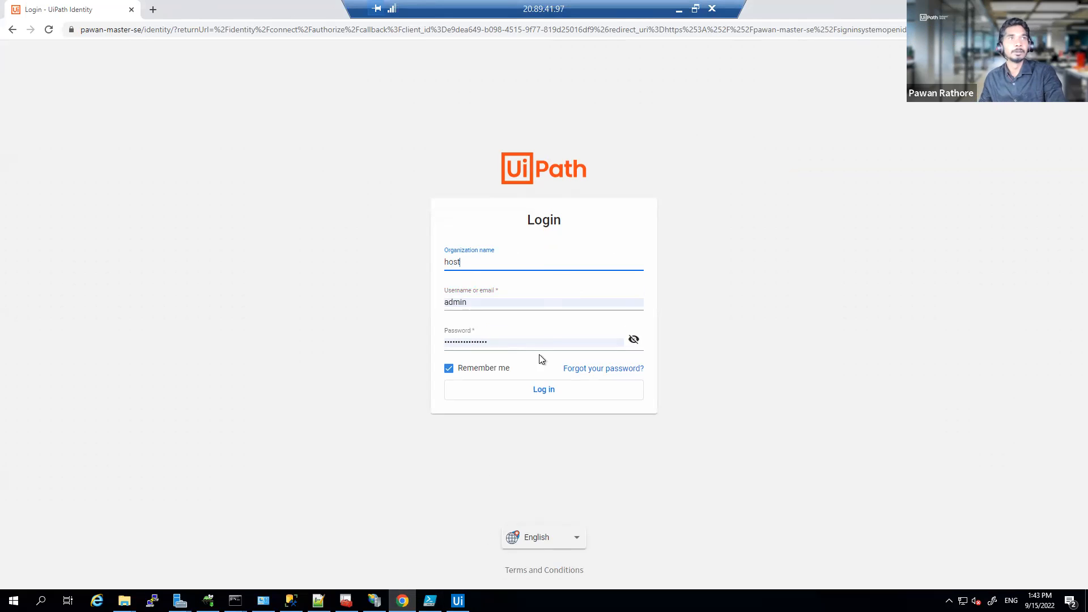
{"action": "left_click", "coordinate": [544, 388]}
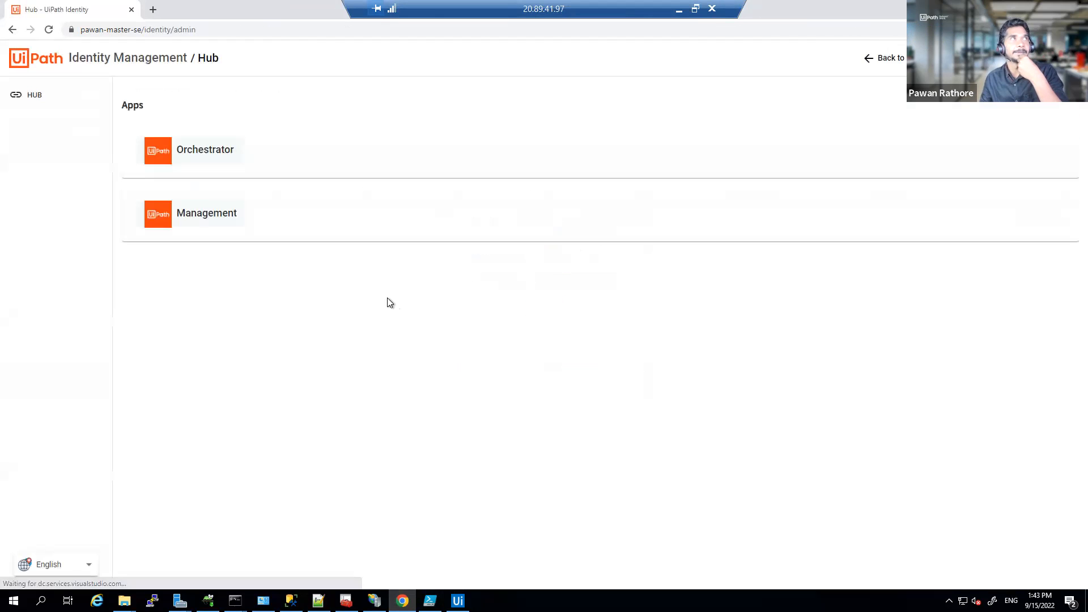
Step: Copy the Installation Key from Identity Management's Security Settings and return to the installer
{"action": "left_click", "coordinate": [230, 219]}
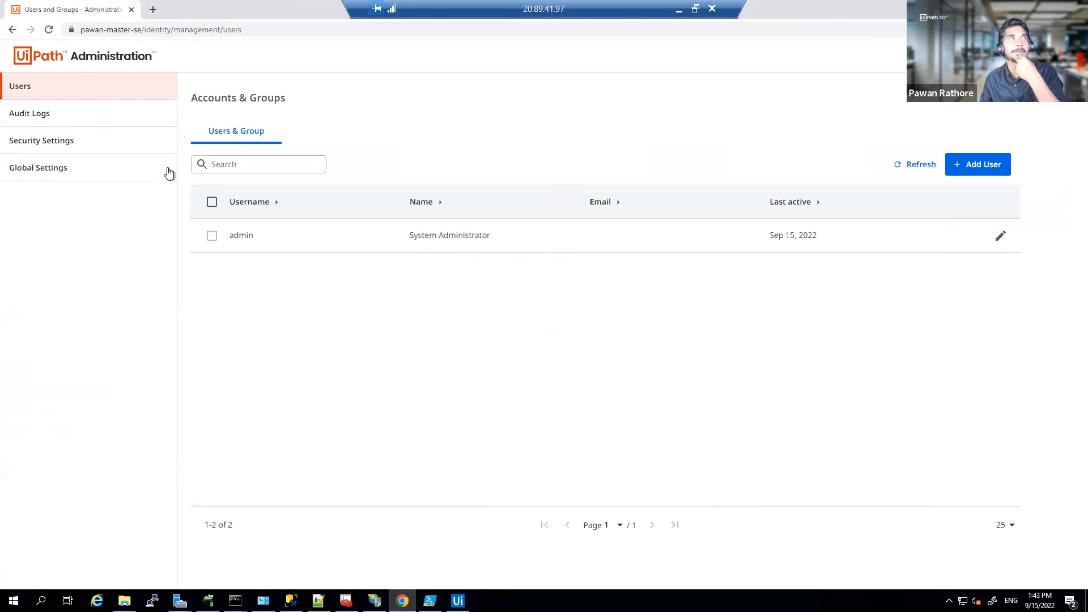
{"action": "left_click", "coordinate": [115, 149]}
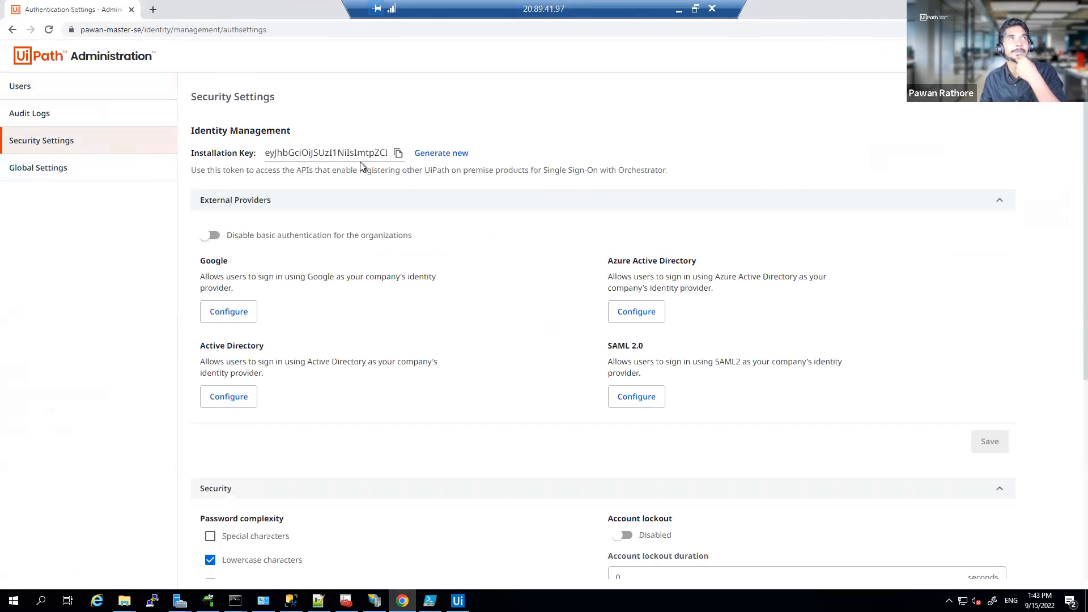
{"action": "left_click", "coordinate": [399, 159]}
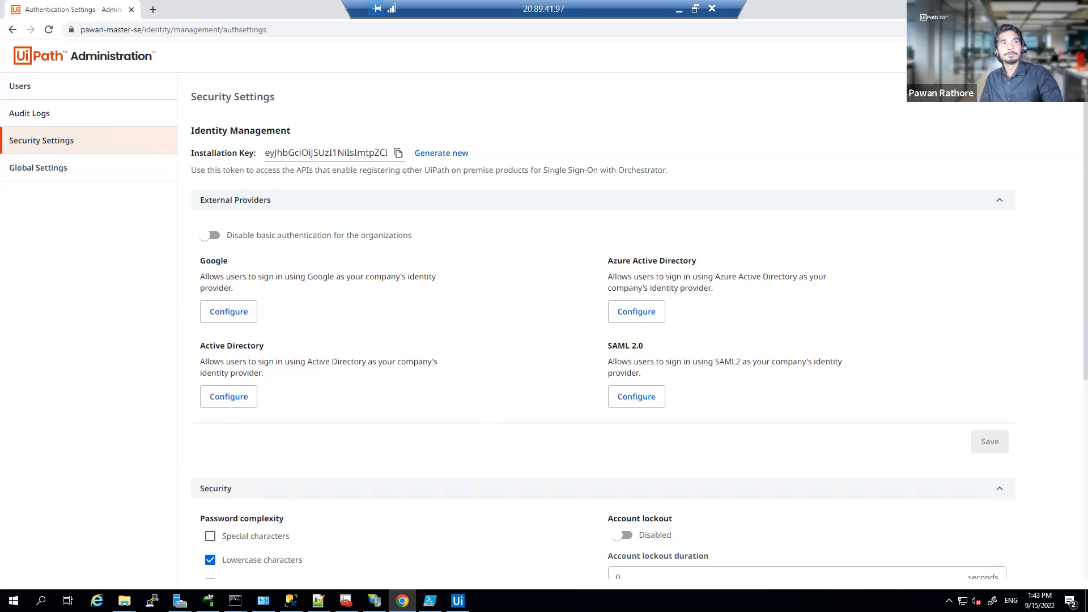
{"action": "left_click", "coordinate": [457, 601]}
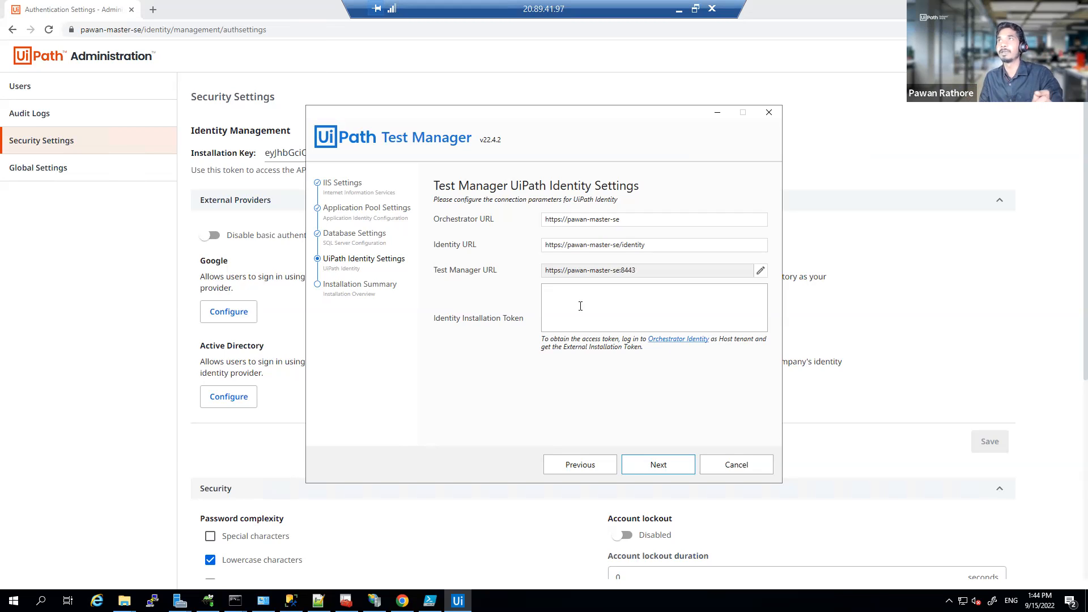
Step: Paste the installation token, then clear the Identity Installation Token box and bring the browser forward
{"action": "key", "text": "ctrl+v"}
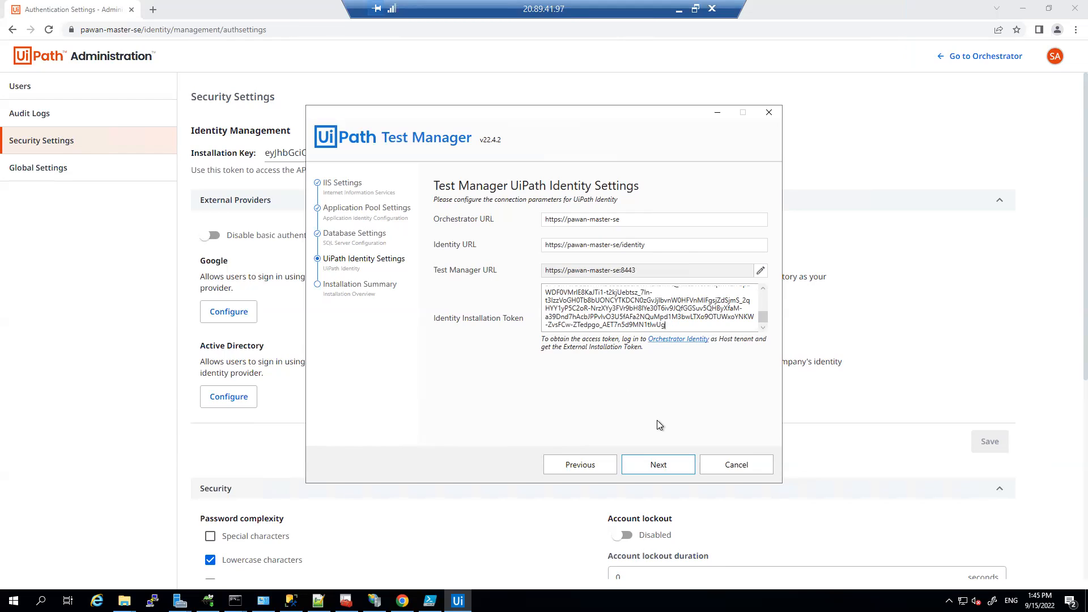
{"action": "key", "text": "ctrl+a"}
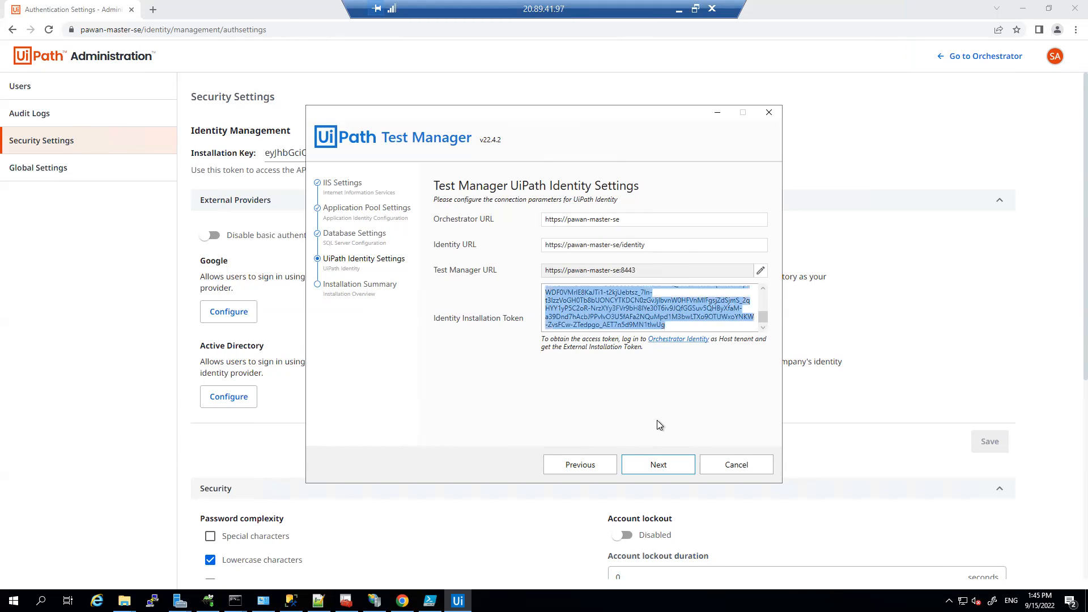
{"action": "key", "text": "BackSpace"}
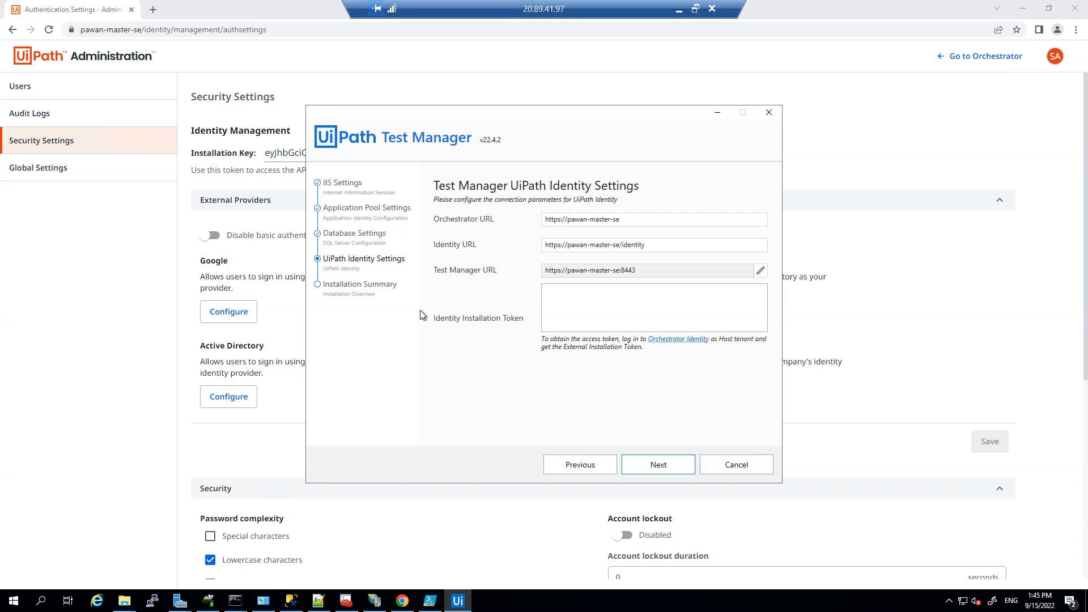
{"action": "left_click", "coordinate": [235, 116]}
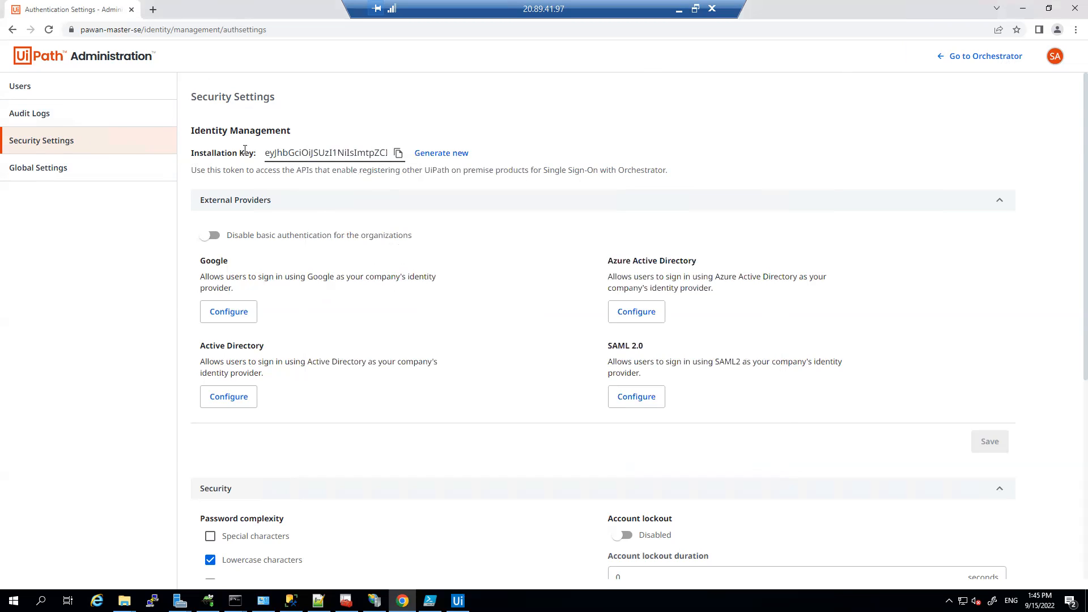
Step: Point out the Installation Key's purpose, then paste it into the installer's Identity Installation Token box
{"action": "left_click_drag", "start_coordinate": [253, 154], "coordinate": [193, 153]}
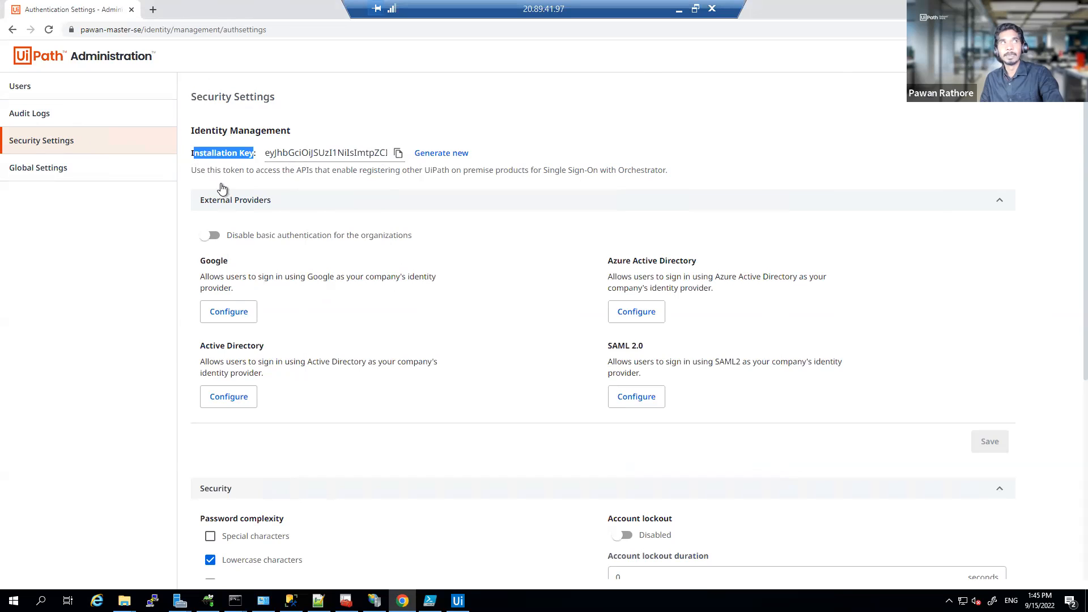
{"action": "left_click_drag", "start_coordinate": [192, 170], "coordinate": [529, 171]}
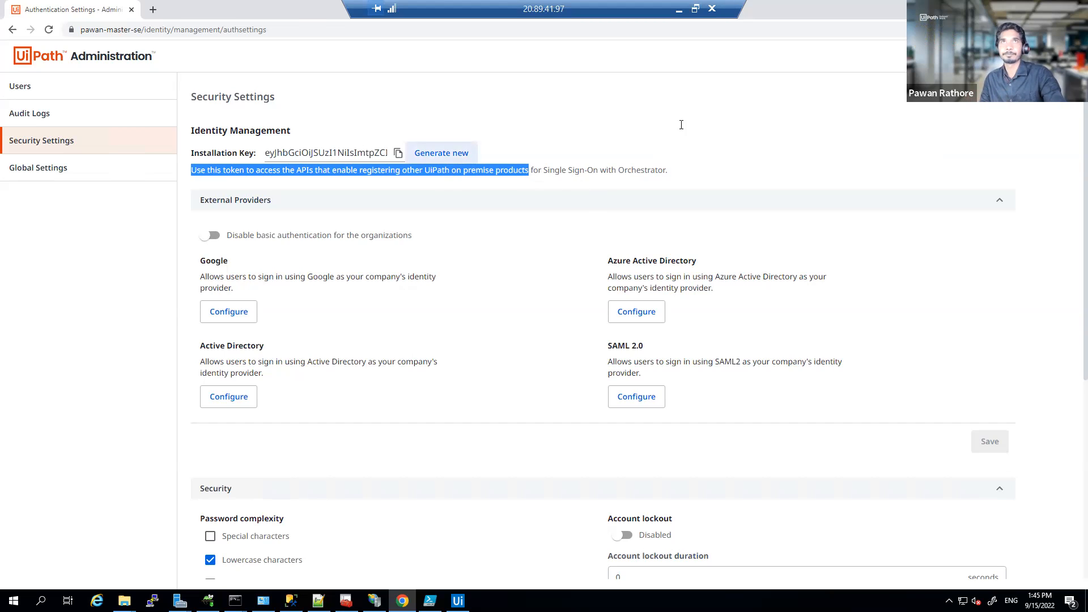
{"action": "mouse_move", "coordinate": [458, 599]}
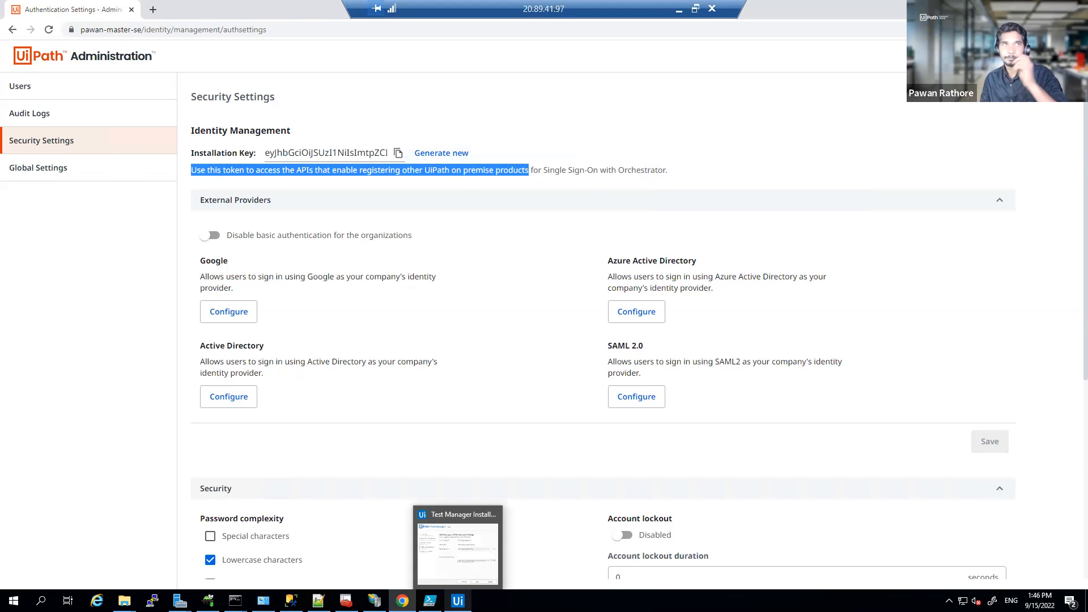
{"action": "left_click", "coordinate": [470, 576]}
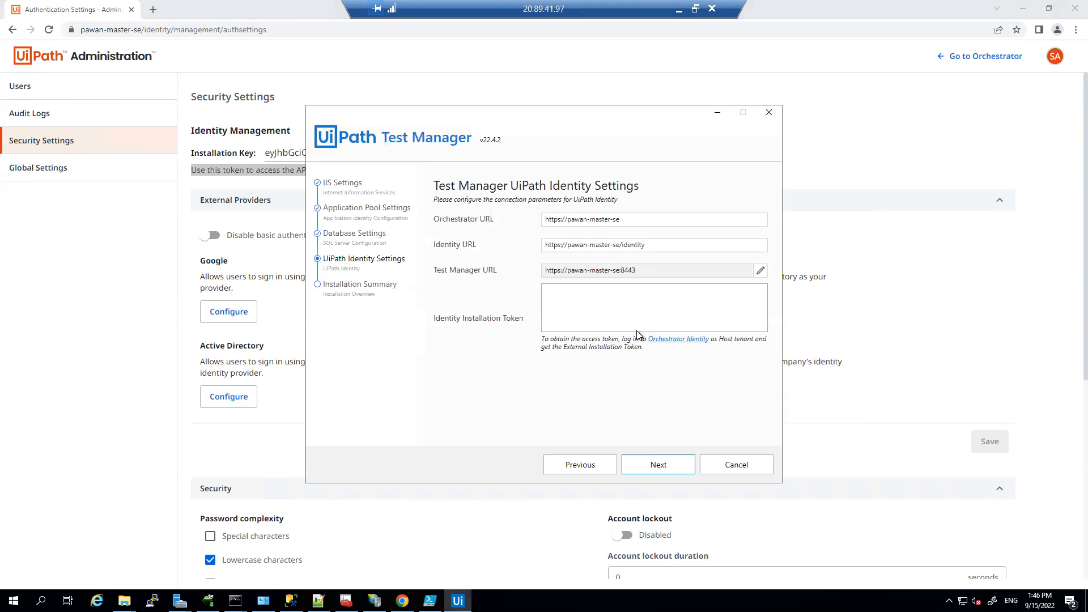
{"action": "left_click", "coordinate": [636, 327]}
{"action": "key", "text": "ctrl+v"}
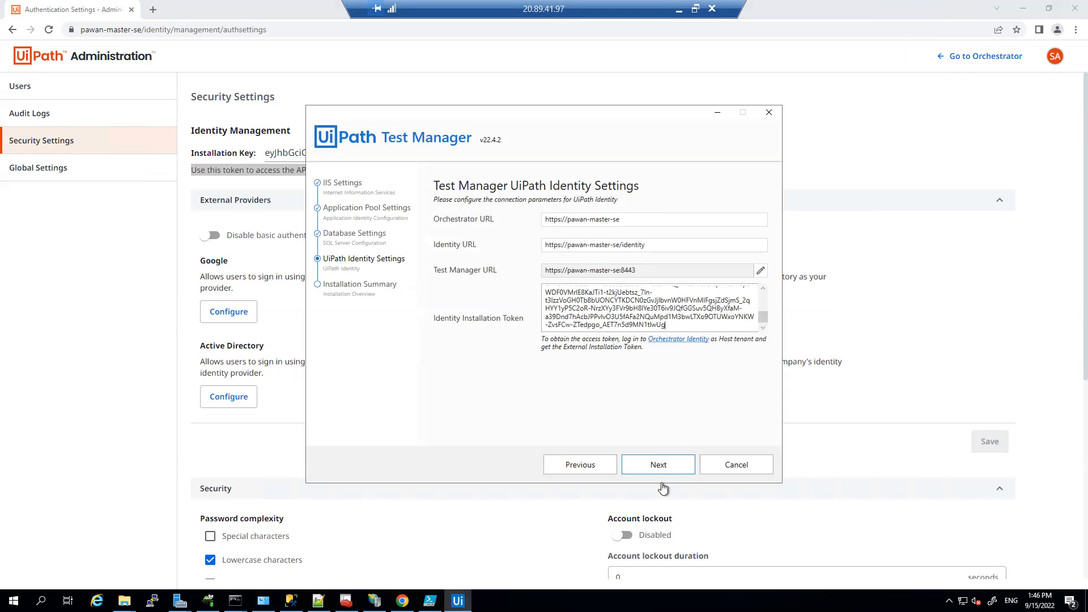
Step: Review the installation summary showing port 8443, start the installation, and minimize the installer
{"action": "left_click", "coordinate": [658, 463]}
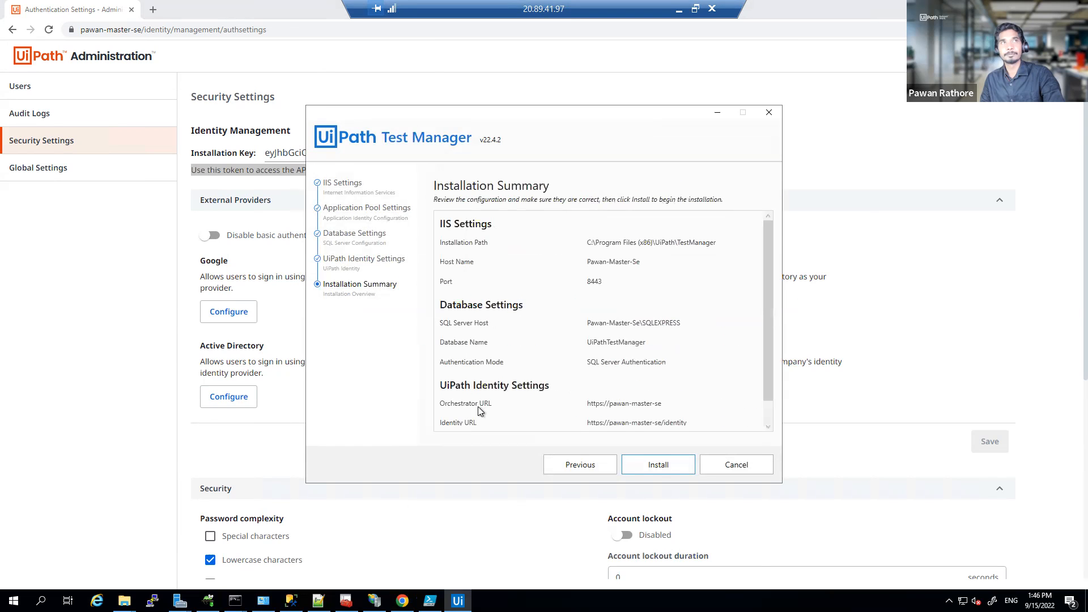
{"action": "scroll", "coordinate": [614, 281], "scroll_direction": "down", "scroll_amount": 1}
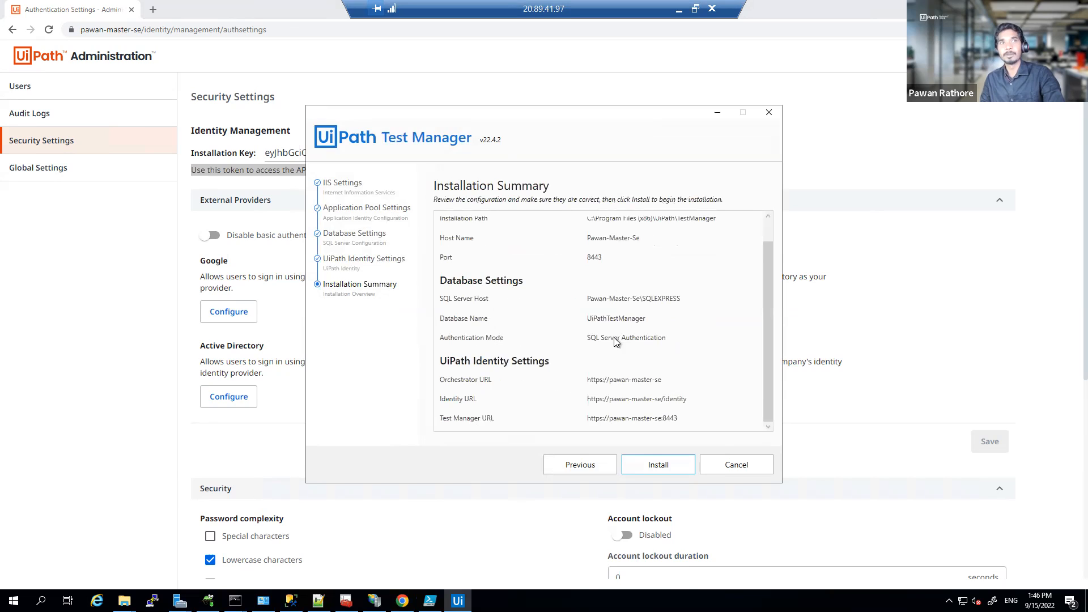
{"action": "scroll", "coordinate": [591, 336], "scroll_direction": "up", "scroll_amount": 1}
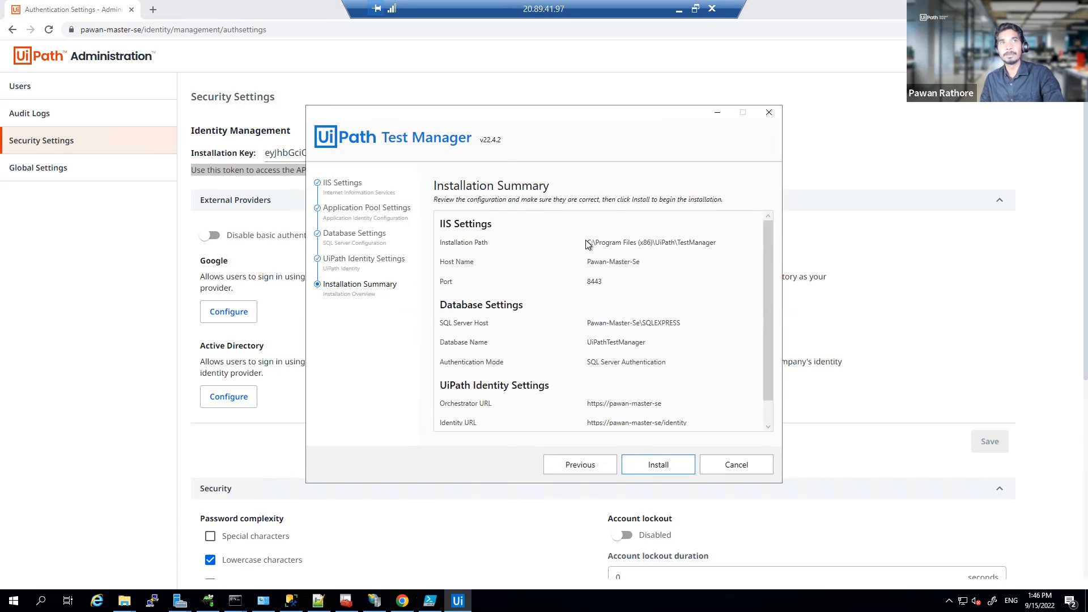
{"action": "scroll", "coordinate": [692, 422], "scroll_direction": "down", "scroll_amount": 1}
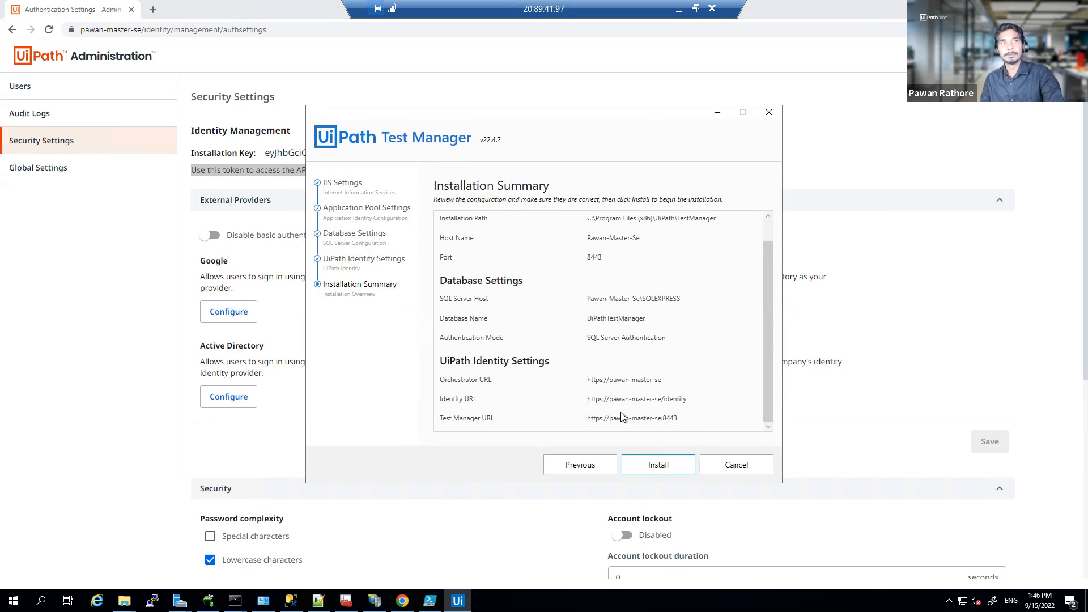
{"action": "scroll", "coordinate": [636, 364], "scroll_direction": "up", "scroll_amount": 1}
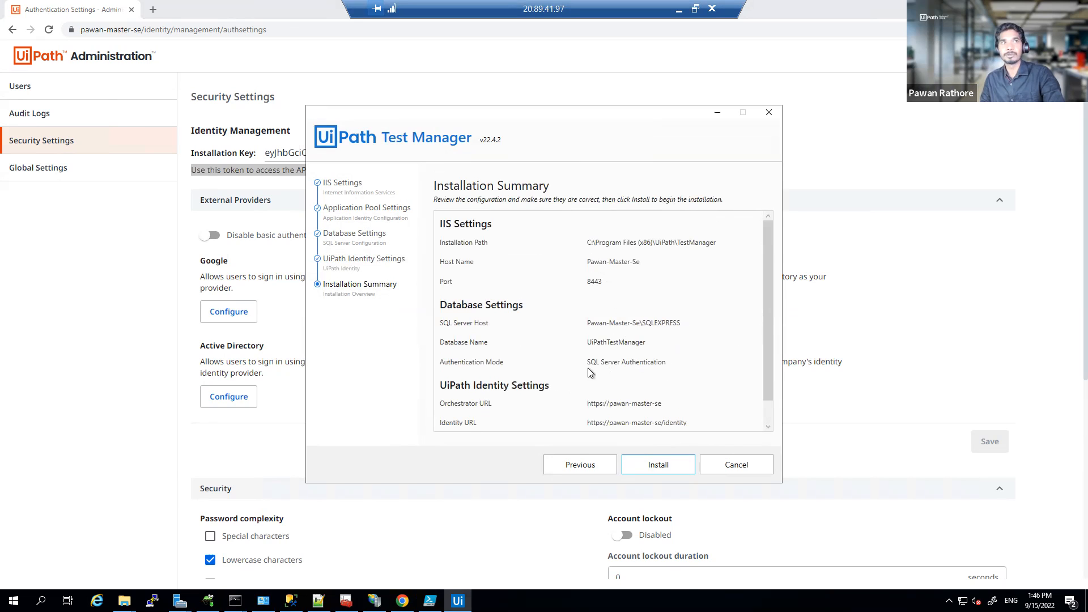
{"action": "scroll", "coordinate": [640, 385], "scroll_direction": "down", "scroll_amount": 1}
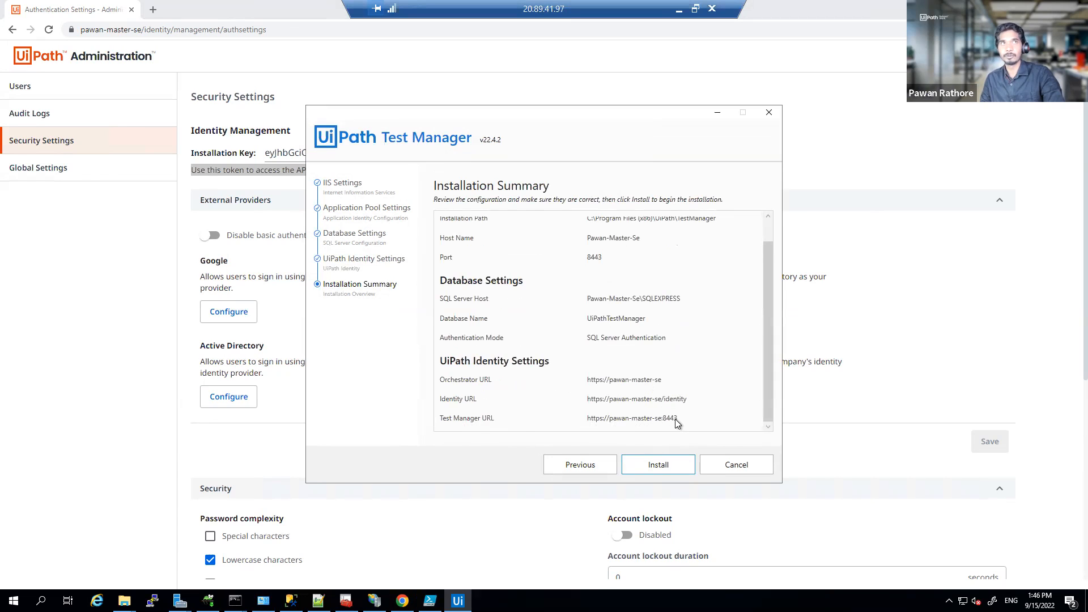
{"action": "scroll", "coordinate": [674, 421], "scroll_direction": "up", "scroll_amount": 1}
{"action": "left_click", "coordinate": [658, 467]}
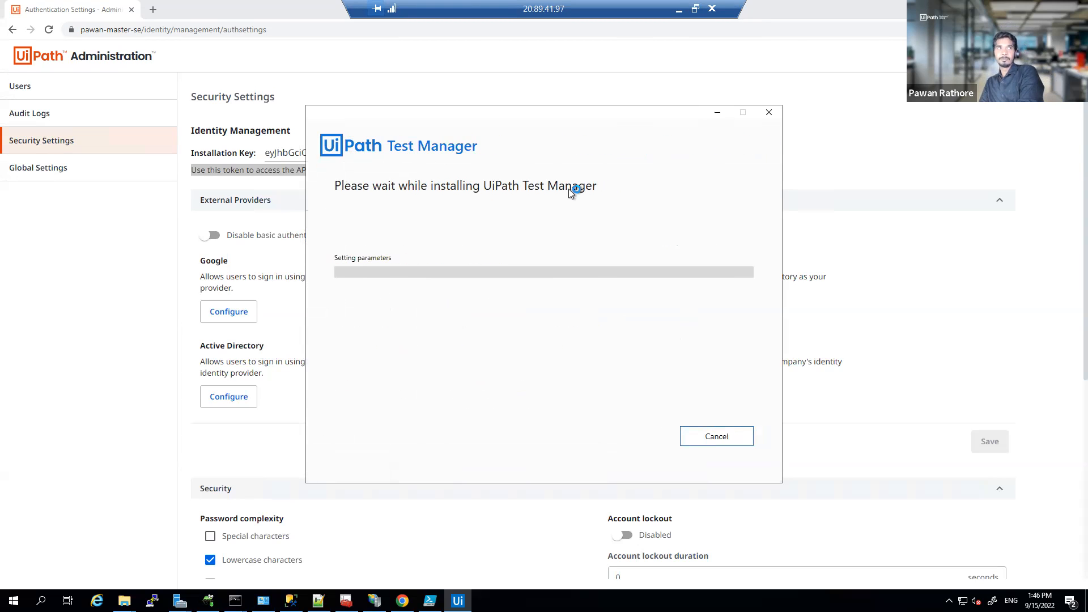
{"action": "left_click", "coordinate": [712, 116]}
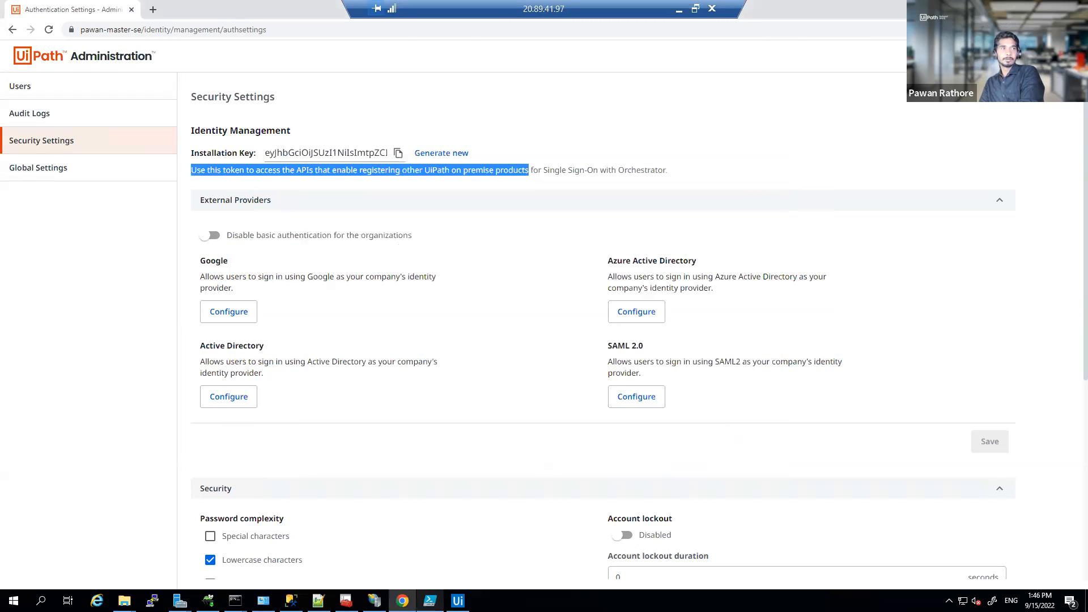
Step: Bring IIS Manager forward and open the server's Server Certificates page
{"action": "mouse_move", "coordinate": [402, 601]}
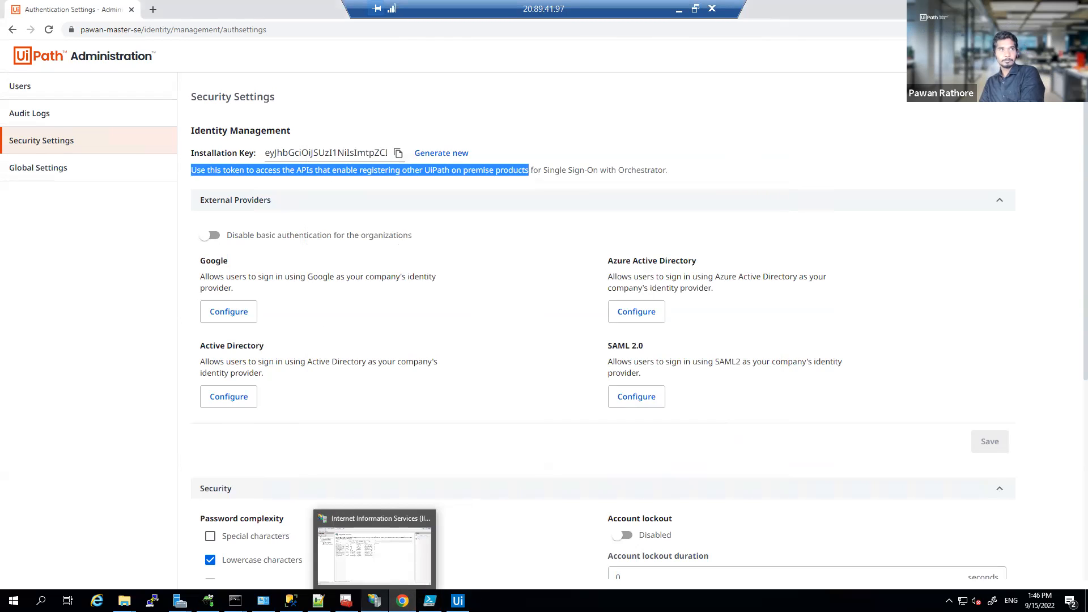
{"action": "left_click", "coordinate": [374, 552]}
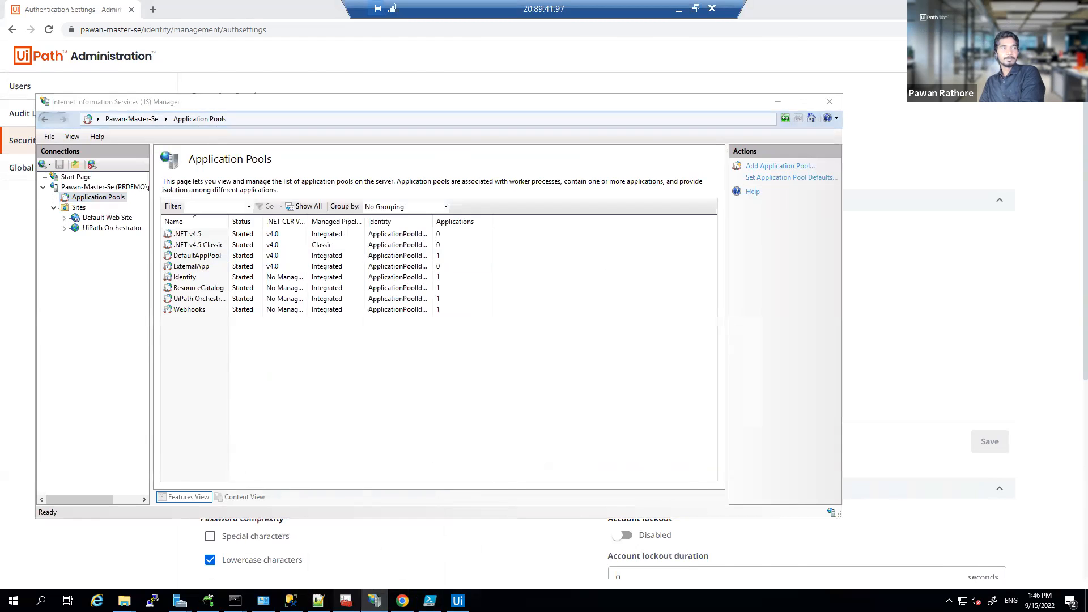
{"action": "left_click", "coordinate": [345, 600]}
{"action": "mouse_move", "coordinate": [458, 600]}
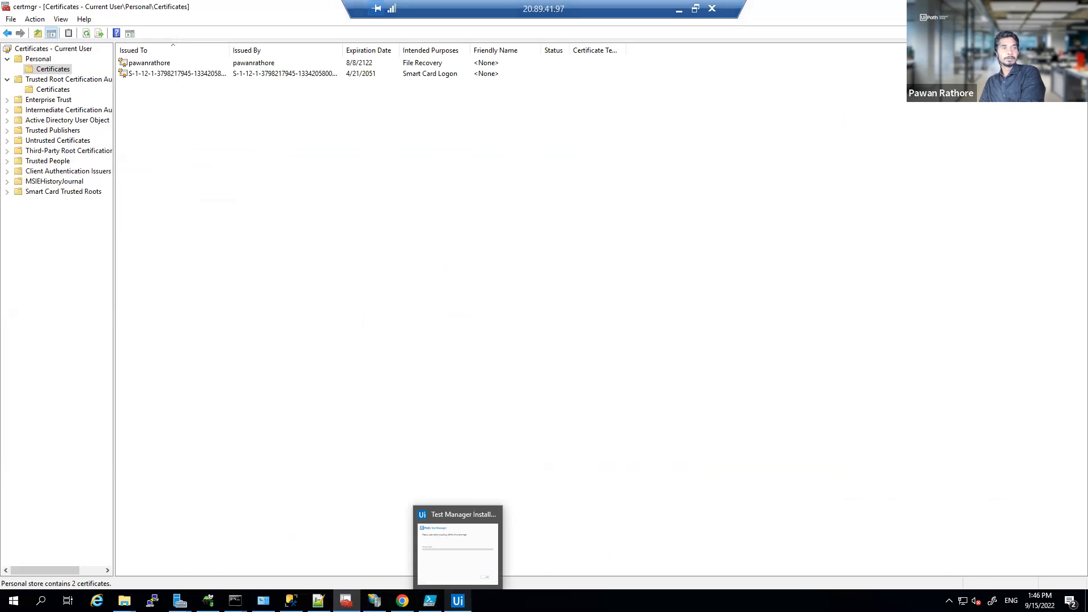
{"action": "left_click", "coordinate": [374, 600]}
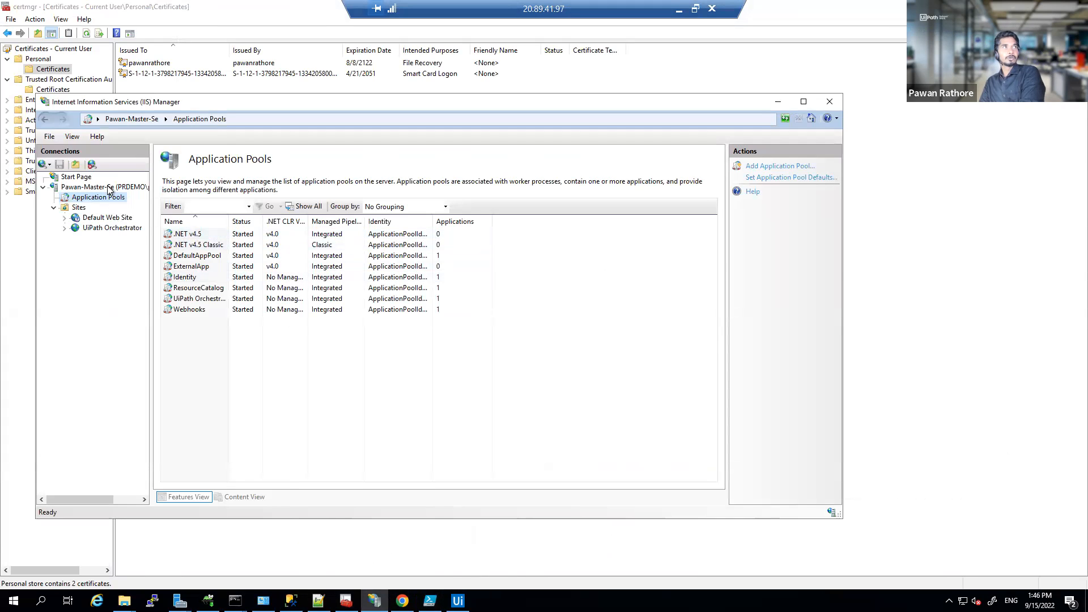
{"action": "left_click", "coordinate": [109, 187]}
{"action": "left_click", "coordinate": [440, 327]}
{"action": "double_click", "coordinate": [439, 327]}
Step: Inspect the server certificate's Subject Alternative Name DNS entry, then minimize IIS to reveal certmgr
{"action": "left_click", "coordinate": [401, 227]}
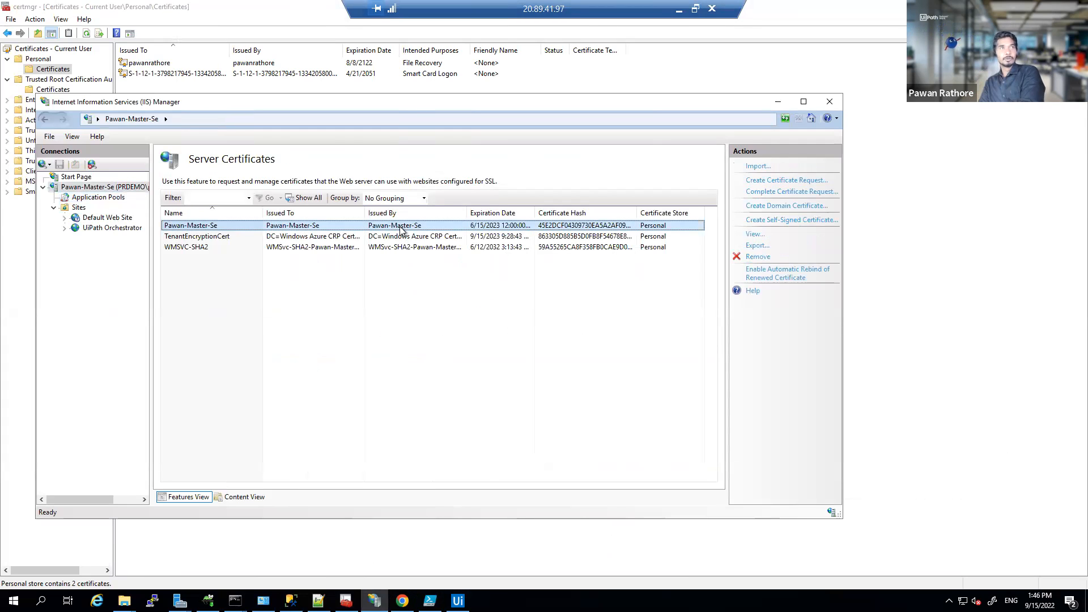
{"action": "right_click", "coordinate": [400, 229]}
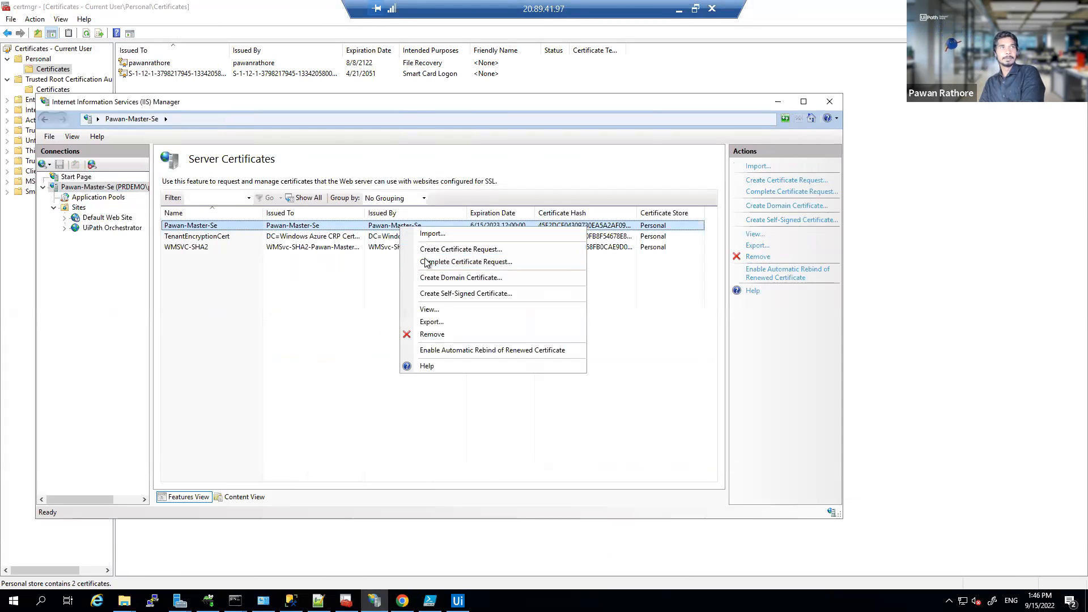
{"action": "left_click", "coordinate": [431, 309]}
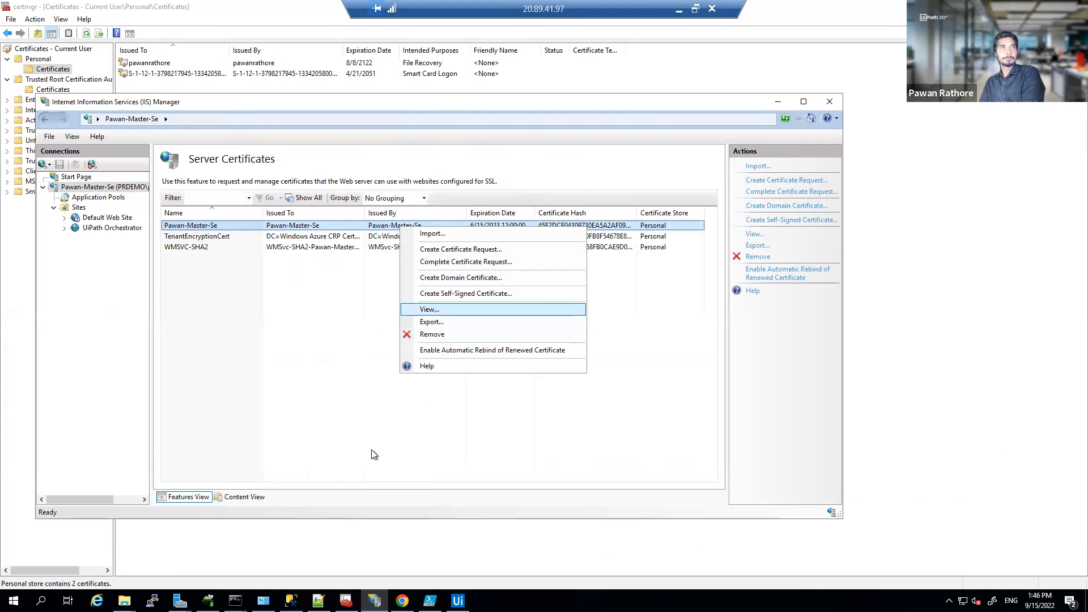
{"action": "left_click", "coordinate": [218, 222]}
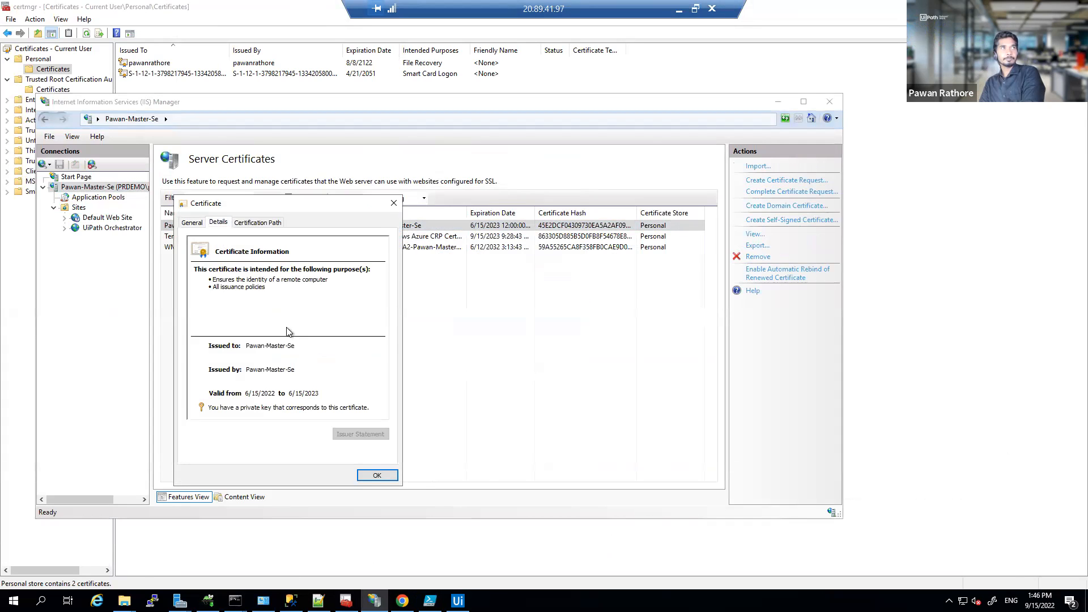
{"action": "scroll", "coordinate": [294, 337], "scroll_direction": "down", "scroll_amount": 3}
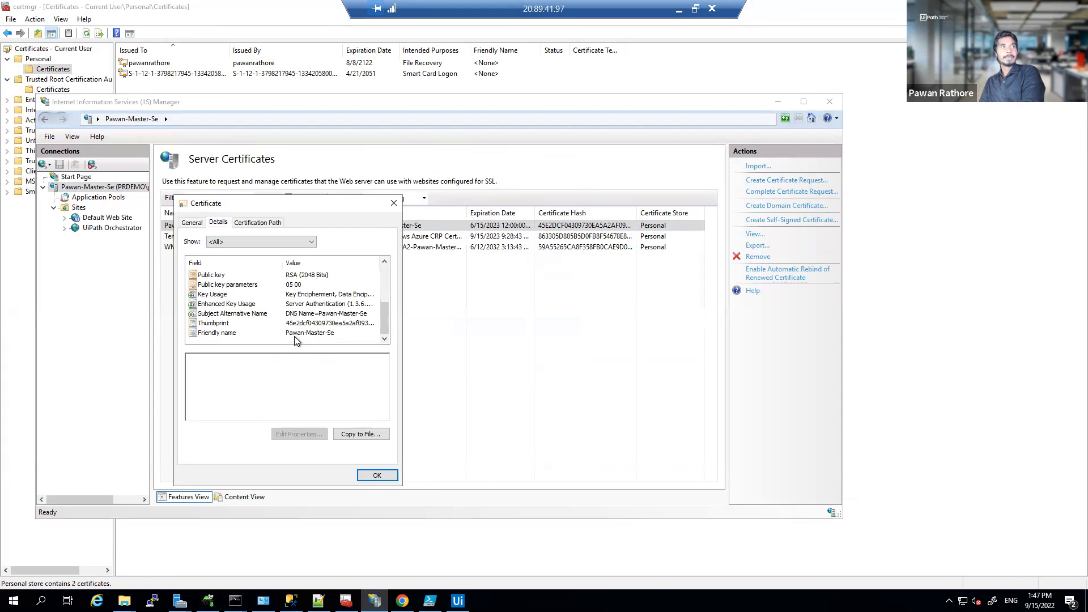
{"action": "left_click", "coordinate": [238, 313]}
{"action": "left_click_drag", "start_coordinate": [219, 358], "coordinate": [268, 361]}
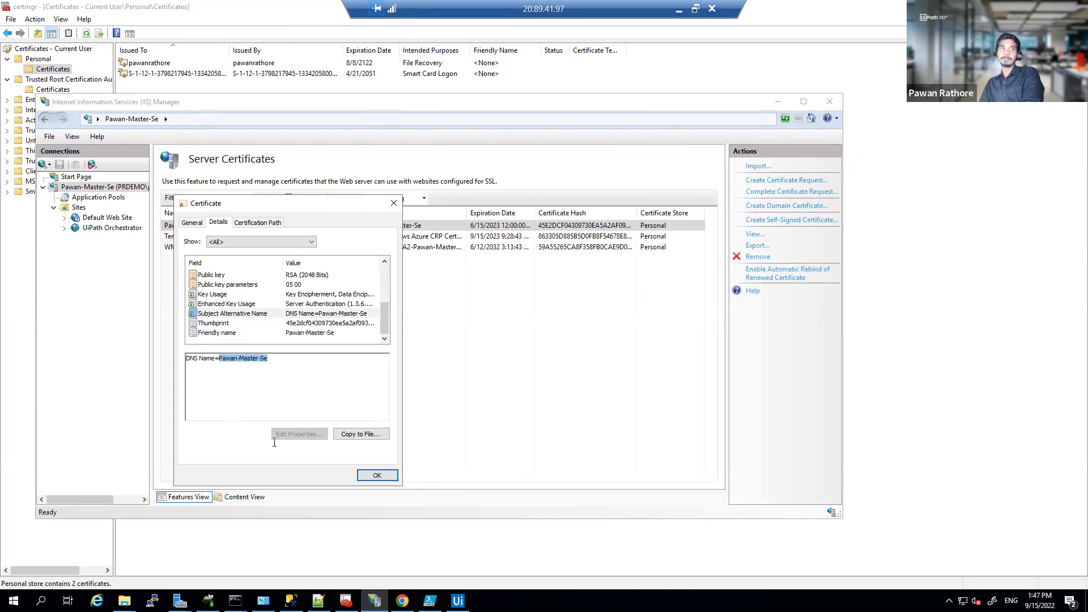
{"action": "left_click", "coordinate": [383, 480]}
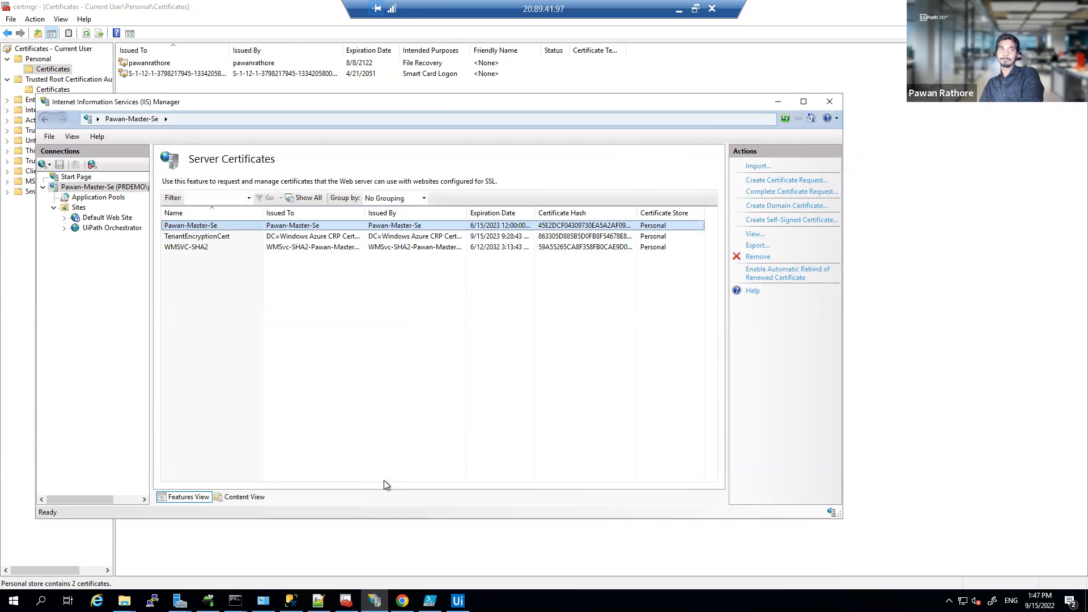
{"action": "left_click", "coordinate": [458, 601]}
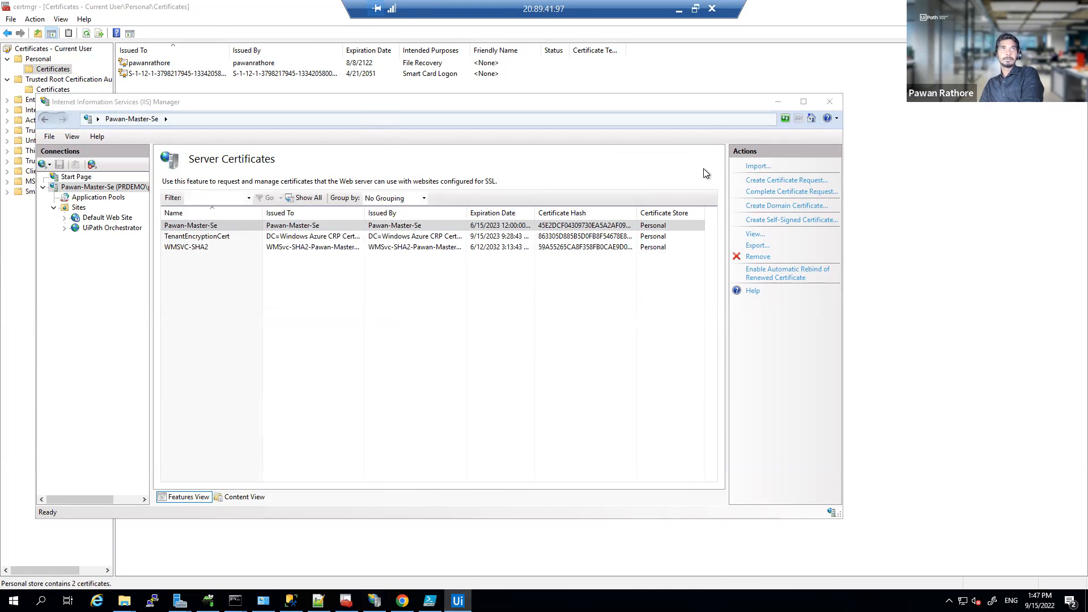
{"action": "left_click", "coordinate": [778, 102]}
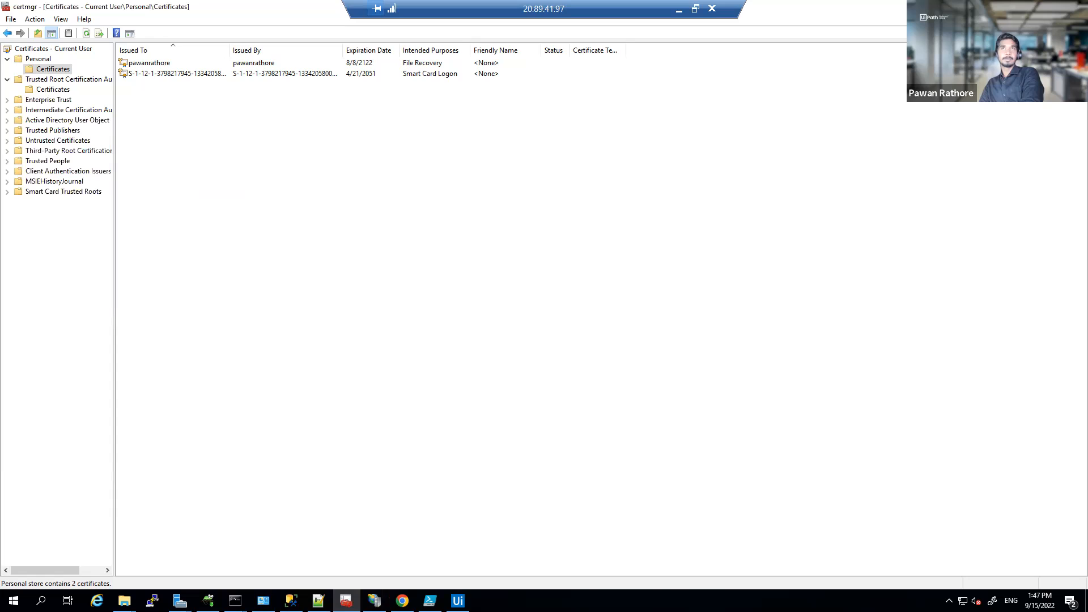
Step: Cycle through Chrome, Notepad++ and other windows, returning to the installer to watch installation progress
{"action": "key", "text": "alt+Tab"}
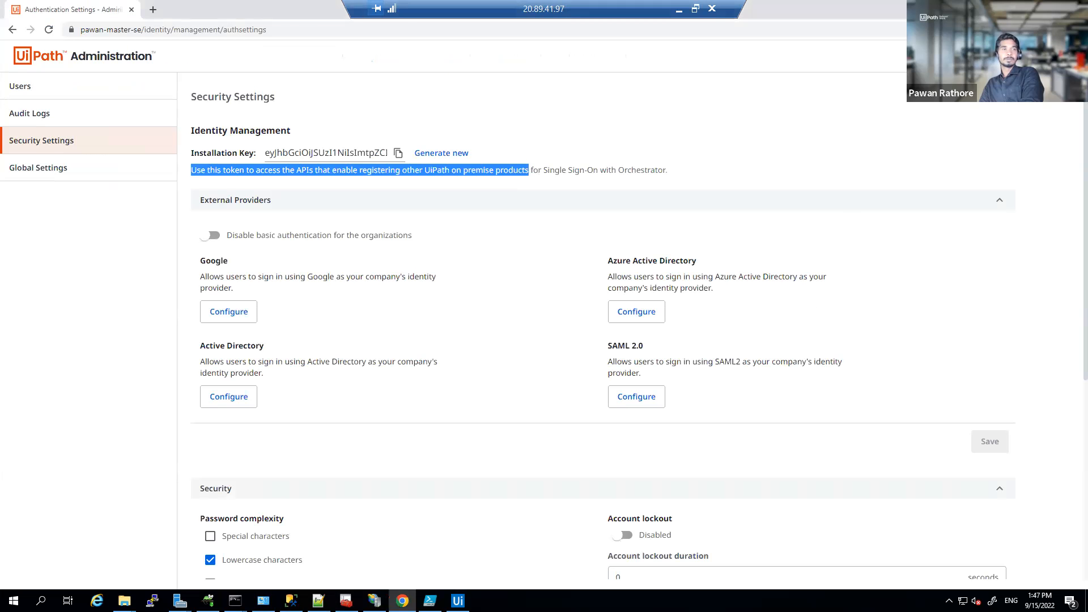
{"action": "key", "text": "alt+Tab"}
{"action": "key", "text": "alt+Tab"}
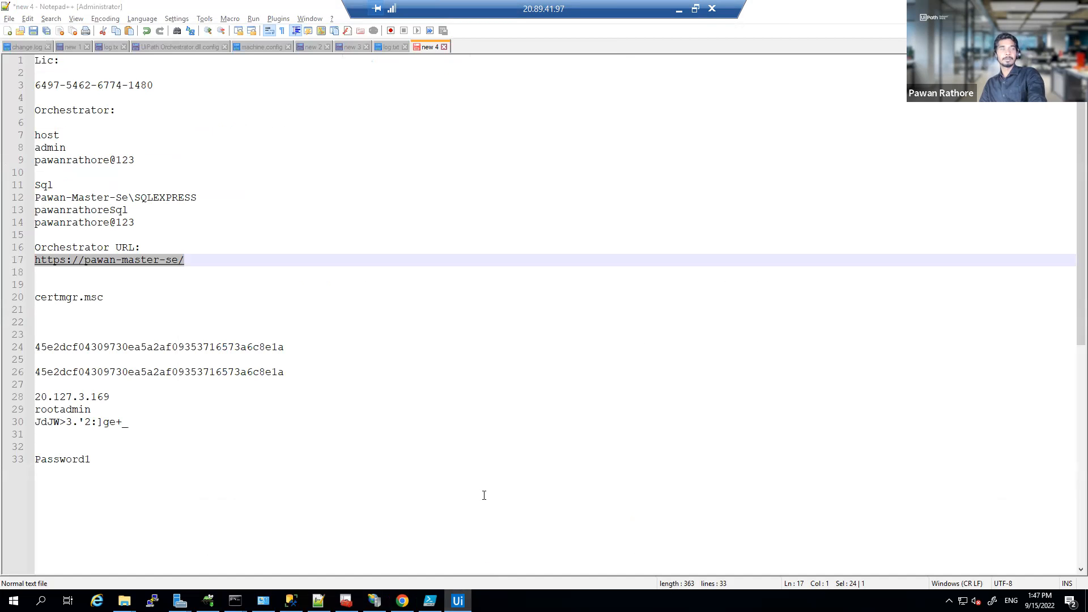
{"action": "key", "text": "alt+Tab"}
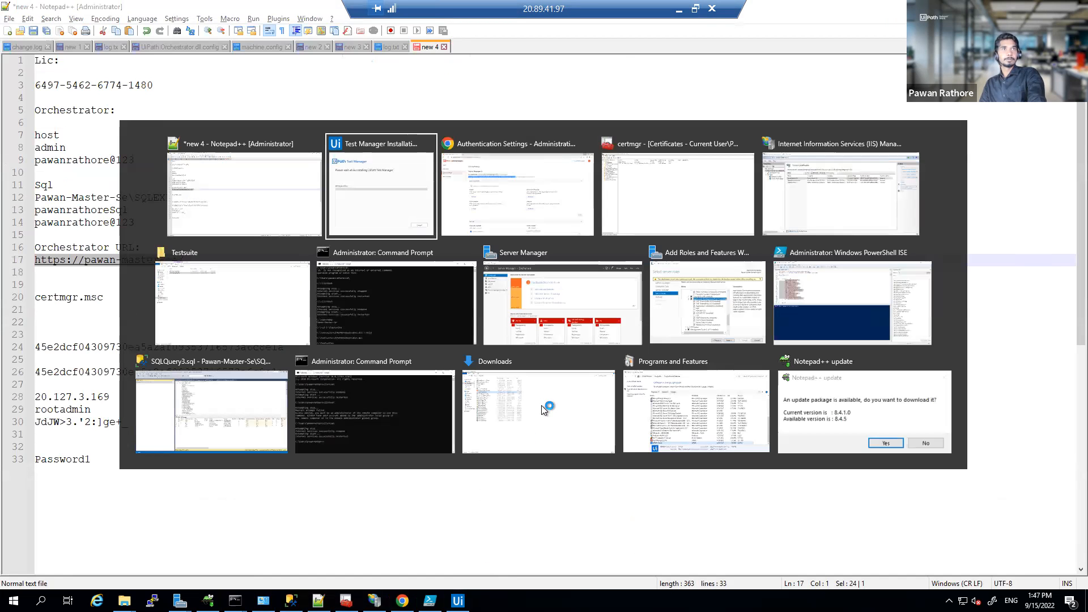
{"action": "key", "text": "alt+Tab"}
{"action": "key", "text": "alt+Tab"}
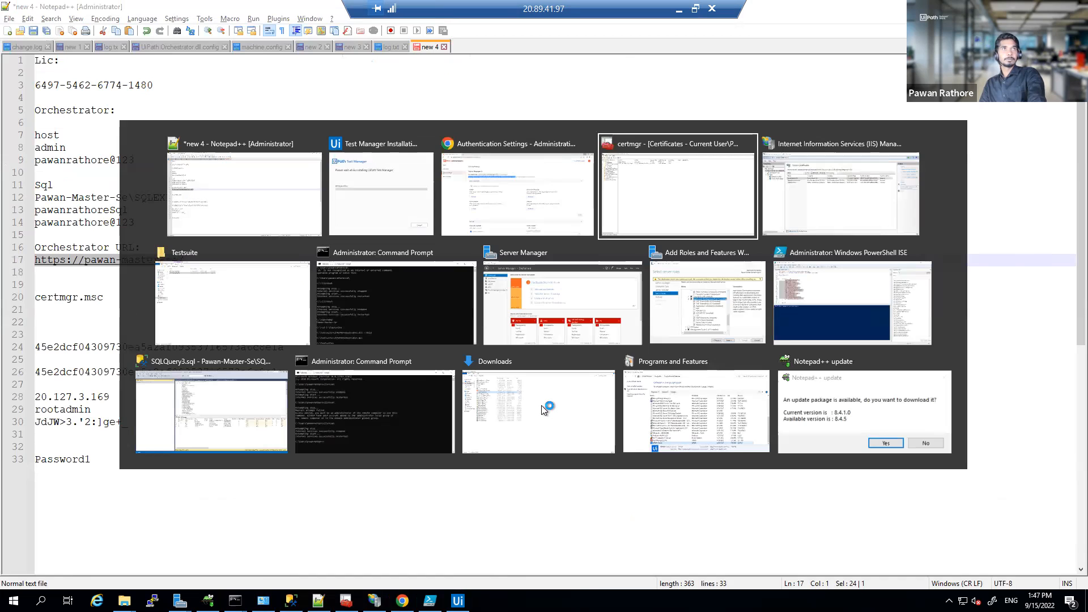
{"action": "key", "text": "alt+shift+Tab"}
{"action": "key", "text": "alt+shift+Tab"}
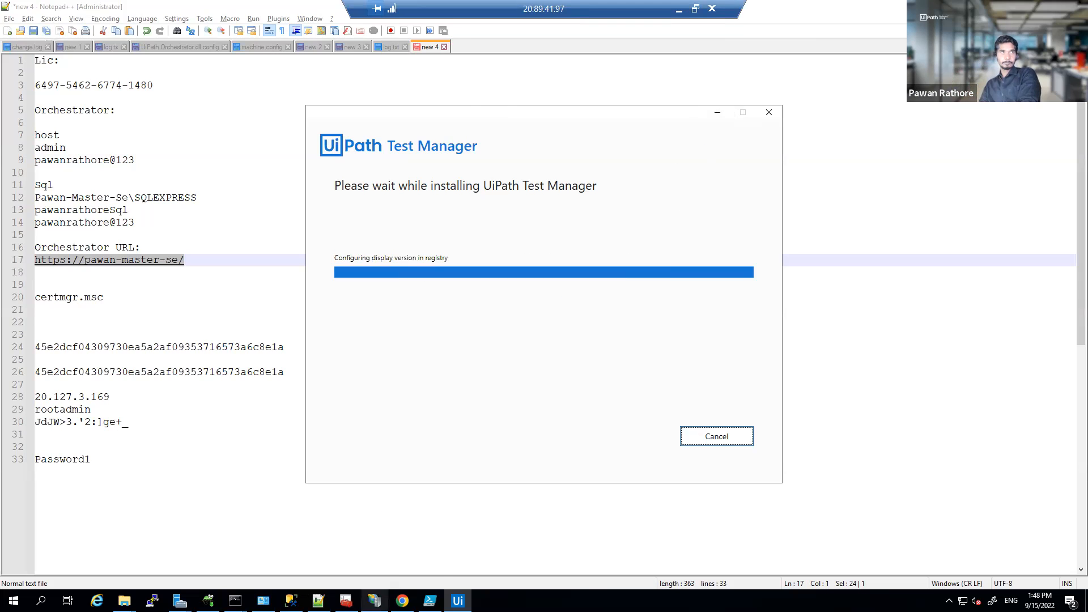
{"action": "mouse_move", "coordinate": [374, 600]}
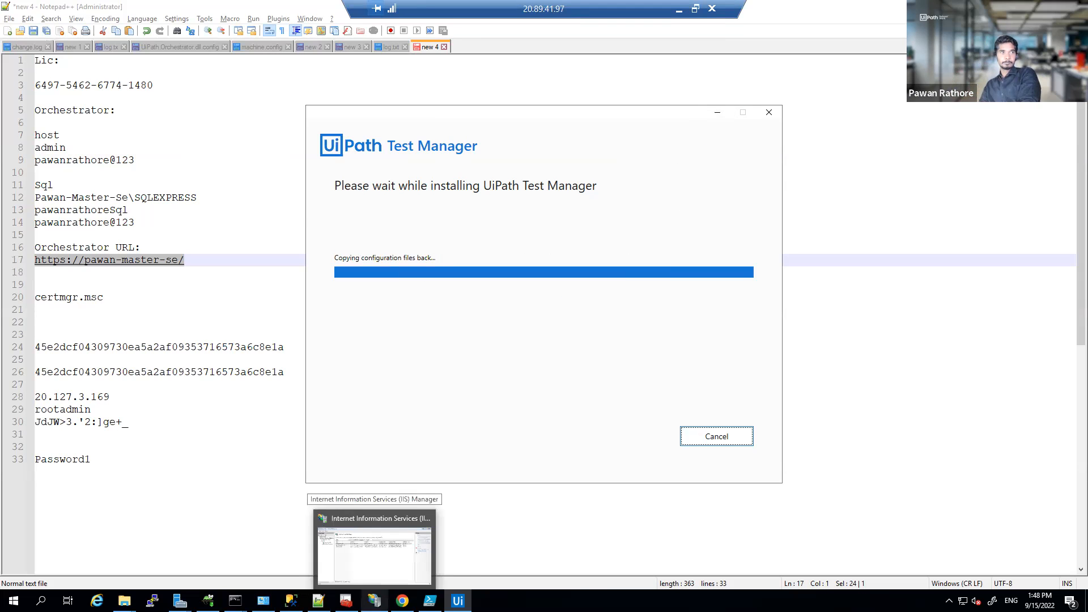
Step: In IIS Manager, open the UiPath Orchestrator site and expand its folders
{"action": "left_click", "coordinate": [374, 600]}
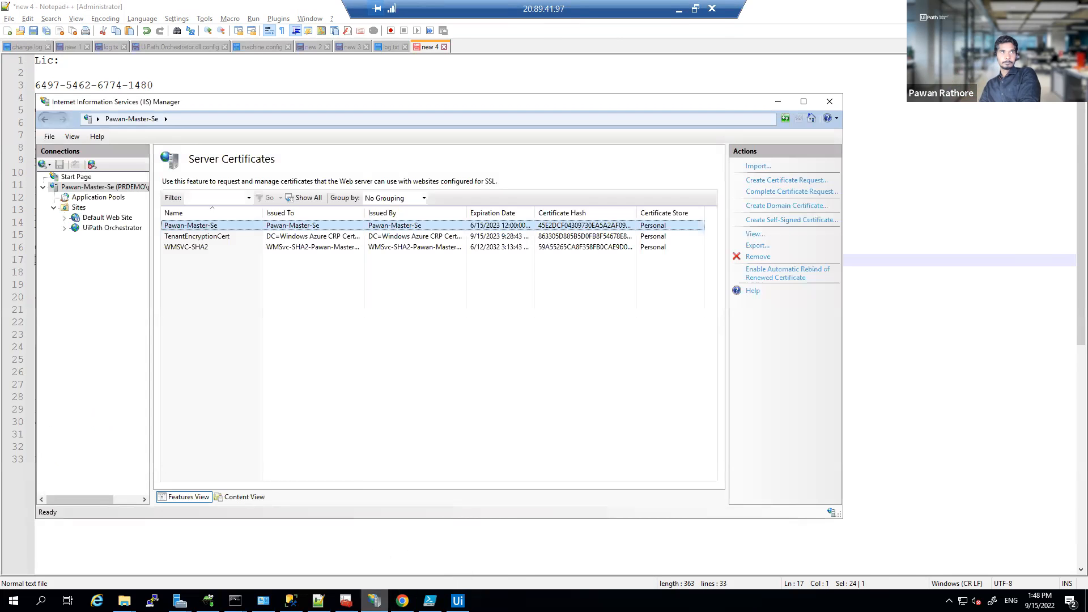
{"action": "left_click", "coordinate": [132, 228]}
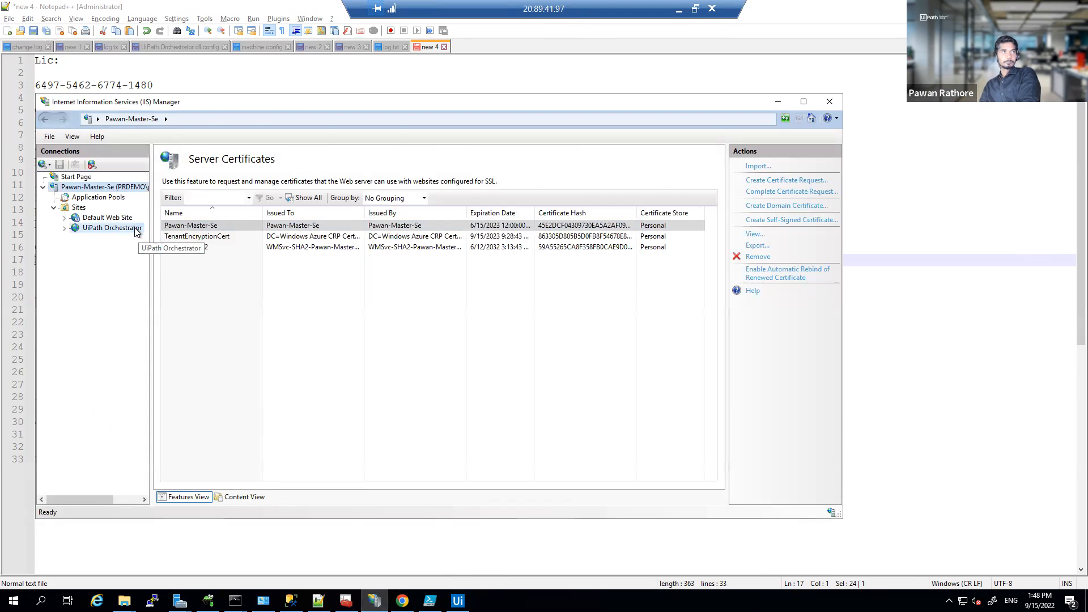
{"action": "left_click", "coordinate": [65, 229]}
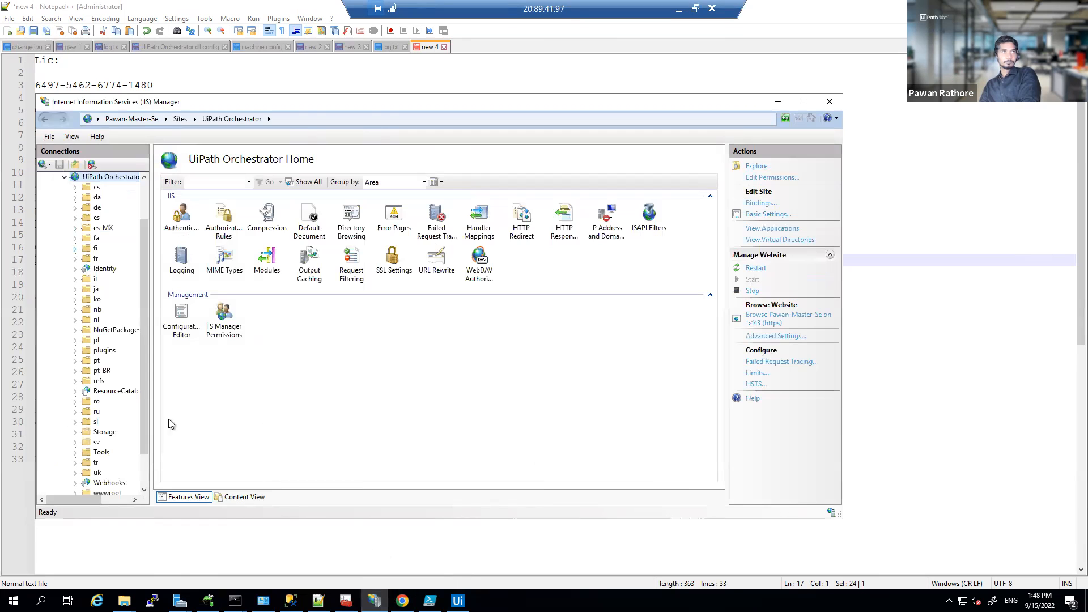
Step: Connect SSMS with the SQL login password, confirm the UiPathTestManager database exists, and return to setup
{"action": "left_click", "coordinate": [291, 600]}
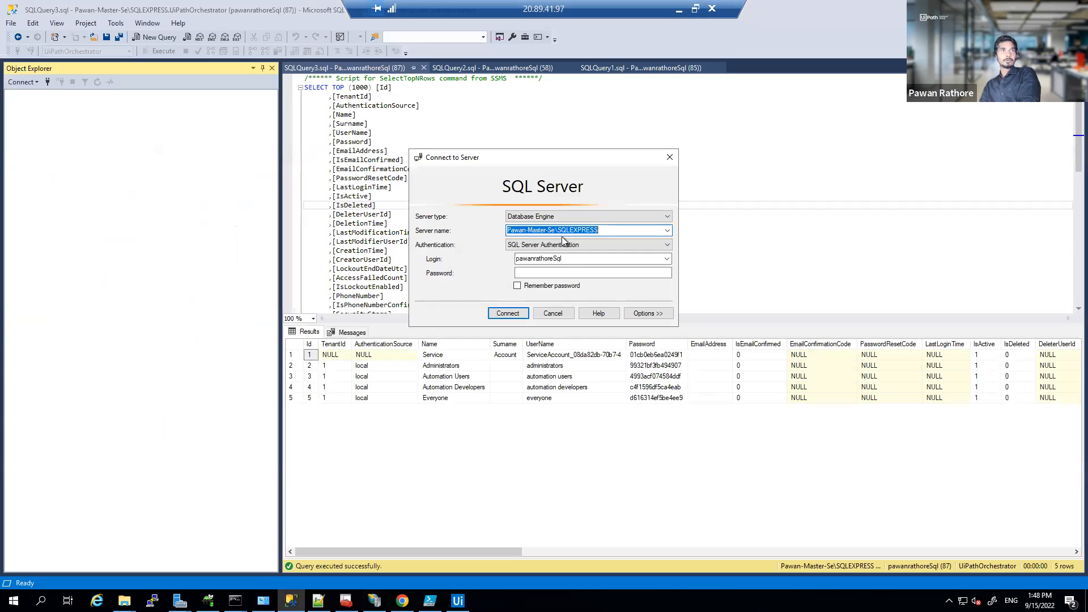
{"action": "left_click", "coordinate": [565, 273]}
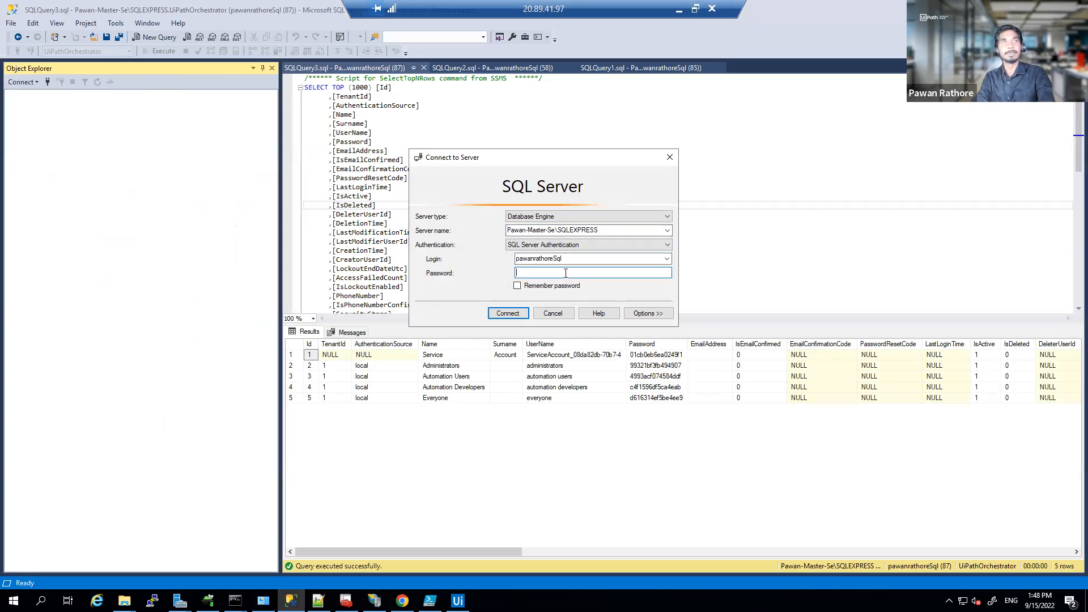
{"action": "type", "text": "*****"}
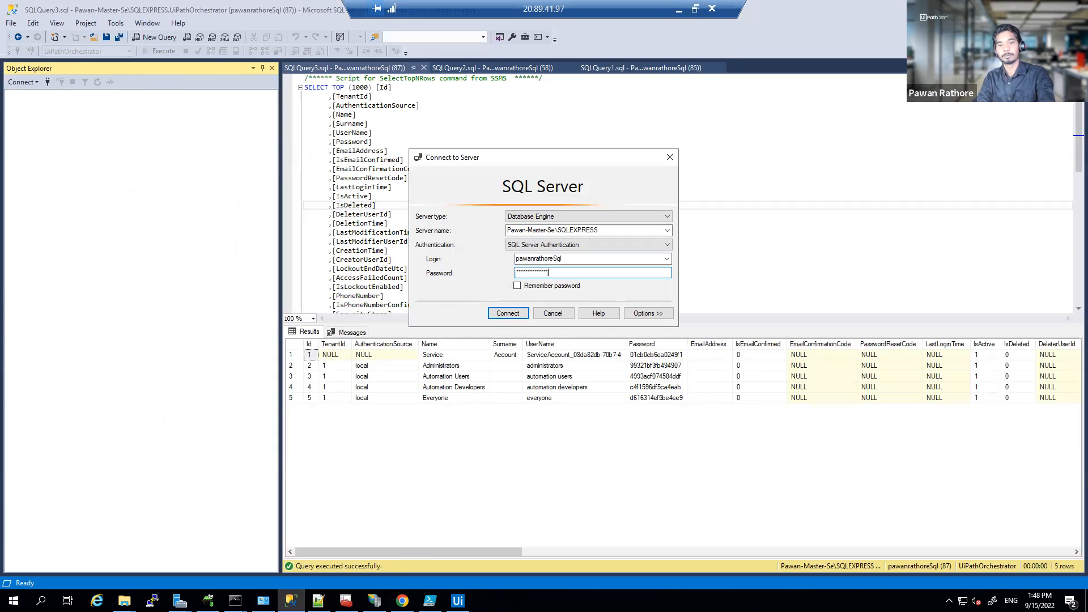
{"action": "key", "text": "Return"}
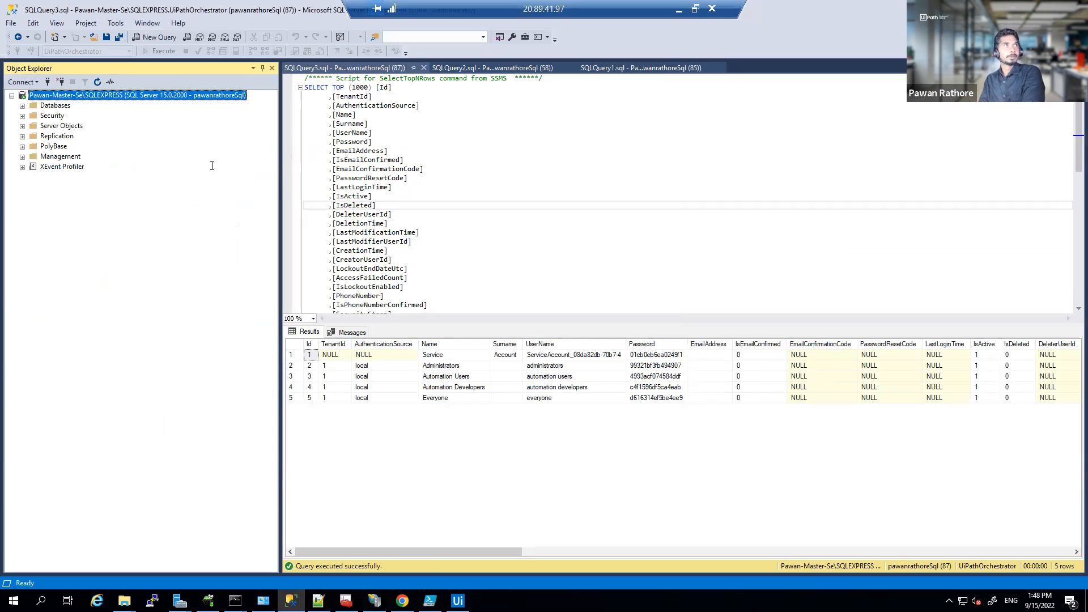
{"action": "left_click", "coordinate": [22, 106]}
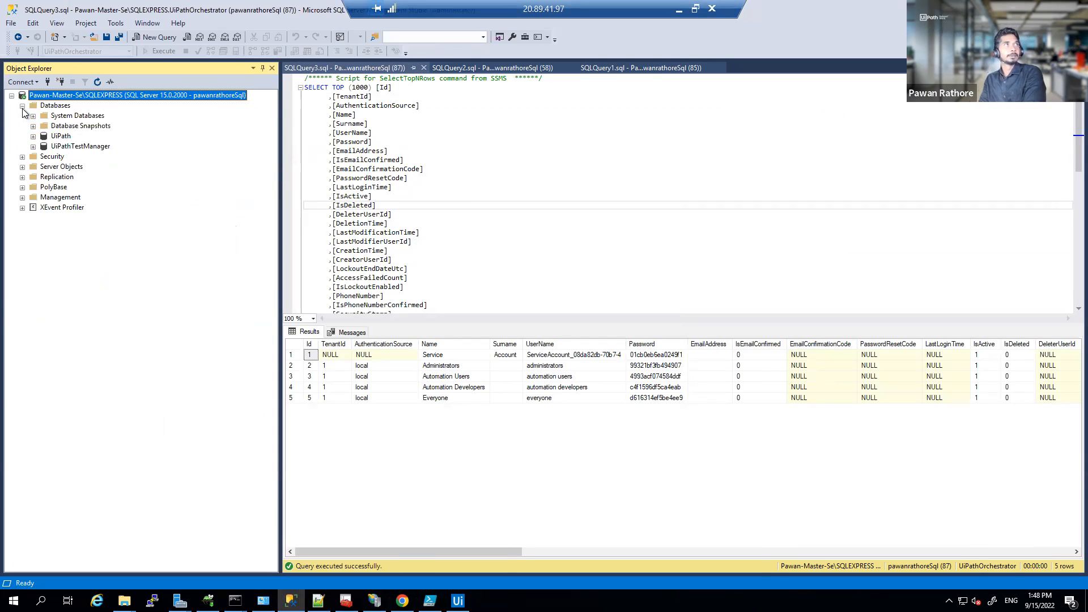
{"action": "left_click", "coordinate": [62, 136]}
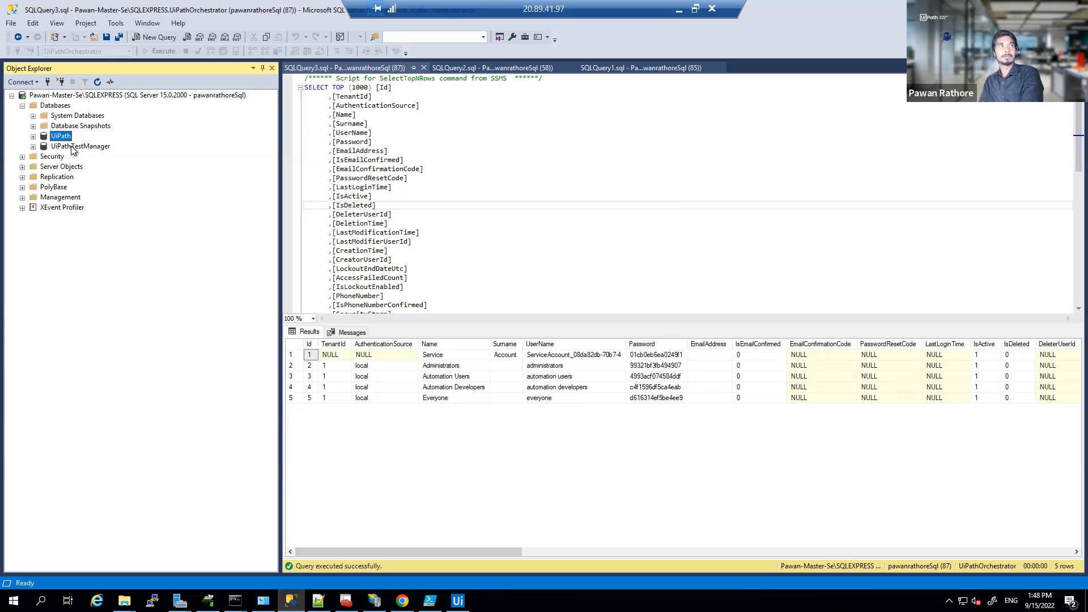
{"action": "left_click", "coordinate": [71, 147]}
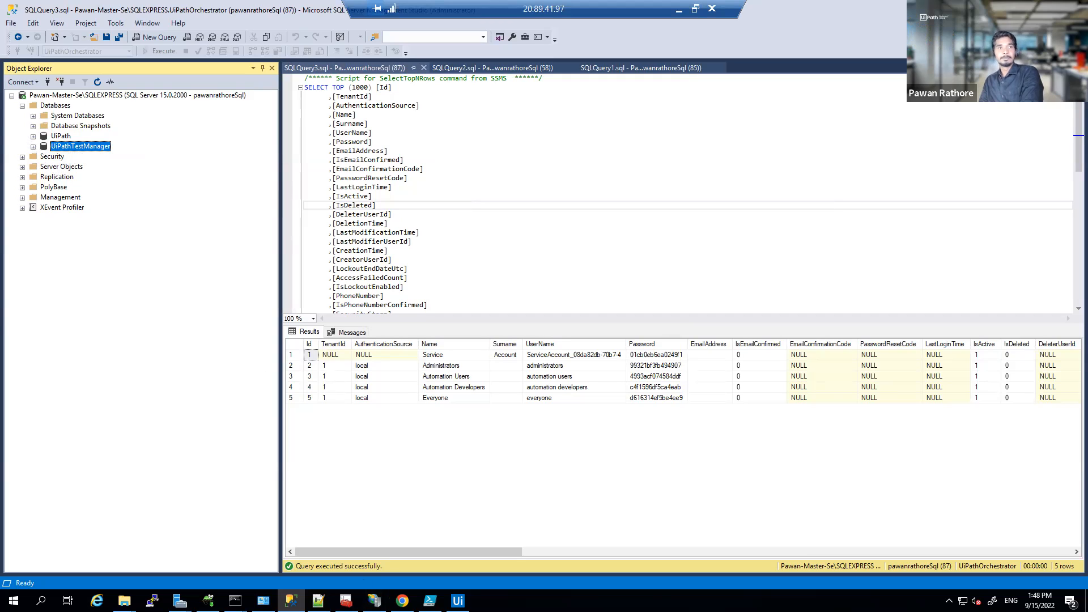
{"action": "left_click", "coordinate": [457, 600]}
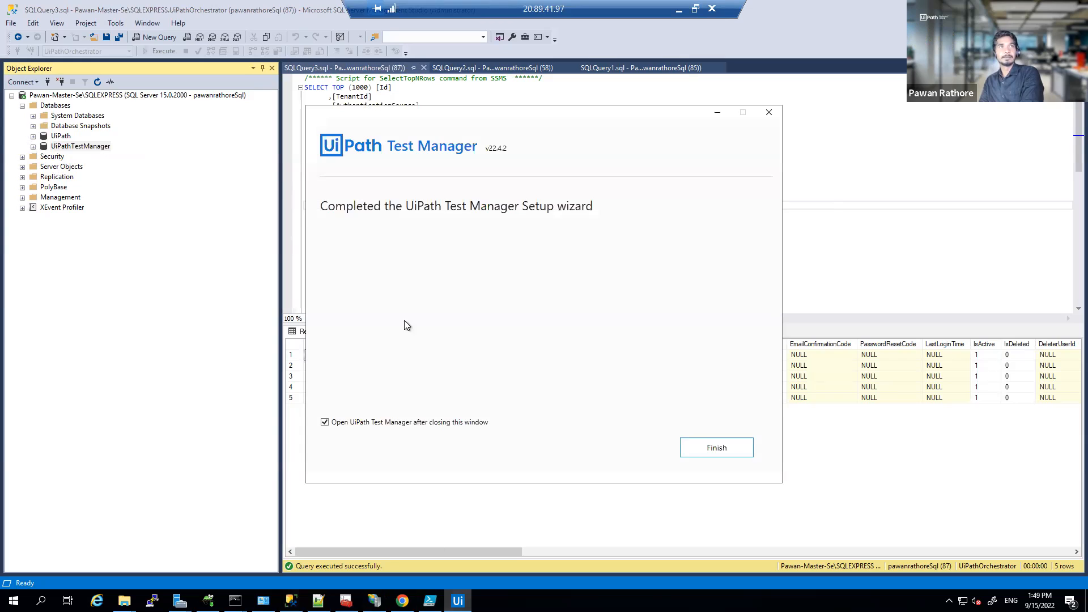
Step: Finish setup to open Test Manager on port 8443, then log out from its no-access page
{"action": "left_click", "coordinate": [702, 446]}
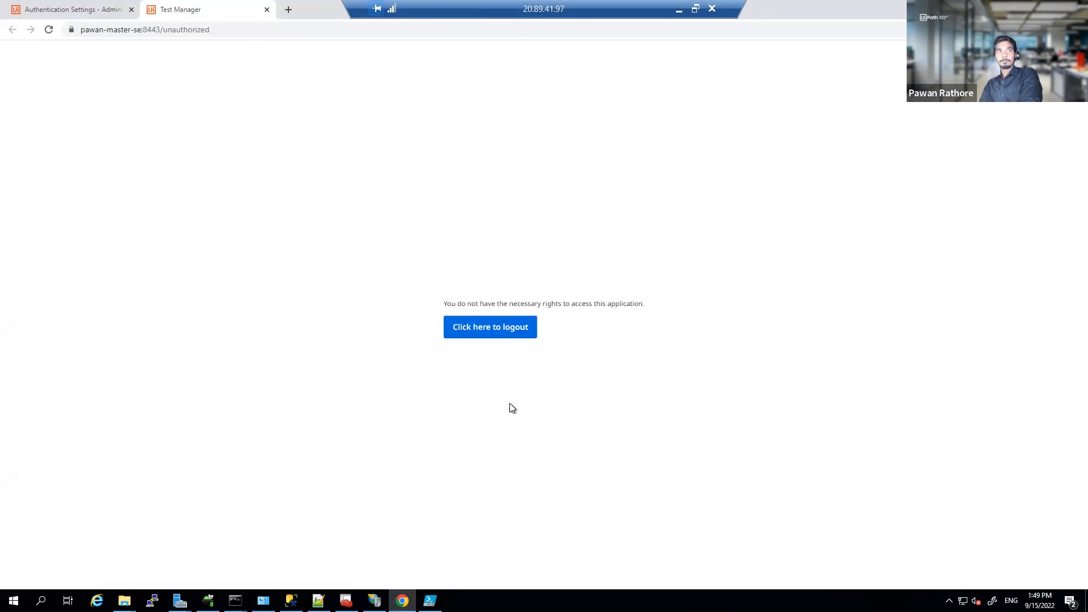
{"action": "double_click", "coordinate": [163, 32]}
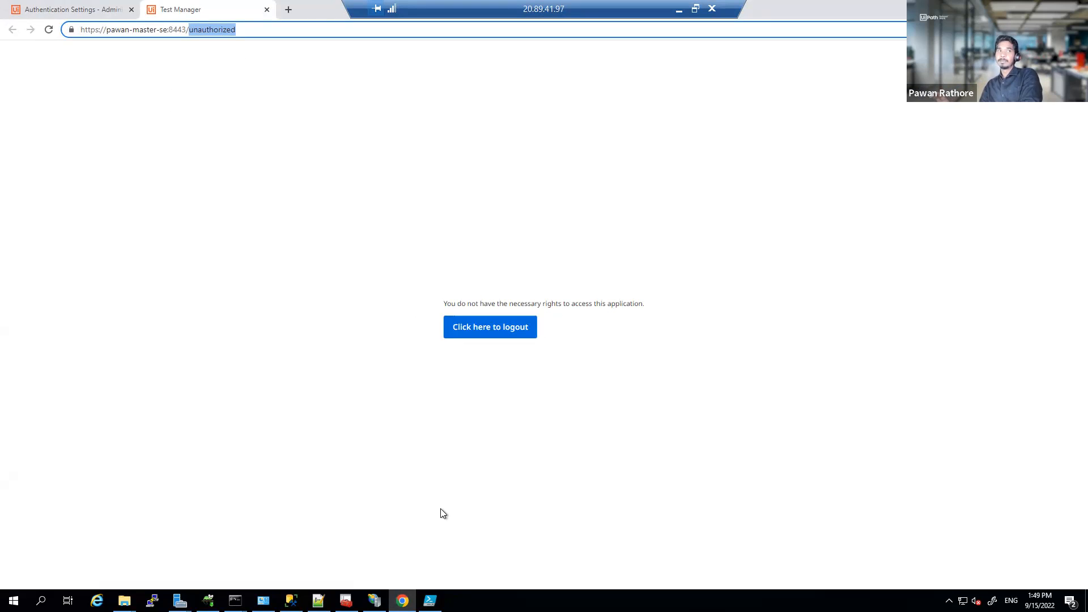
{"action": "left_click", "coordinate": [403, 382]}
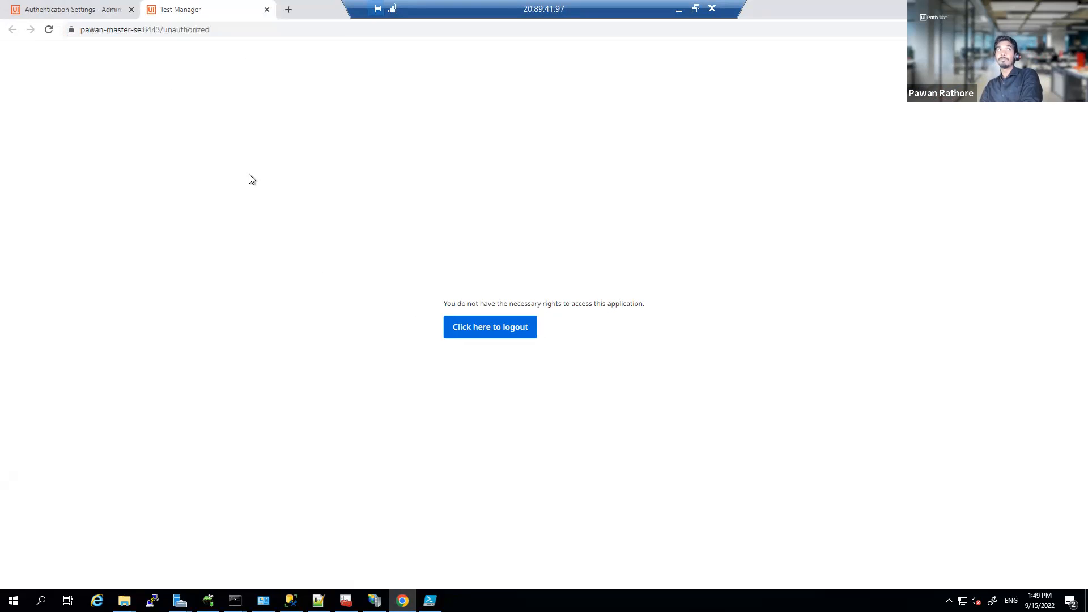
{"action": "left_click", "coordinate": [490, 332]}
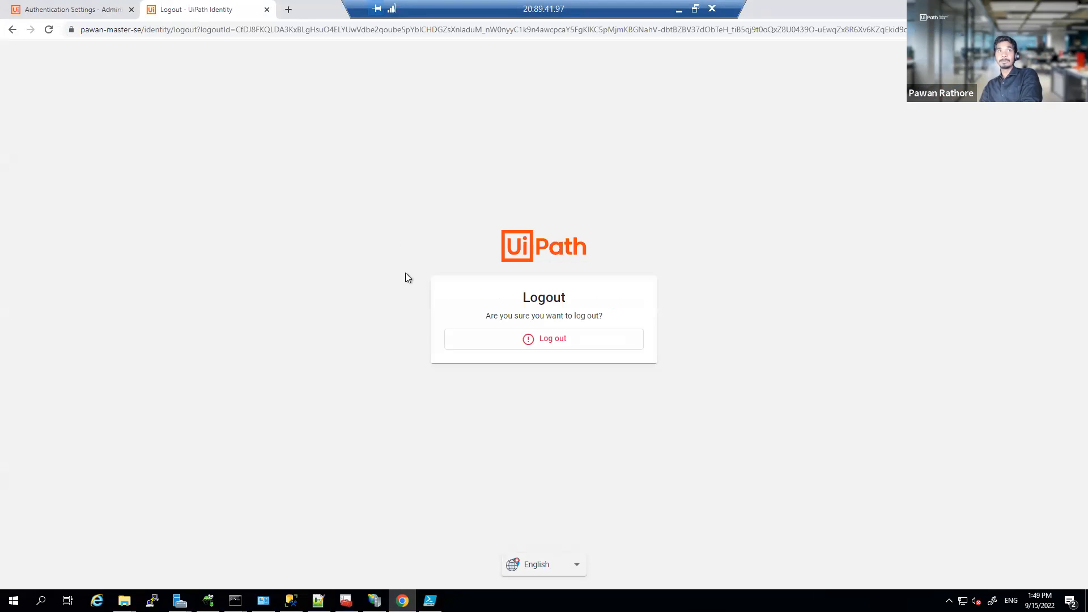
Step: Log out of UiPath Identity and sign back in as host administrator to reach the Tenants page
{"action": "left_click", "coordinate": [491, 342]}
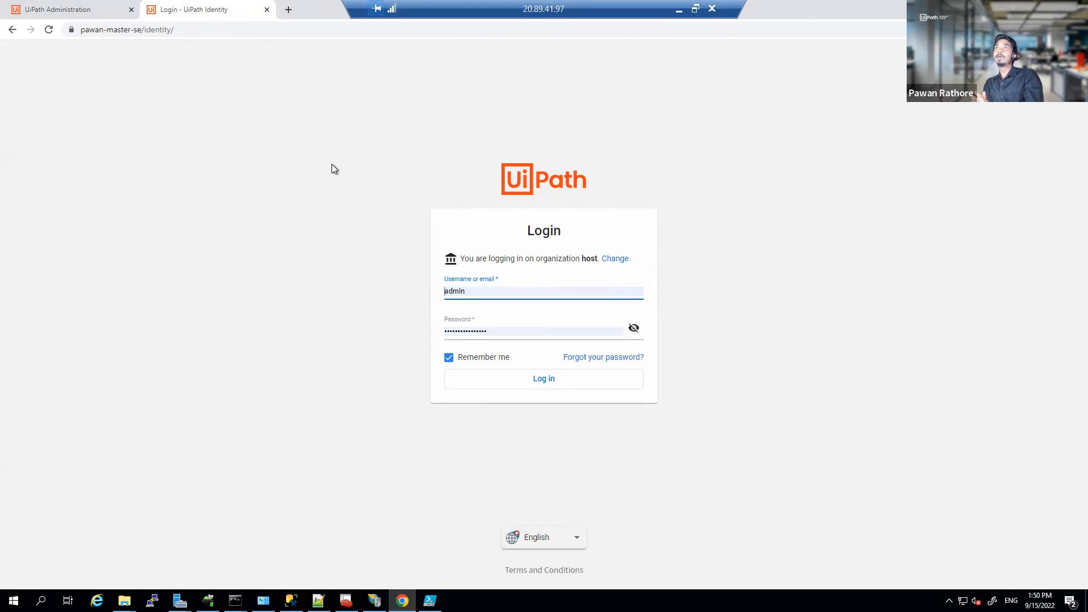
{"action": "left_click", "coordinate": [17, 8]}
{"action": "left_click", "coordinate": [568, 246]}
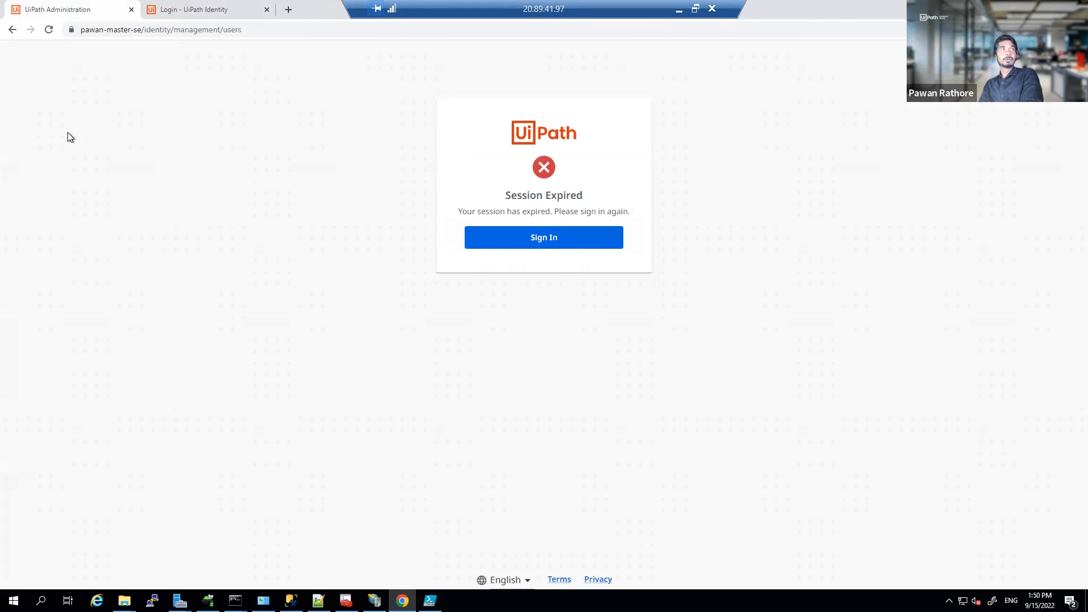
{"action": "left_click", "coordinate": [542, 383]}
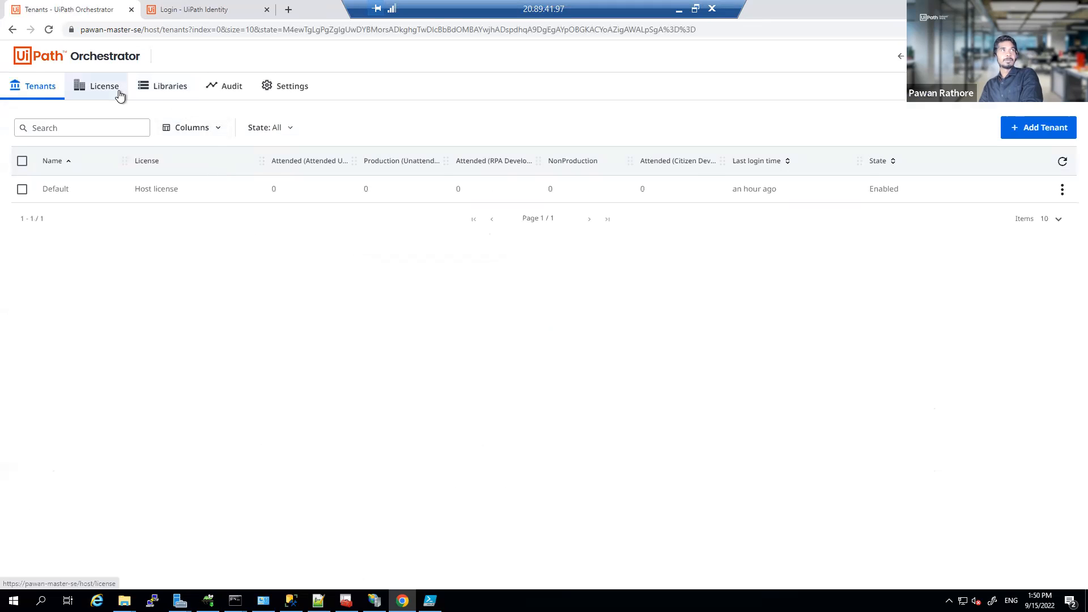
Step: Confirm the host License shows 10 of 100 Testing runtimes, then bring up the C:\Testsuite folder
{"action": "left_click", "coordinate": [121, 96]}
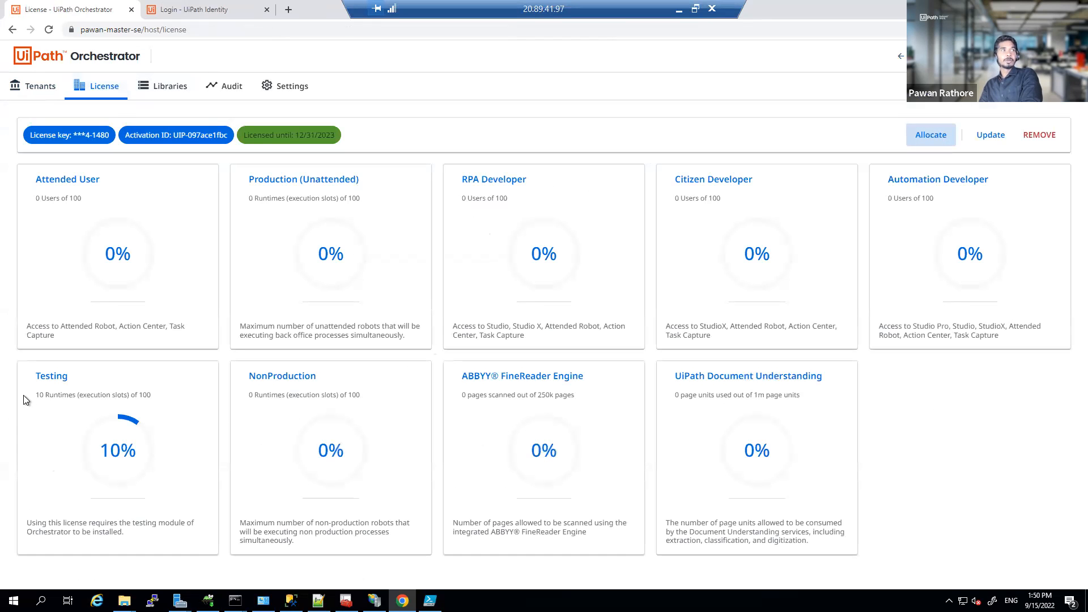
{"action": "left_click_drag", "start_coordinate": [81, 383], "coordinate": [142, 409]}
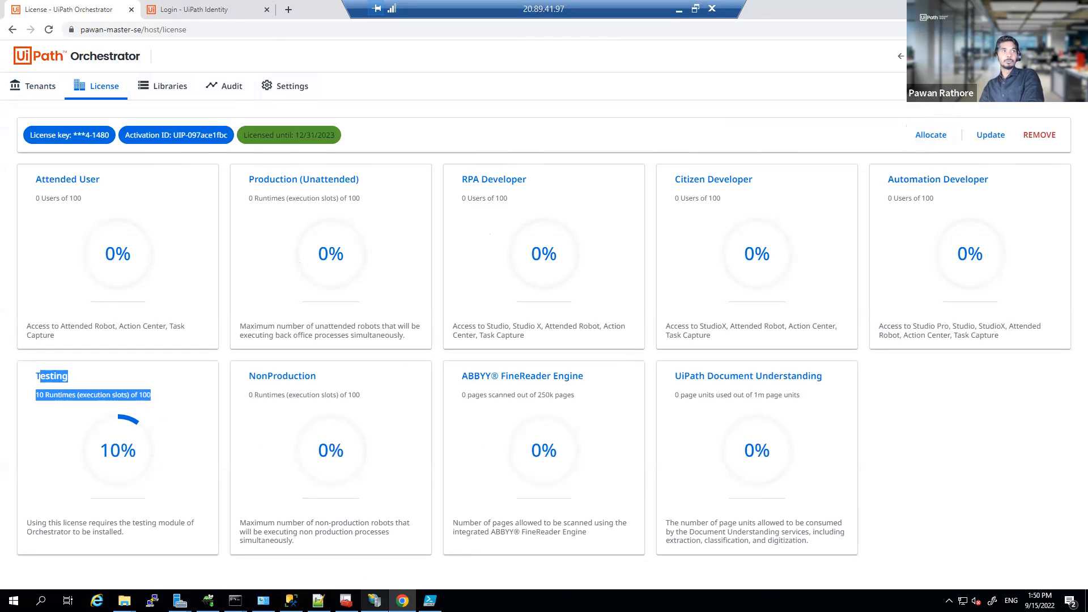
{"action": "left_click", "coordinate": [124, 599]}
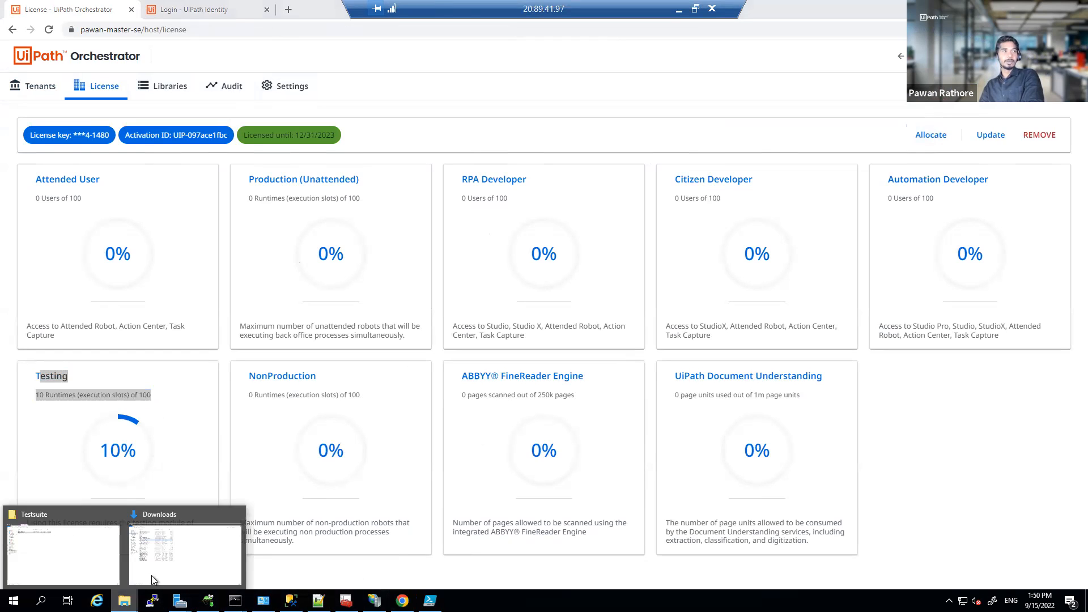
{"action": "left_click", "coordinate": [101, 556]}
Step: Launch the UiPathOrchestrator installer from C:\Testsuite and start cancelling the duplicate setup wizard
{"action": "left_click", "coordinate": [170, 88]}
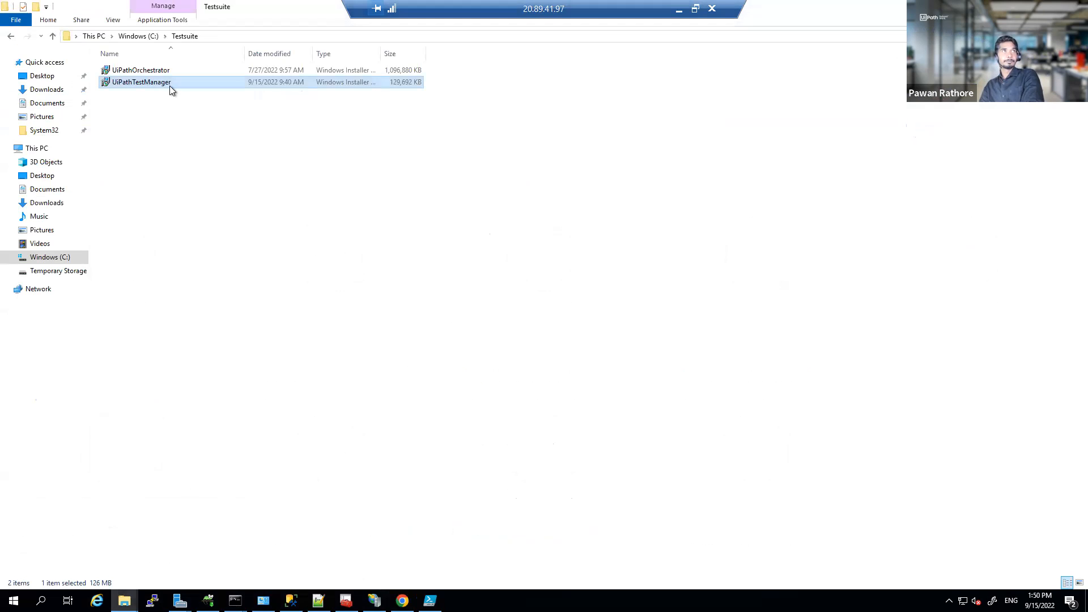
{"action": "double_click", "coordinate": [157, 71]}
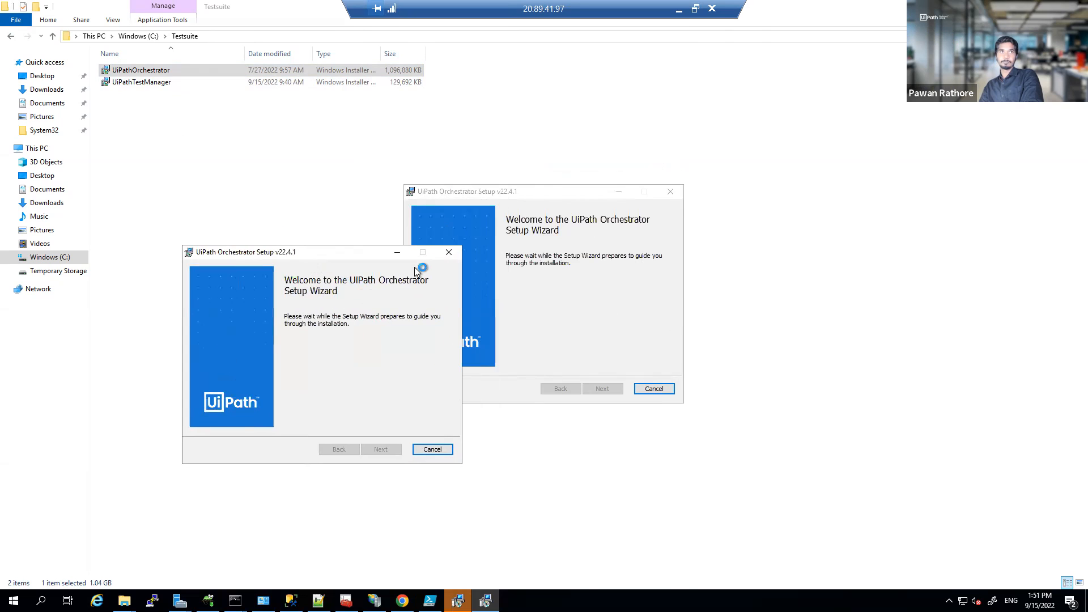
{"action": "left_click", "coordinate": [430, 450]}
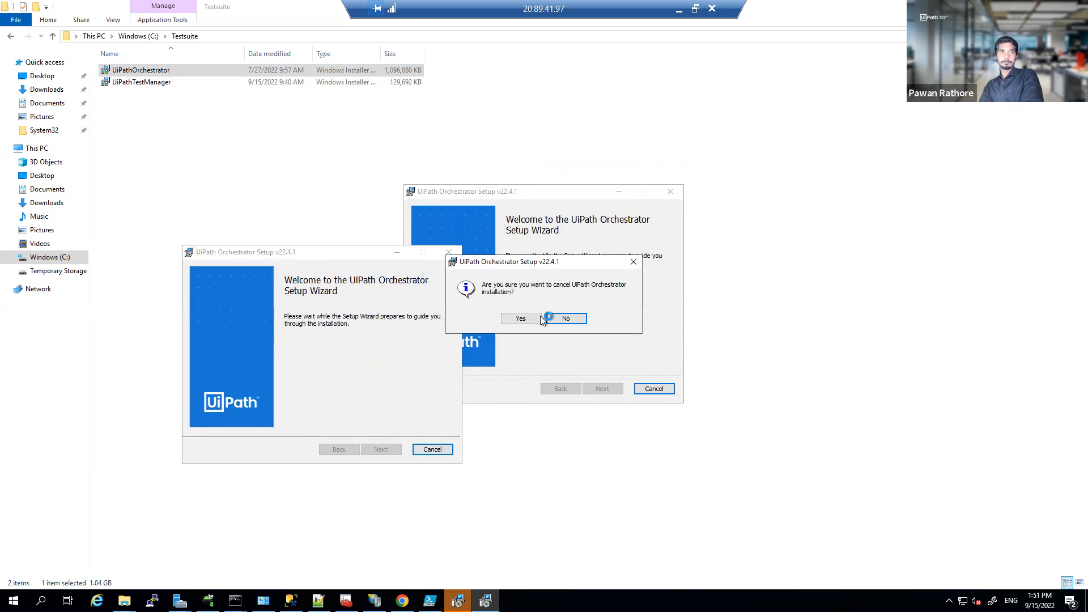
Step: Confirm cancelling the duplicate Orchestrator setup and open a new Chrome incognito window
{"action": "left_click", "coordinate": [521, 319]}
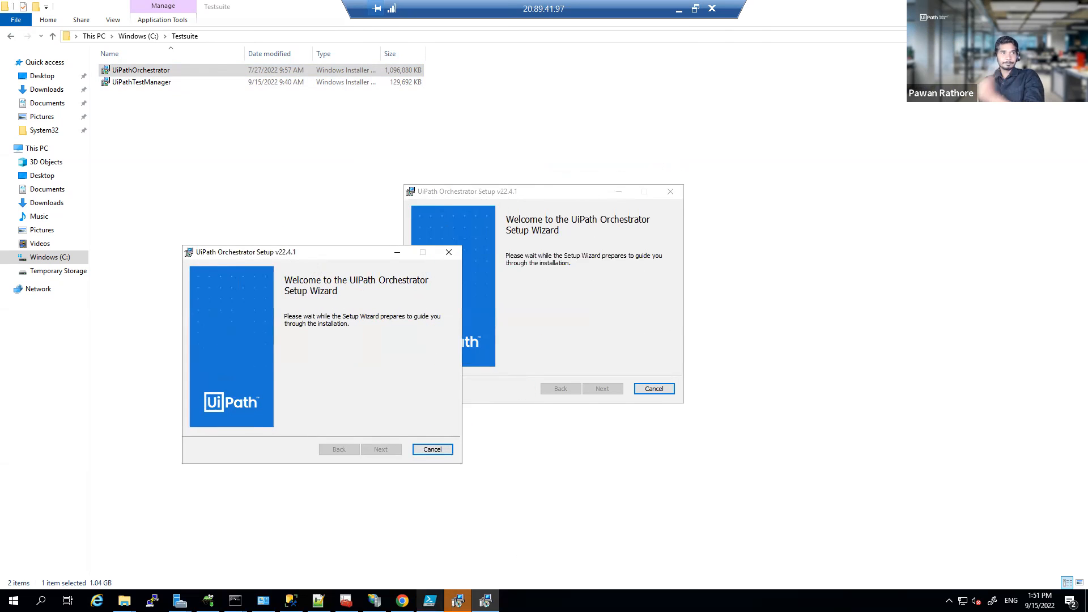
{"action": "left_click", "coordinate": [401, 600]}
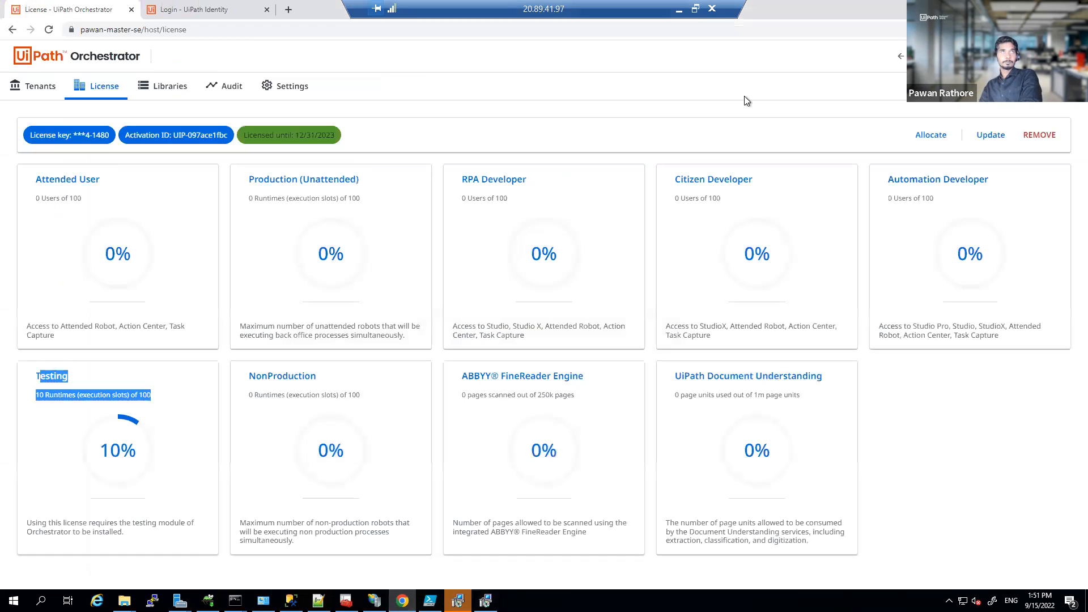
{"action": "left_click", "coordinate": [1077, 30]}
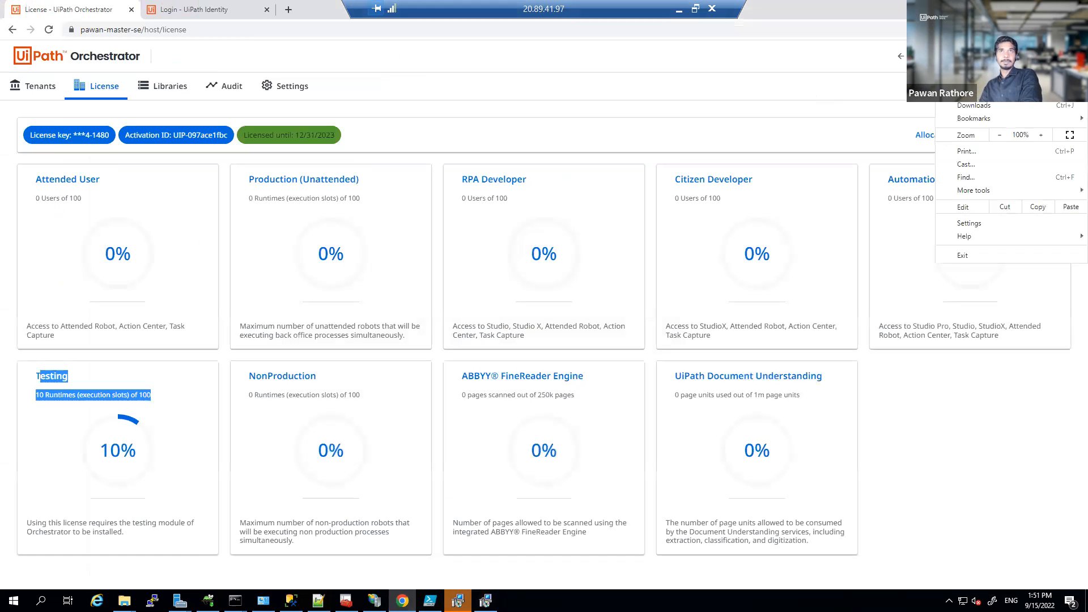
{"action": "left_click", "coordinate": [988, 76]}
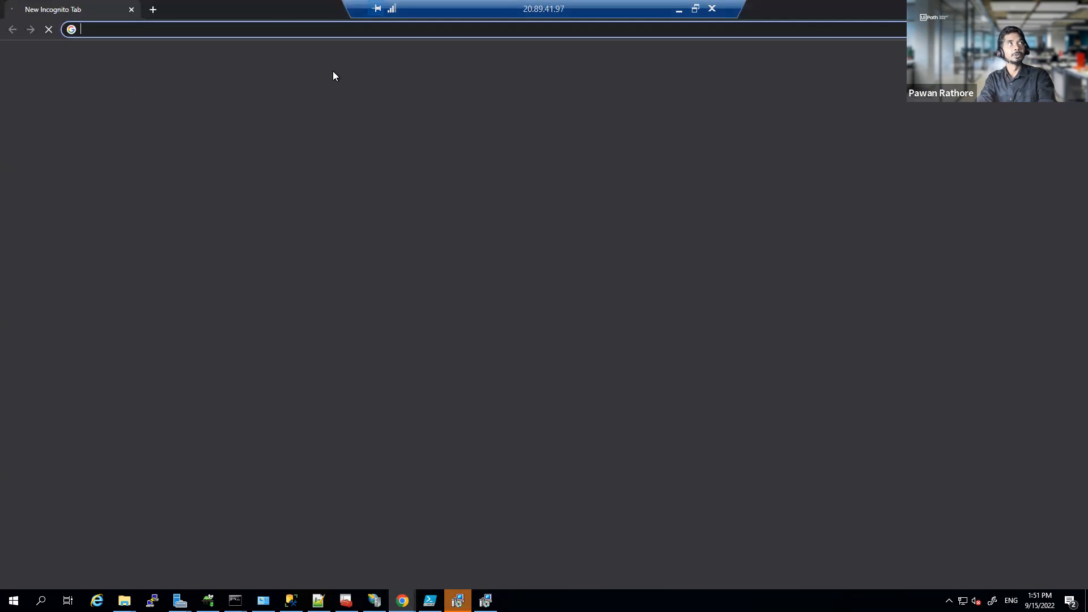
Step: Load the Orchestrator server address on port 8443 in the incognito window
{"action": "type", "text": "https://pawan-master-se"}
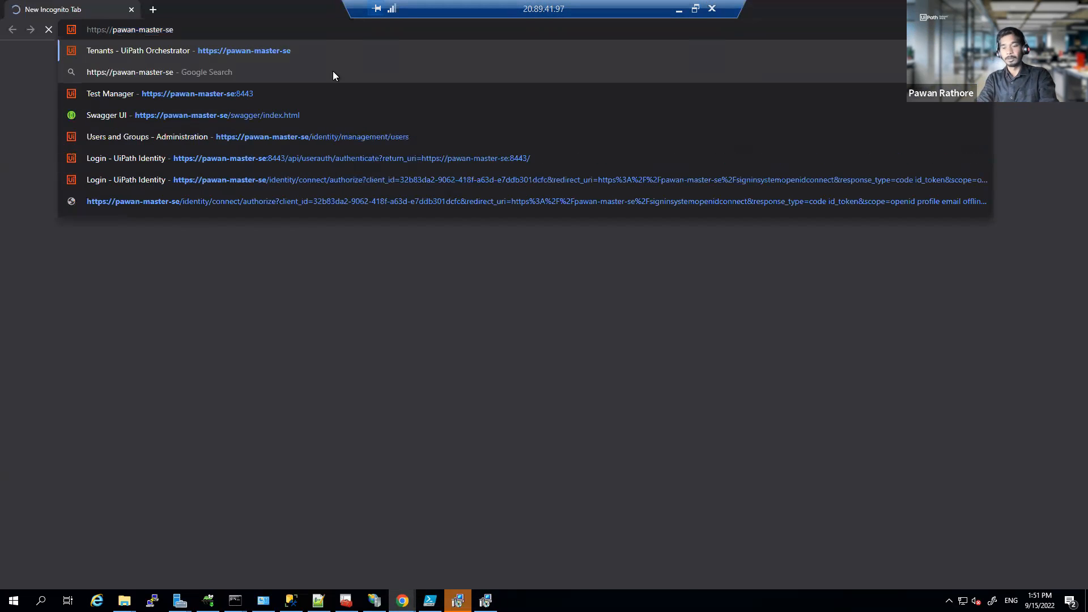
{"action": "type", "text": ":"}
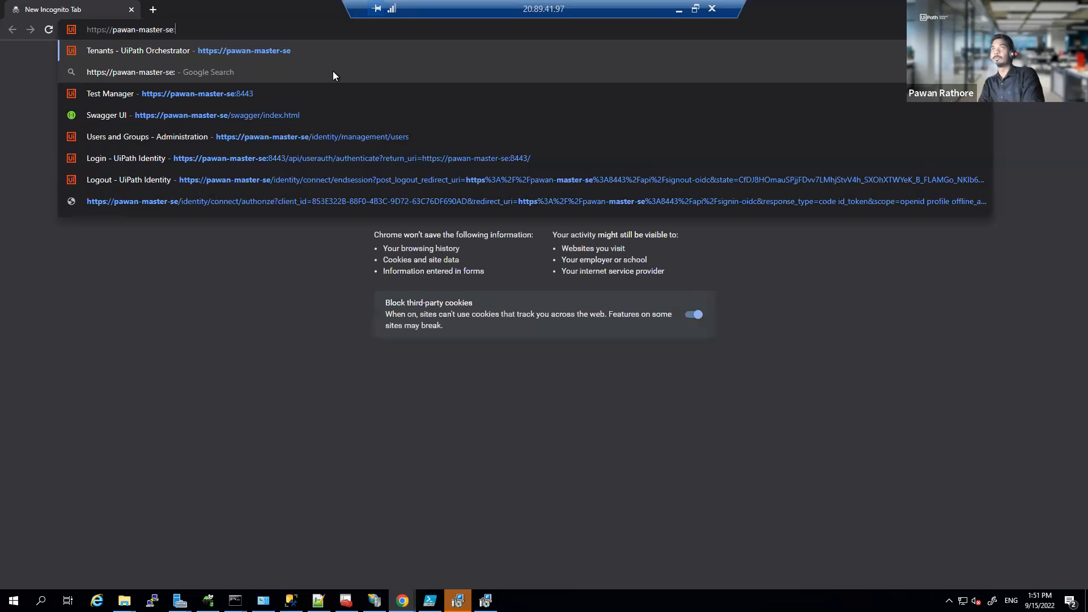
{"action": "type", "text": "8443"}
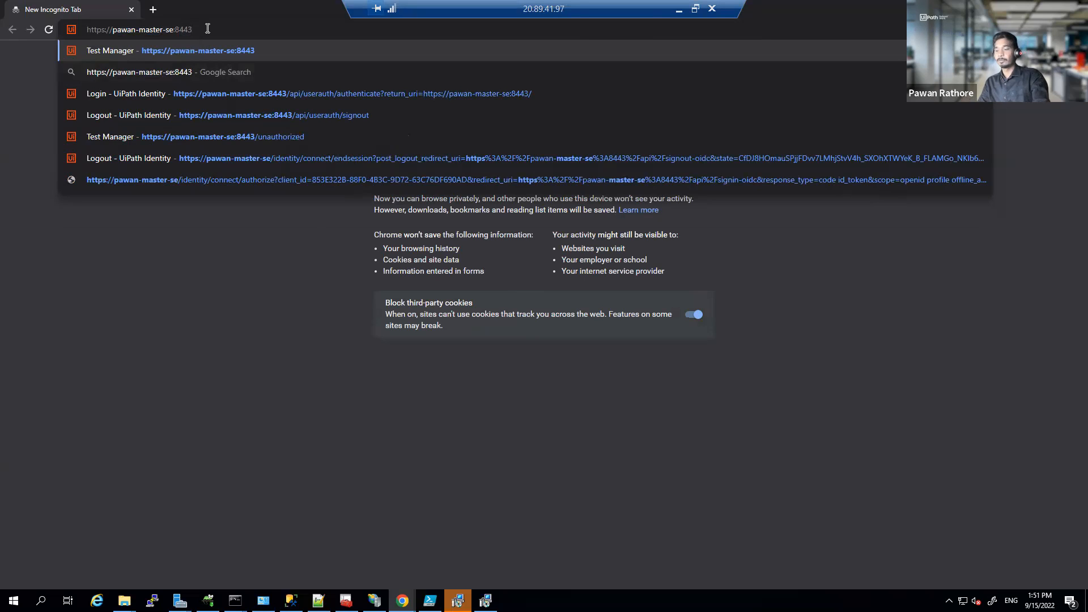
{"action": "key", "text": "Return"}
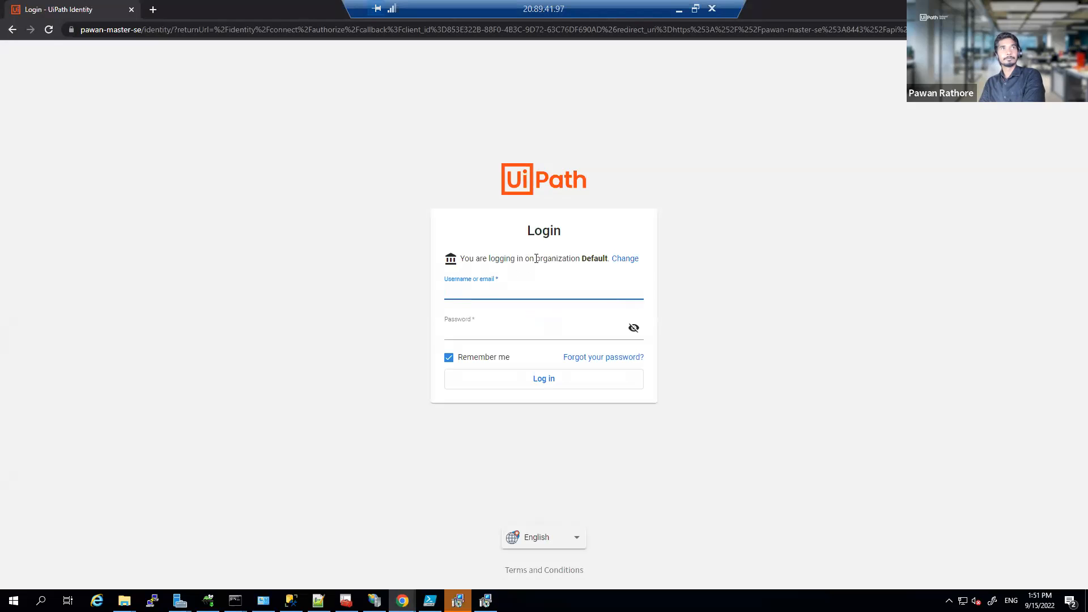
Step: Sign in as admin using the password copied from the Notepad++ notes
{"action": "type", "text": "admin"}
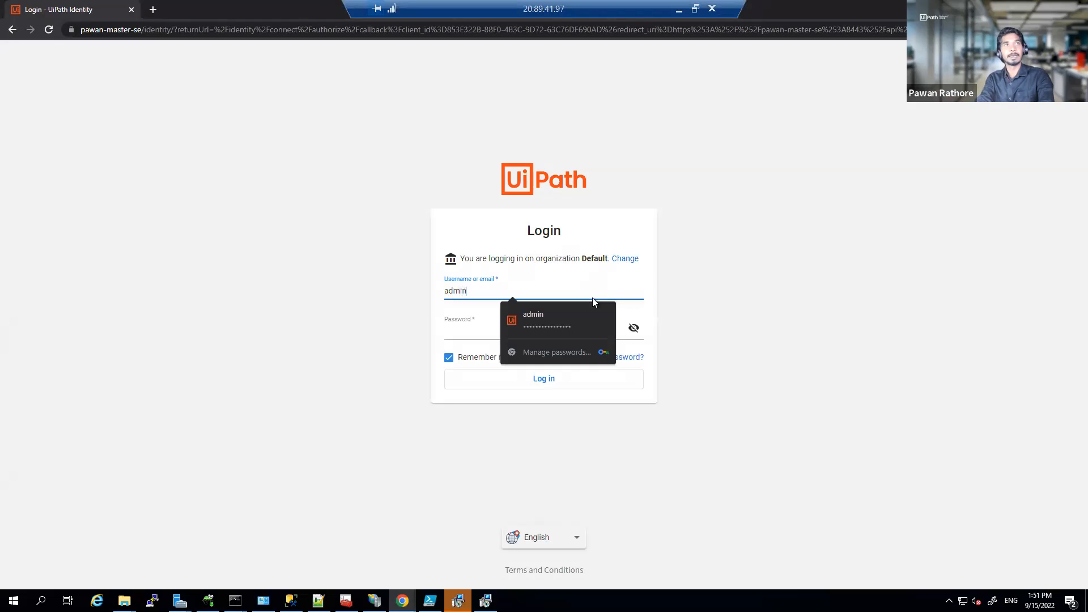
{"action": "key", "text": "Tab"}
{"action": "type", "text": "••"}
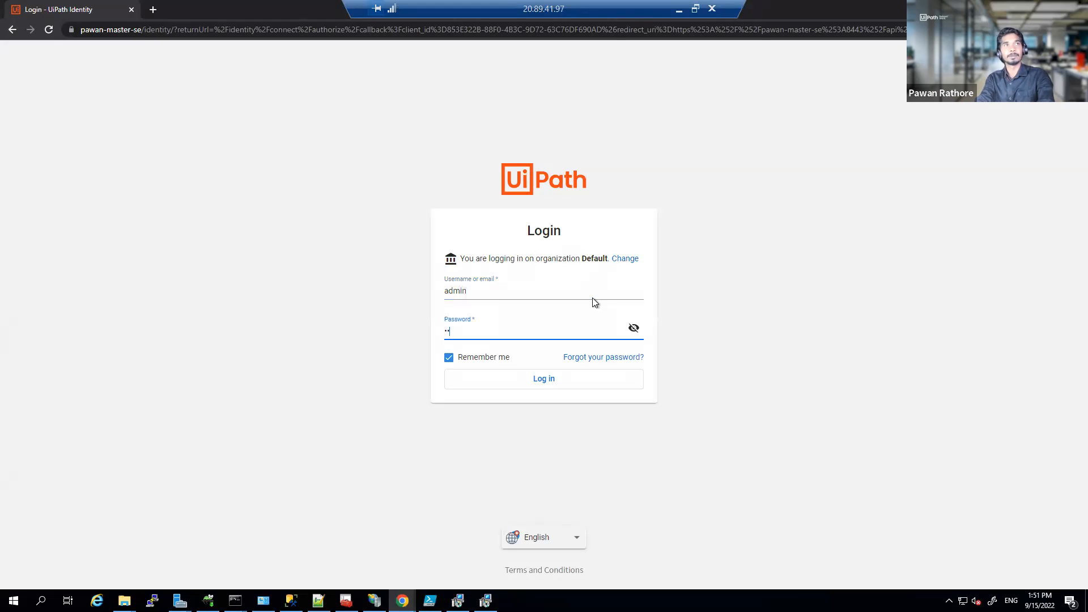
{"action": "key", "text": "BackSpace"}
{"action": "key", "text": "BackSpace"}
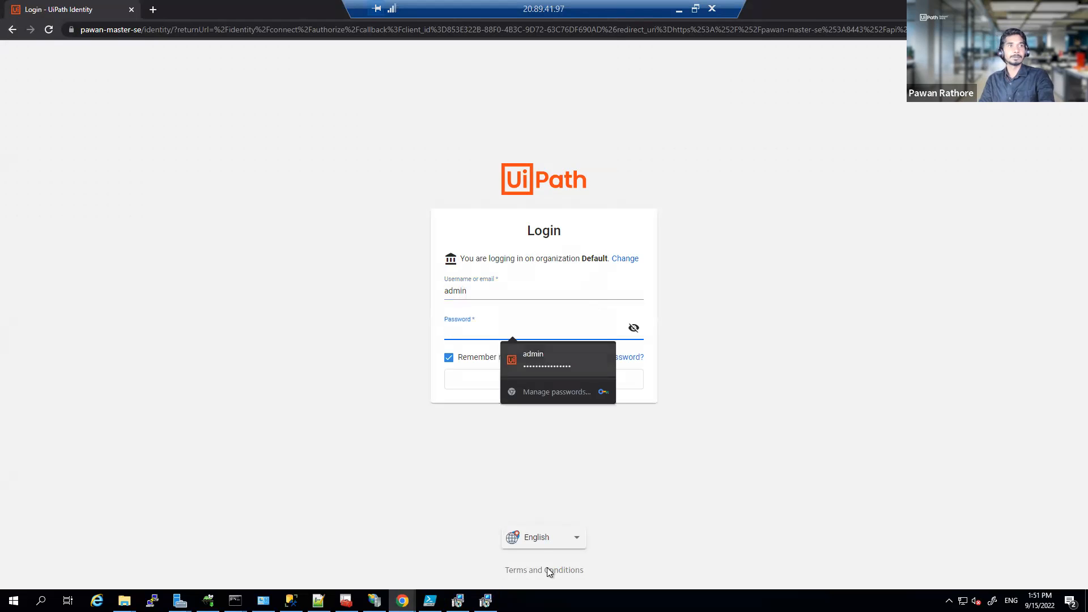
{"action": "left_click", "coordinate": [317, 600]}
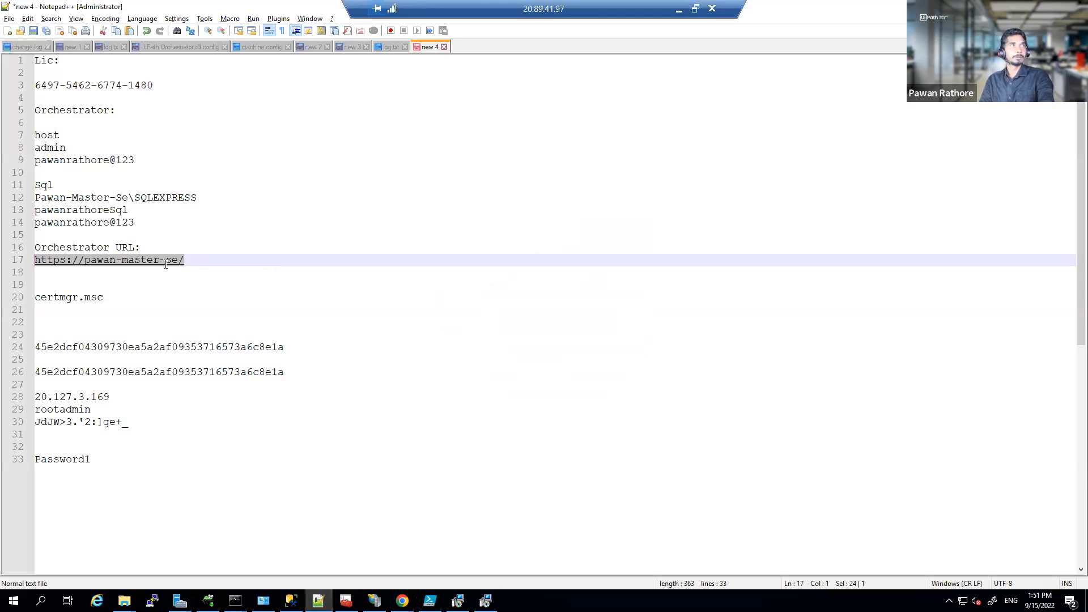
{"action": "left_click", "coordinate": [147, 223]}
{"action": "left_click_drag", "start_coordinate": [147, 223], "coordinate": [35, 224]}
{"action": "key", "text": "alt+Tab"}
{"action": "key", "text": "ctrl+v"}
{"action": "left_click", "coordinate": [544, 376]}
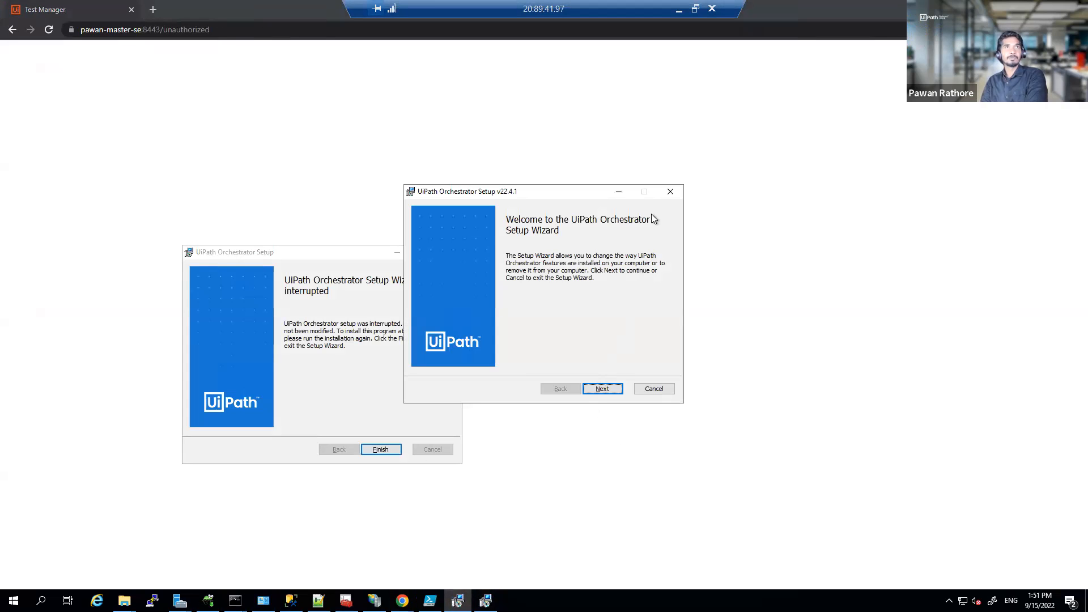
Step: Modify the Orchestrator installation via Change so the entire Test Automation feature installs locally
{"action": "left_click", "coordinate": [238, 252]}
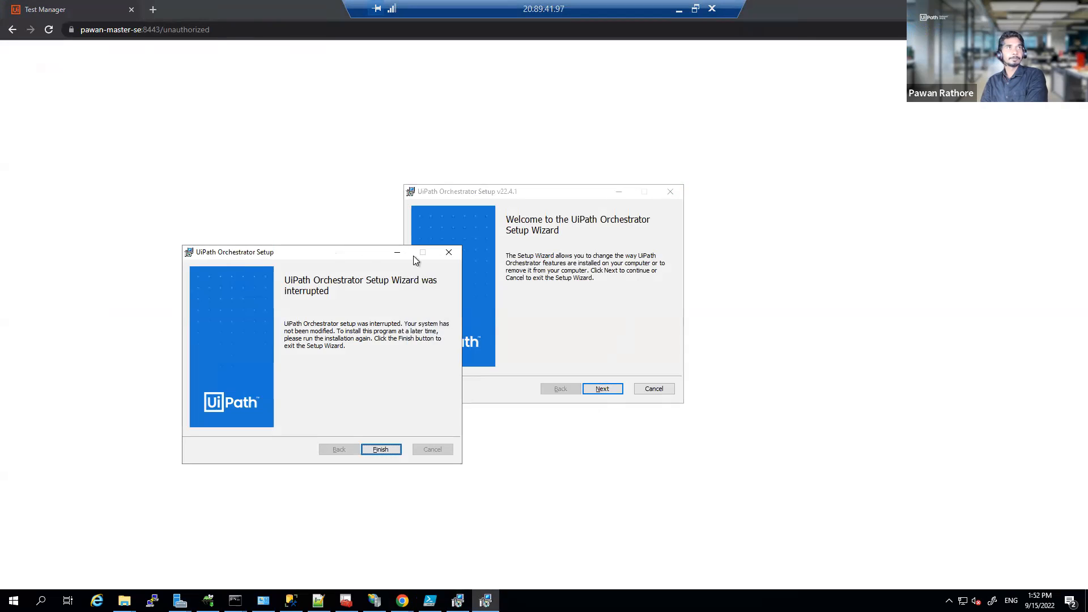
{"action": "left_click", "coordinate": [452, 253]}
{"action": "left_click", "coordinate": [602, 388]}
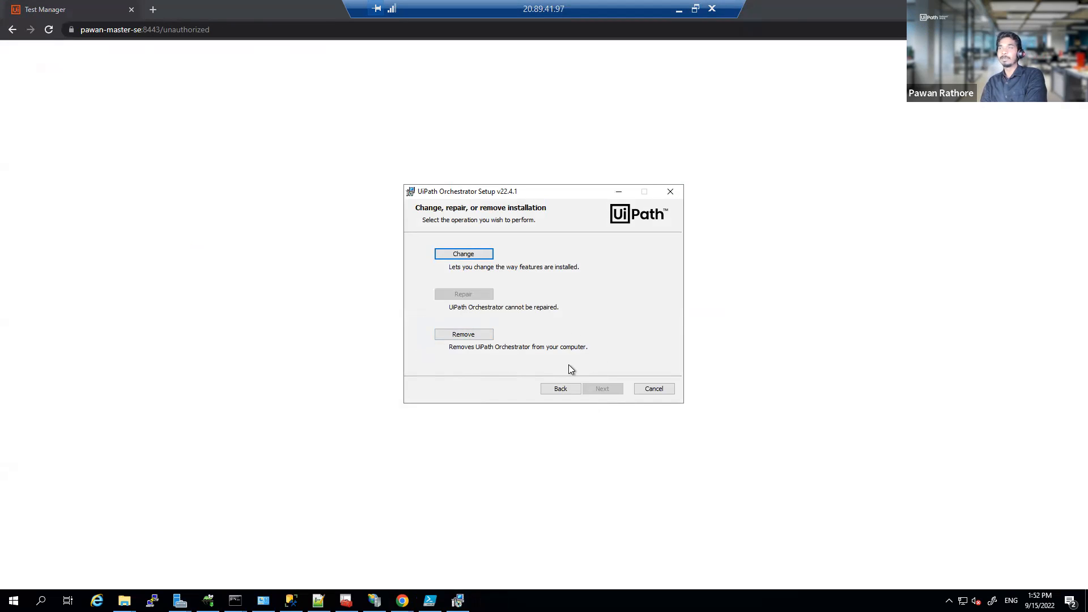
{"action": "left_click", "coordinate": [453, 254]}
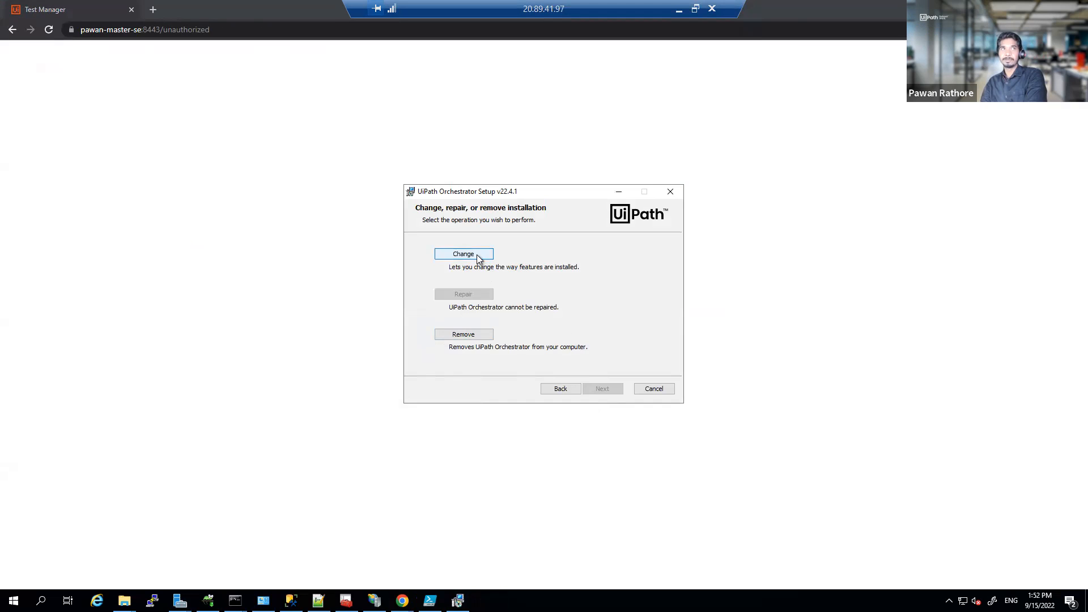
{"action": "left_click", "coordinate": [474, 265]}
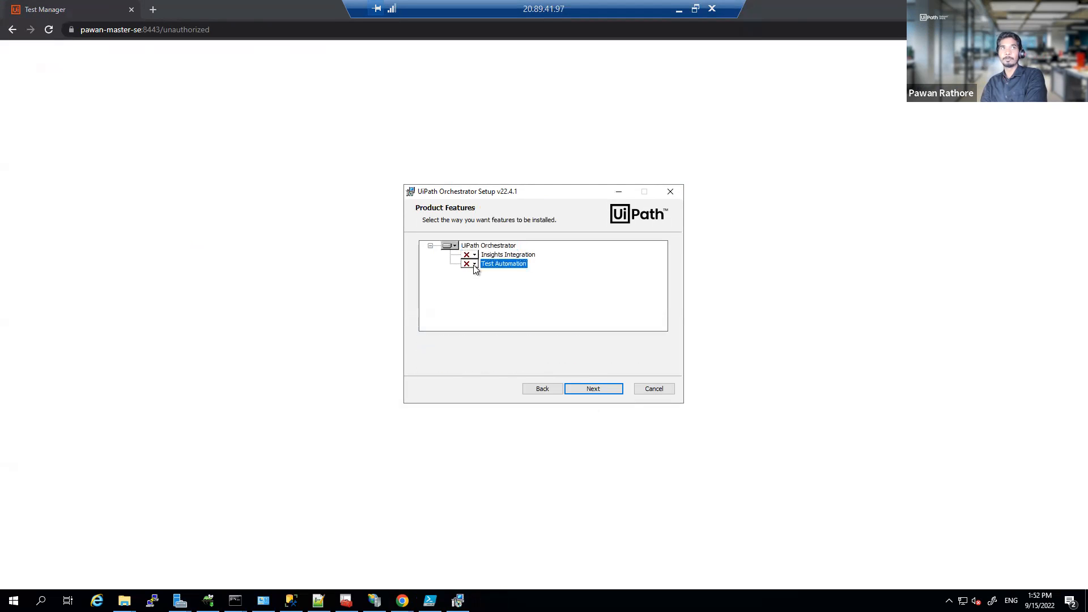
{"action": "left_click", "coordinate": [492, 286]}
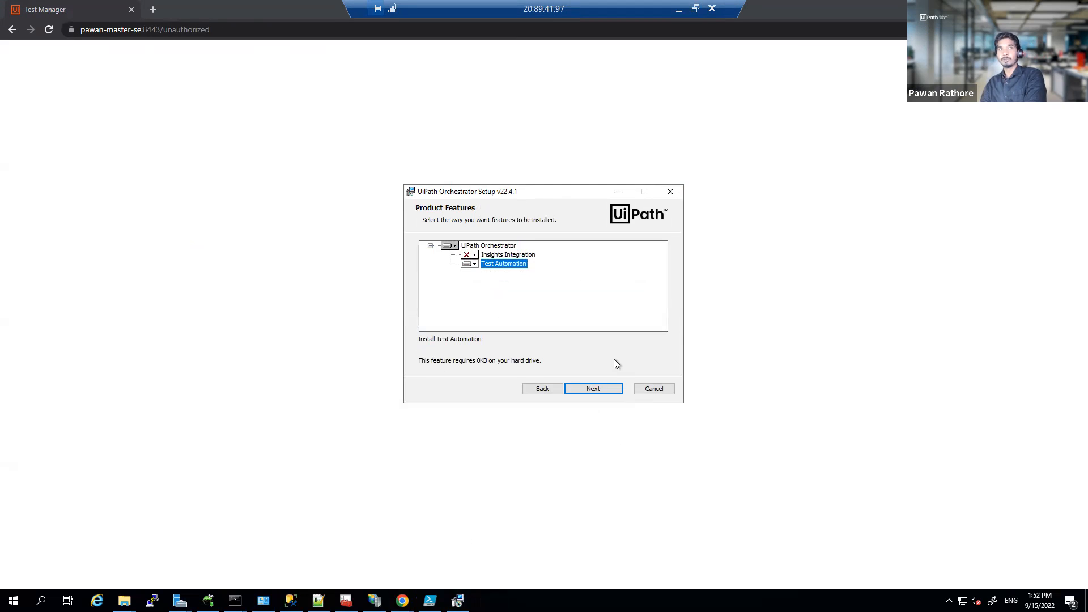
{"action": "left_click", "coordinate": [606, 392]}
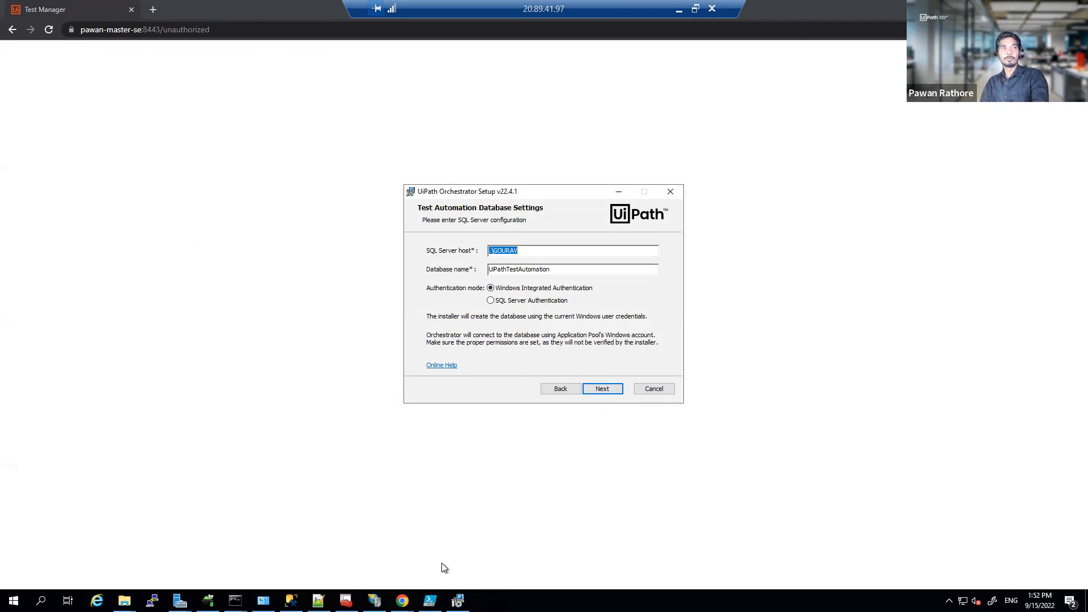
Step: Paste the SQL Server instance name from the notes and switch to SQL Server authentication
{"action": "left_click", "coordinate": [291, 600]}
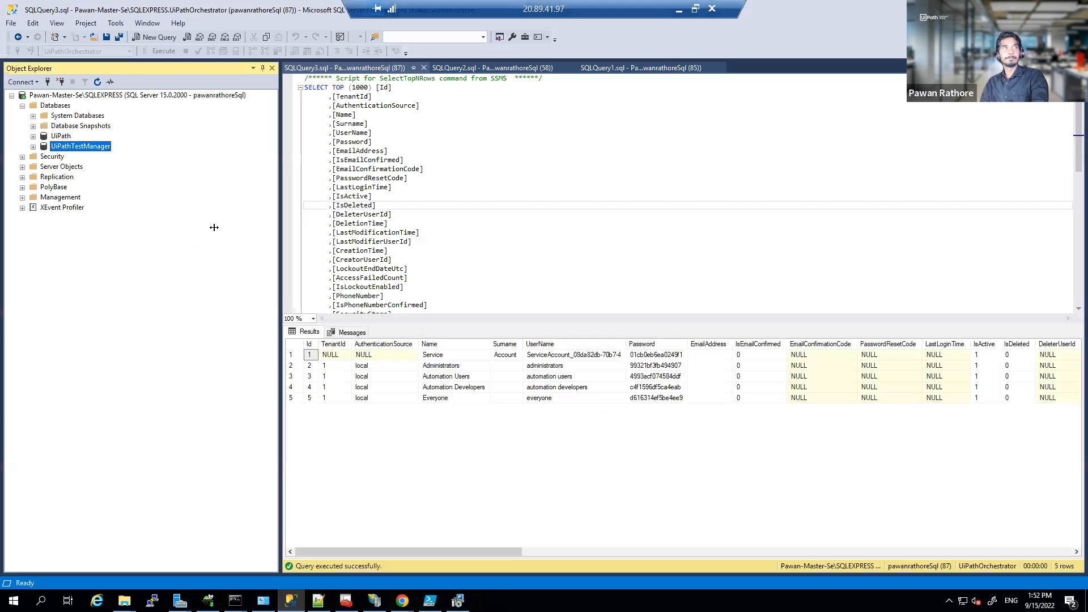
{"action": "left_click", "coordinate": [318, 601]}
{"action": "left_click_drag", "start_coordinate": [195, 197], "coordinate": [34, 197]}
{"action": "key", "text": "ctrl+c"}
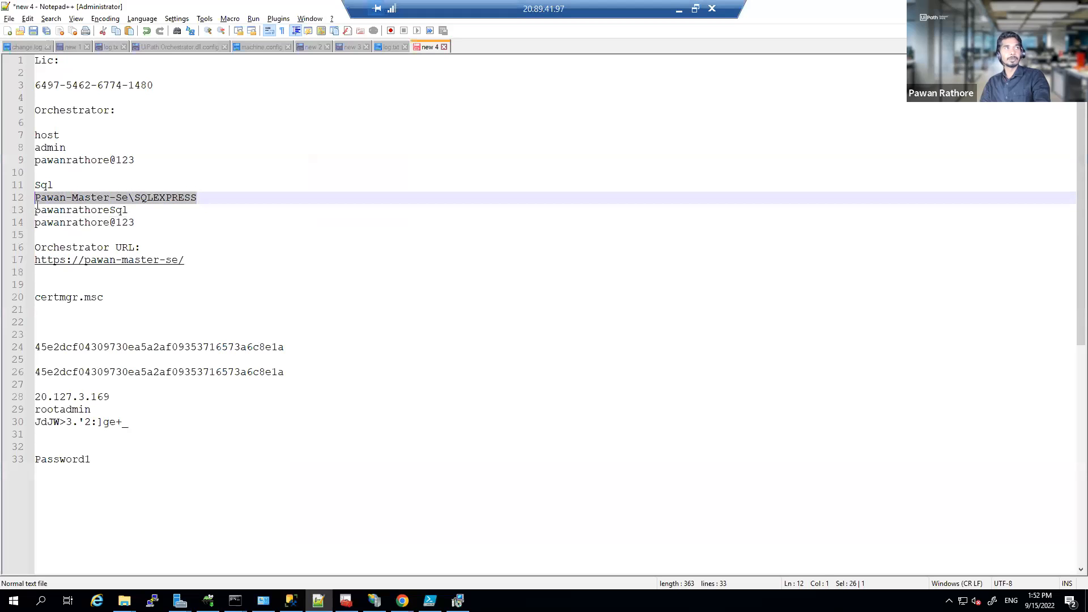
{"action": "key", "text": "alt+Tab"}
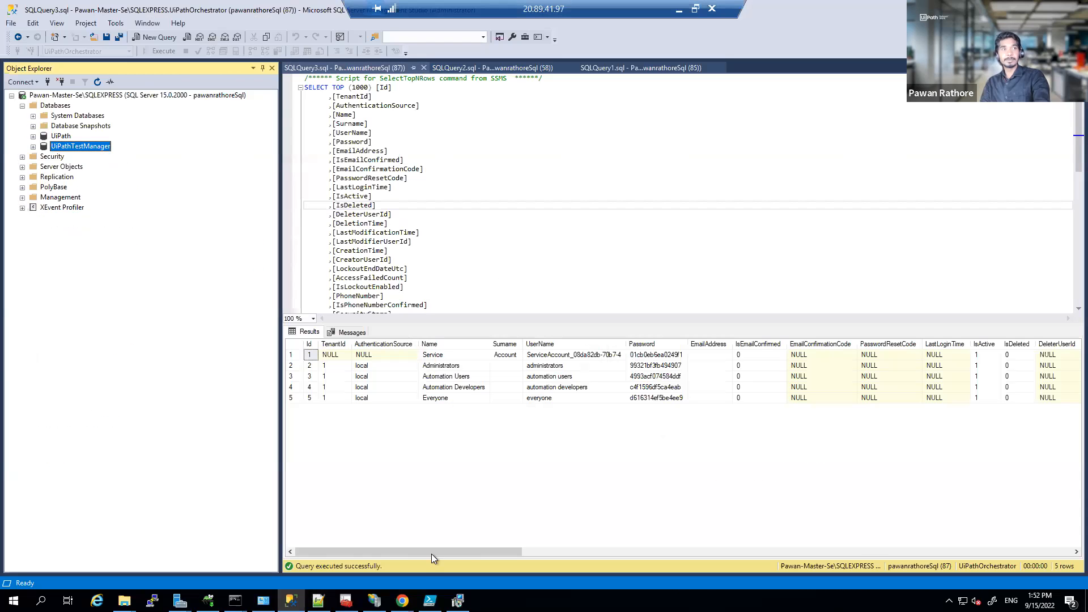
{"action": "left_click", "coordinate": [458, 600]}
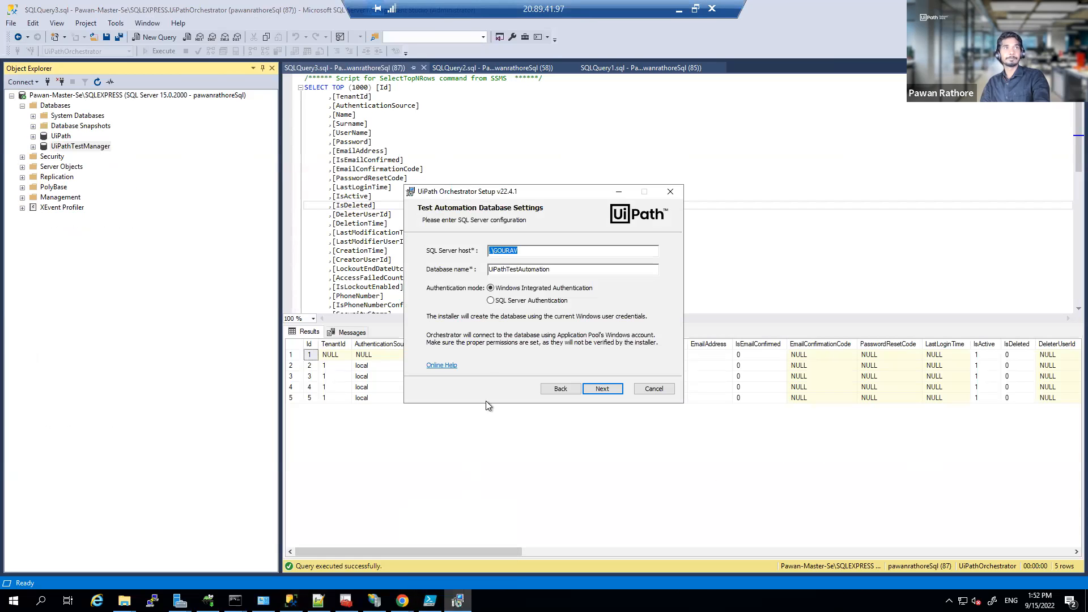
{"action": "key", "text": "ctrl+v"}
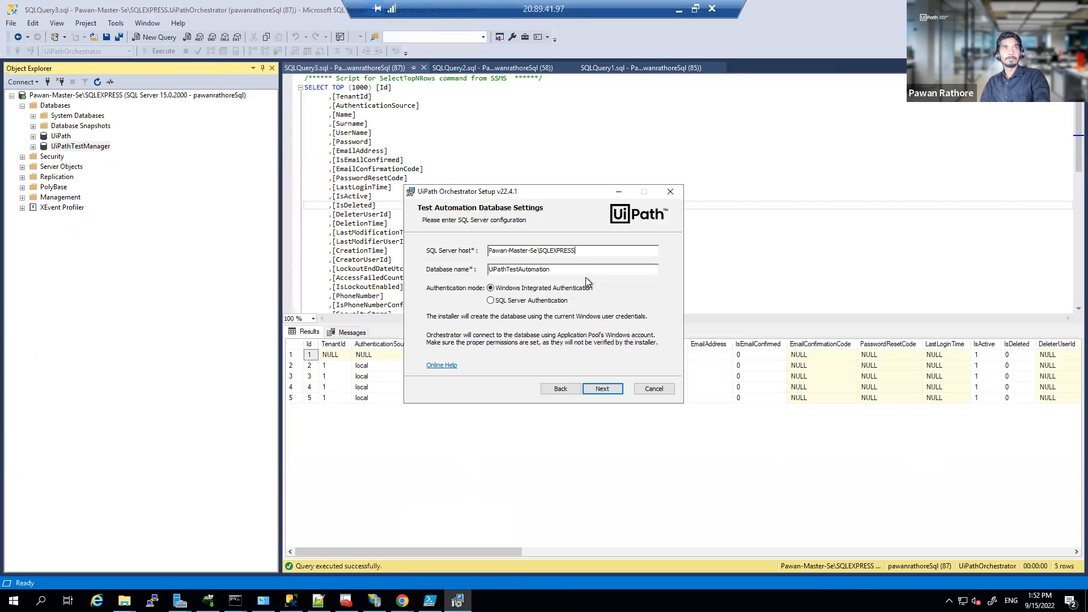
{"action": "left_click", "coordinate": [506, 301]}
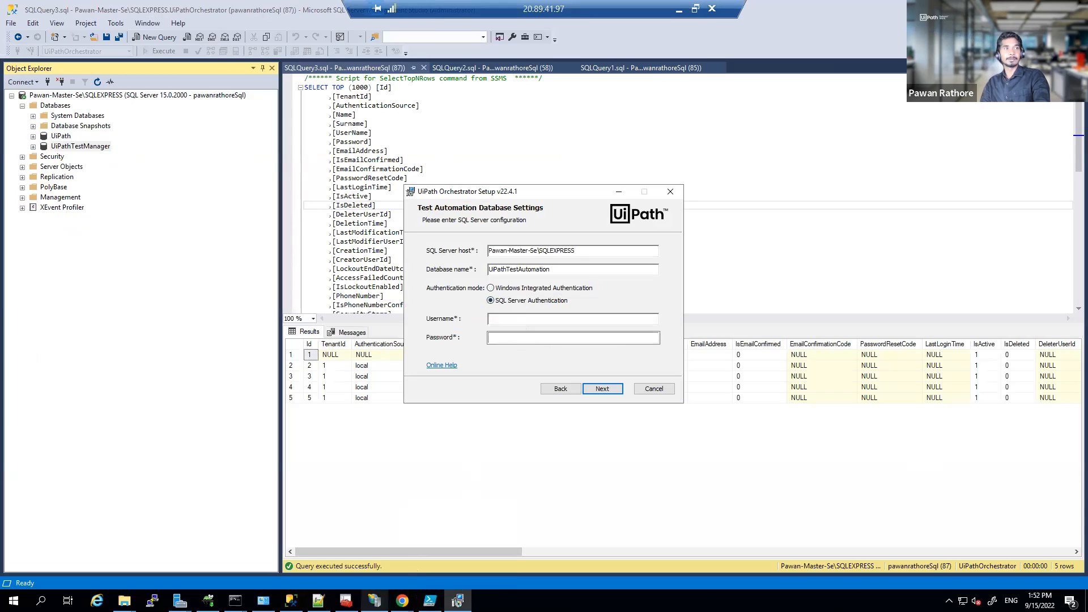
Step: Enter the SQL login name and password from the notes and continue past database settings
{"action": "left_click", "coordinate": [318, 600]}
{"action": "double_click", "coordinate": [79, 210]}
{"action": "key", "text": "ctrl+c"}
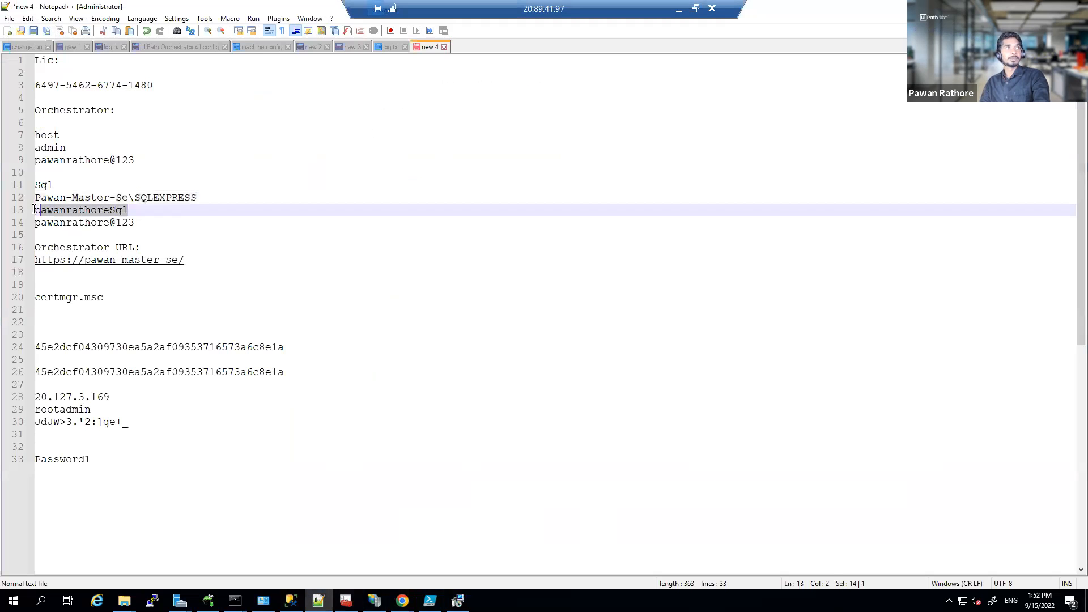
{"action": "key", "text": "alt+Tab"}
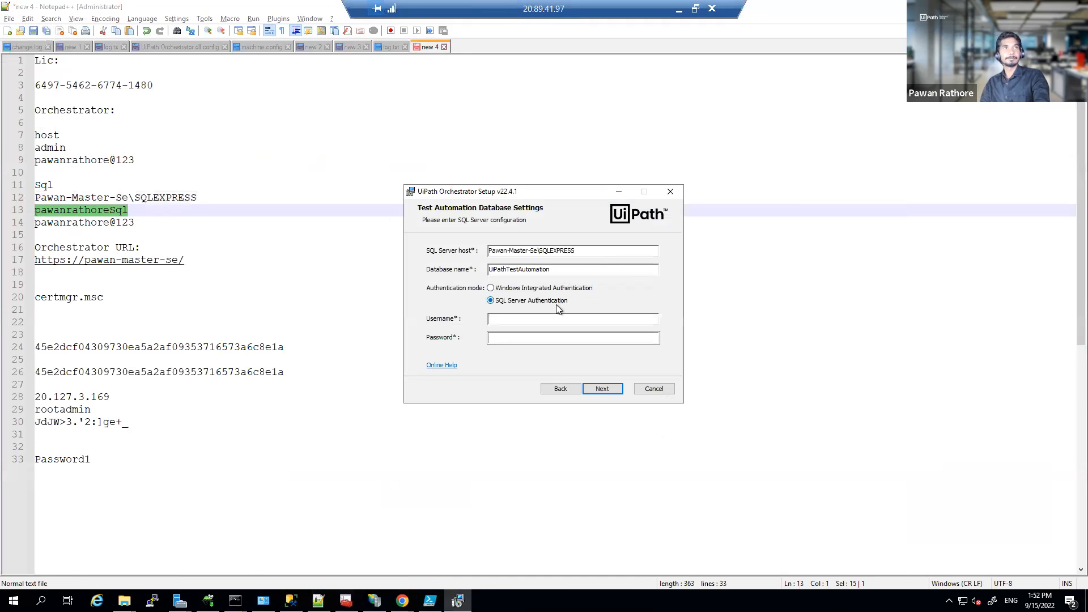
{"action": "key", "text": "ctrl+v"}
{"action": "key", "text": "alt+Tab"}
{"action": "left_click_drag", "start_coordinate": [135, 222], "coordinate": [32, 224]}
{"action": "key", "text": "ctrl+c"}
{"action": "key", "text": "alt+Tab"}
{"action": "key", "text": "Tab"}
{"action": "key", "text": "ctrl+v"}
{"action": "left_click", "coordinate": [602, 389]}
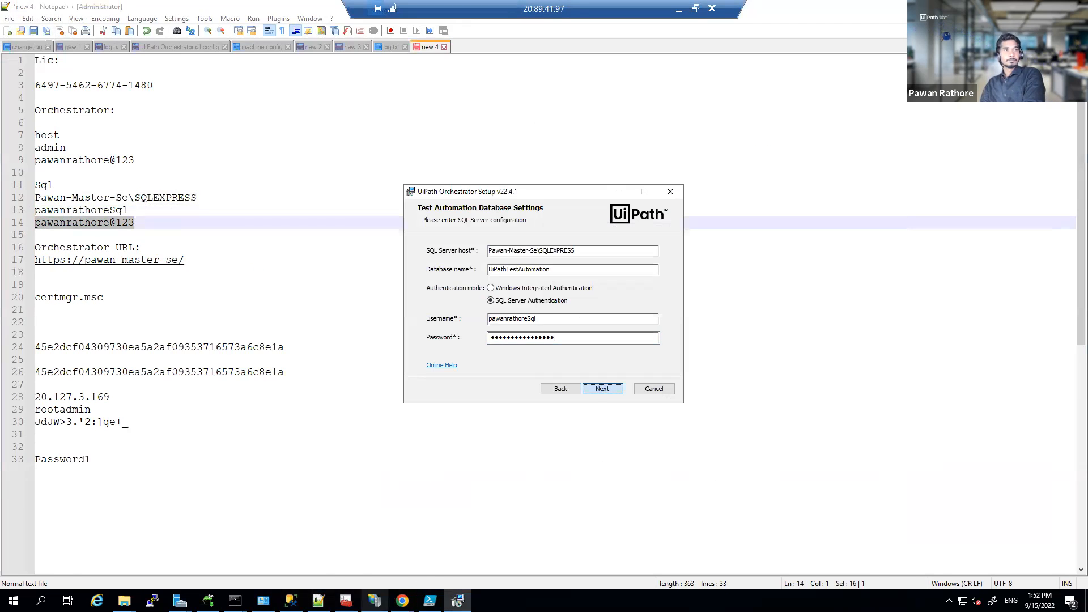
Step: Refresh the Databases list in SQL Server Management Studio to show UiPath and UiPathTestManager
{"action": "left_click", "coordinate": [291, 601]}
{"action": "left_click", "coordinate": [54, 106]}
{"action": "right_click", "coordinate": [54, 107]}
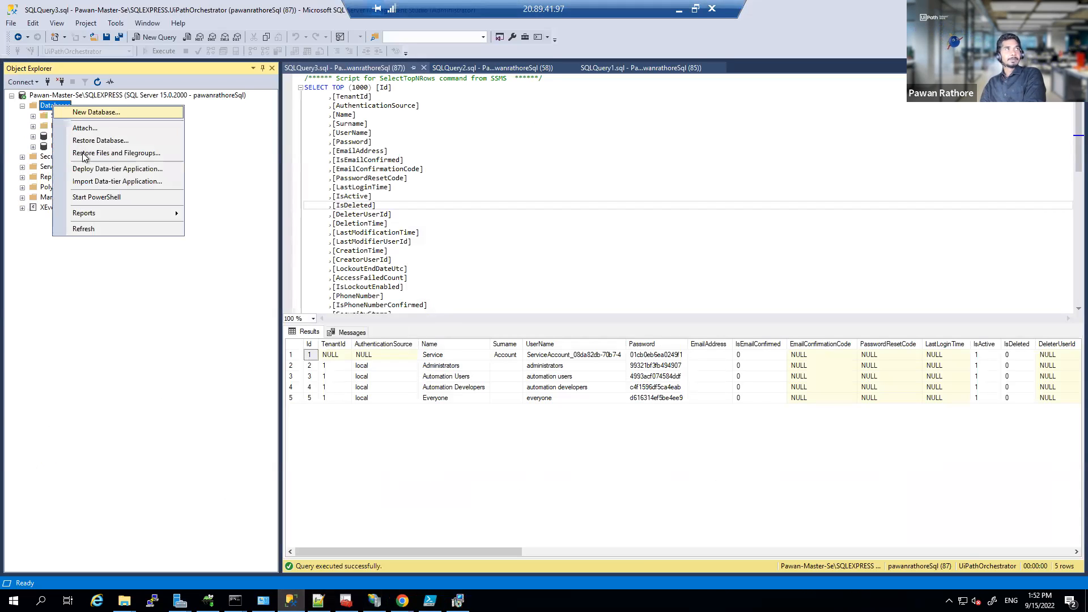
{"action": "left_click", "coordinate": [83, 229]}
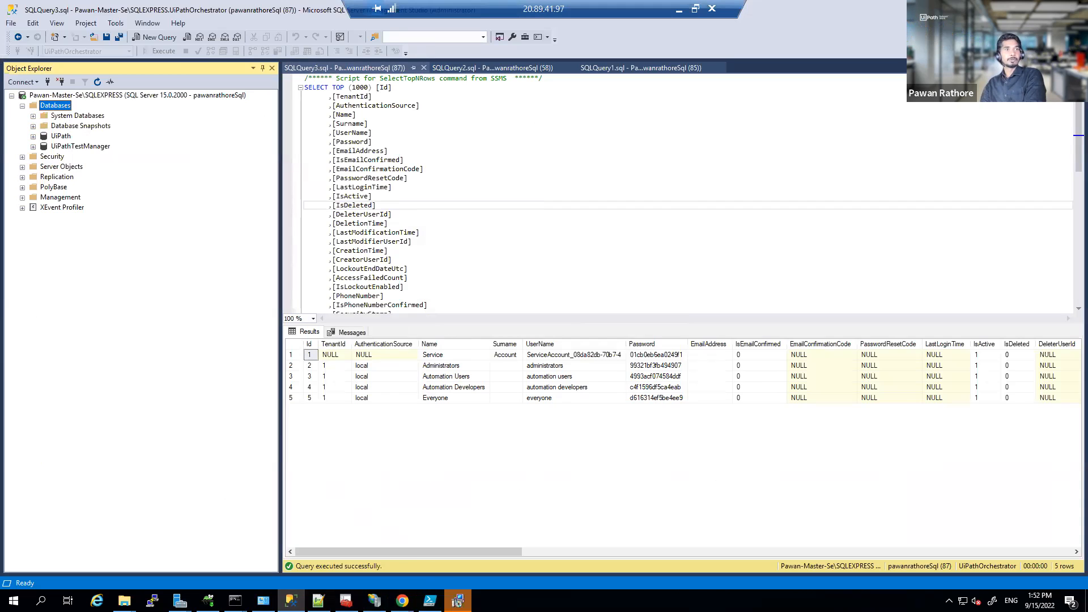
{"action": "left_click", "coordinate": [457, 600]}
Step: Start applying the Orchestrator changes and let them run, briefly checking then minimizing PowerShell ISE
{"action": "left_click", "coordinate": [591, 389]}
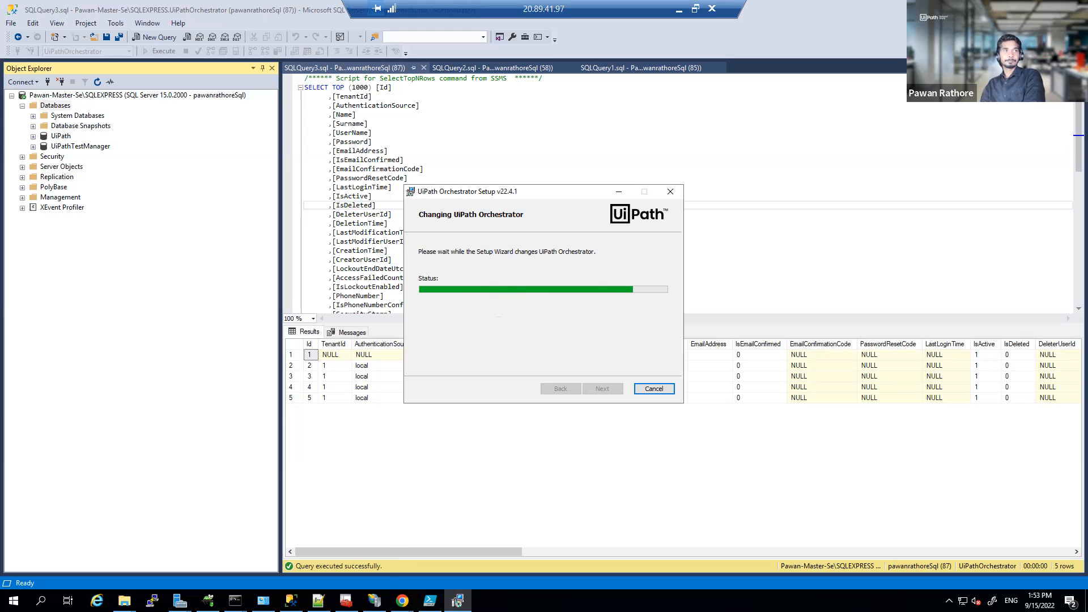
{"action": "mouse_move", "coordinate": [374, 601]}
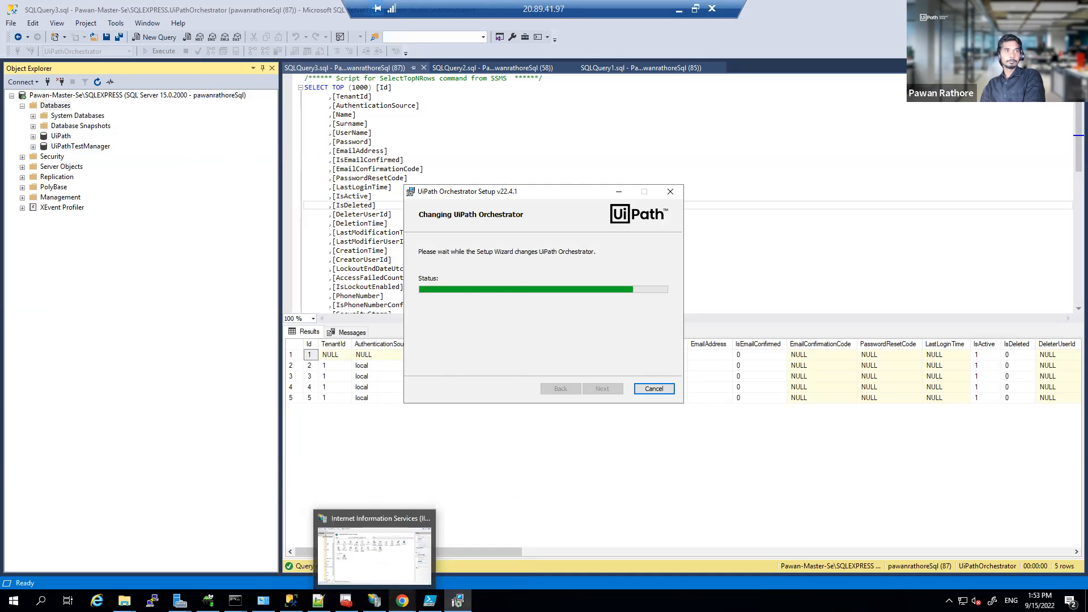
{"action": "left_click", "coordinate": [429, 600]}
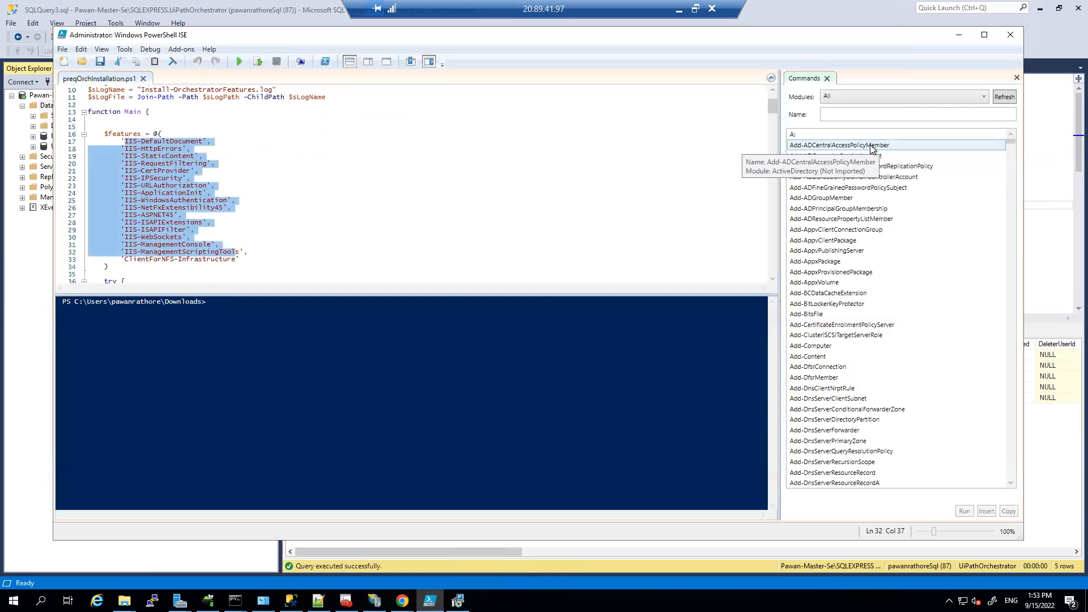
{"action": "left_click", "coordinate": [958, 36]}
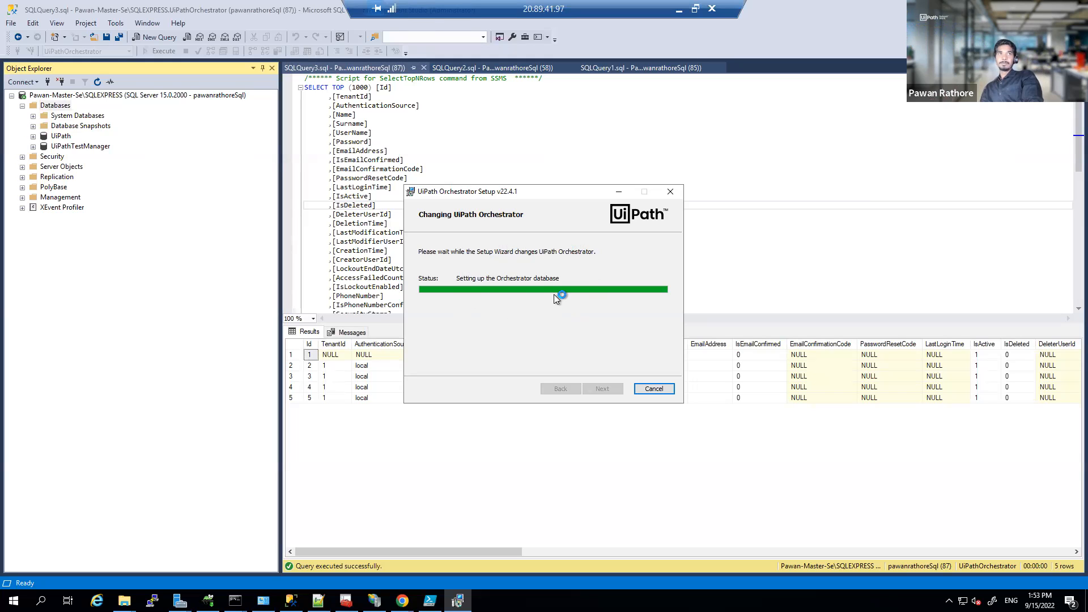
Step: Refresh the Databases list twice and select the new UiPathTestAutomation database
{"action": "left_click", "coordinate": [52, 105]}
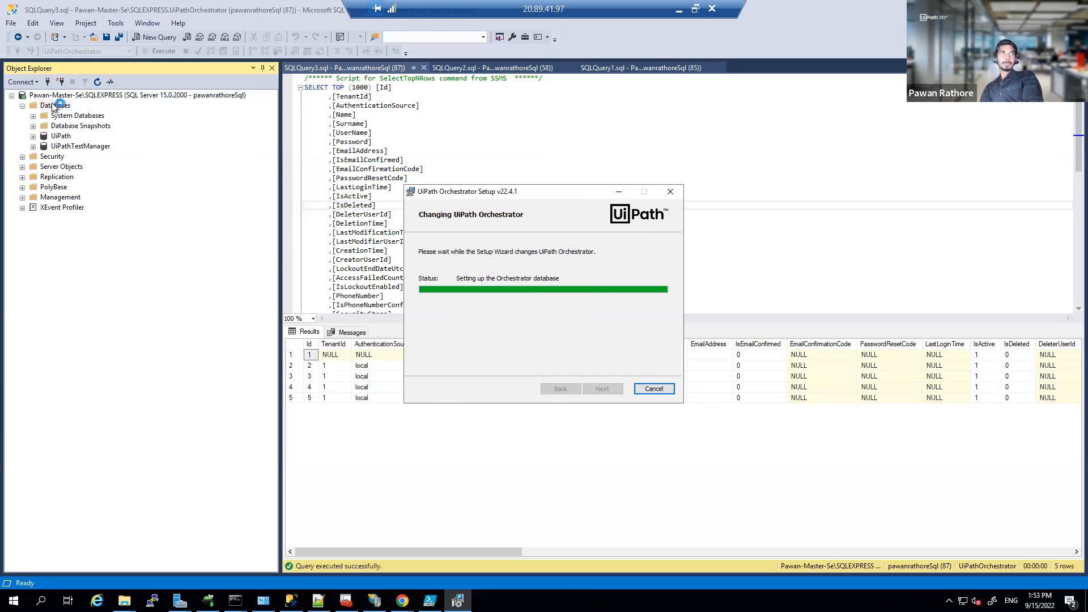
{"action": "right_click", "coordinate": [52, 106]}
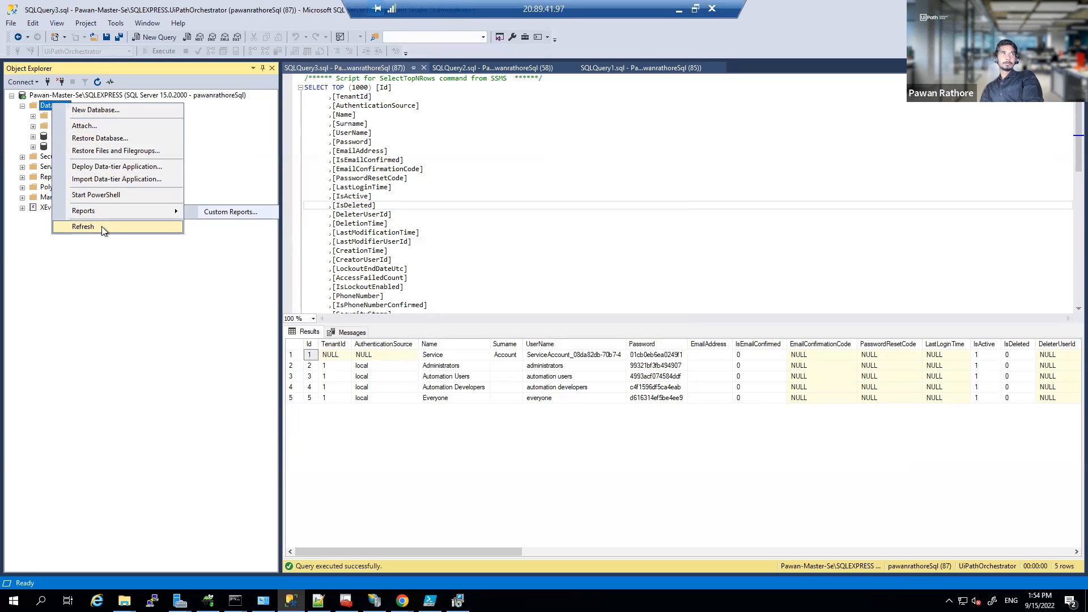
{"action": "left_click", "coordinate": [101, 226]}
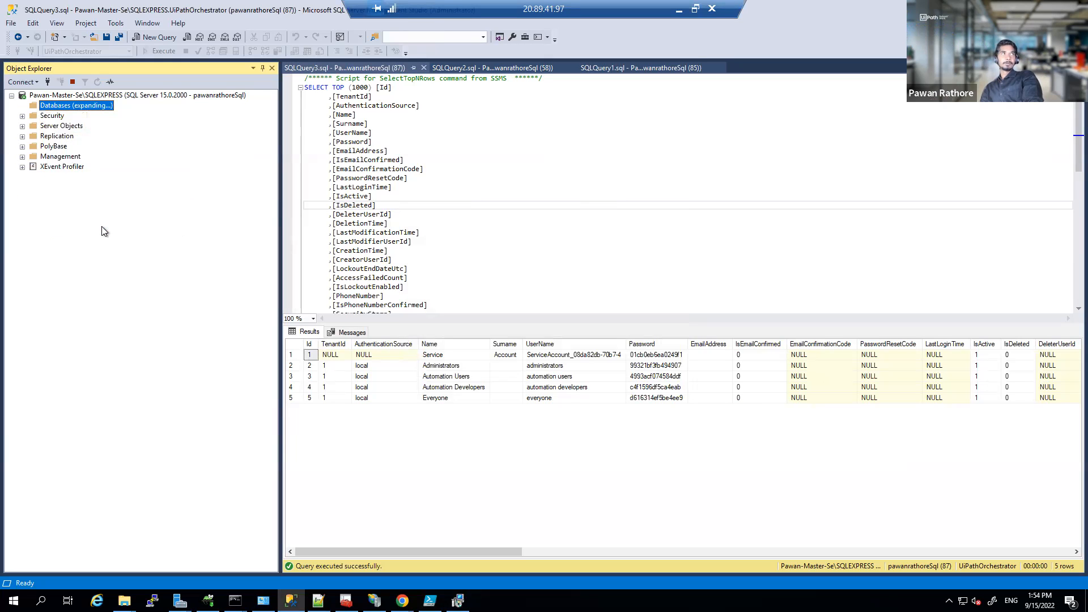
{"action": "right_click", "coordinate": [67, 106]}
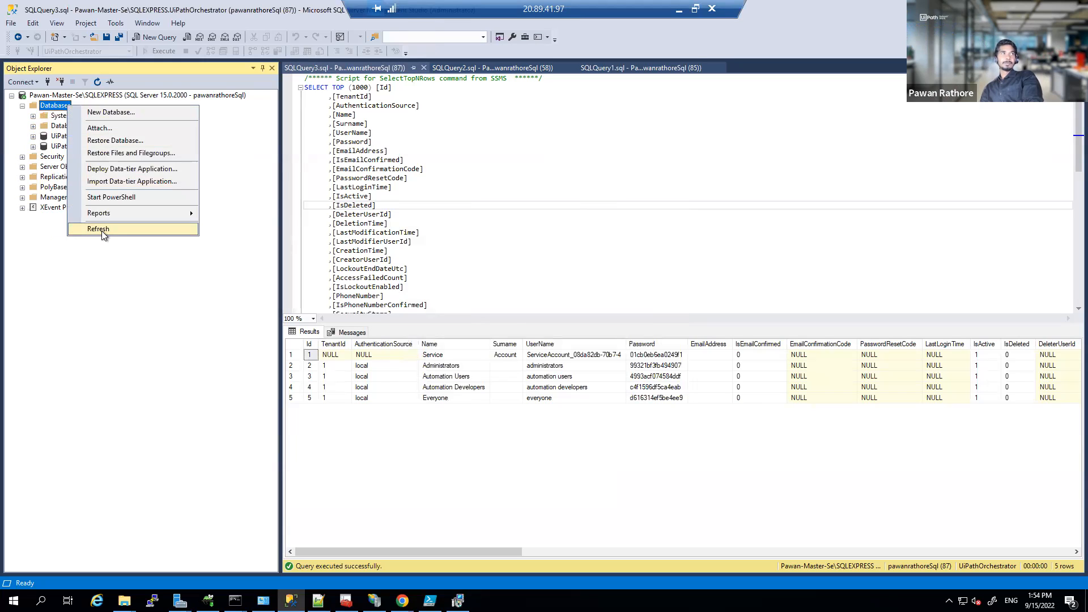
{"action": "left_click", "coordinate": [100, 226]}
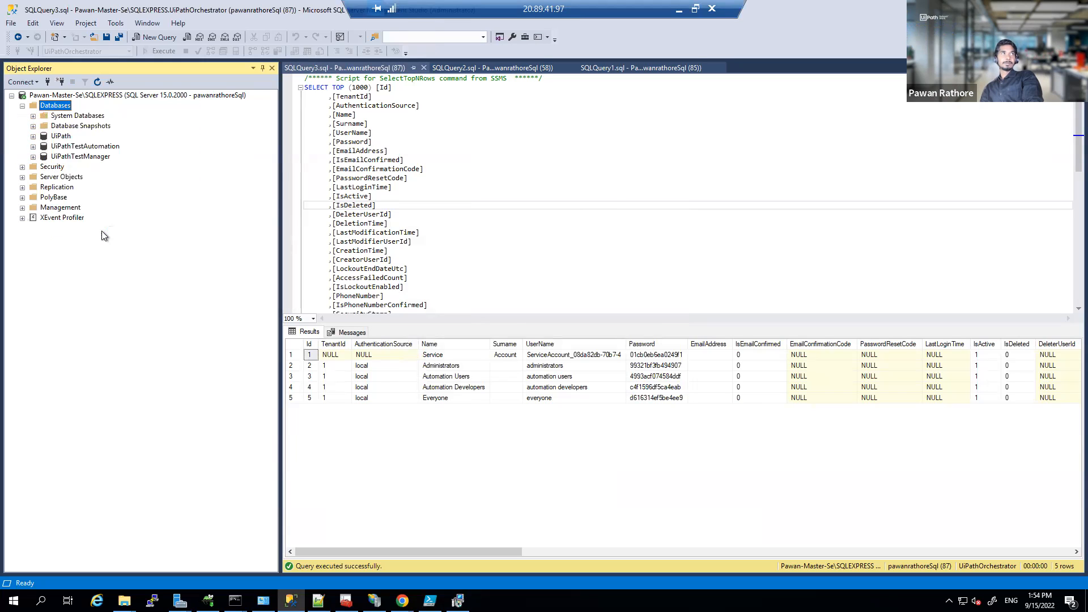
{"action": "left_click", "coordinate": [91, 147]}
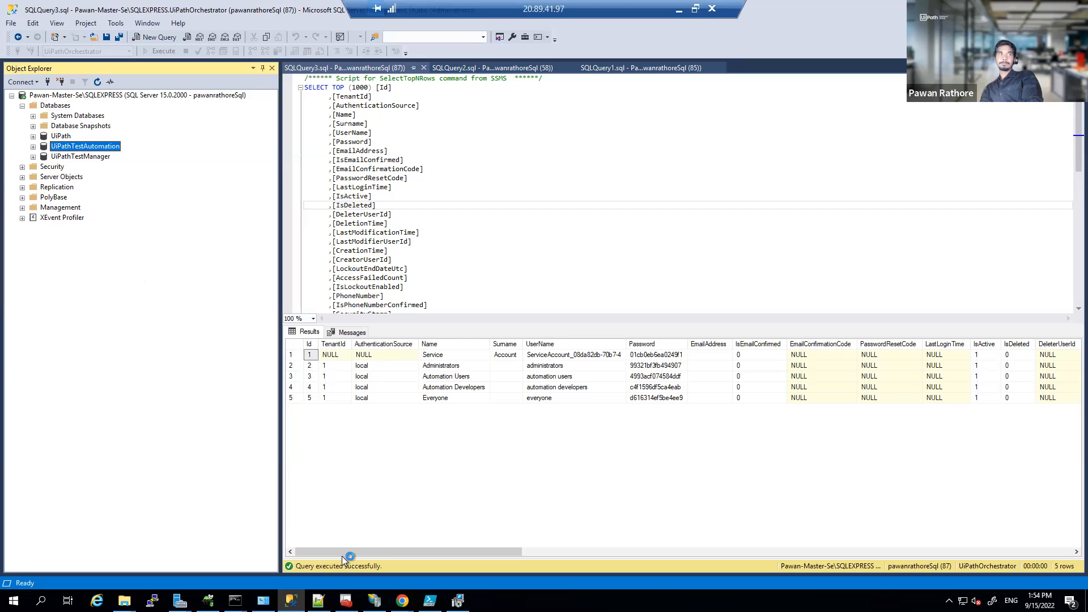
Step: Finish the Orchestrator setup wizard and recheck the Test Manager page on port 8443
{"action": "left_click", "coordinate": [458, 600]}
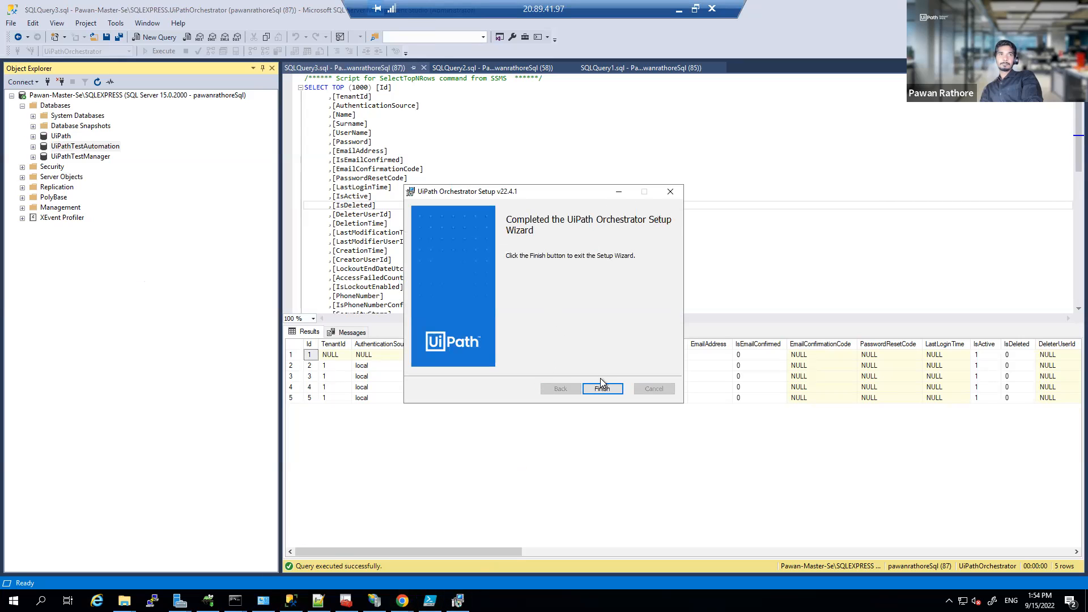
{"action": "left_click", "coordinate": [602, 390]}
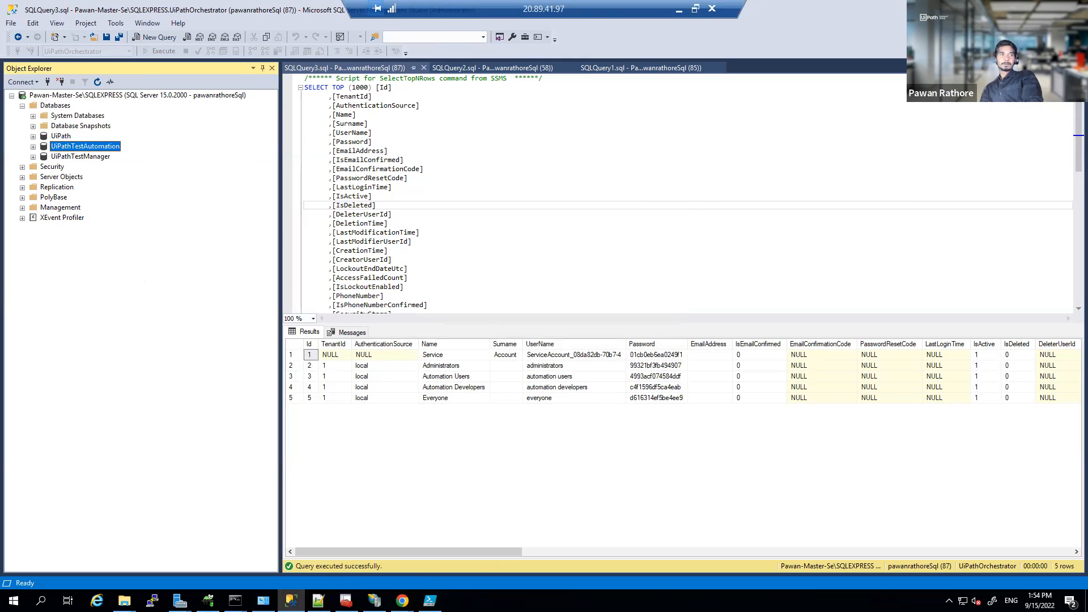
{"action": "mouse_move", "coordinate": [402, 601]}
{"action": "left_click", "coordinate": [437, 558]}
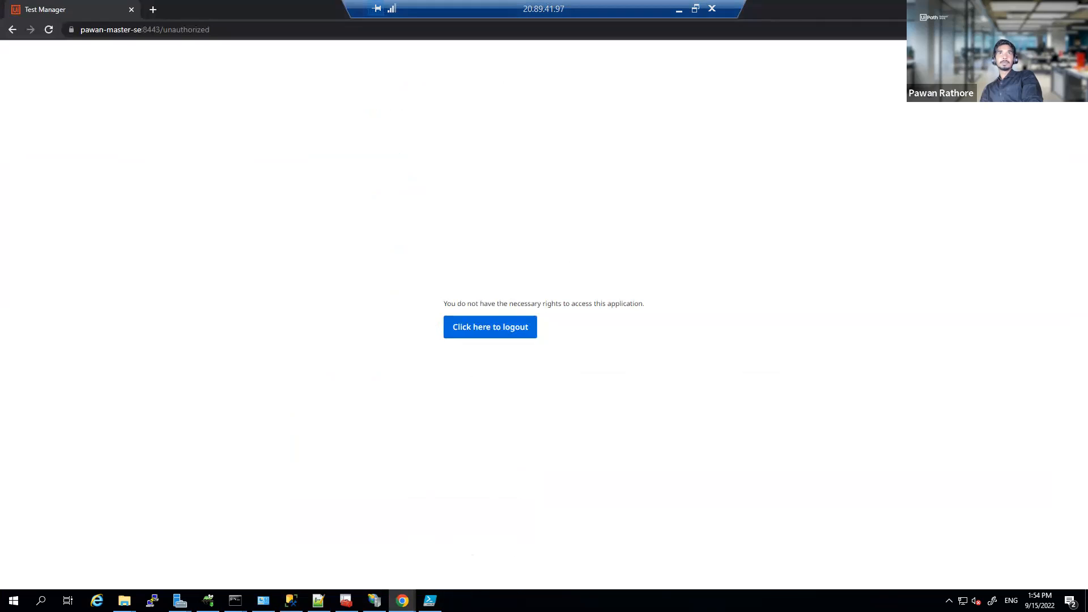
{"action": "key", "text": "alt+Tab"}
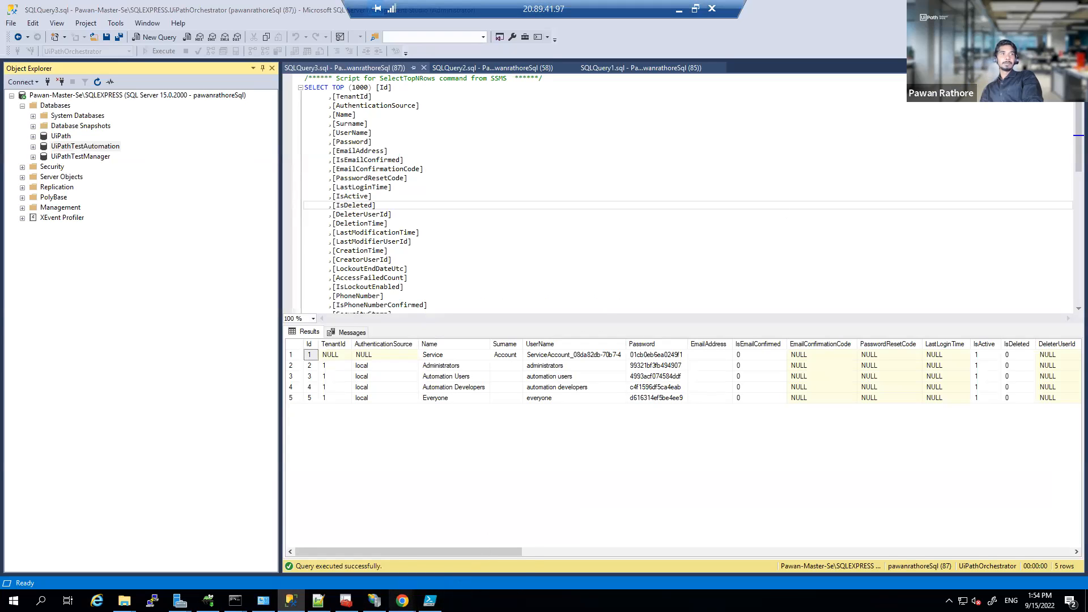
{"action": "mouse_move", "coordinate": [401, 600]}
{"action": "left_click", "coordinate": [371, 556]}
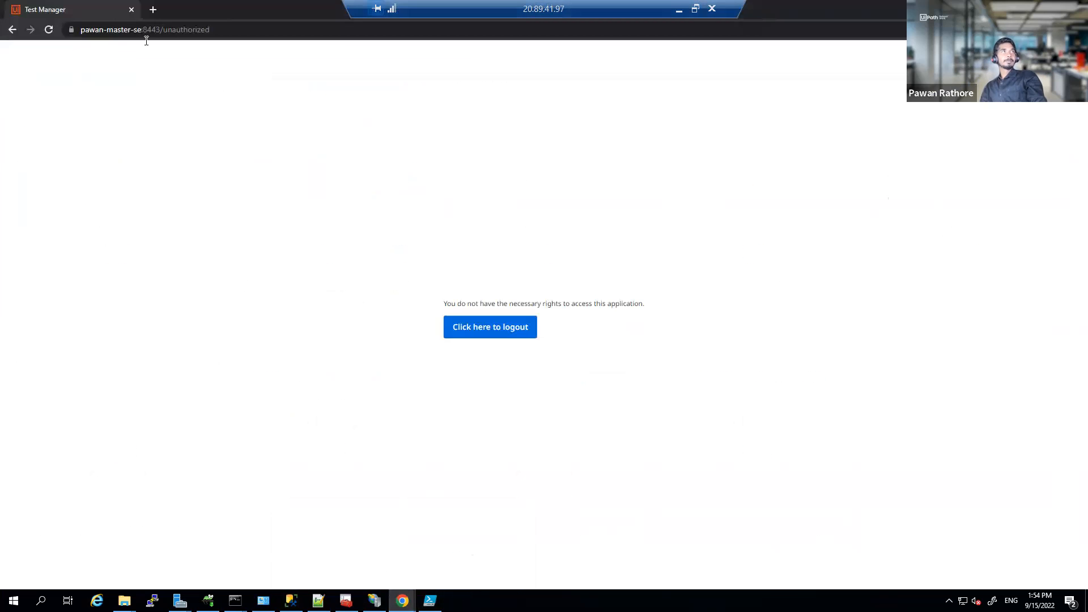
{"action": "left_click_drag", "start_coordinate": [160, 30], "coordinate": [275, 32]}
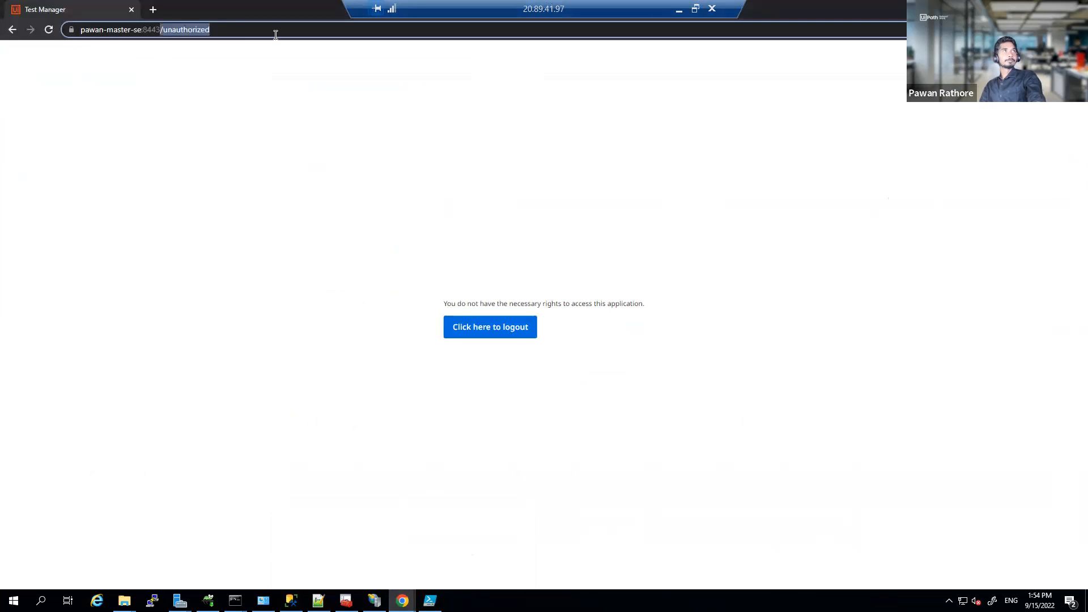
{"action": "key", "text": "BackSpace"}
{"action": "key", "text": "Return"}
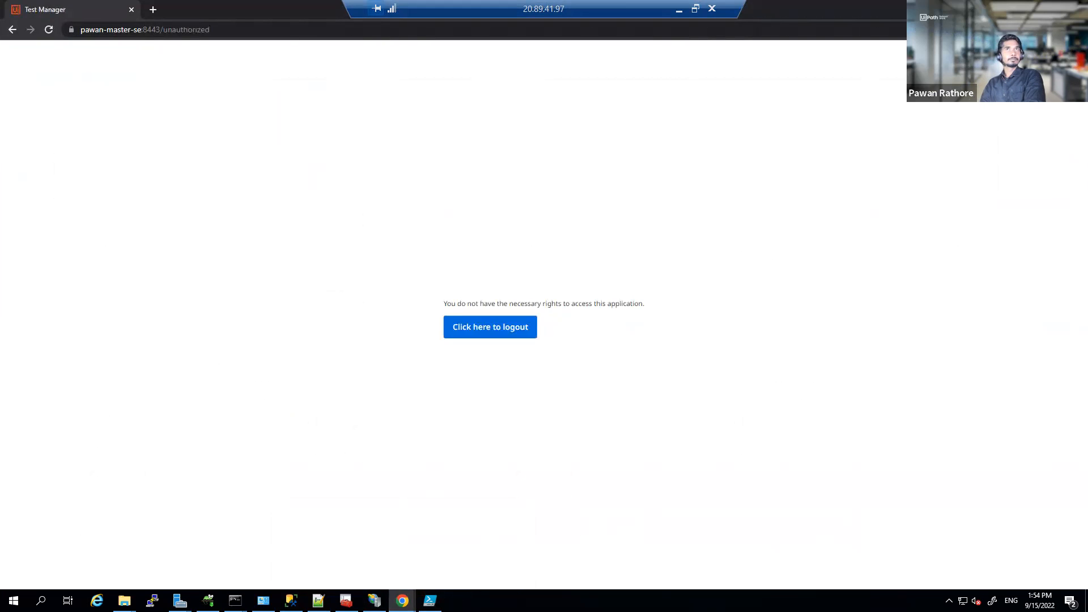
{"action": "left_click", "coordinate": [402, 600]}
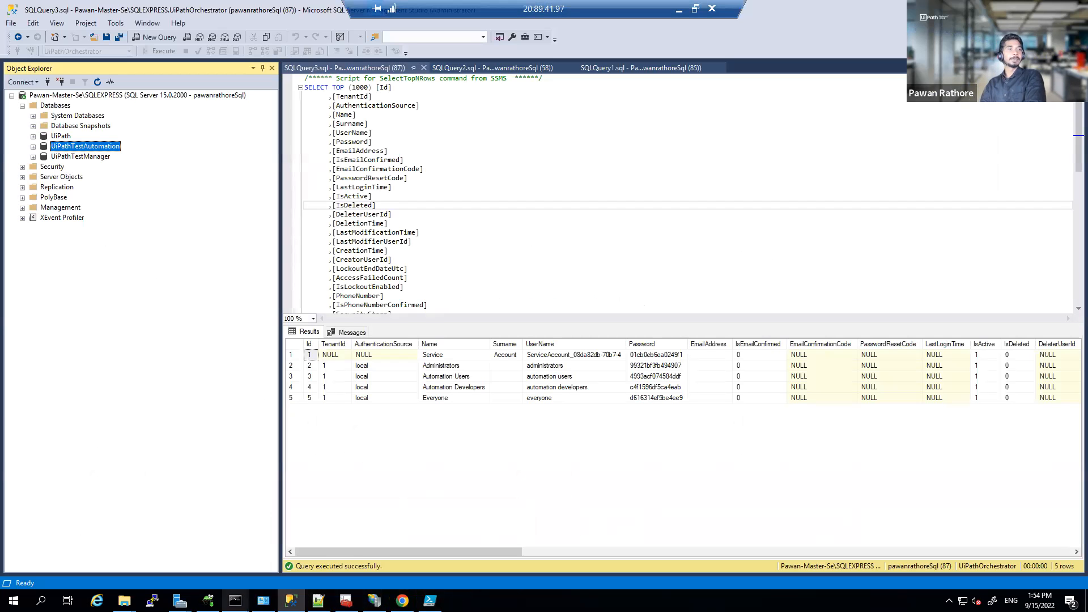
Step: Run iisreset in the second Command Prompt window to restart IIS
{"action": "left_click", "coordinate": [235, 600]}
{"action": "left_click", "coordinate": [311, 559]}
{"action": "left_click", "coordinate": [344, 374]}
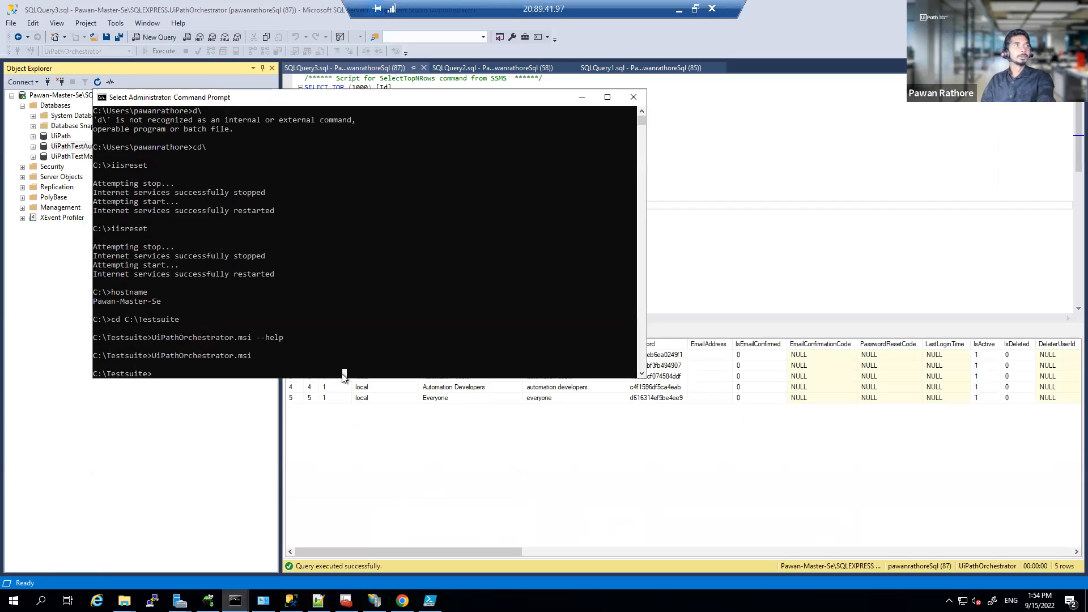
{"action": "type", "text": "ii"}
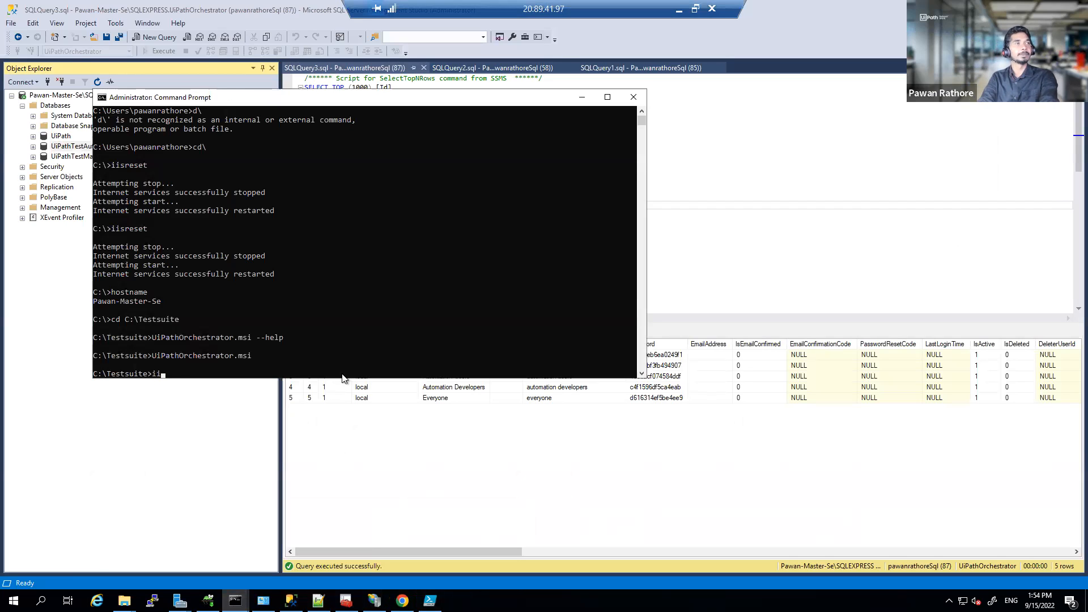
{"action": "type", "text": "sreset"}
{"action": "key", "text": "BackSpace"}
{"action": "type", "text": "et"}
{"action": "key", "text": "Return"}
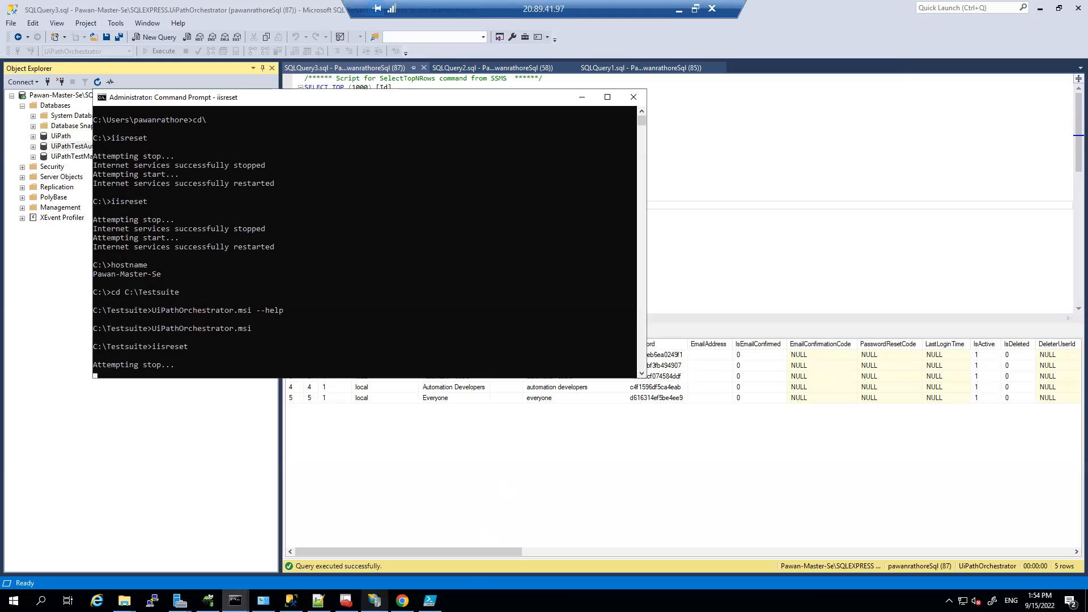
Step: Append :8443 to the Orchestrator page address, close Chrome, and bring IIS Manager forward
{"action": "left_click", "coordinate": [403, 600]}
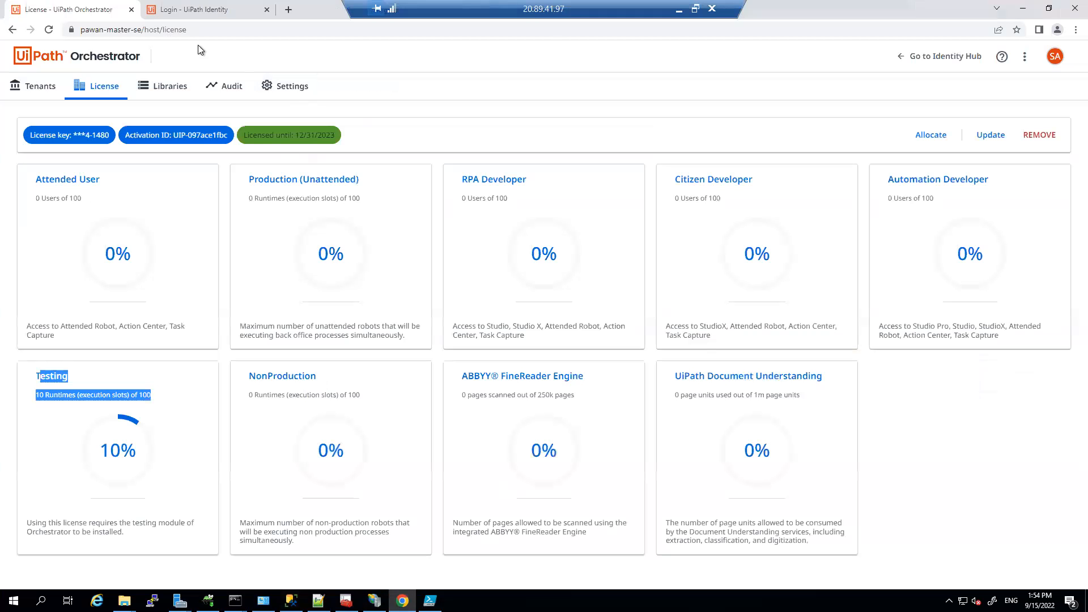
{"action": "left_click", "coordinate": [311, 30]}
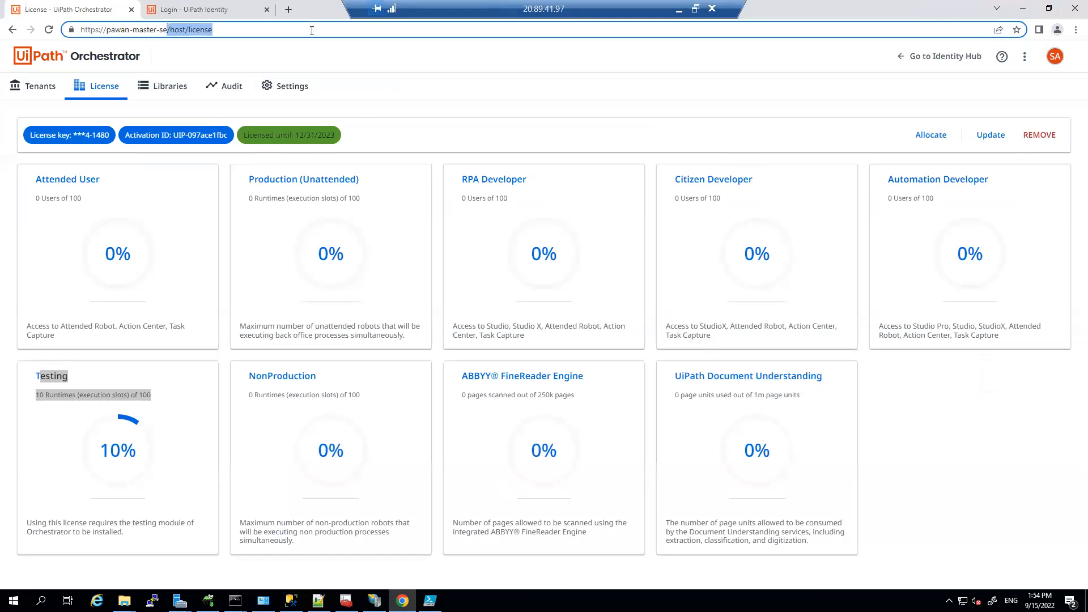
{"action": "type", "text": ":"}
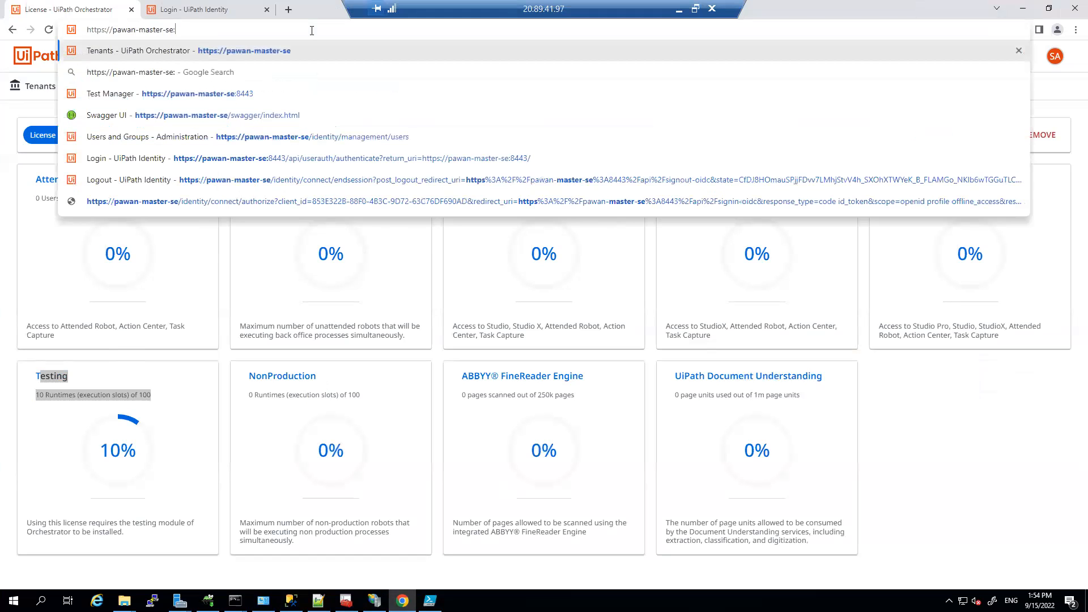
{"action": "type", "text": "8443"}
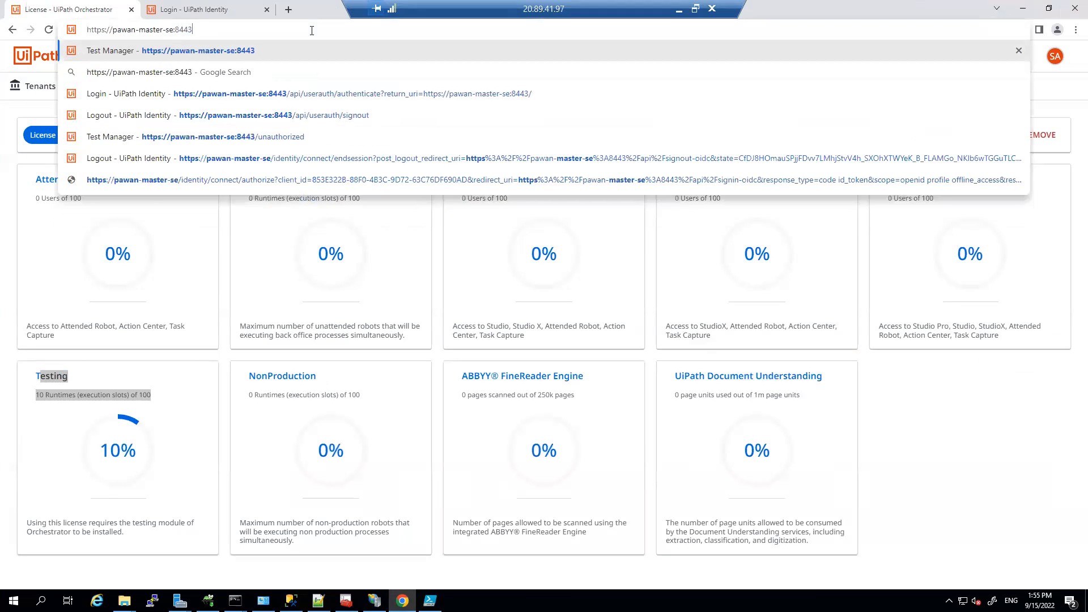
{"action": "key", "text": "ctrl+a"}
{"action": "key", "text": "ctrl+c"}
{"action": "left_click", "coordinate": [1071, 8]}
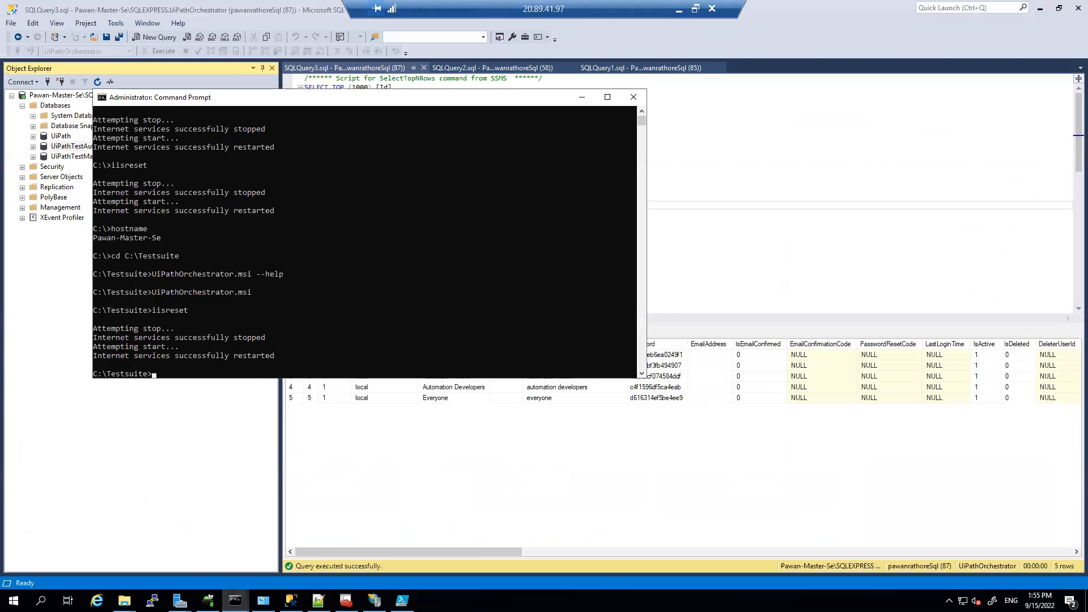
{"action": "mouse_move", "coordinate": [374, 601]}
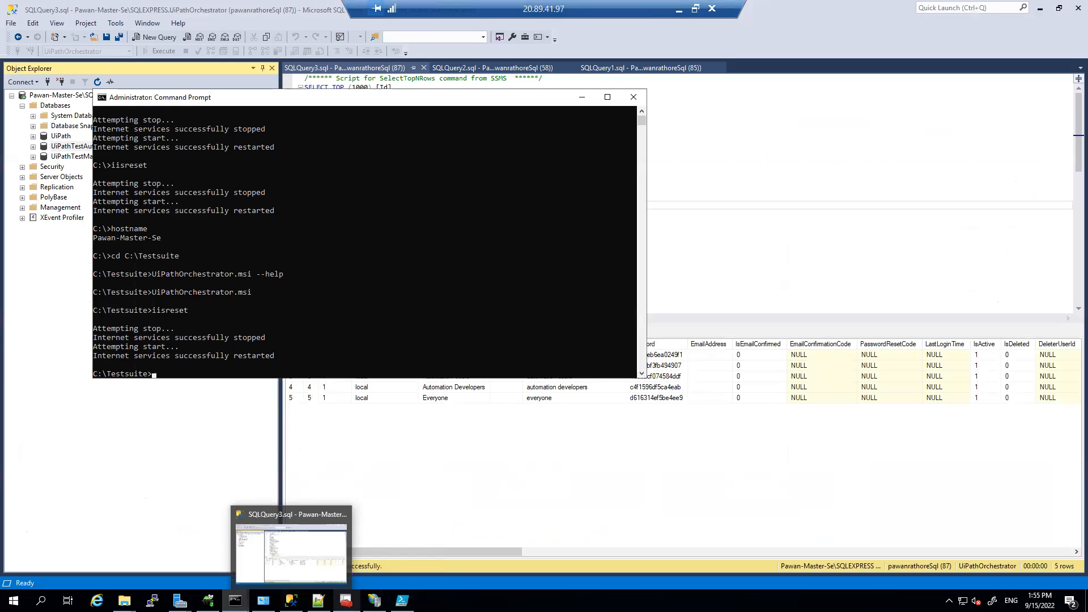
{"action": "left_click", "coordinate": [374, 600]}
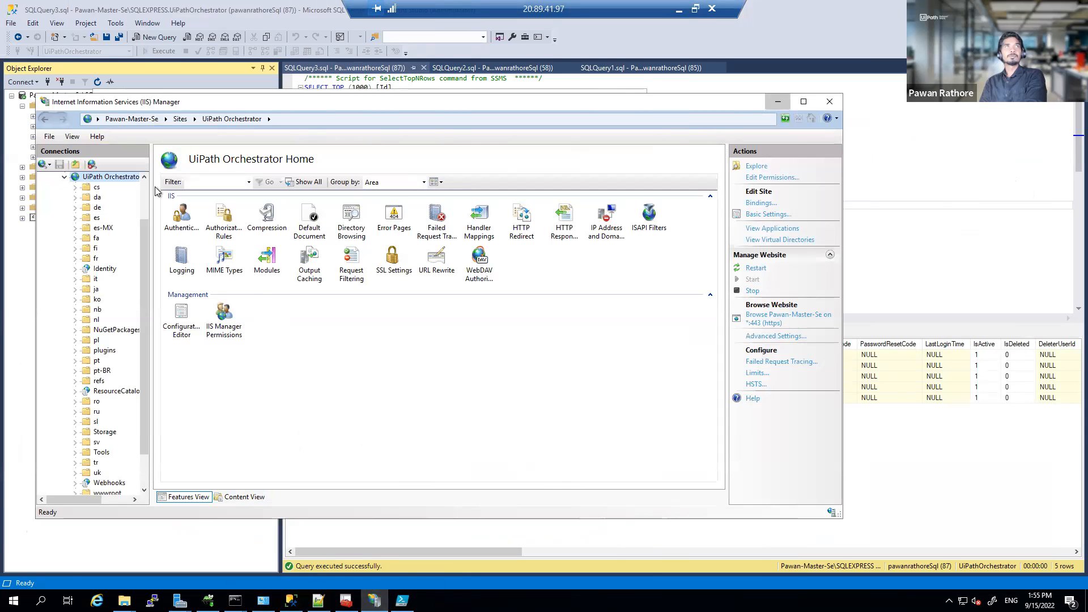
Step: Minimize IIS Manager and select the UiPathTestManager, then UiPathTestAutomation databases
{"action": "left_click", "coordinate": [777, 102]}
{"action": "left_click", "coordinate": [64, 161]}
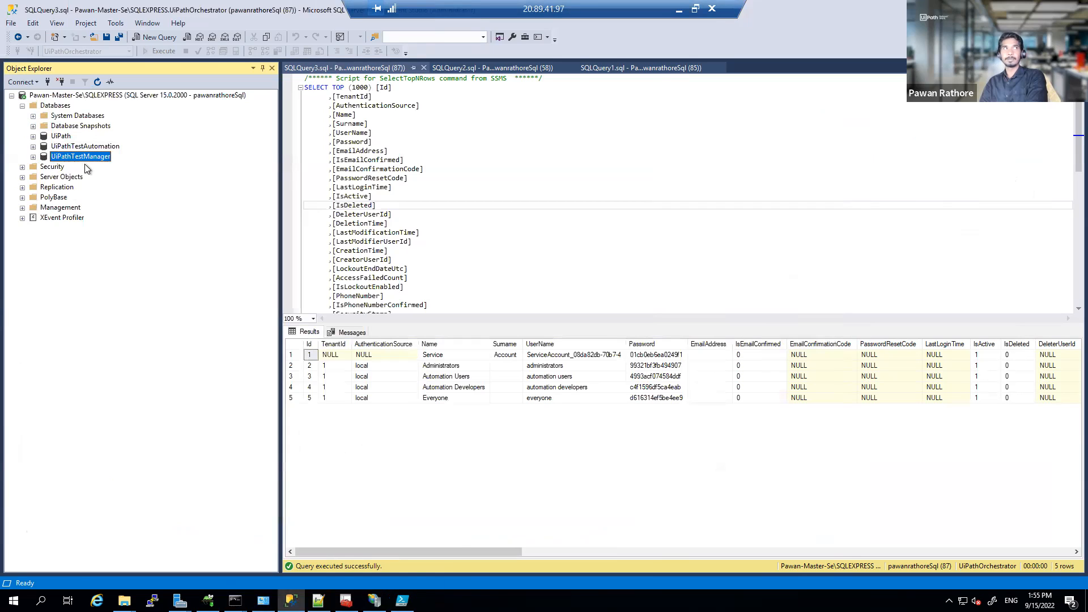
{"action": "left_click", "coordinate": [76, 146]}
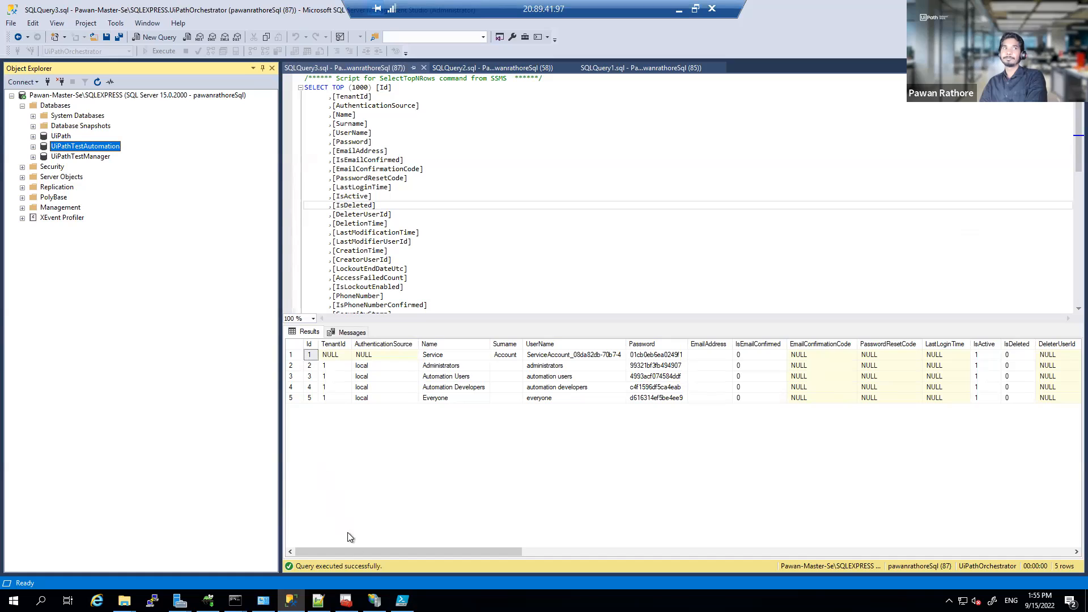
Step: Launch Google Chrome from the Start search with 'ch'
{"action": "mouse_move", "coordinate": [374, 600]}
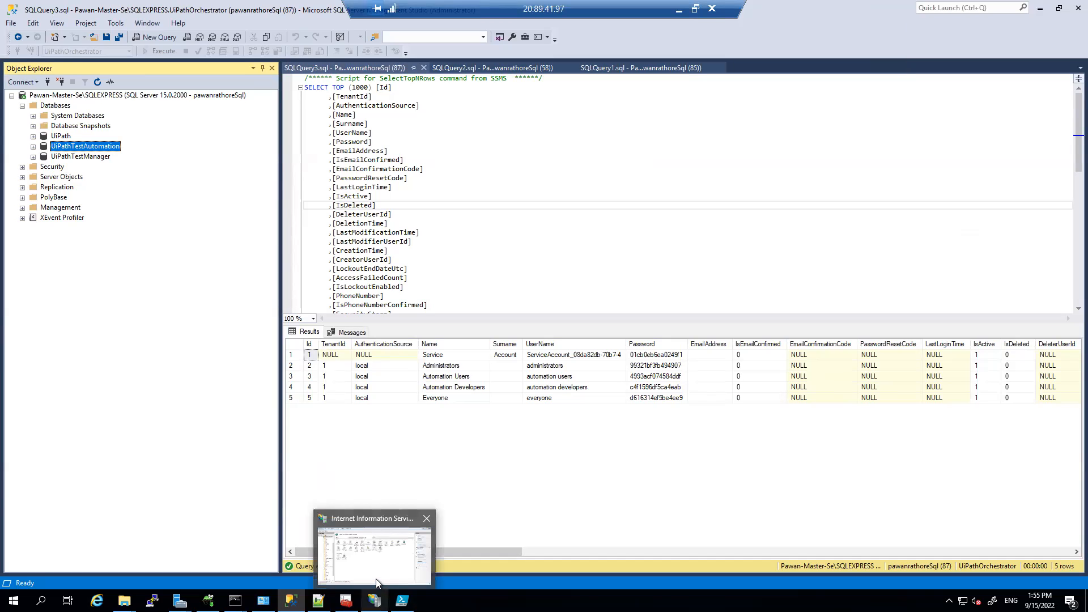
{"action": "mouse_move", "coordinate": [376, 580]}
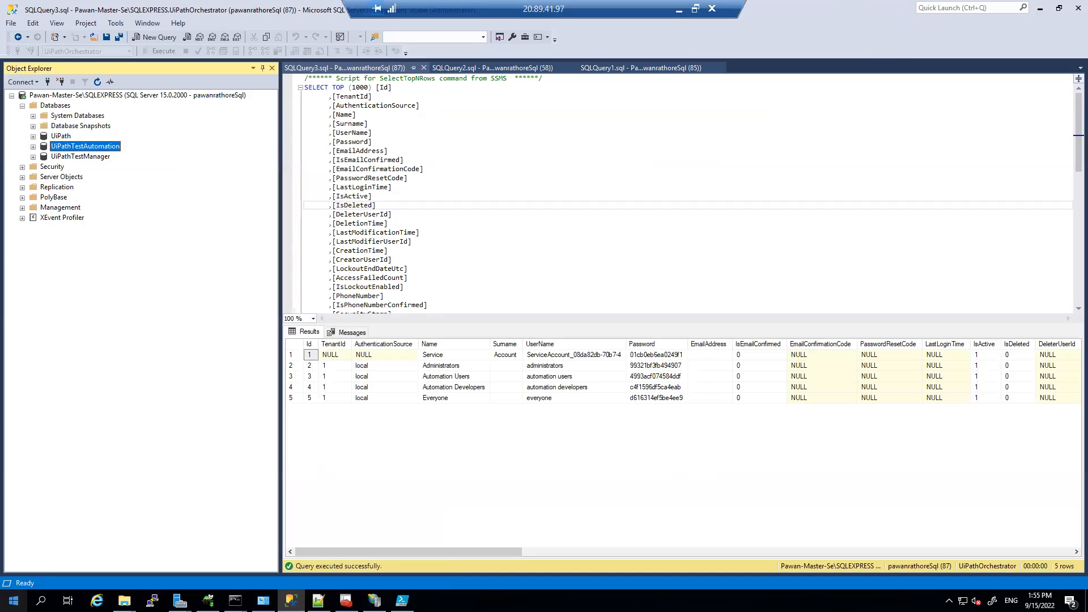
{"action": "left_click", "coordinate": [13, 600]}
{"action": "type", "text": "ch"}
{"action": "key", "text": "Return"}
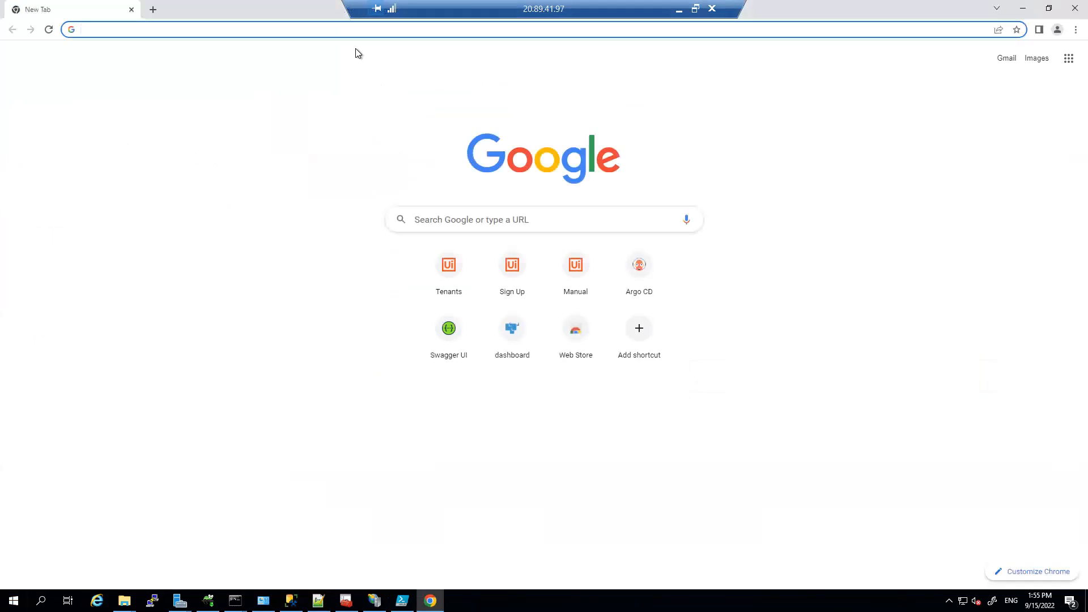
{"action": "key", "text": "ctrl+v"}
{"action": "key", "text": "Return"}
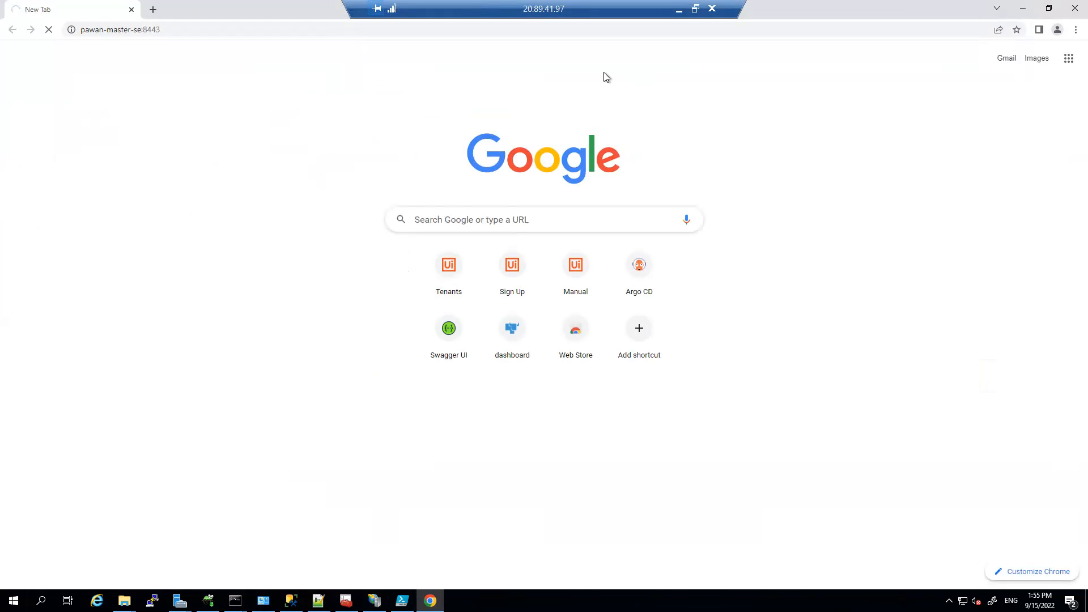
{"action": "left_click", "coordinate": [518, 31]}
{"action": "key", "text": "ctrl+c"}
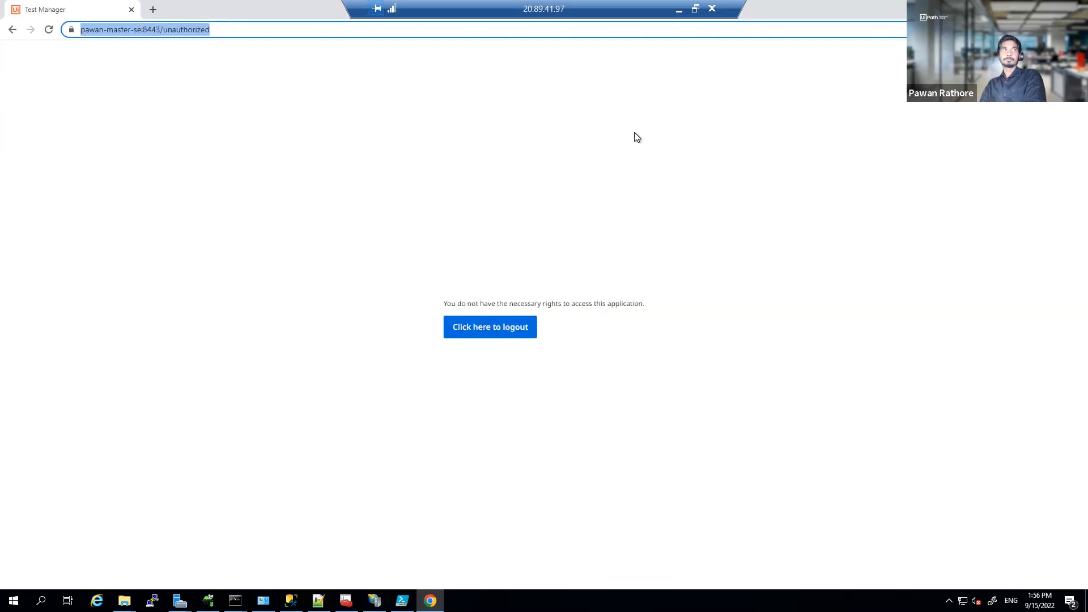
Step: Open a new Incognito window and load the pasted Test Manager address there
{"action": "left_click", "coordinate": [1078, 30]}
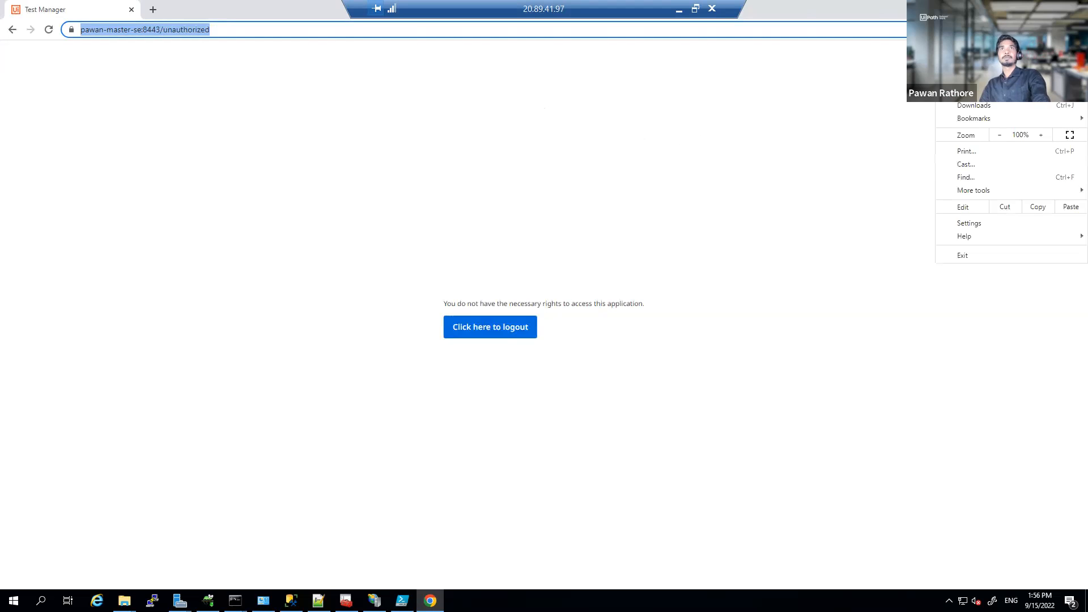
{"action": "left_click", "coordinate": [988, 73]}
{"action": "key", "text": "ctrl+v"}
{"action": "key", "text": "Return"}
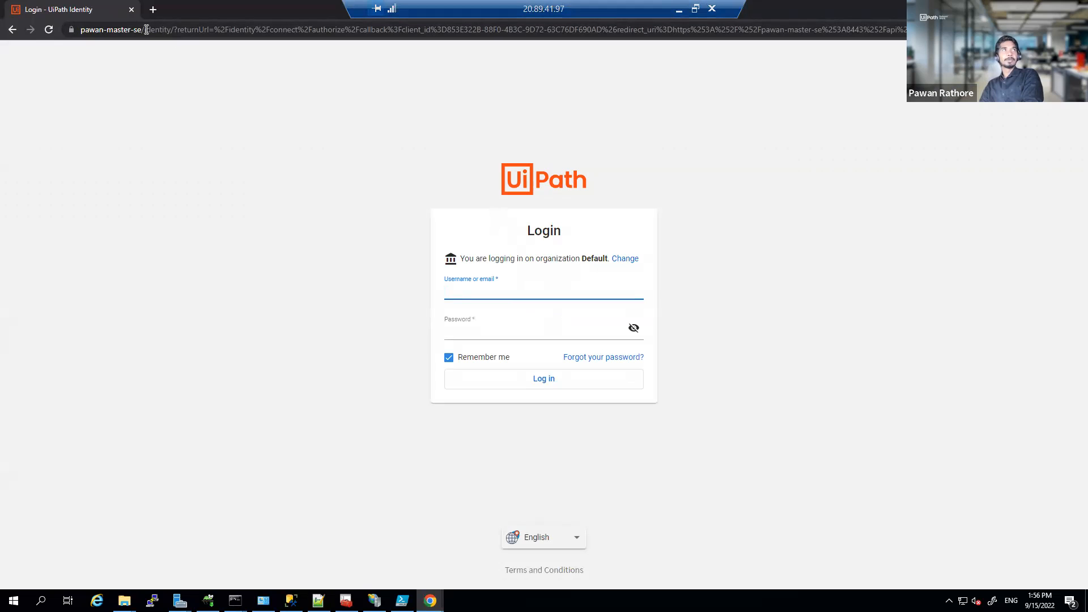
Step: Replace the login page's path with :8443 to reach the host on port 8443
{"action": "left_click", "coordinate": [143, 30]}
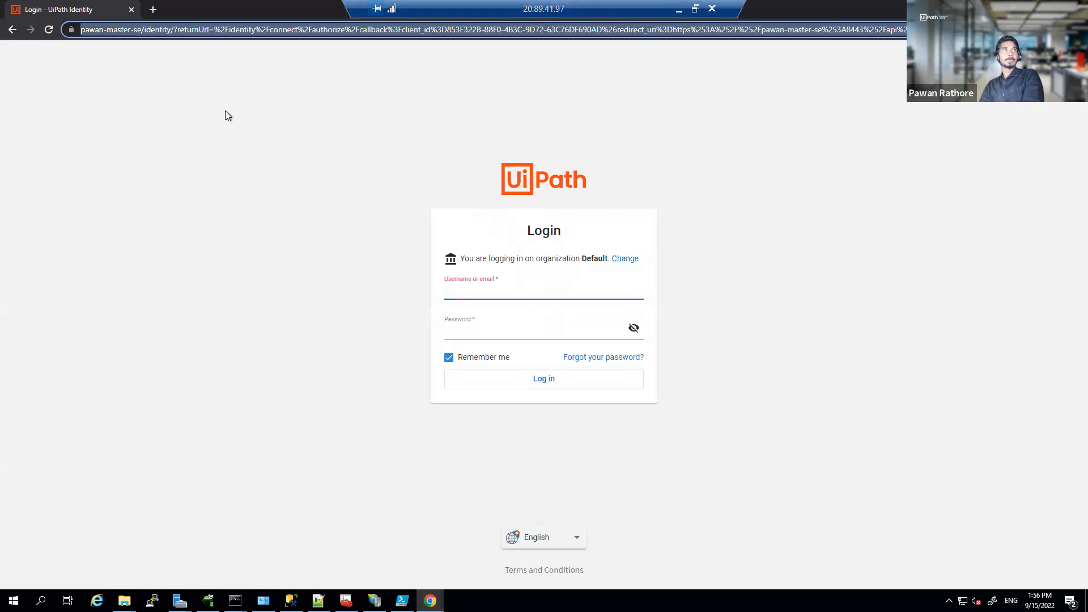
{"action": "left_click", "coordinate": [145, 30]}
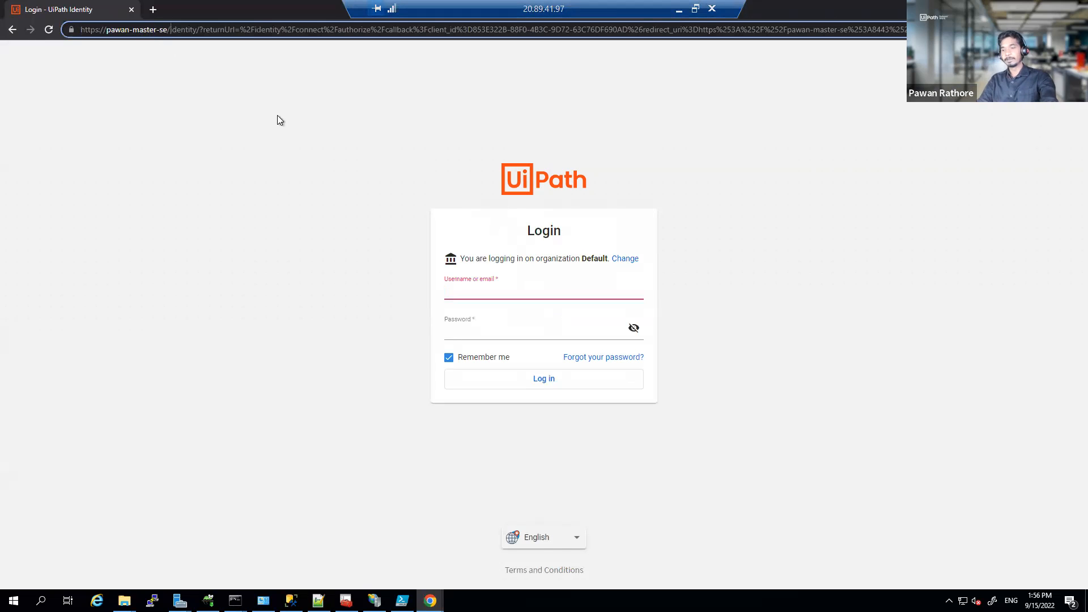
{"action": "key", "text": "shift+End"}
{"action": "key", "text": "Delete"}
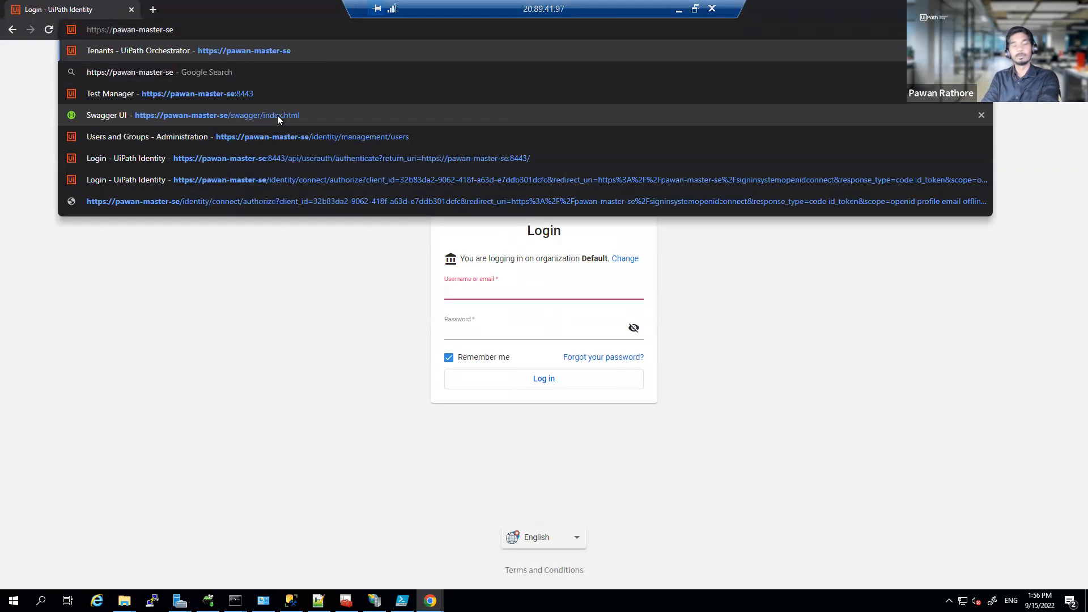
{"action": "type", "text": ":8443"}
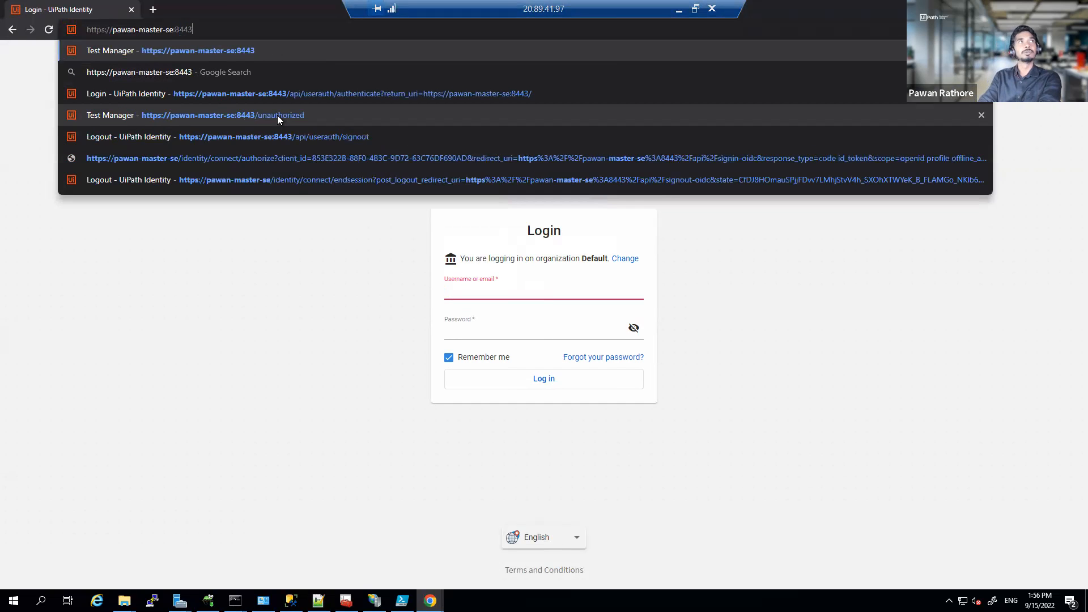
{"action": "key", "text": "Return"}
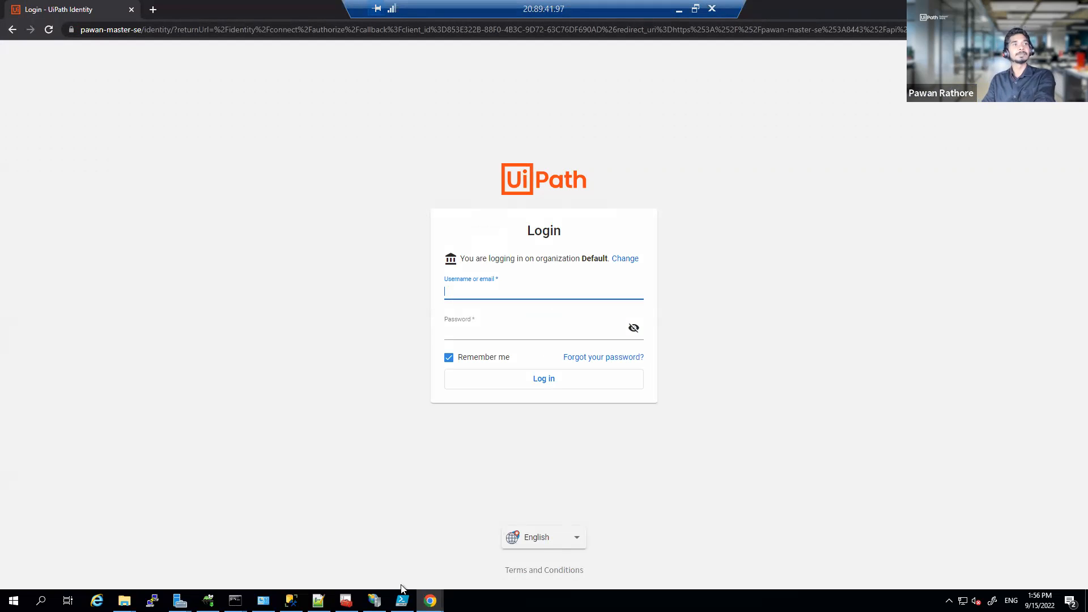
{"action": "left_click", "coordinate": [292, 600]}
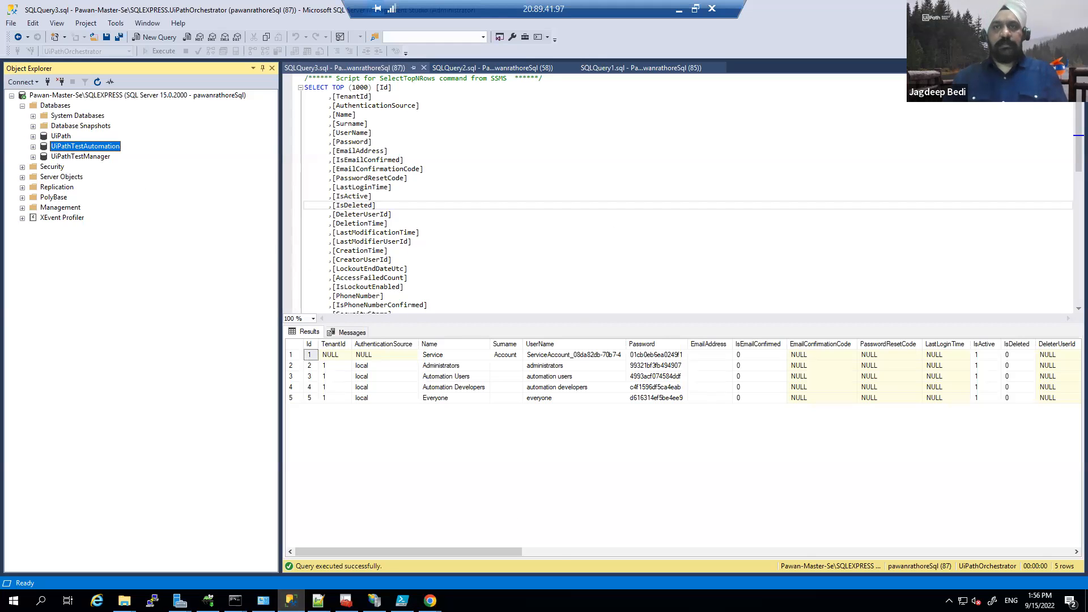
Step: Bring the 'Login - UiPath Identity' Chrome window forward from its taskbar preview
{"action": "mouse_move", "coordinate": [430, 600]}
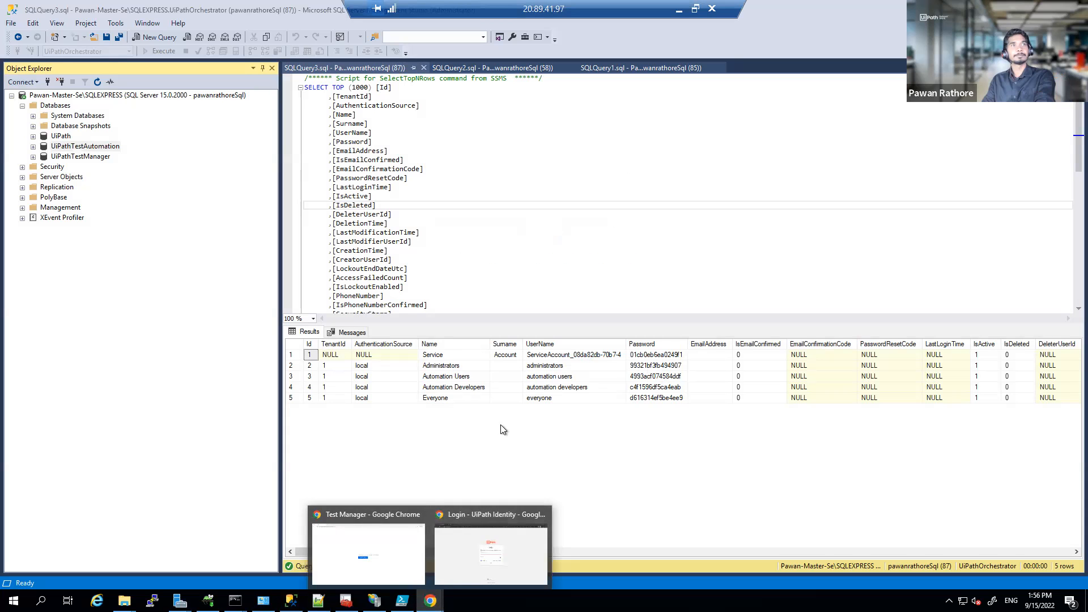
{"action": "left_click", "coordinate": [471, 542]}
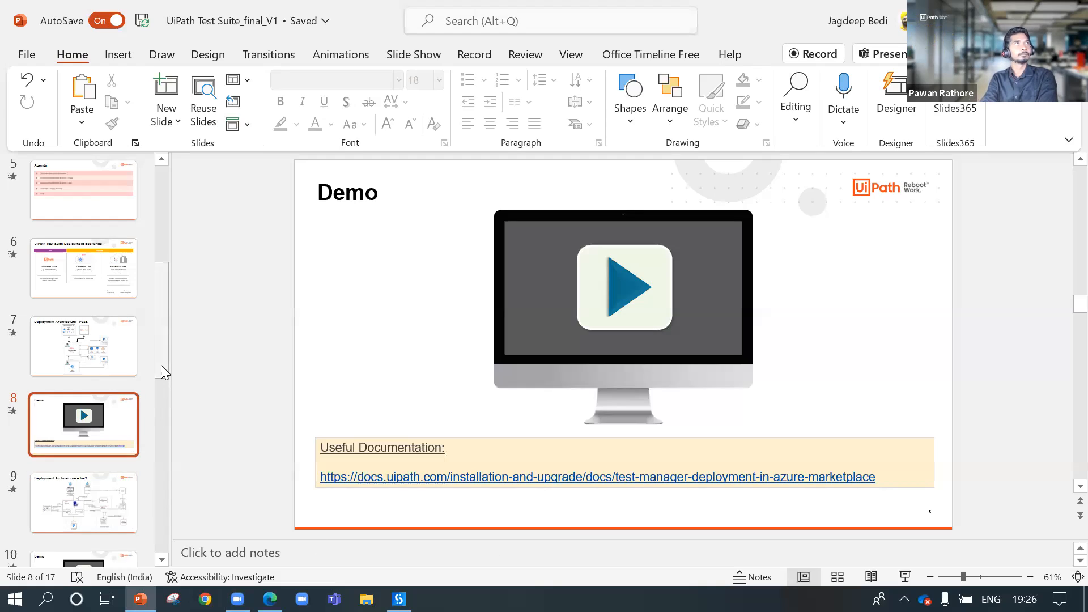
Step: Select slide 7, Deployment Architecture - PaaS, in the thumbnail pane
{"action": "left_click_drag", "start_coordinate": [161, 365], "coordinate": [157, 446]}
{"action": "key", "text": "Up"}
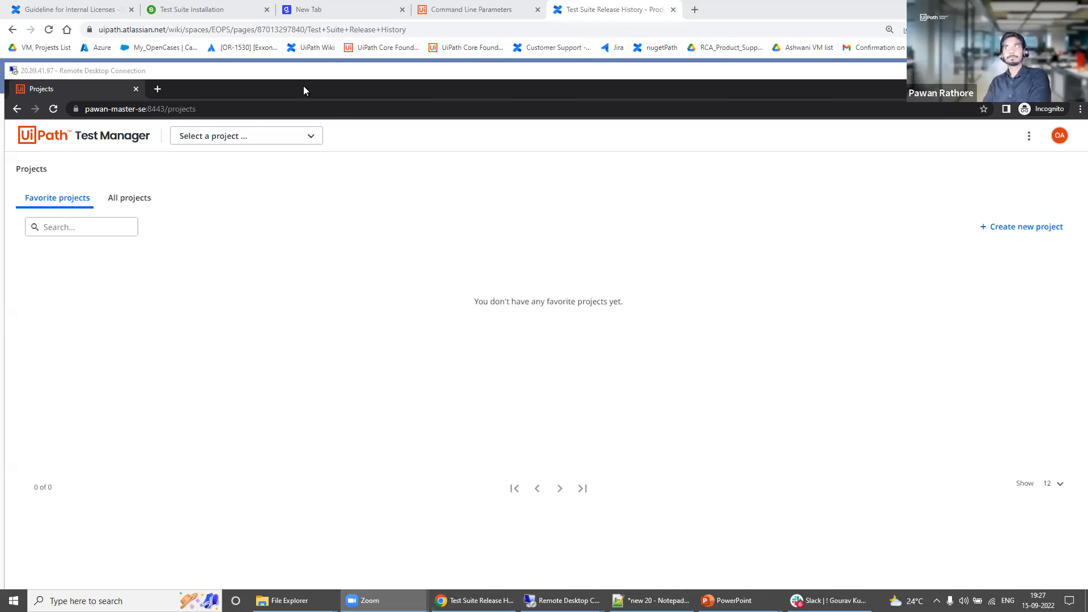
Step: Check All projects, Favorite projects and the project picker show nothing, then minimize Remote Desktop
{"action": "left_click", "coordinate": [244, 75]}
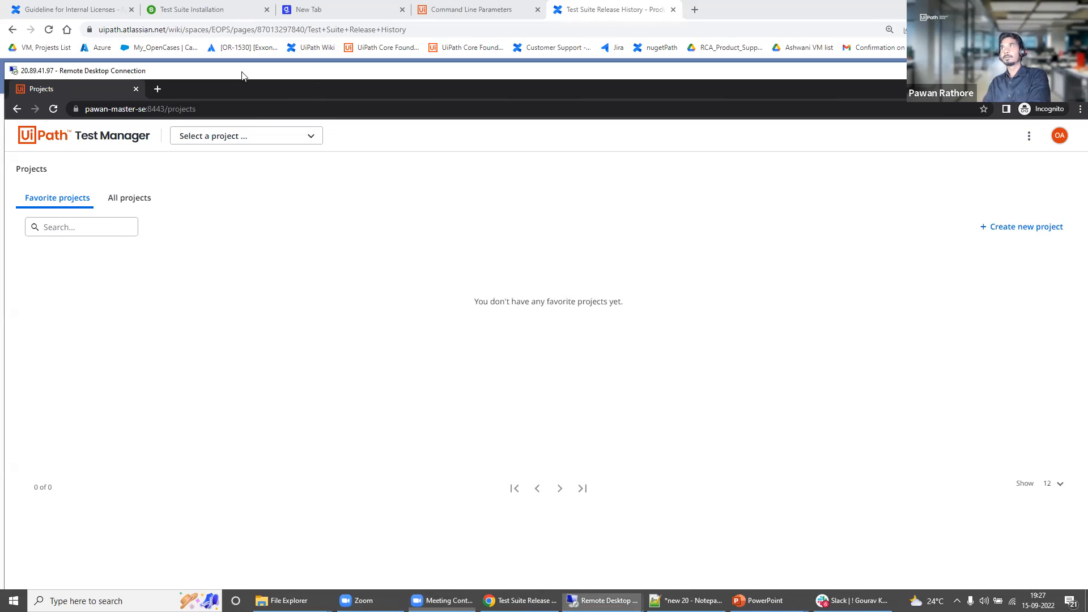
{"action": "left_click", "coordinate": [1027, 71]}
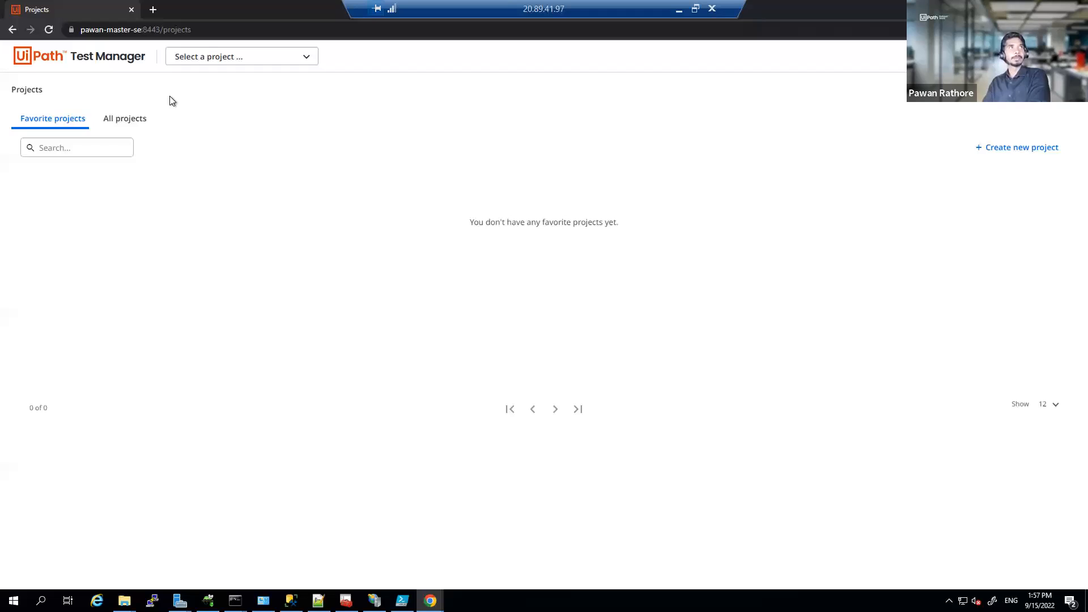
{"action": "left_click", "coordinate": [123, 126]}
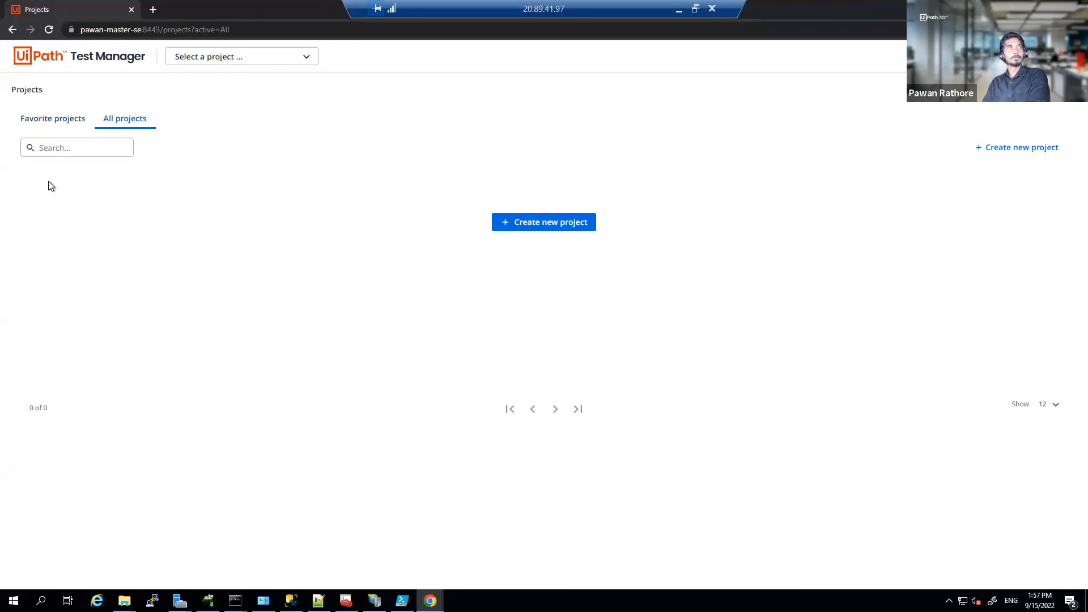
{"action": "left_click", "coordinate": [56, 120]}
{"action": "left_click", "coordinate": [292, 60]}
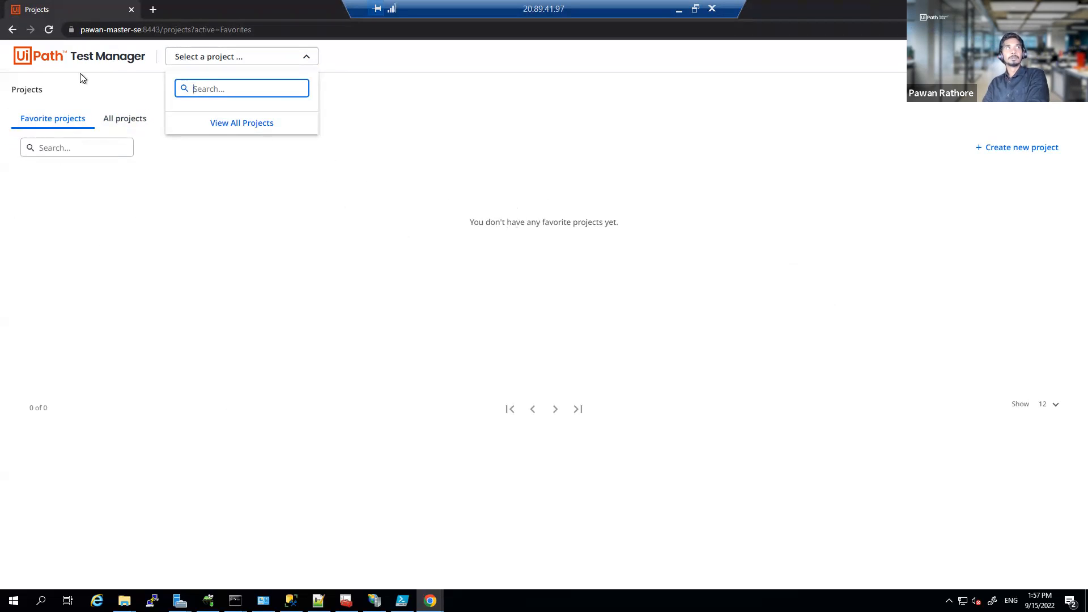
{"action": "left_click_drag", "start_coordinate": [163, 29], "coordinate": [270, 29]}
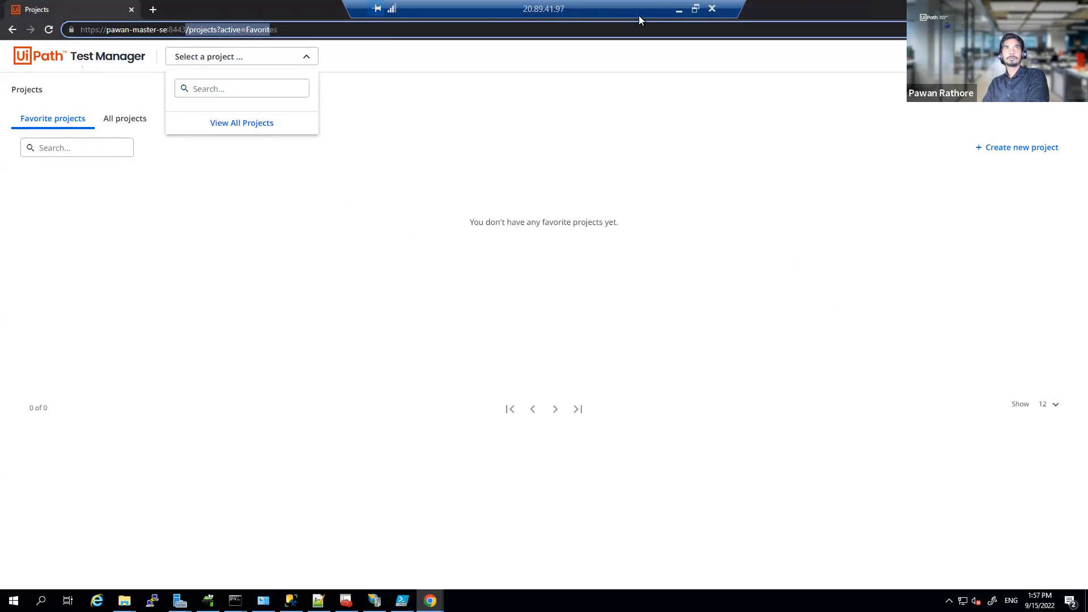
{"action": "left_click", "coordinate": [679, 11]}
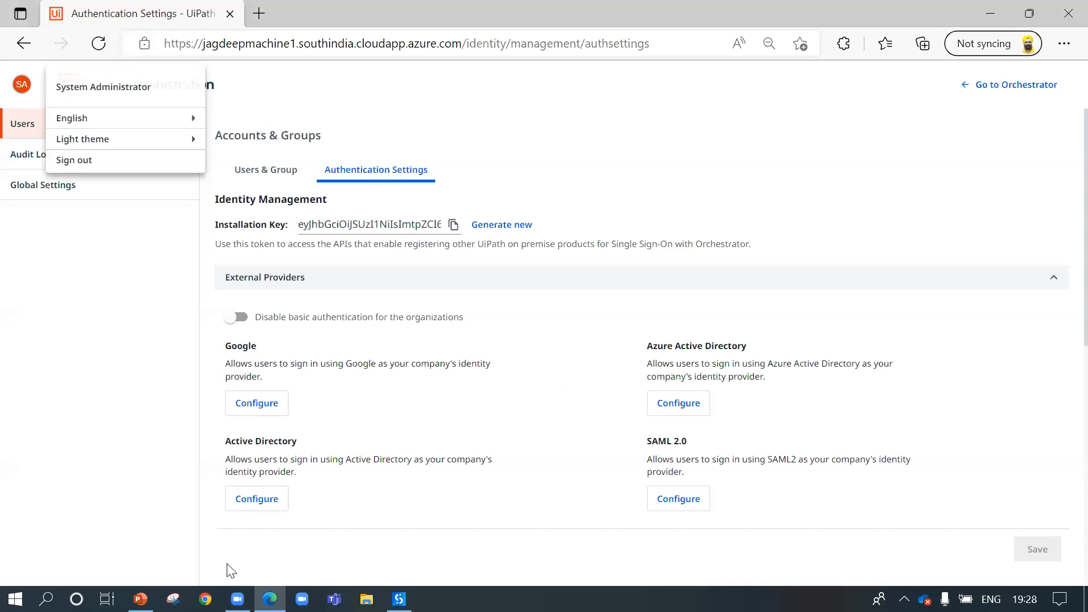
Step: Dismiss the account menu and start the slide show from slide 11, Test Suite – Usage
{"action": "left_click", "coordinate": [519, 405]}
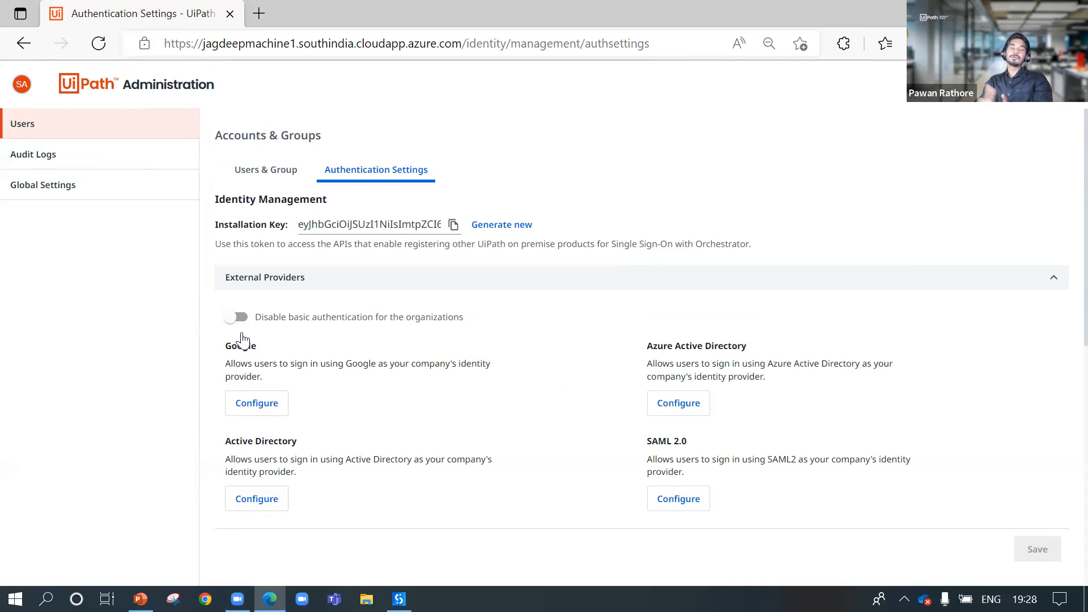
{"action": "left_click", "coordinate": [141, 599]}
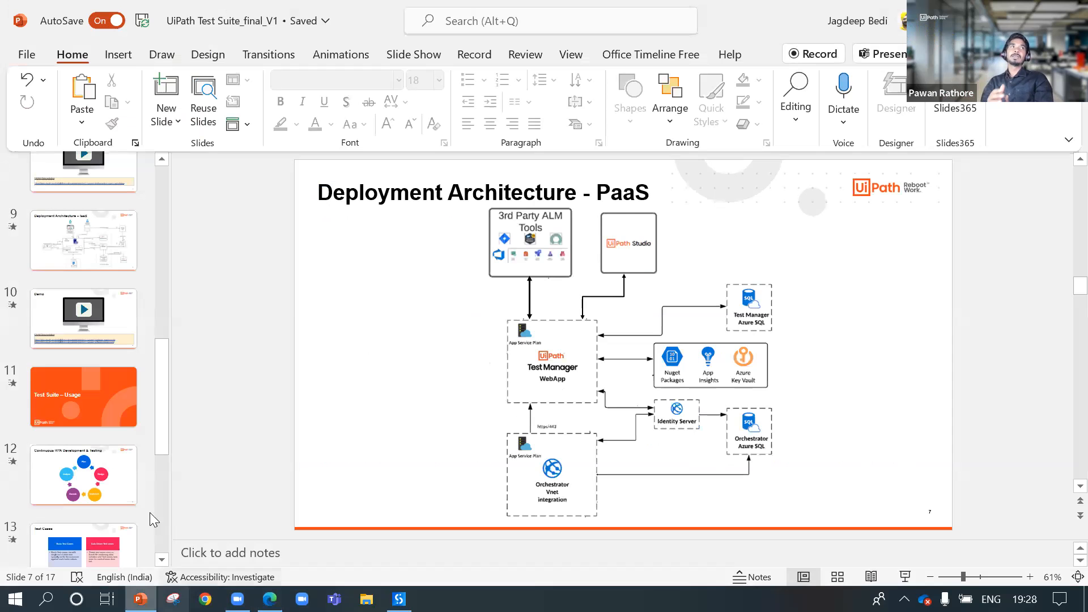
{"action": "left_click", "coordinate": [117, 399]}
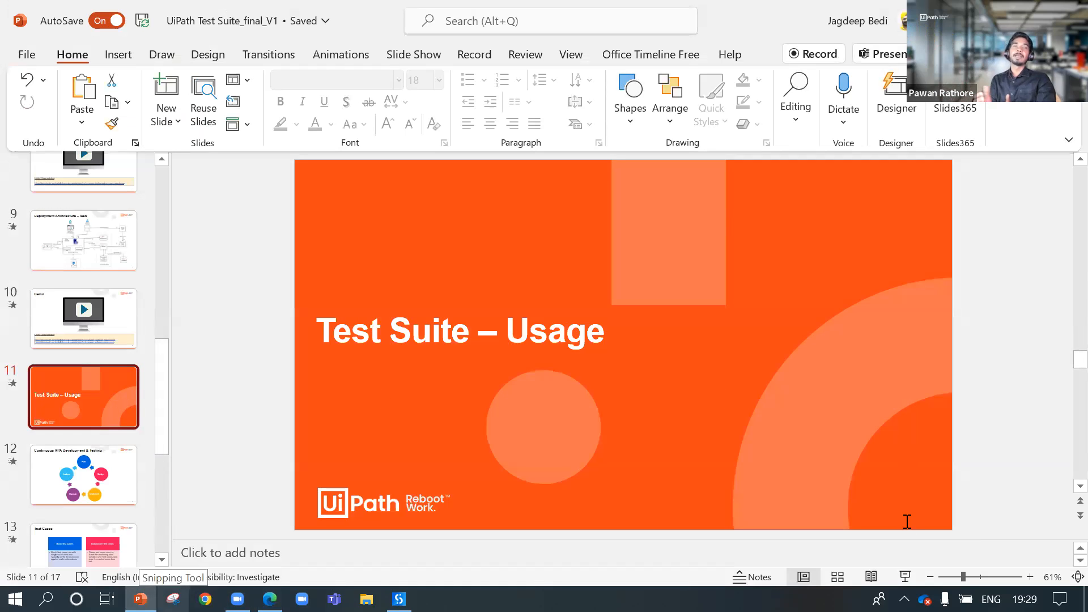
{"action": "left_click", "coordinate": [904, 576]}
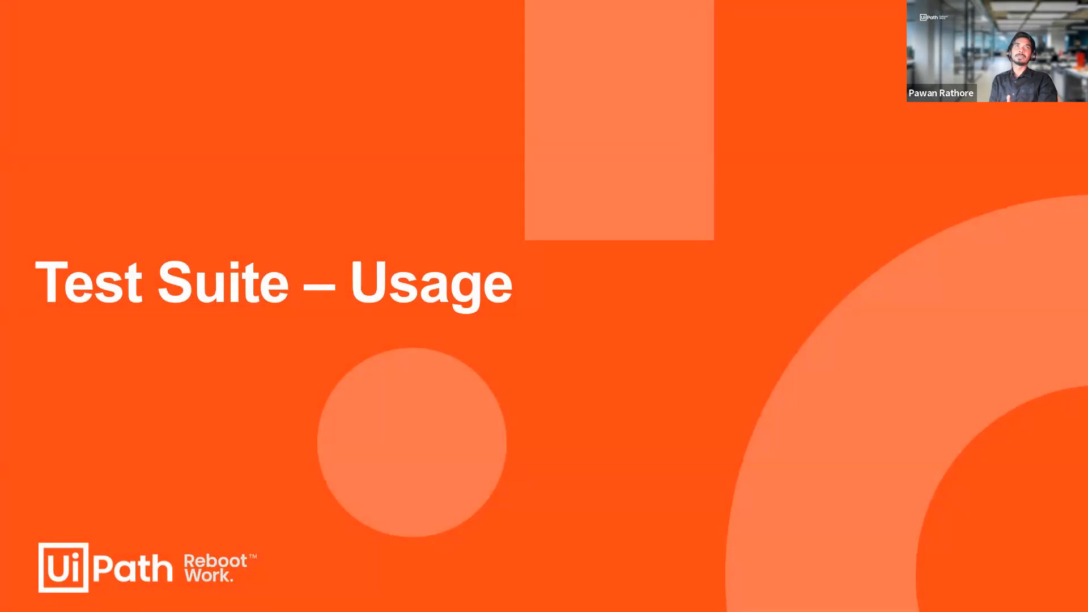